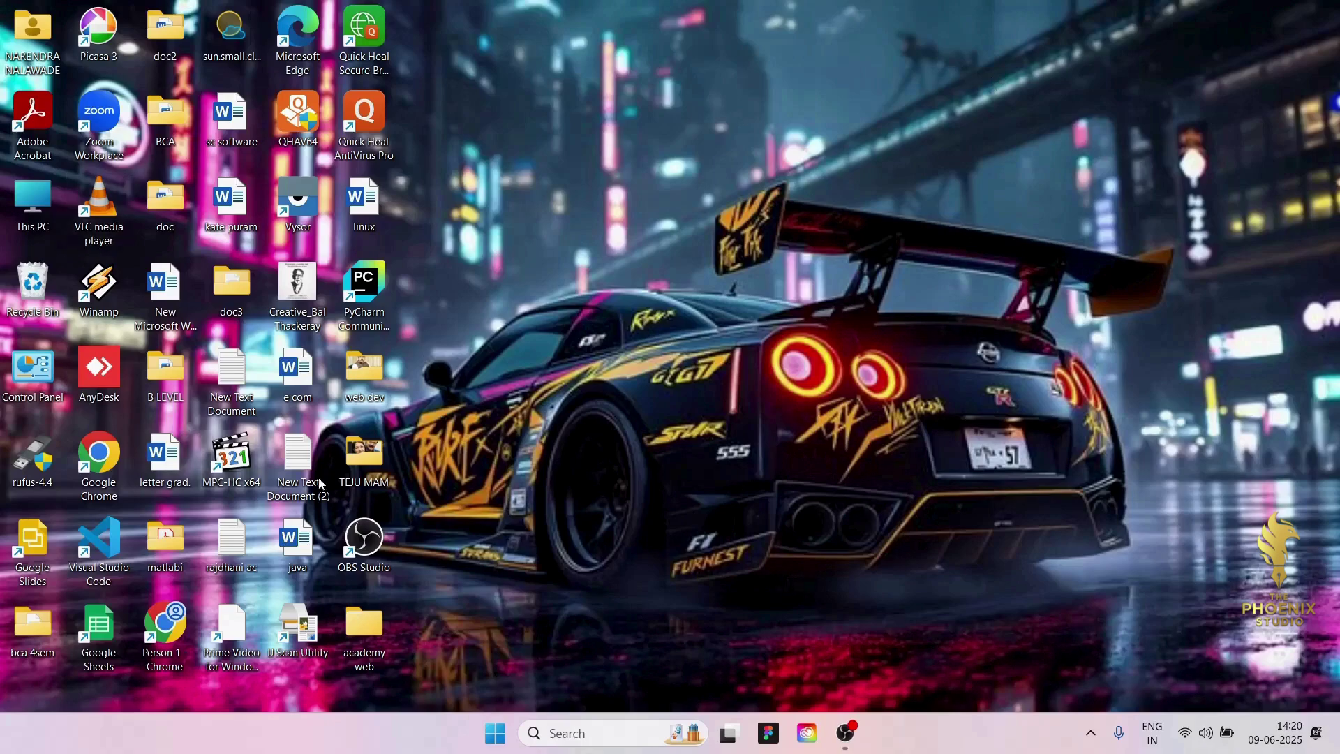
# Step: Open Chrome with the first listed profile, search Google for Canva and open its Visual Suite website
pyautogui.doubleClick(102, 454)
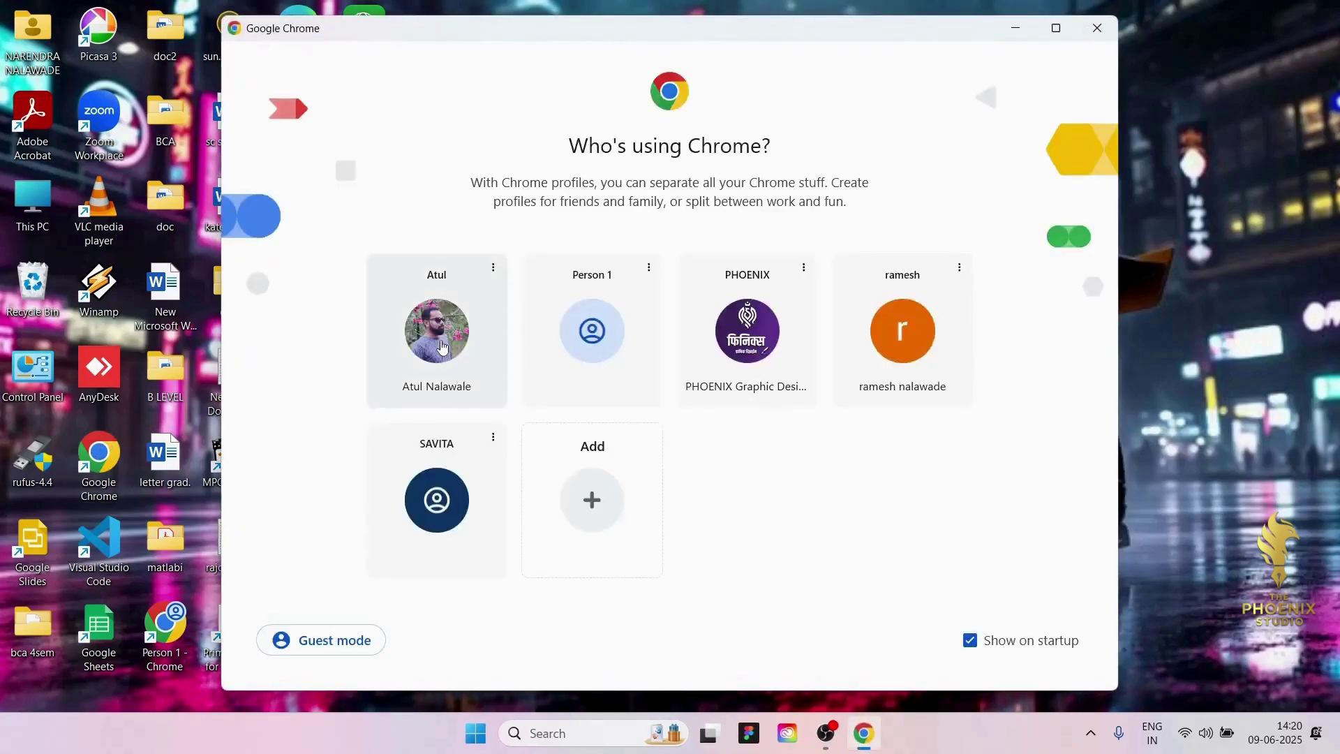
pyautogui.click(441, 339)
pyautogui.click(439, 357)
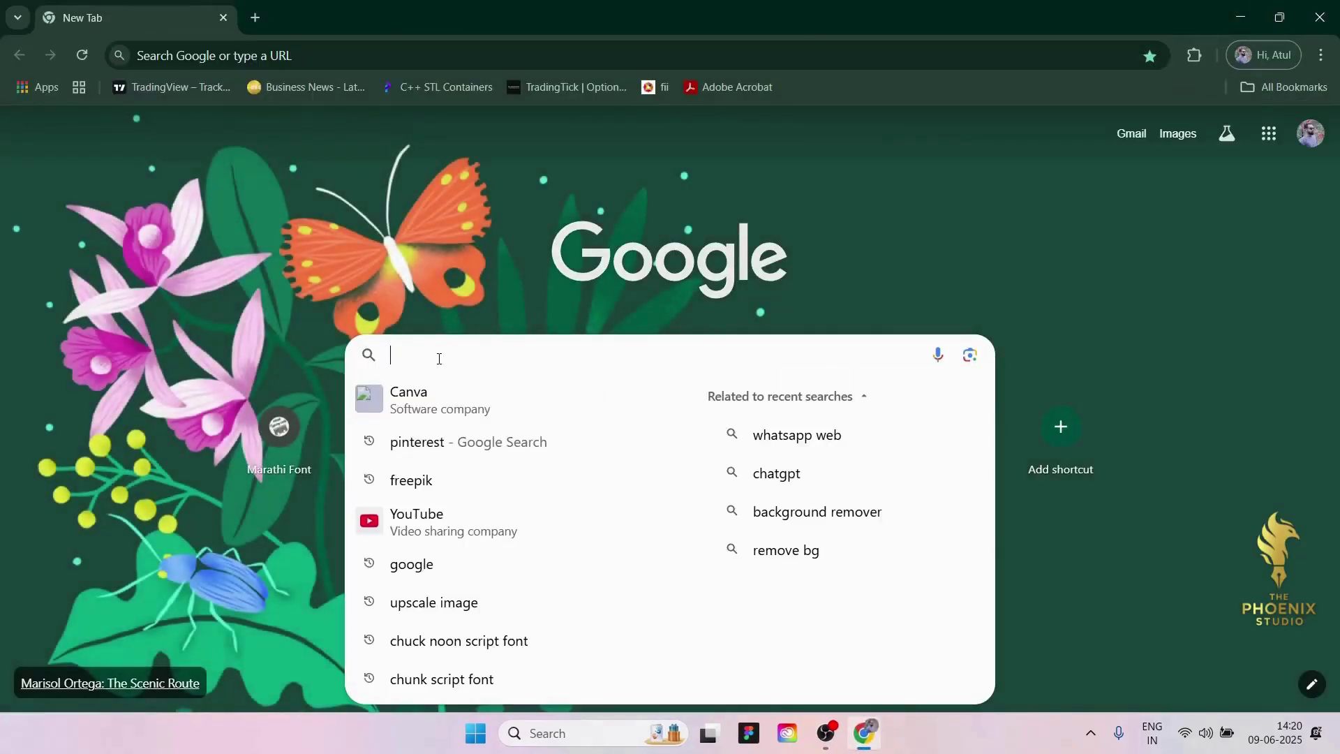
pyautogui.write('CANVA')
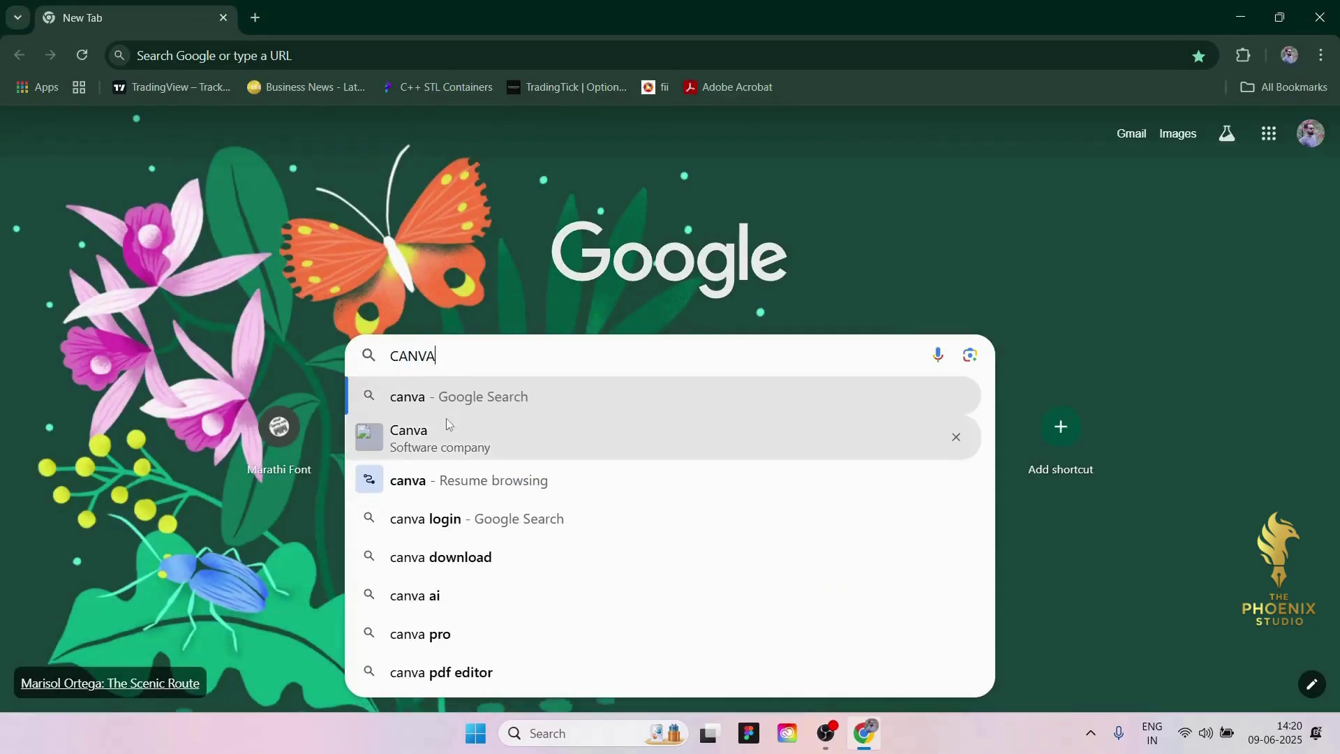
pyautogui.click(419, 438)
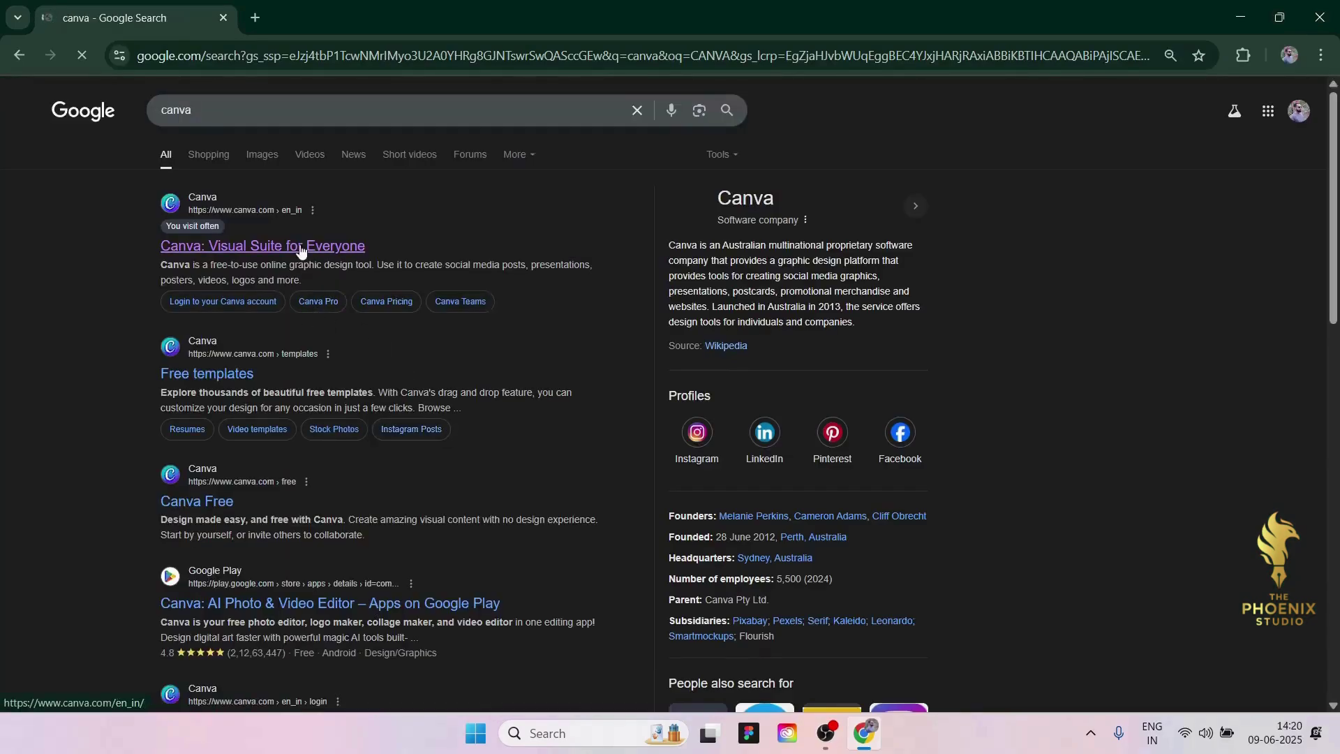
pyautogui.click(301, 252)
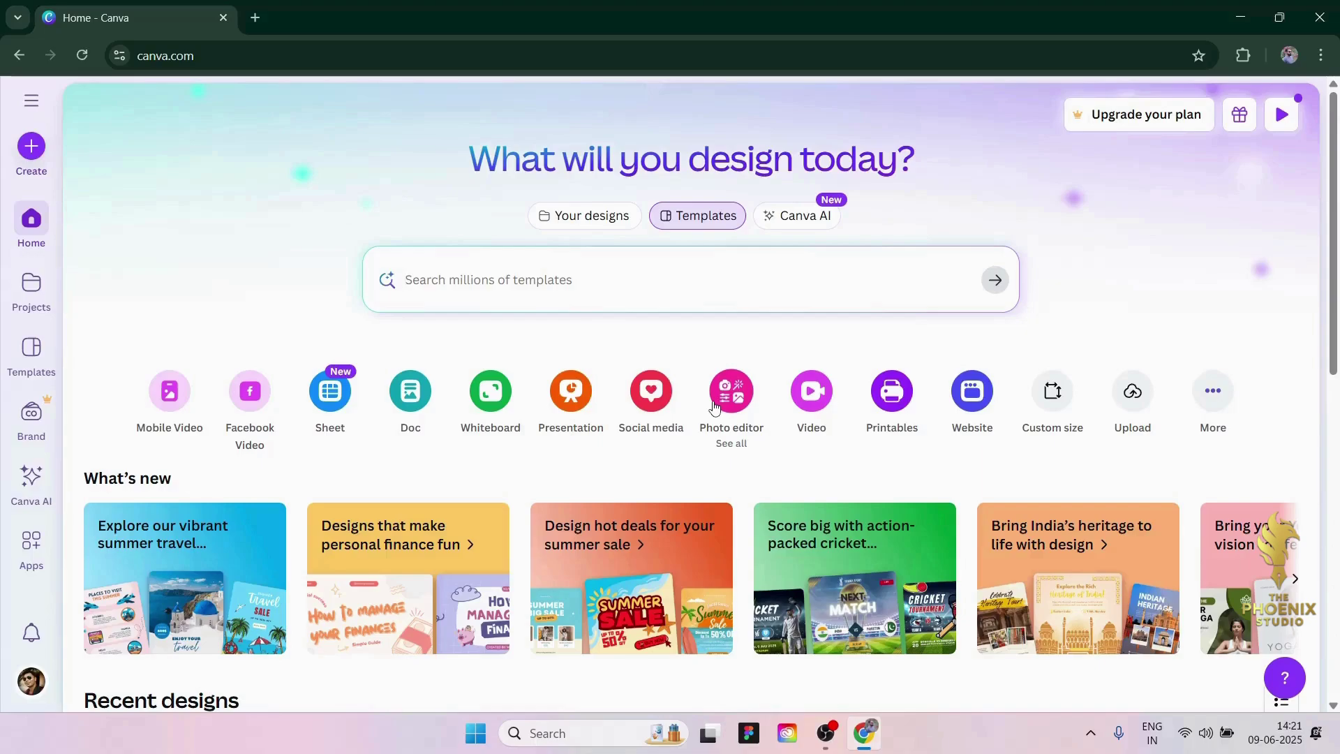
# Step: Create a new Mobile Video design and search its templates for "floral invitation"
pyautogui.click(811, 397)
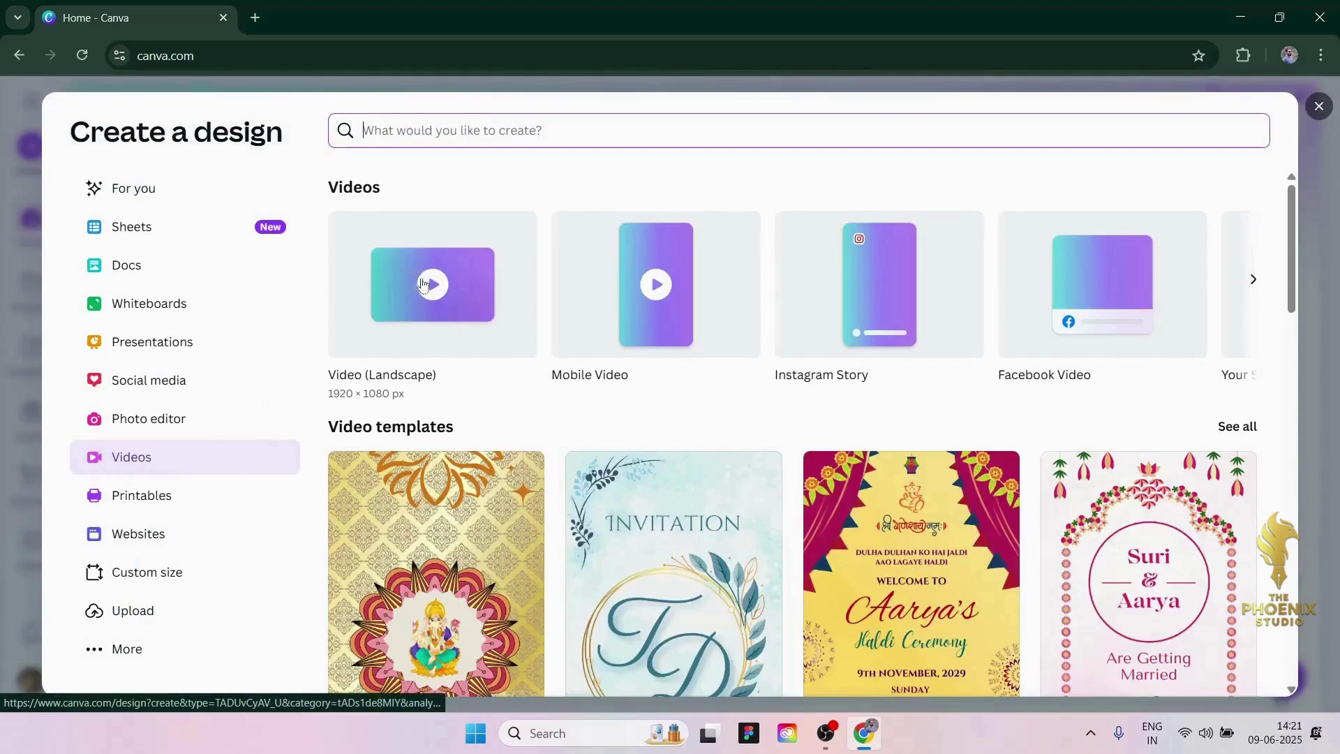
pyautogui.click(662, 296)
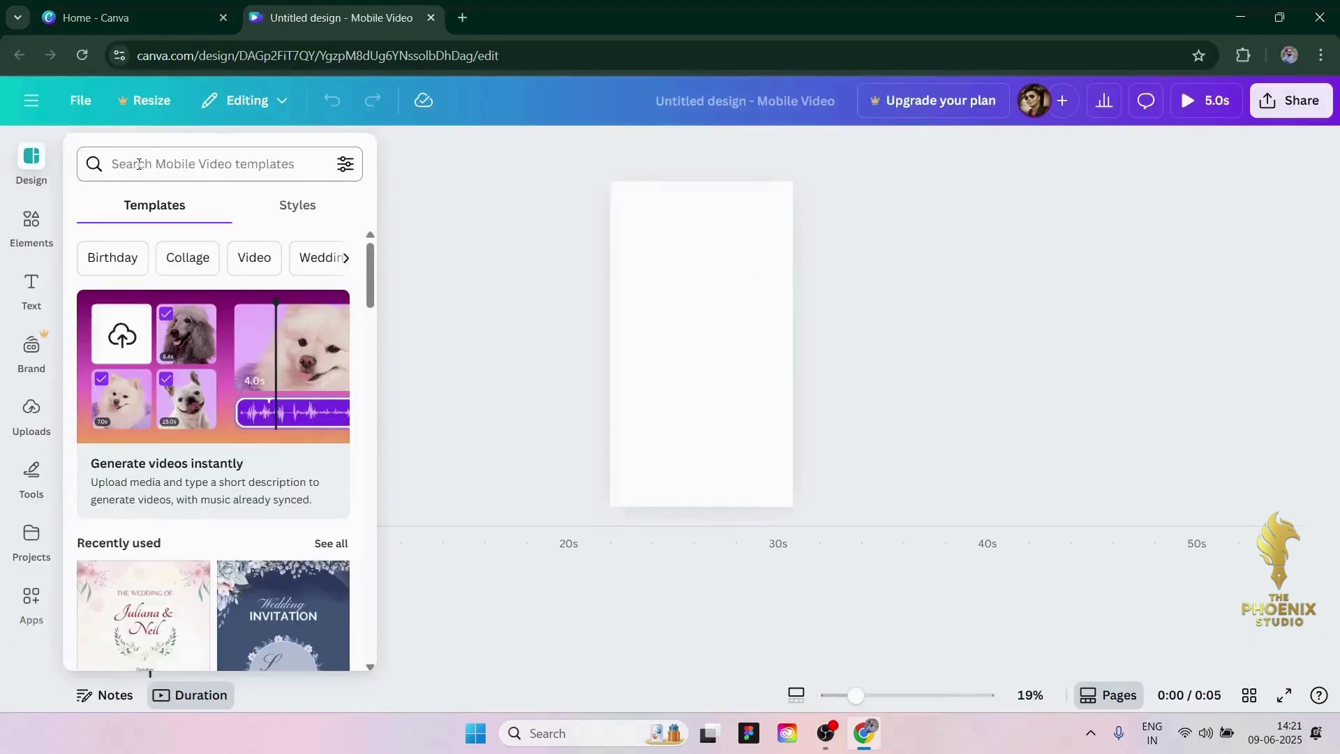
pyautogui.click(240, 168)
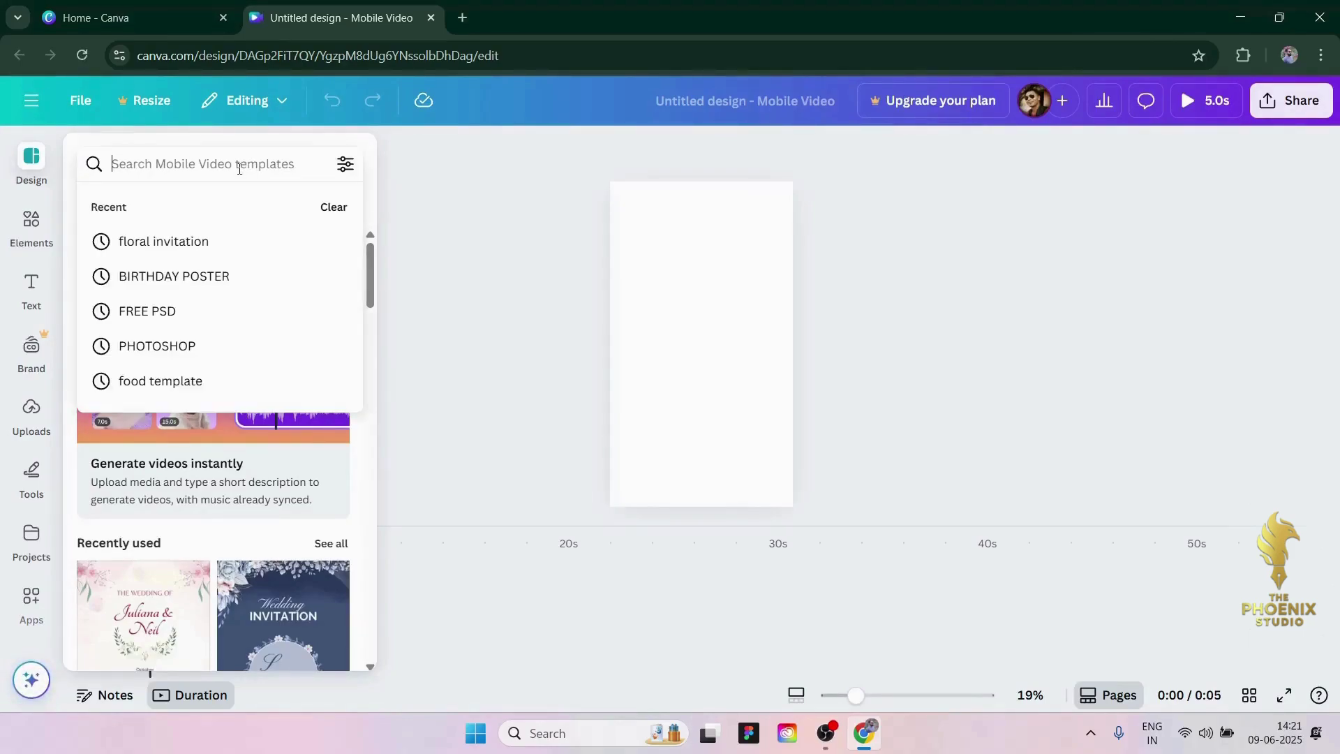
pyautogui.write('FLOARAL')
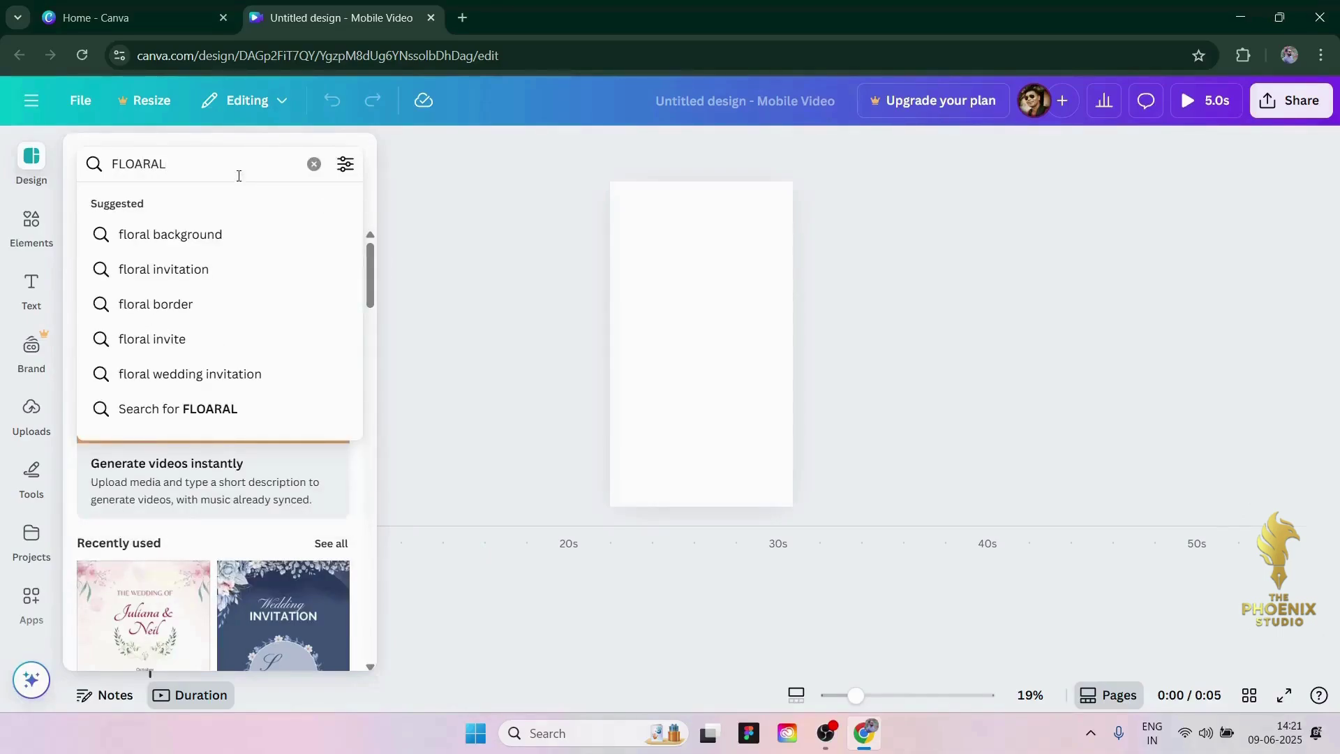
pyautogui.click(187, 270)
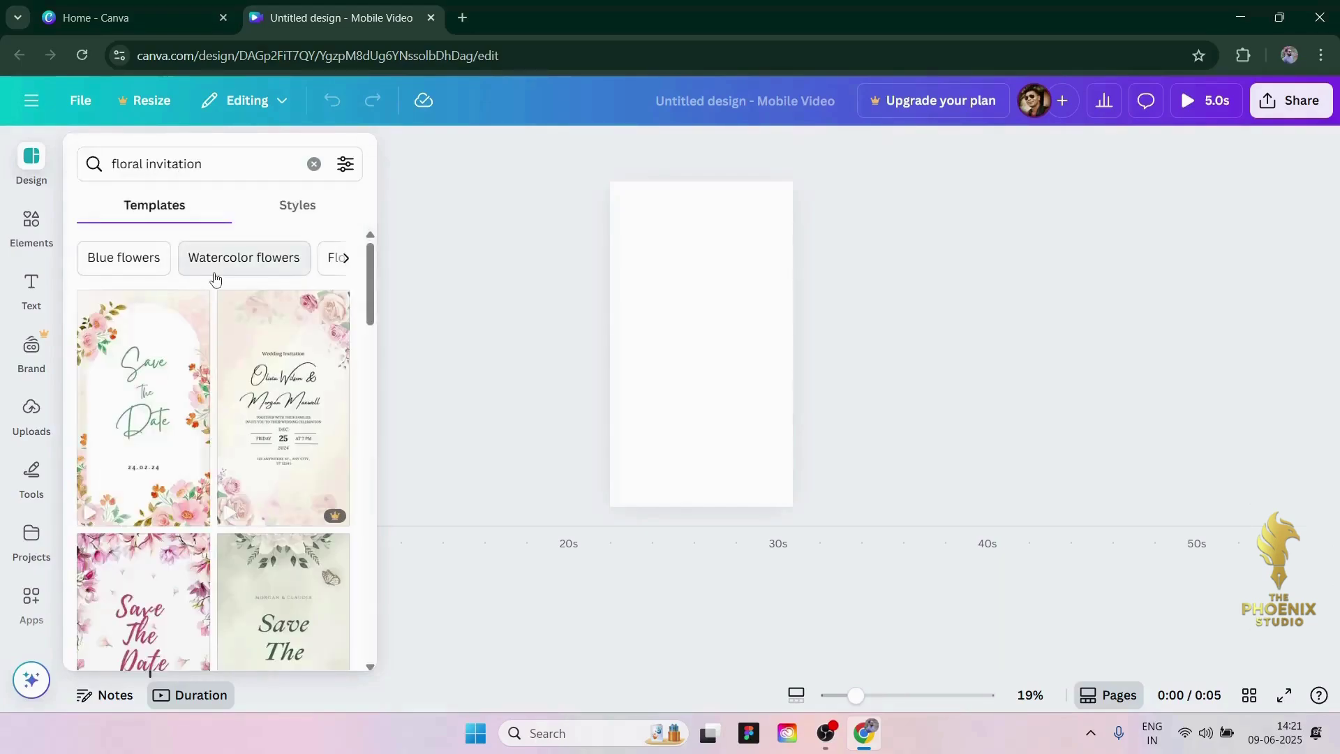
# Step: Apply the Pink Floral Watercolor Wedding Invitation template, with the illustrated couple under a garland canopy, to the blank page
pyautogui.moveTo(186, 370)
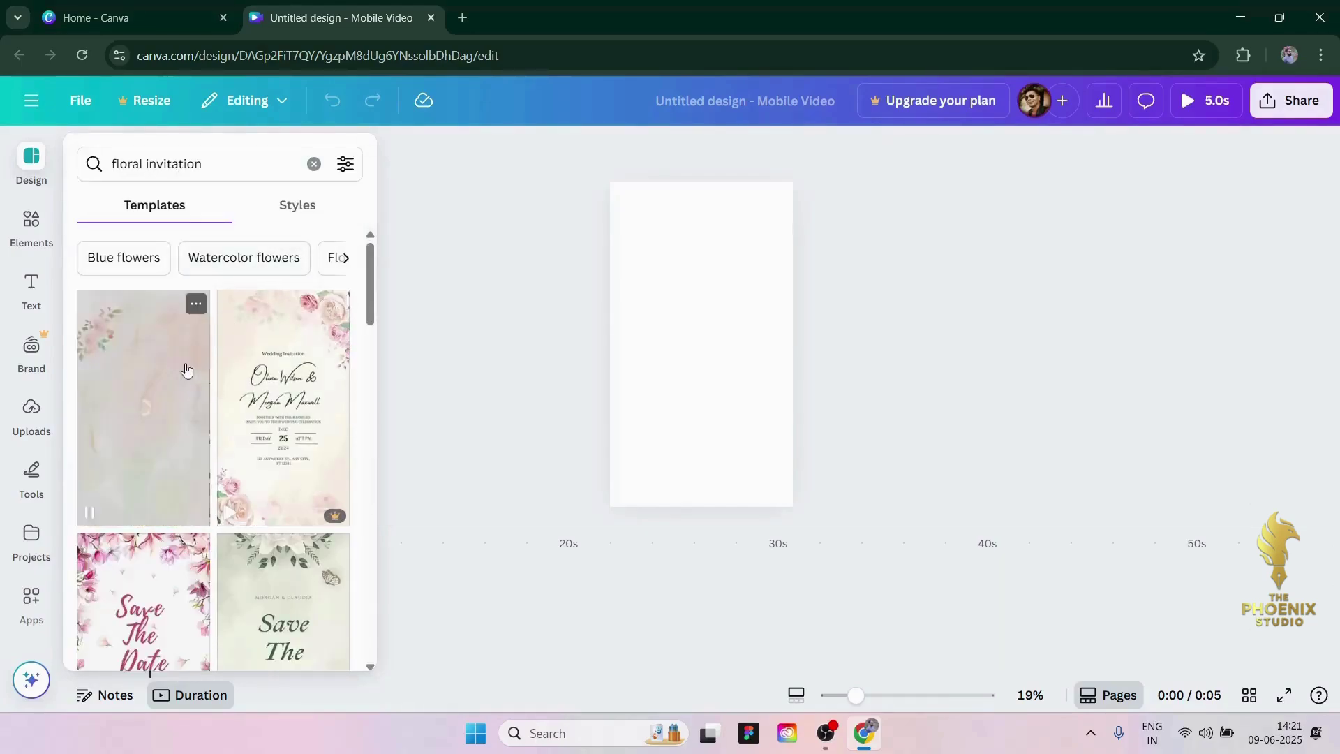
pyautogui.scroll(-6, 161, 416)
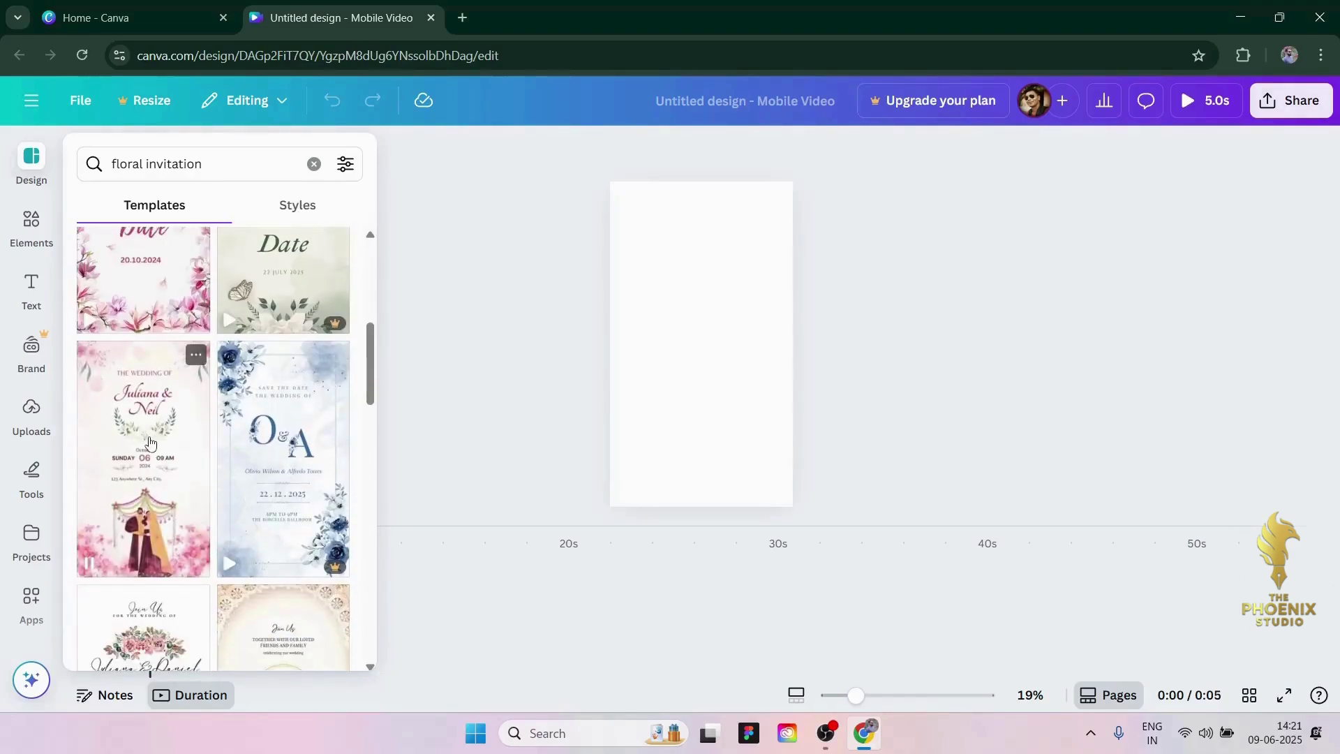
pyautogui.click(150, 443)
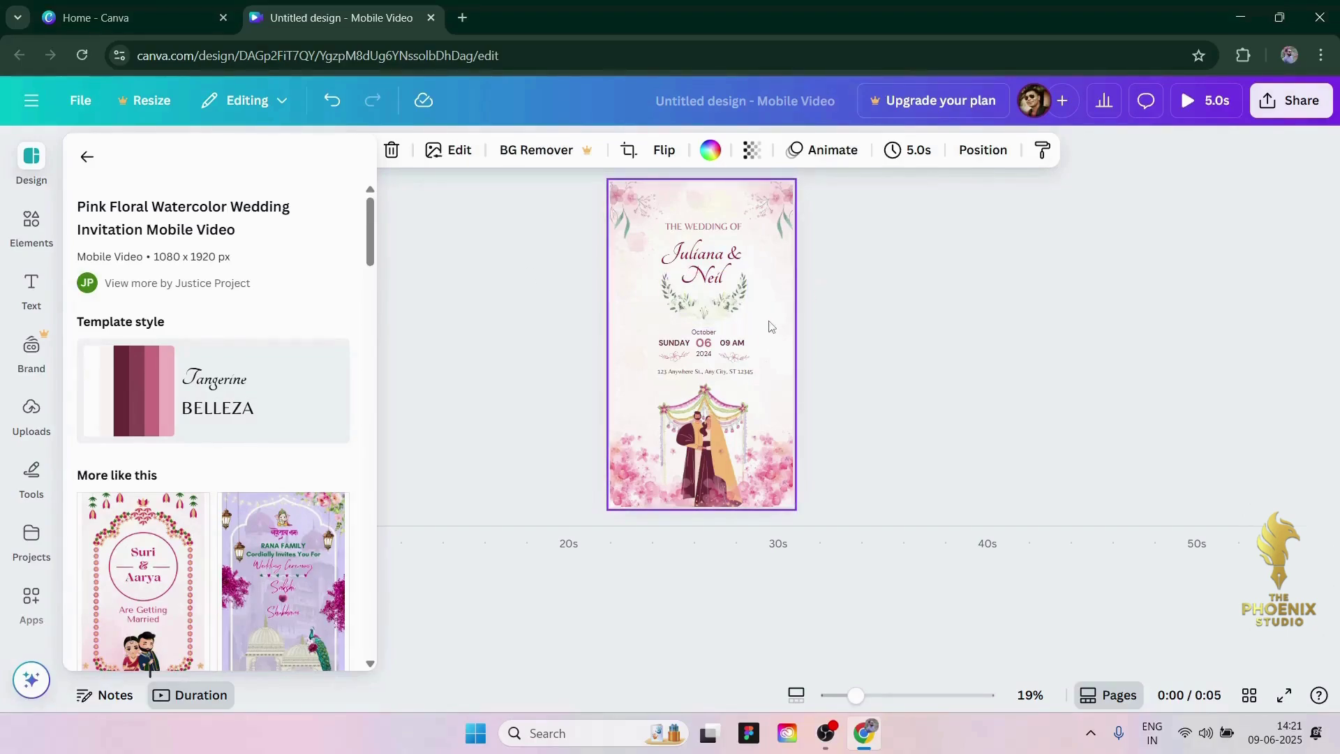
# Step: Try the Belvedere, Luna, Aero and Flint filters on the invitation's background image and settle on the Latte filter
pyautogui.click(624, 331)
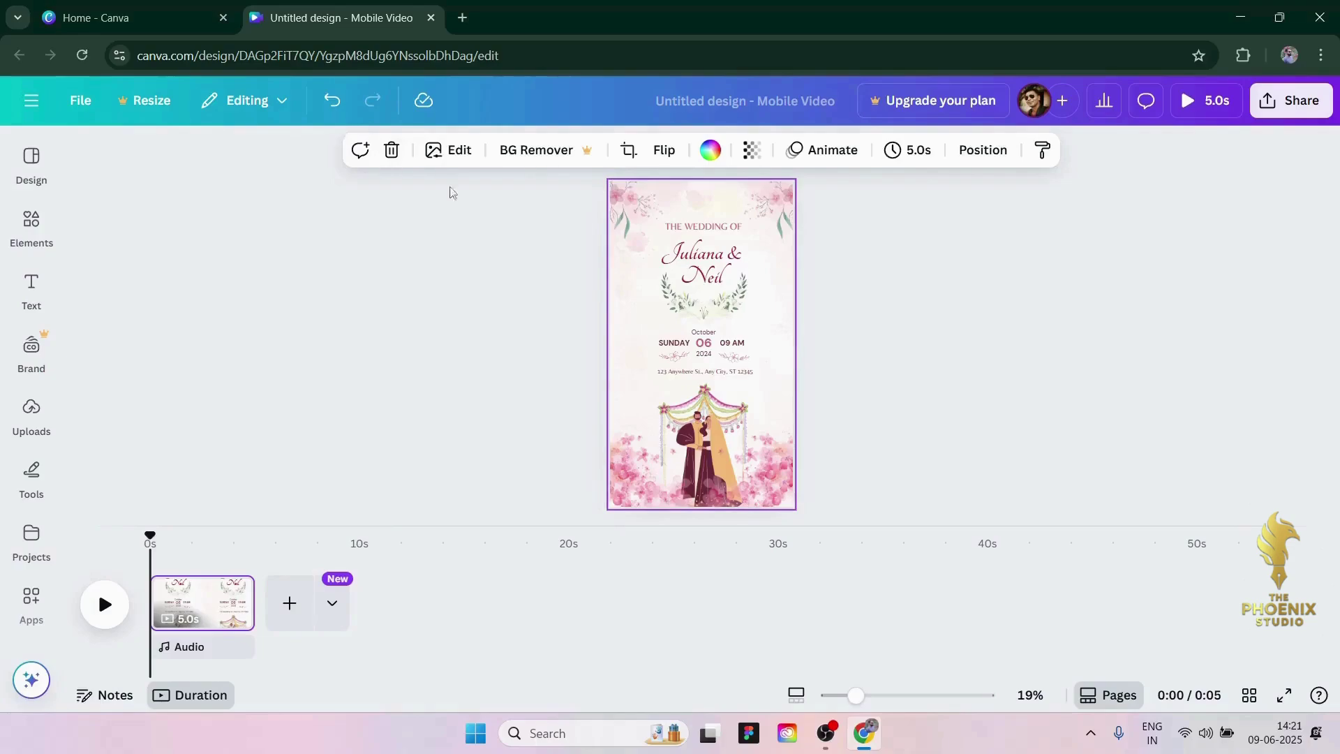
pyautogui.click(445, 161)
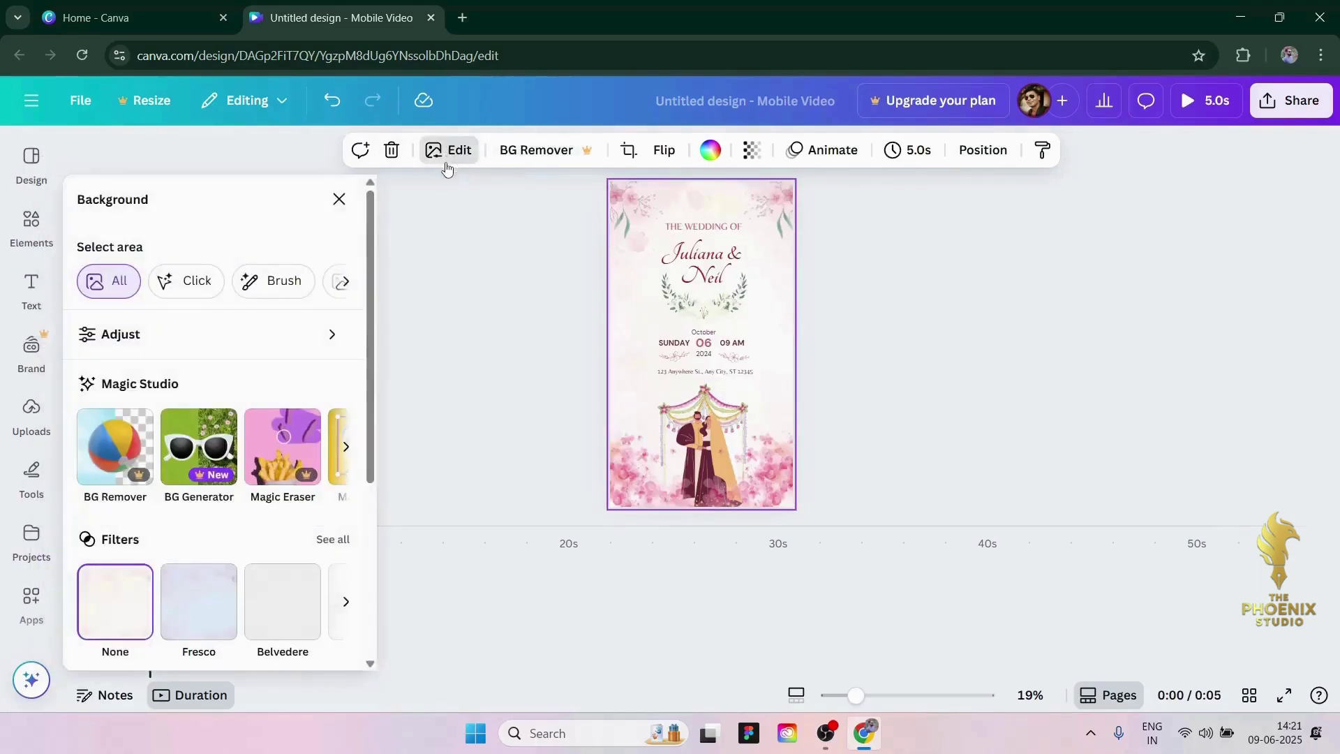
pyautogui.scroll(-3, 140, 461)
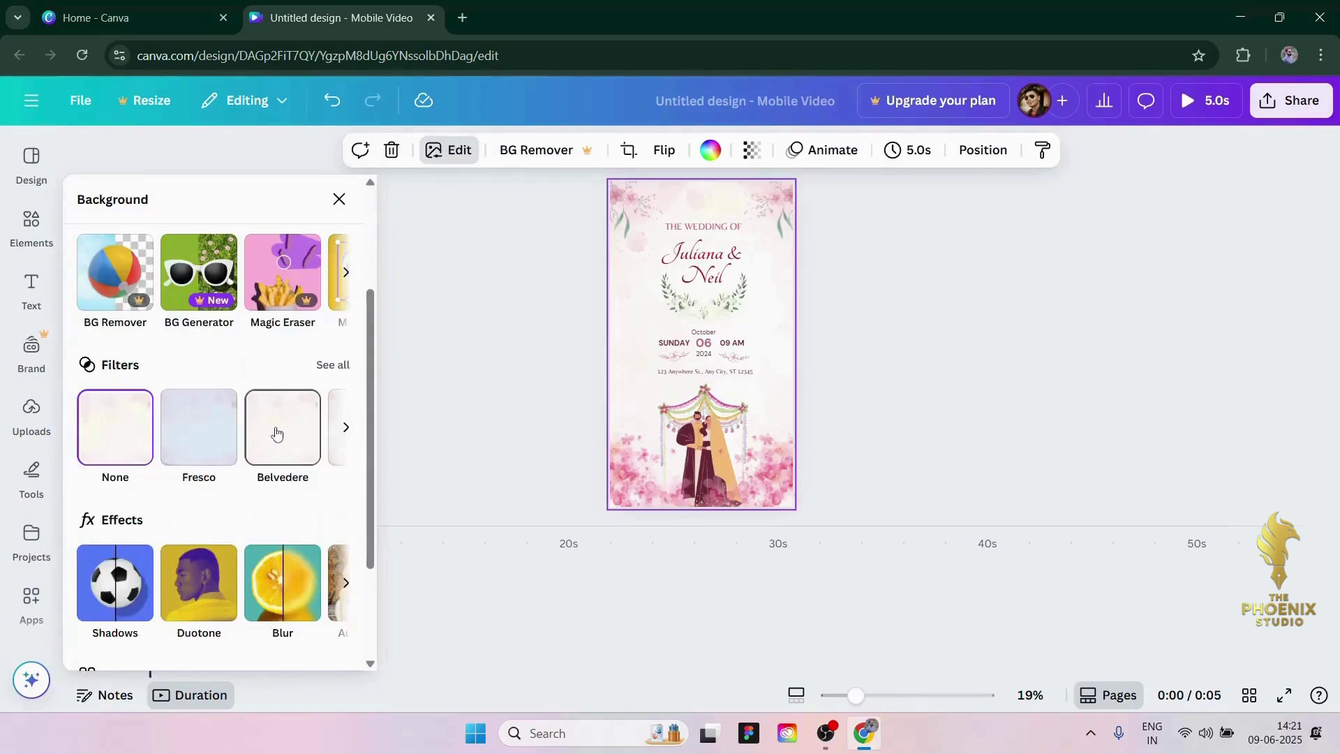
pyautogui.click(276, 433)
pyautogui.click(346, 428)
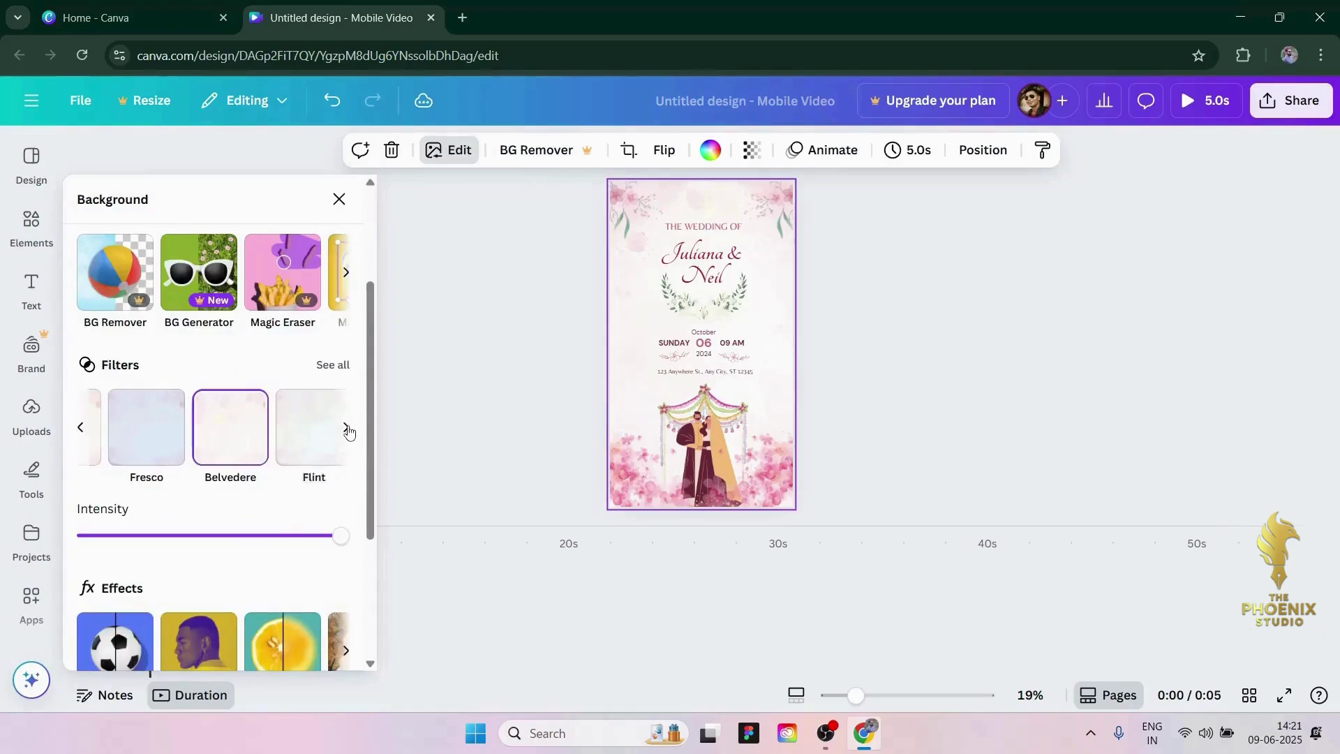
pyautogui.click(346, 428)
pyautogui.click(178, 429)
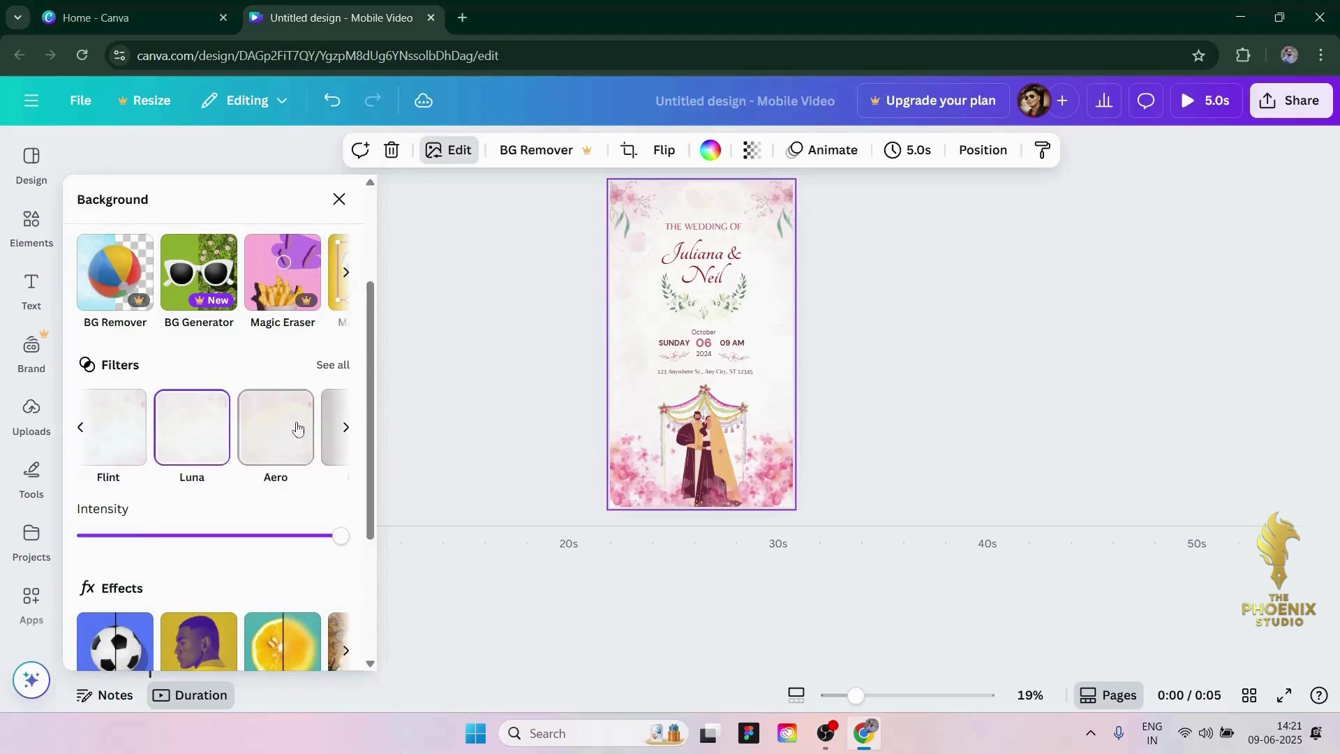
pyautogui.click(296, 429)
pyautogui.click(143, 430)
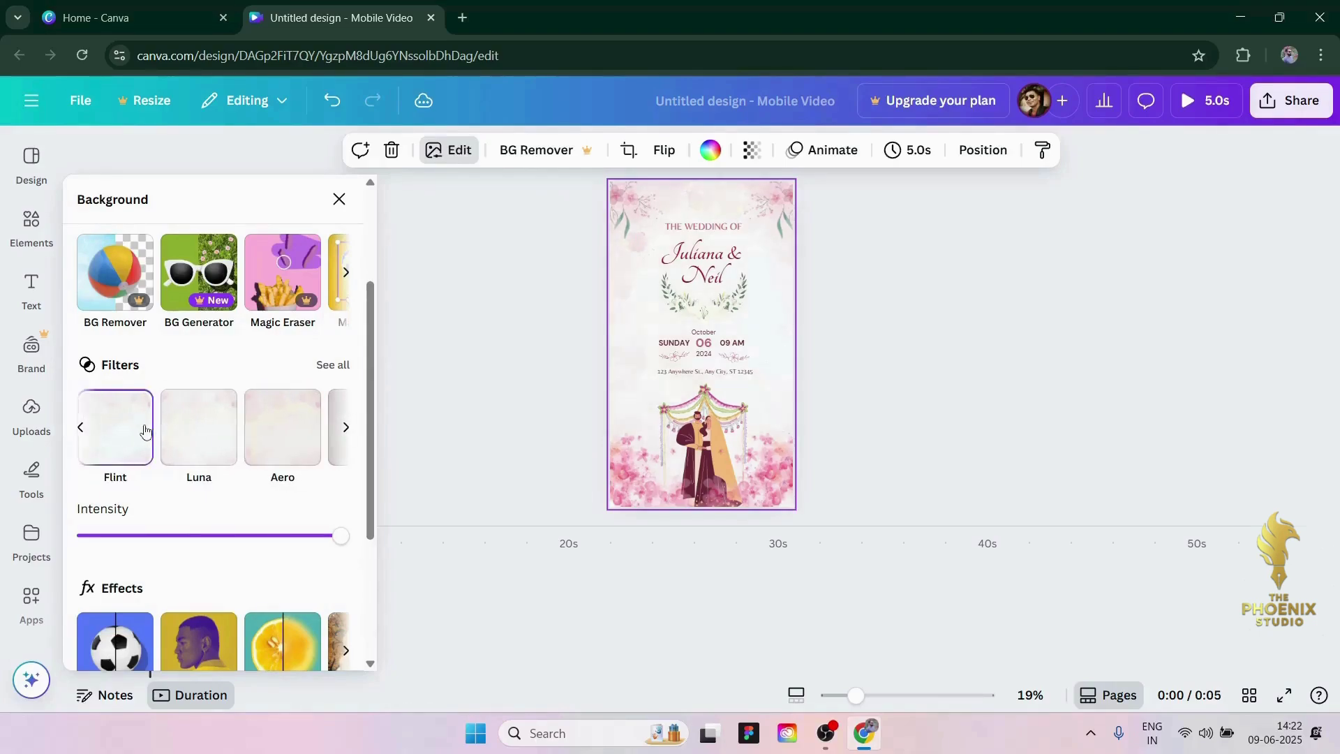
pyautogui.click(345, 429)
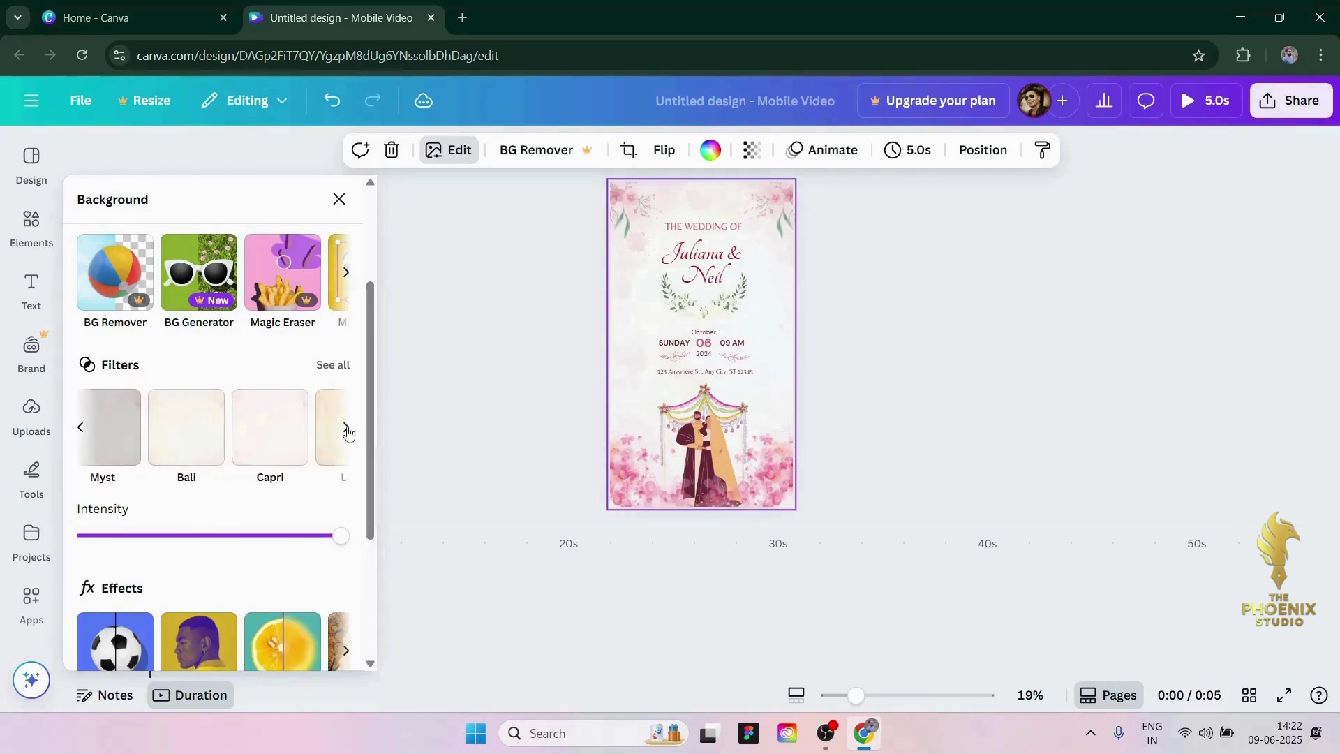
pyautogui.click(346, 428)
pyautogui.click(129, 431)
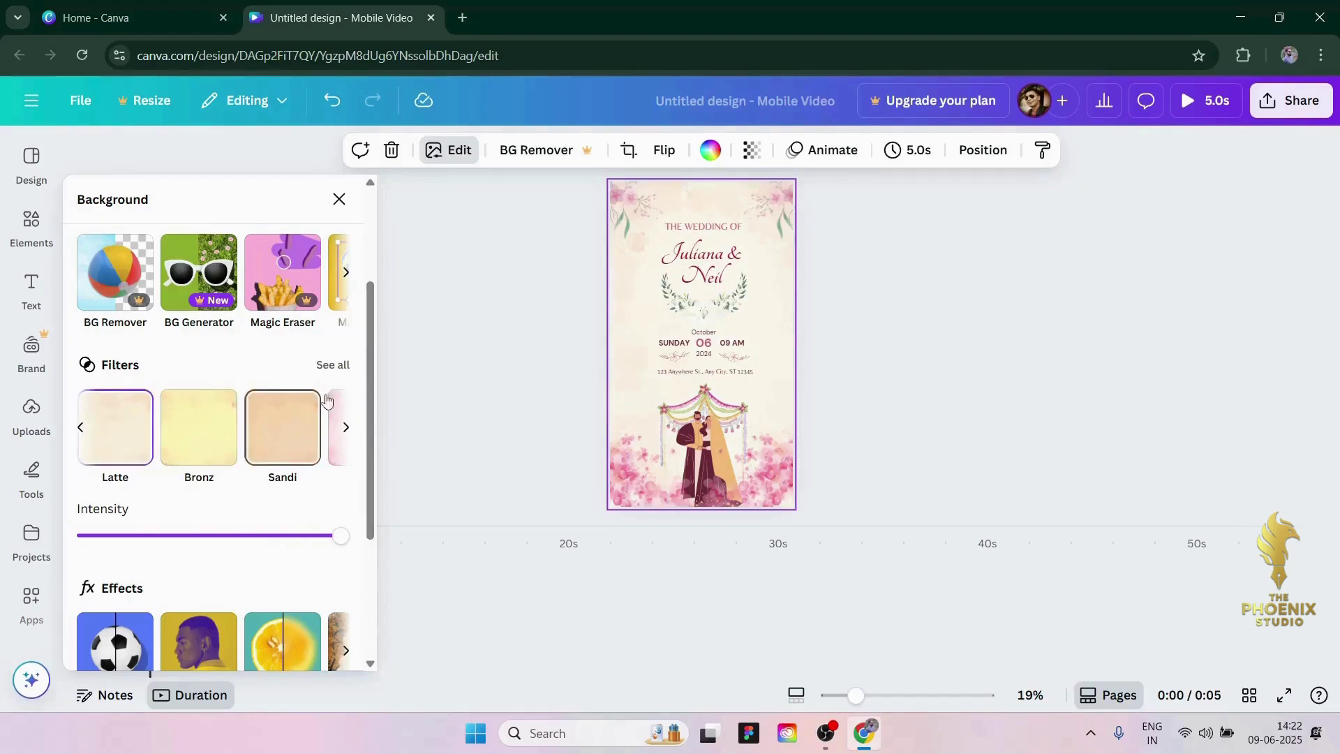
# Step: Retype the small heading above the couple's names as "THE WEDDING OF"
pyautogui.click(718, 229)
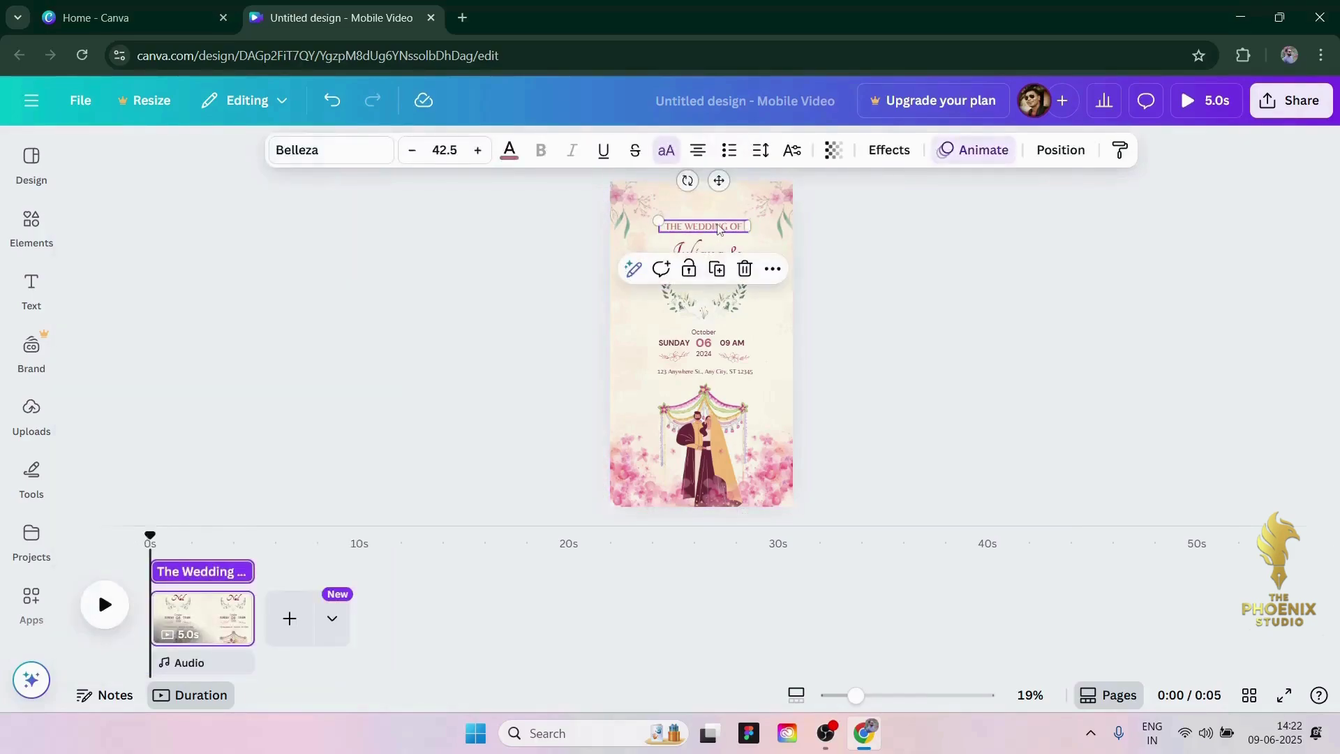
pyautogui.click(716, 226)
pyautogui.click(732, 230)
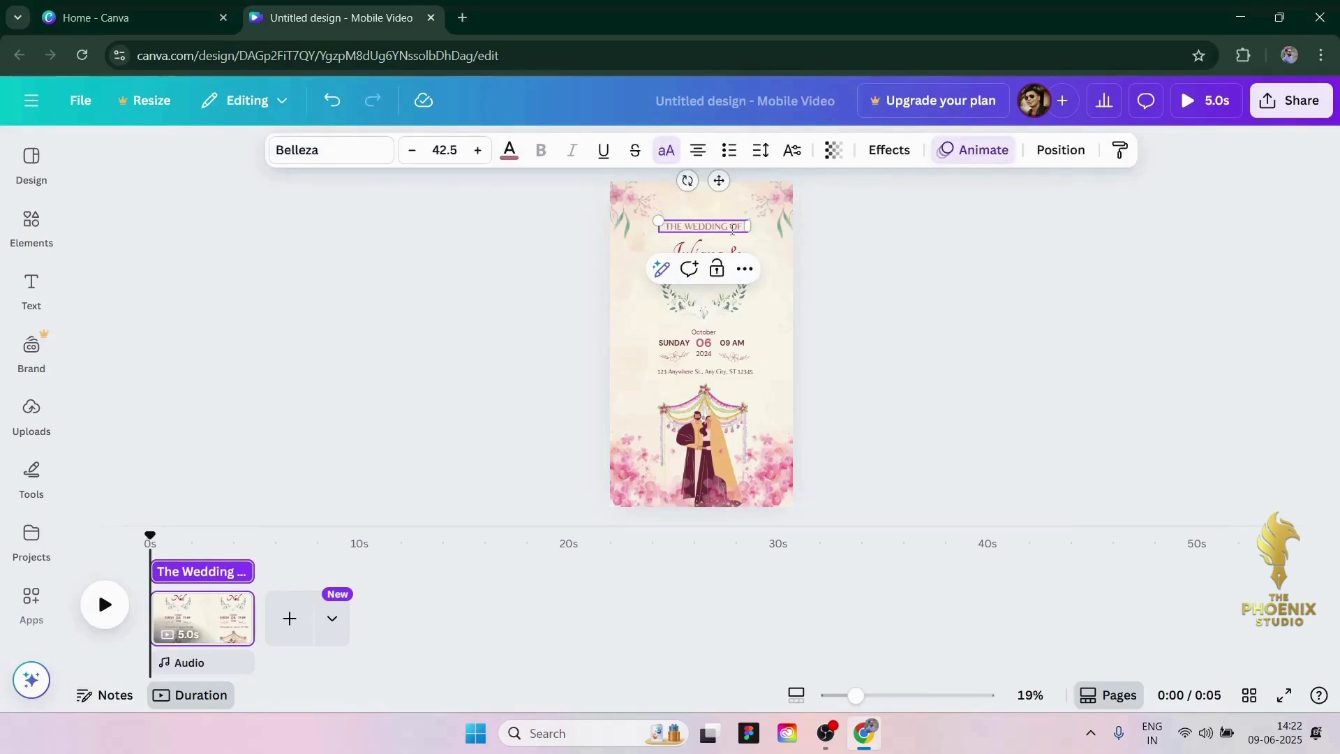
pyautogui.tripleClick(733, 226)
pyautogui.press('BackSpace')
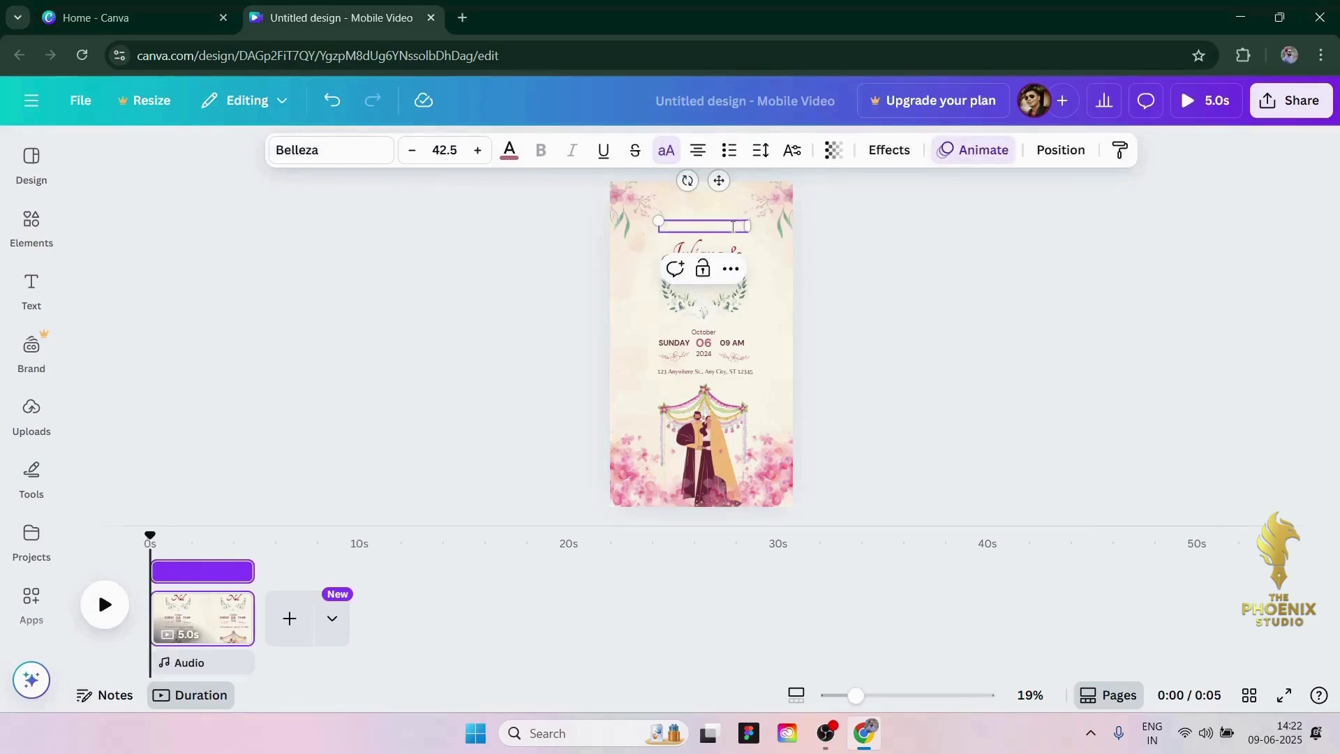
pyautogui.write('THE')
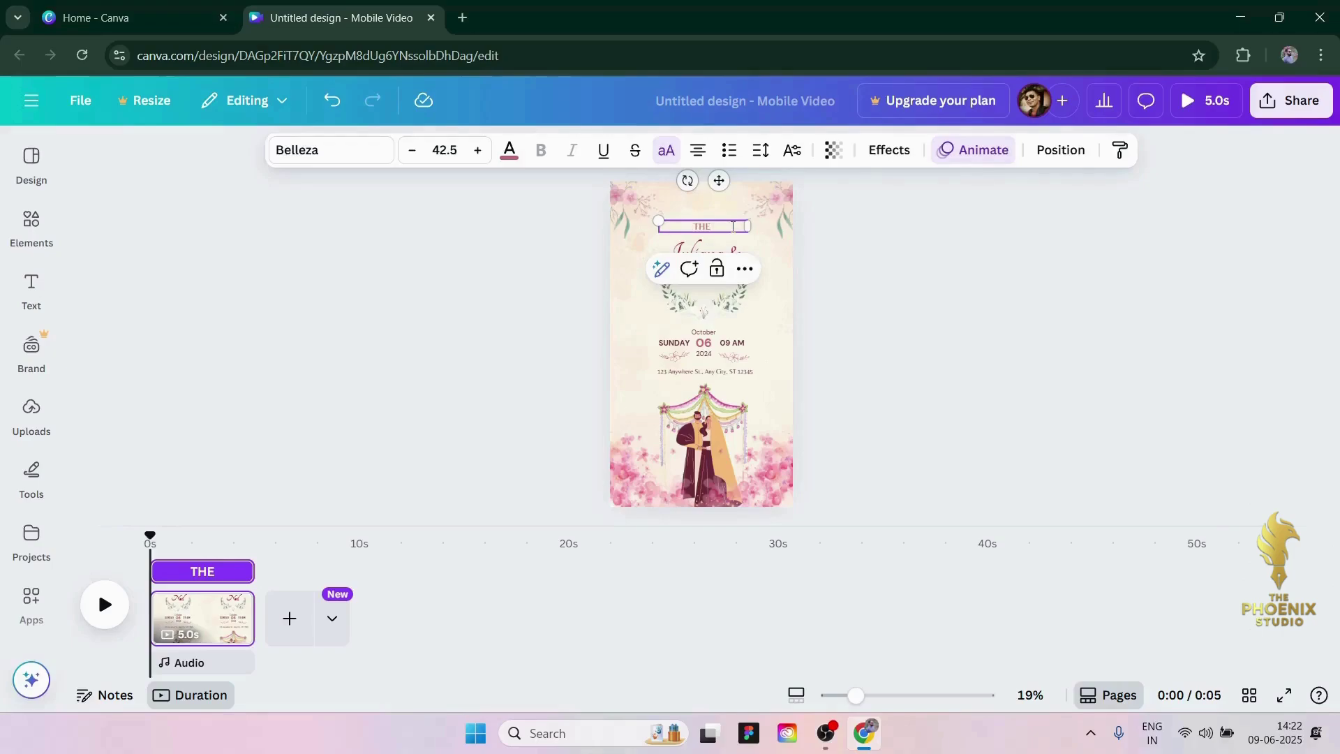
pyautogui.write(' WEDDING OF')
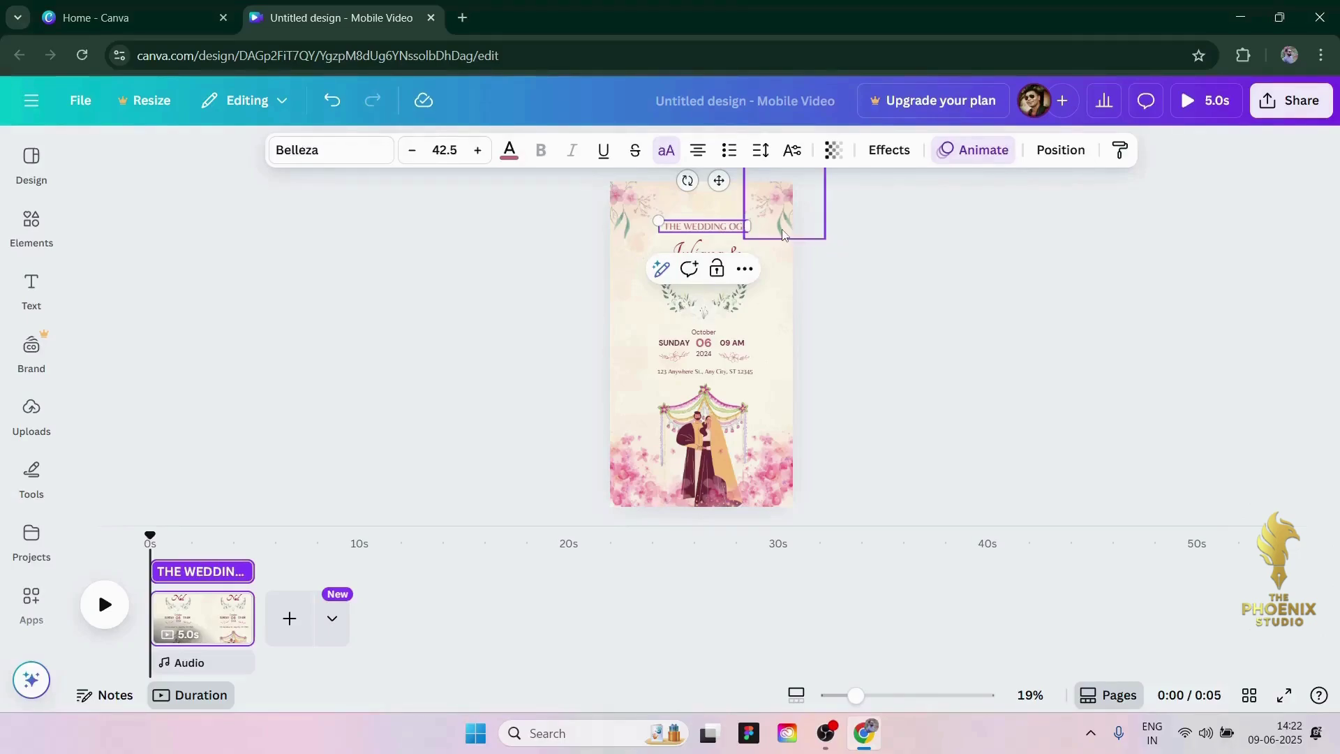
pyautogui.click(872, 290)
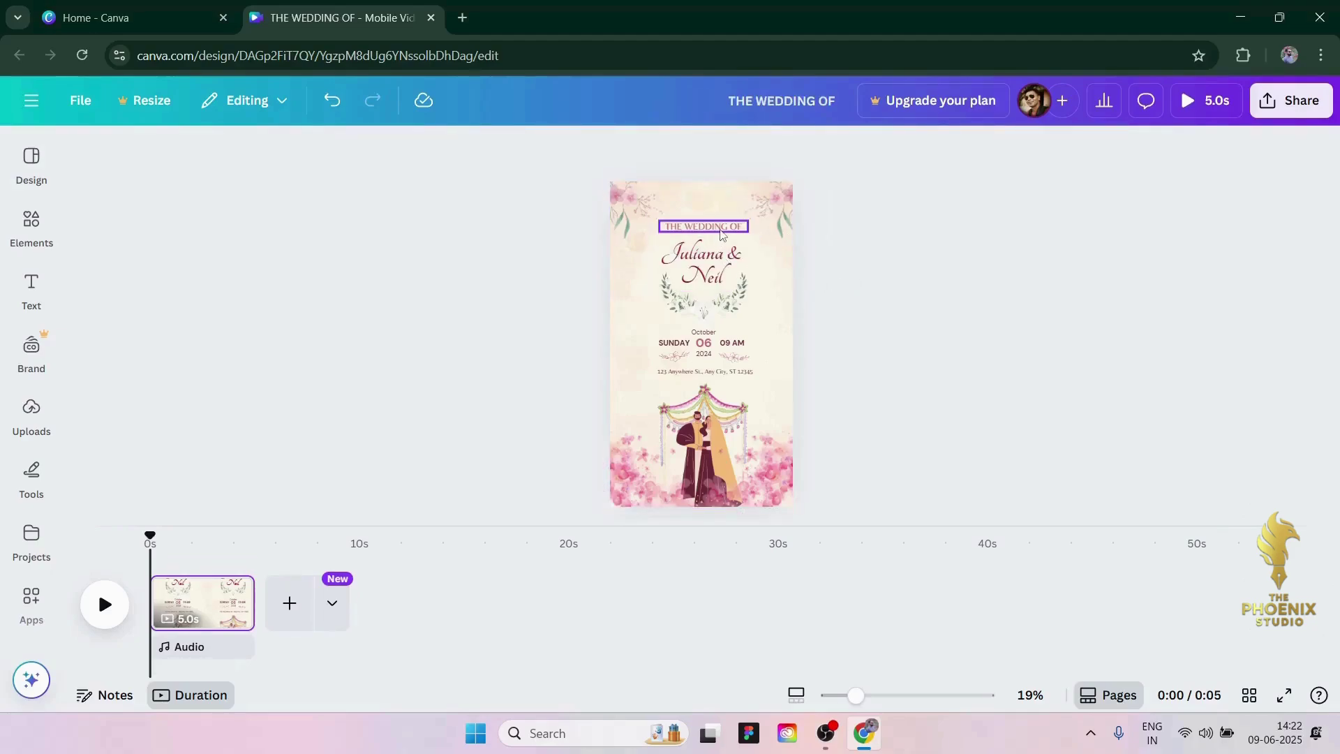
# Step: Try the Typewriter, Ascend and Shift text animations on the "THE WEDDING OF" heading
pyautogui.click(723, 236)
pyautogui.click(977, 149)
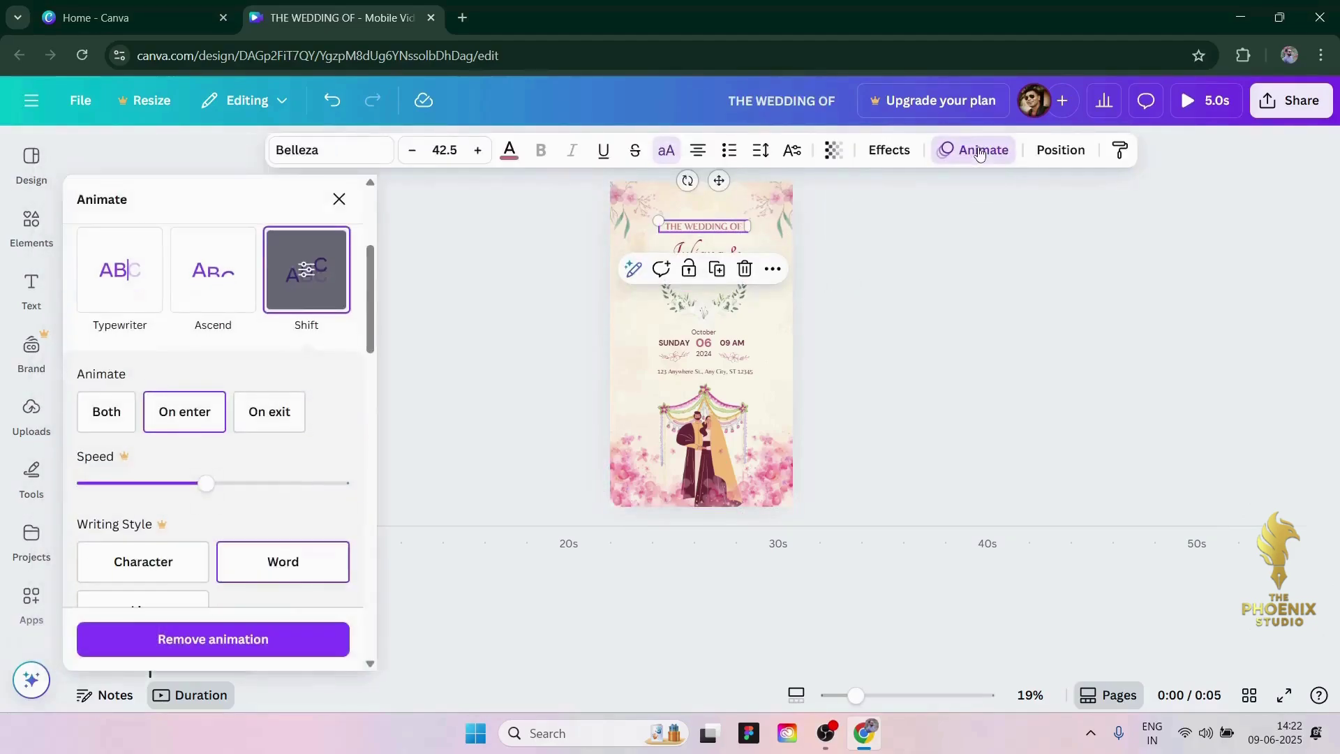
pyautogui.click(128, 272)
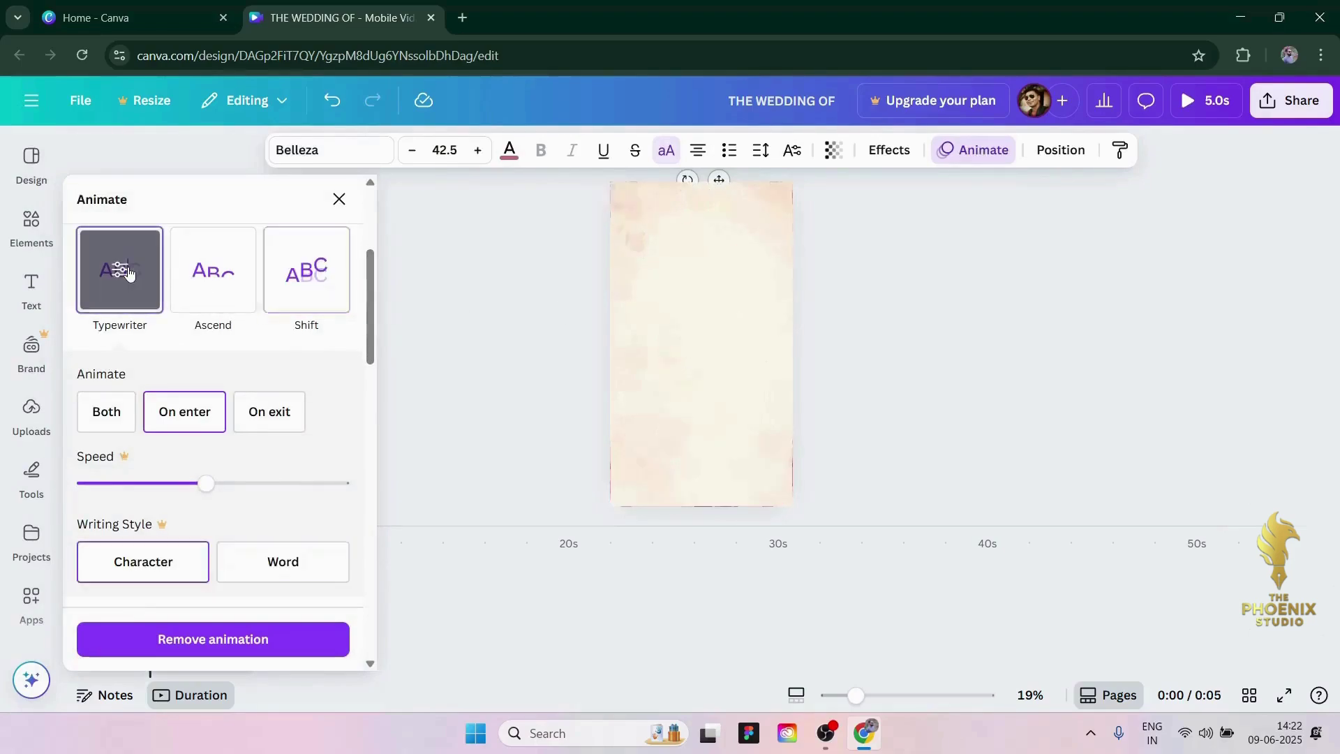
pyautogui.click(211, 281)
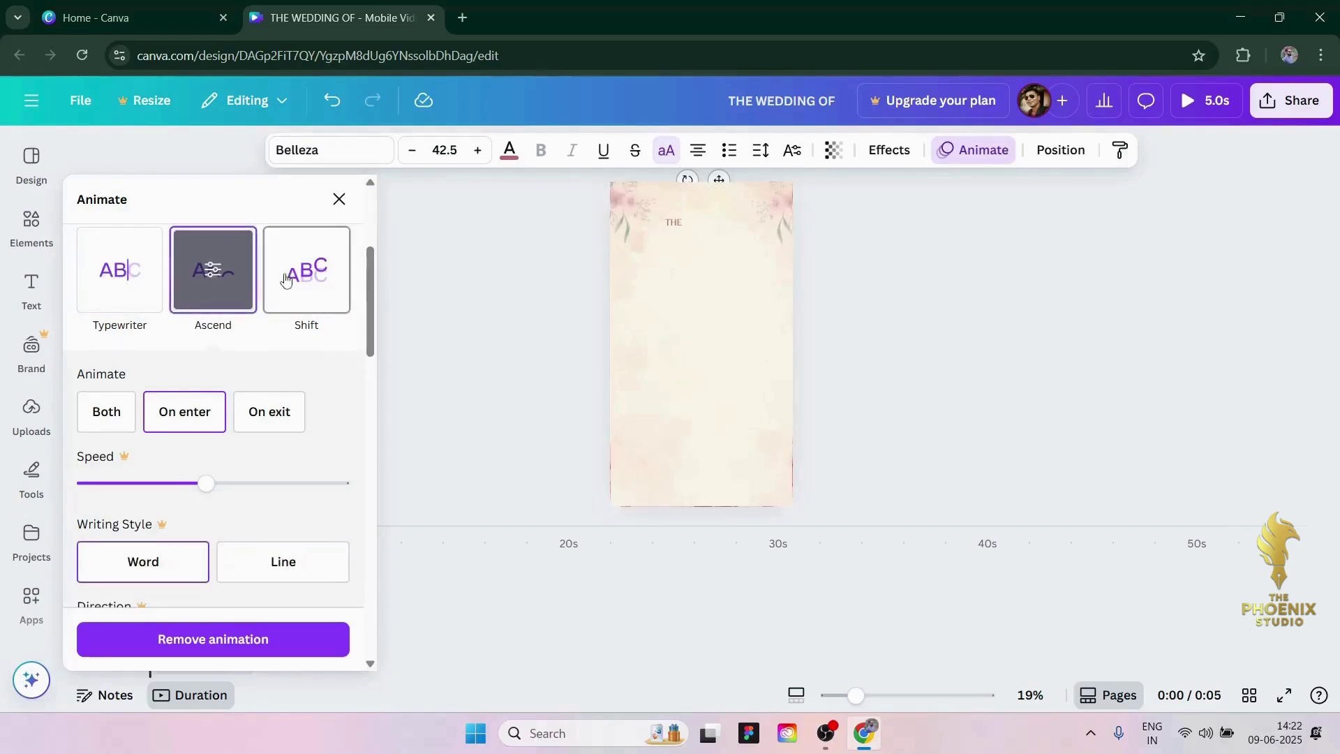
pyautogui.click(319, 278)
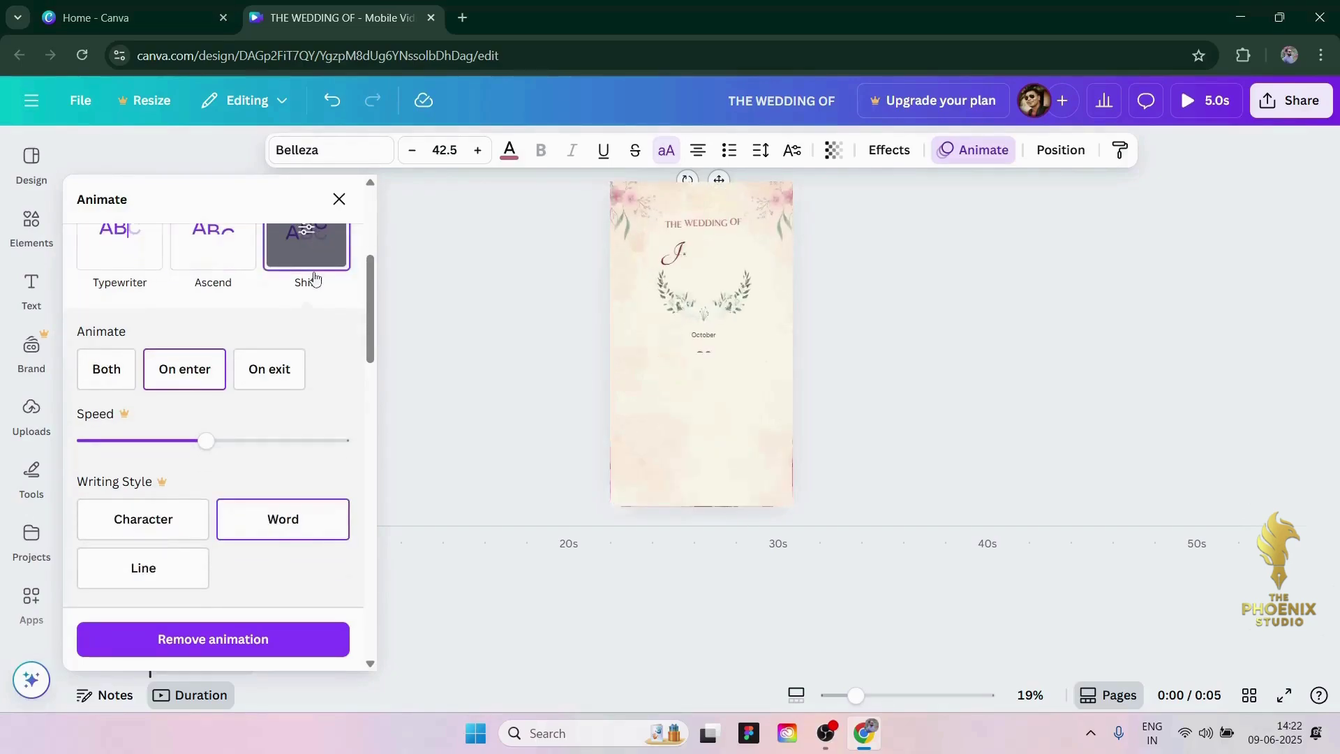
pyautogui.click(139, 254)
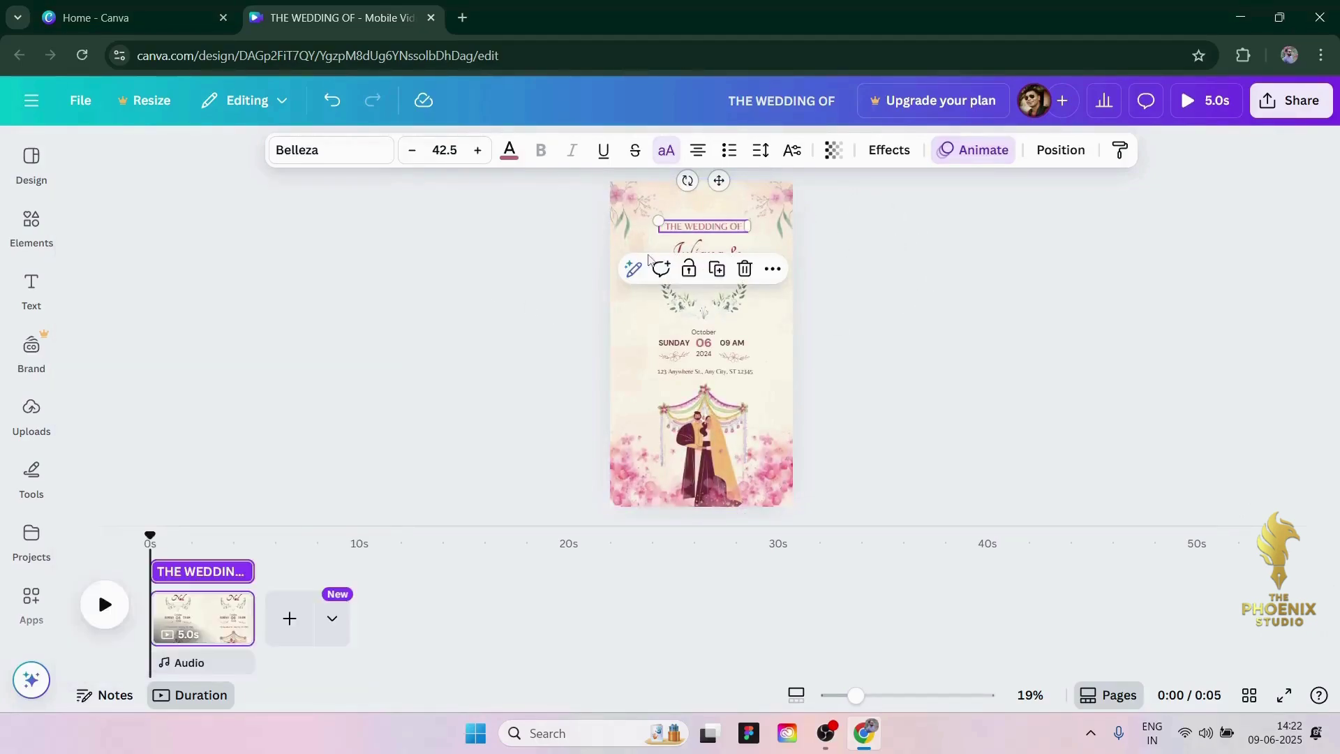
pyautogui.press('Escape')
# Step: Replace the couple's names with the new bride's and groom's first names, separated by an ampersand, and set the text in uppercase
pyautogui.click(700, 257)
pyautogui.click(701, 256)
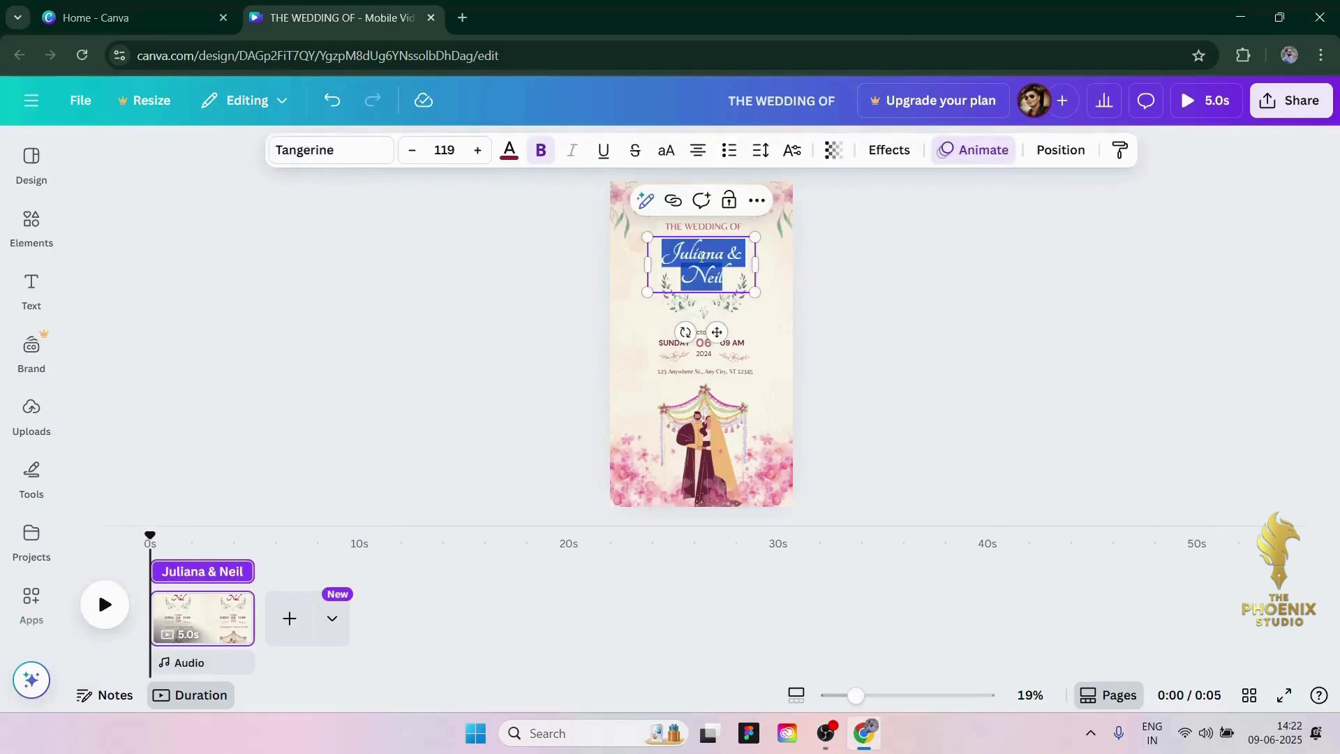
pyautogui.write('RADHIK')
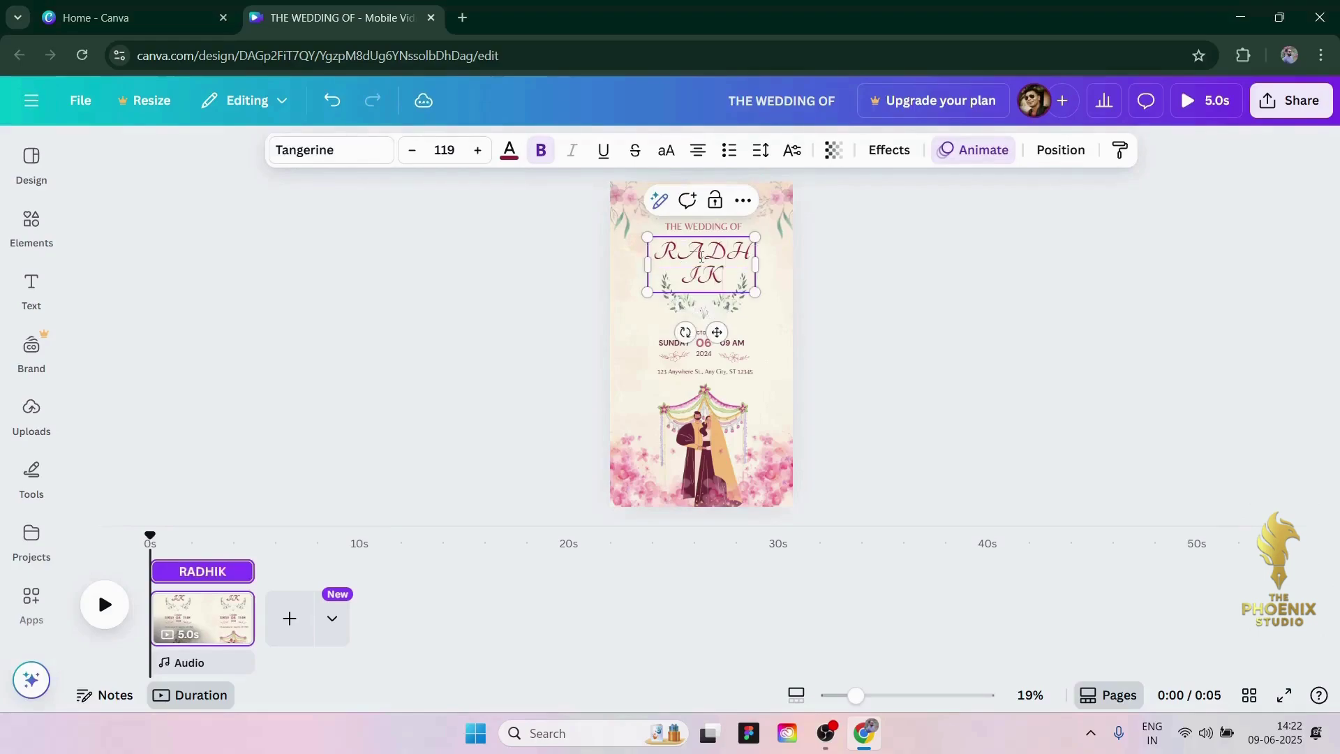
pyautogui.write('A')
pyautogui.hotkey('ctrl', 'a')
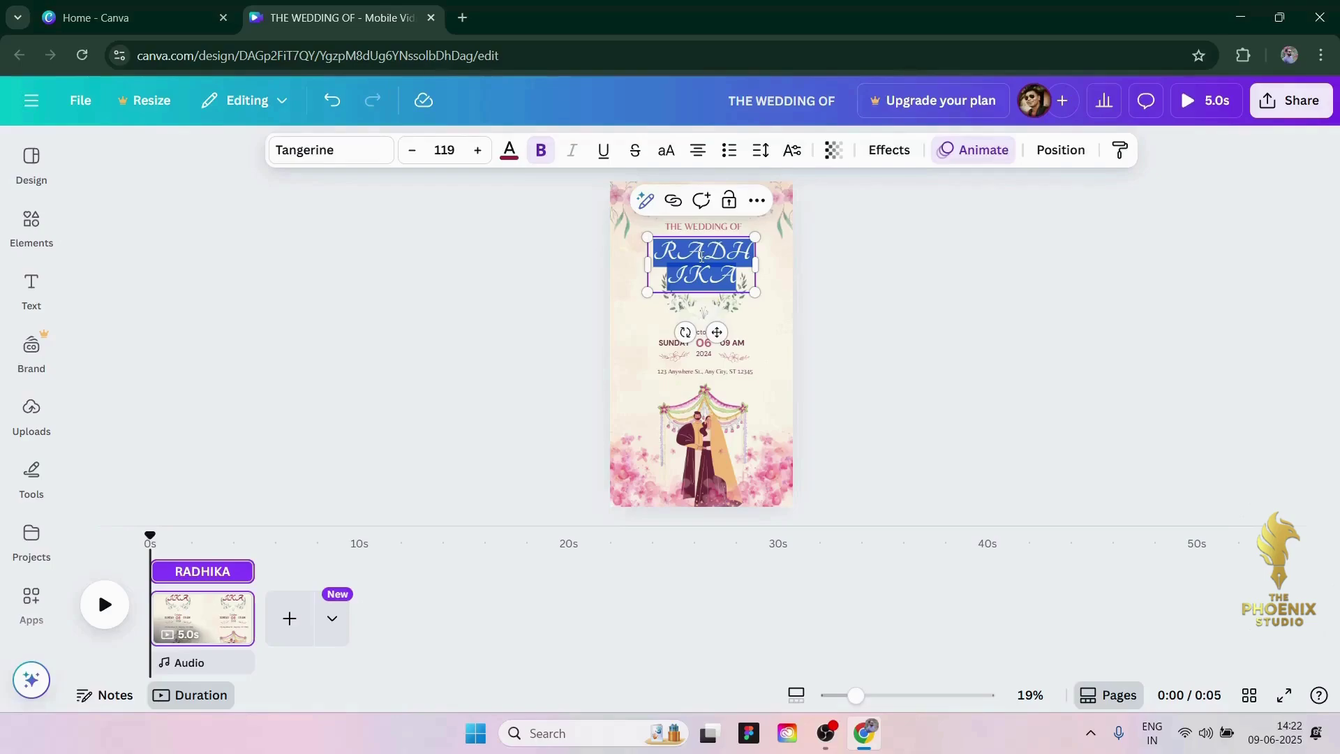
pyautogui.press('Escape')
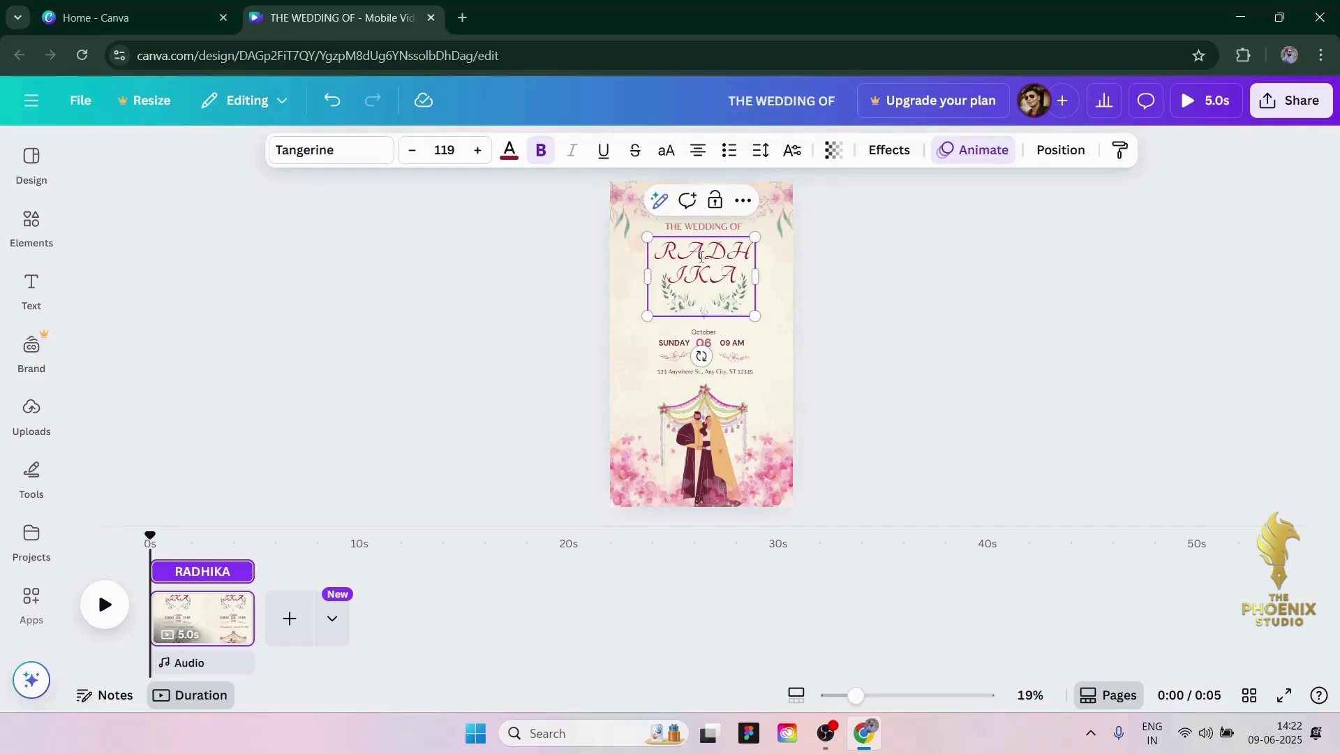
pyautogui.write('&')
pyautogui.press('Return')
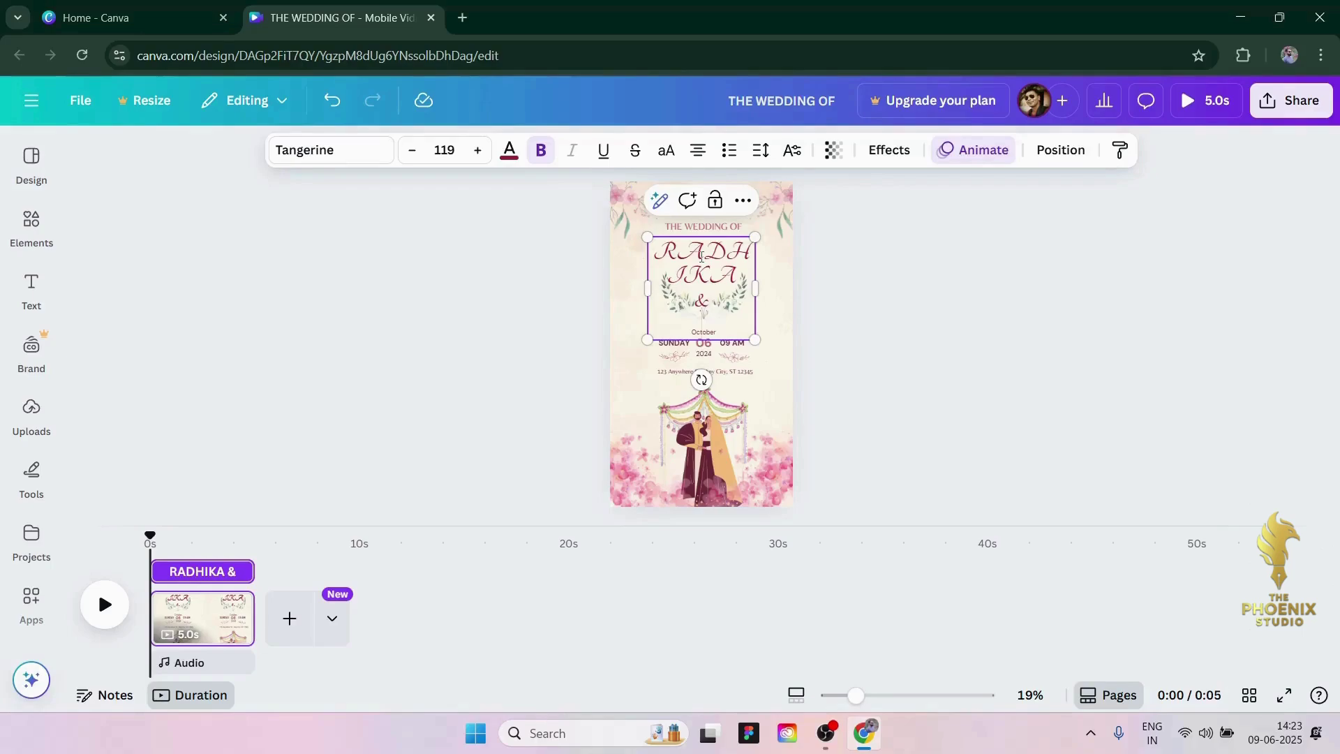
pyautogui.write('aK')
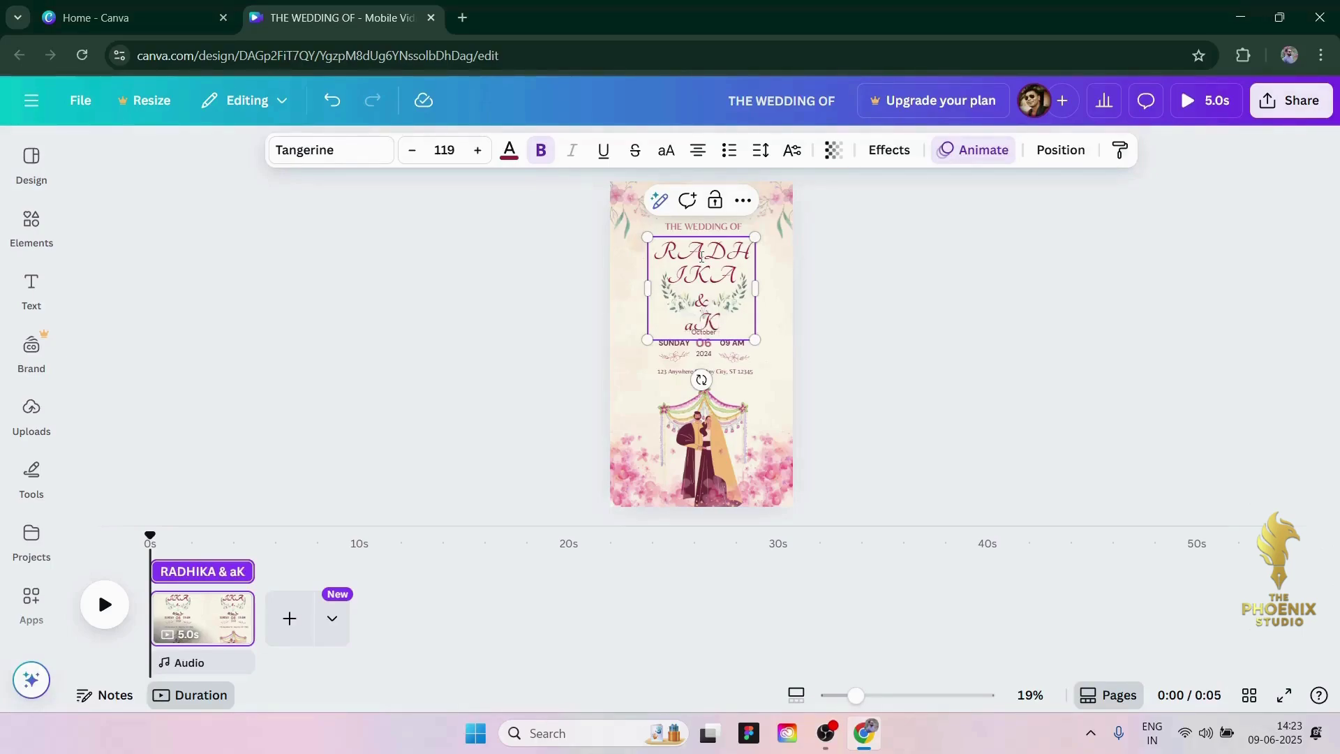
pyautogui.write('SHAY')
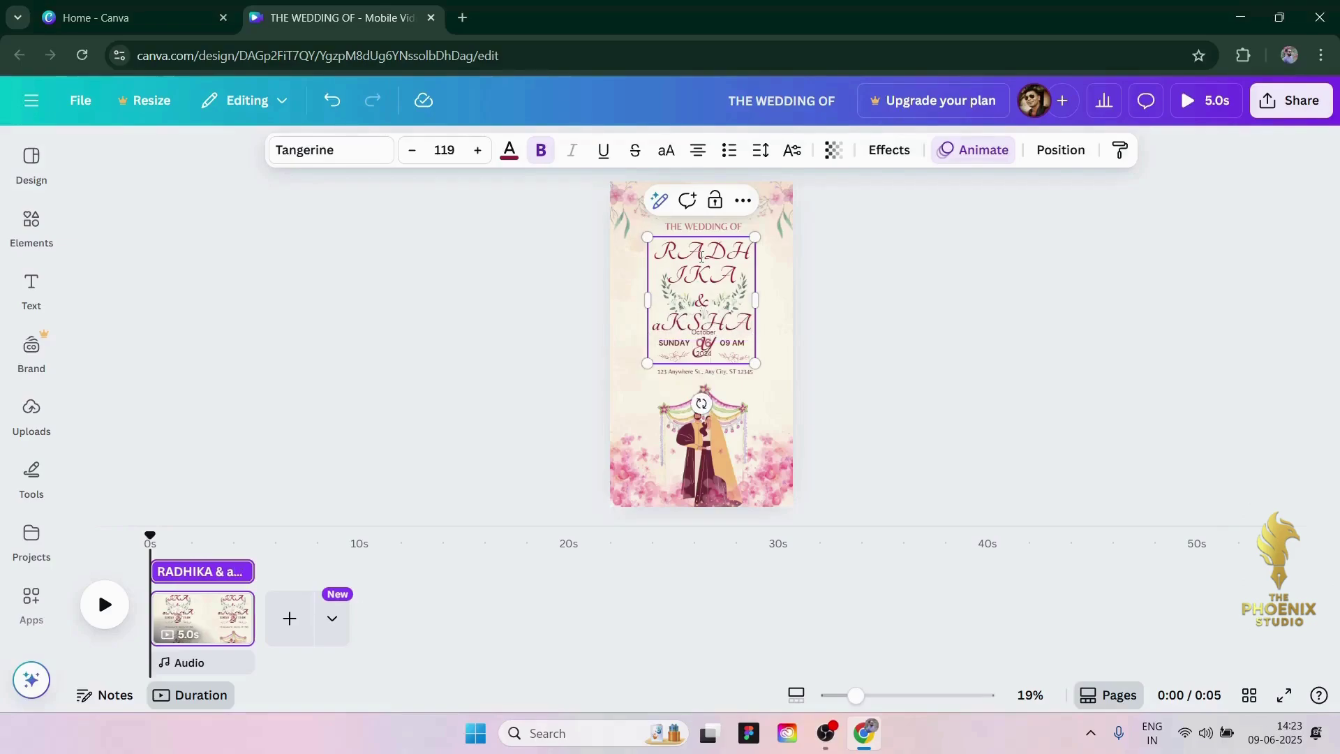
pyautogui.hotkey('ctrl', 'a')
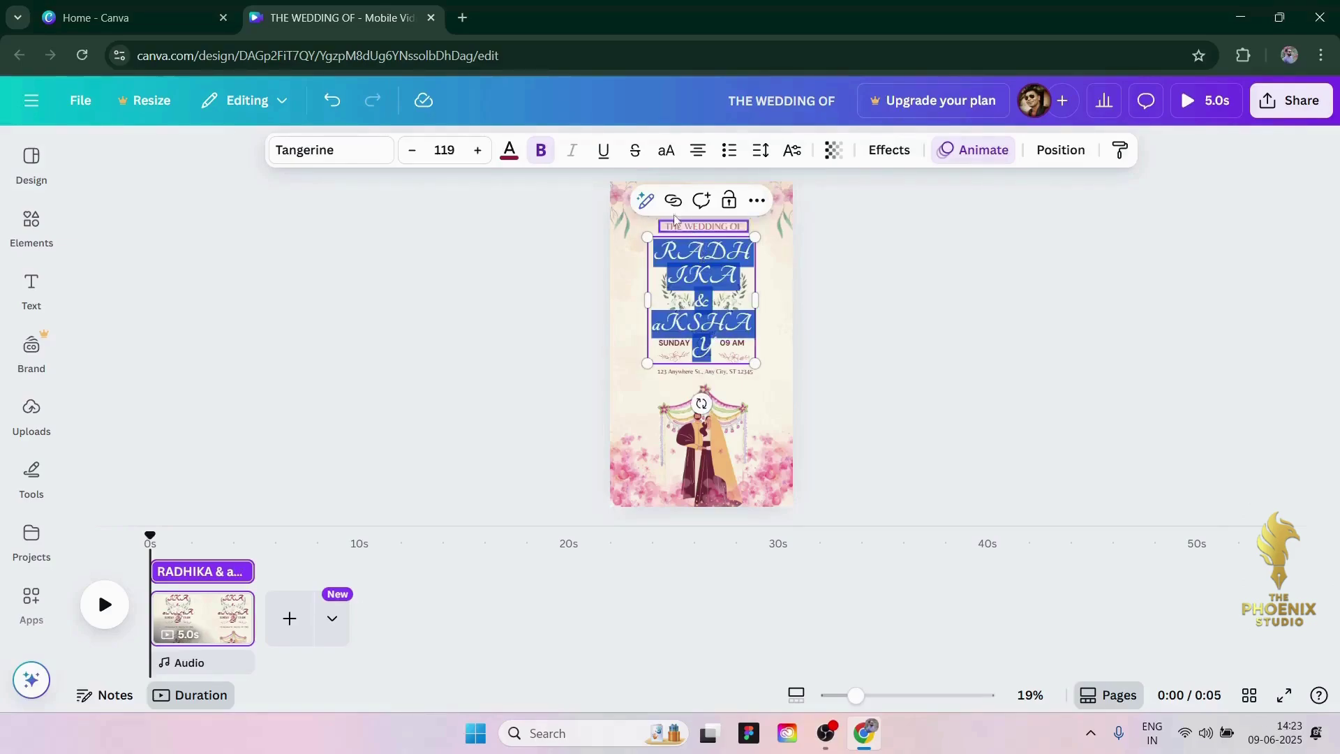
pyautogui.click(667, 152)
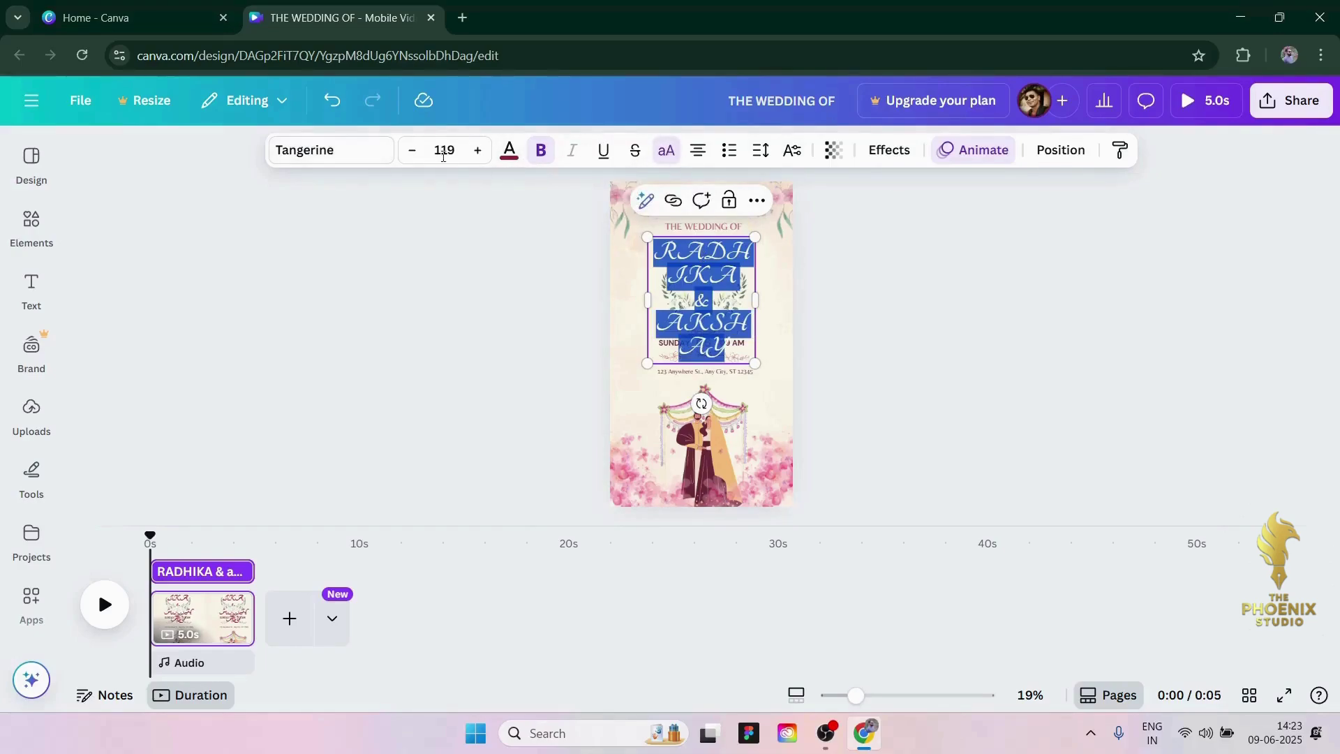
# Step: Try the Germania One font on the couple's names
pyautogui.click(347, 155)
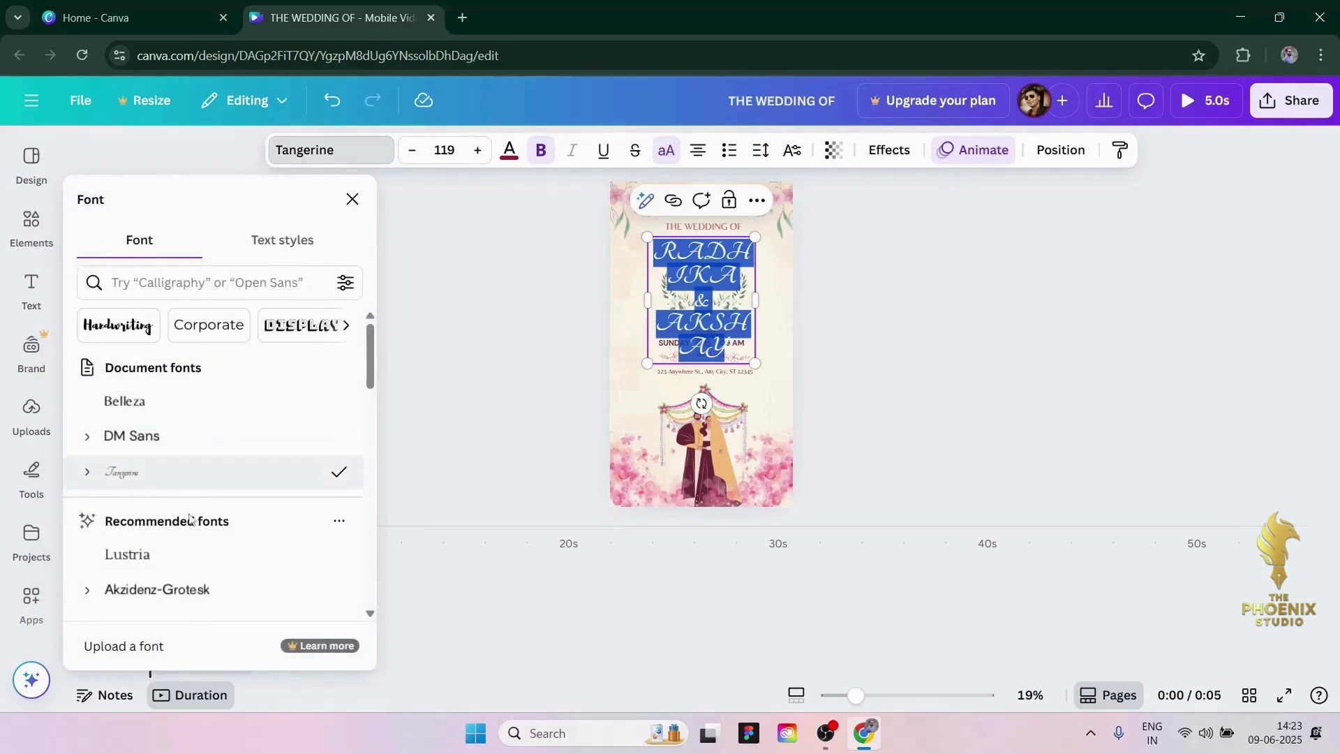
pyautogui.scroll(-2, 168, 558)
pyautogui.scroll(-1, 169, 560)
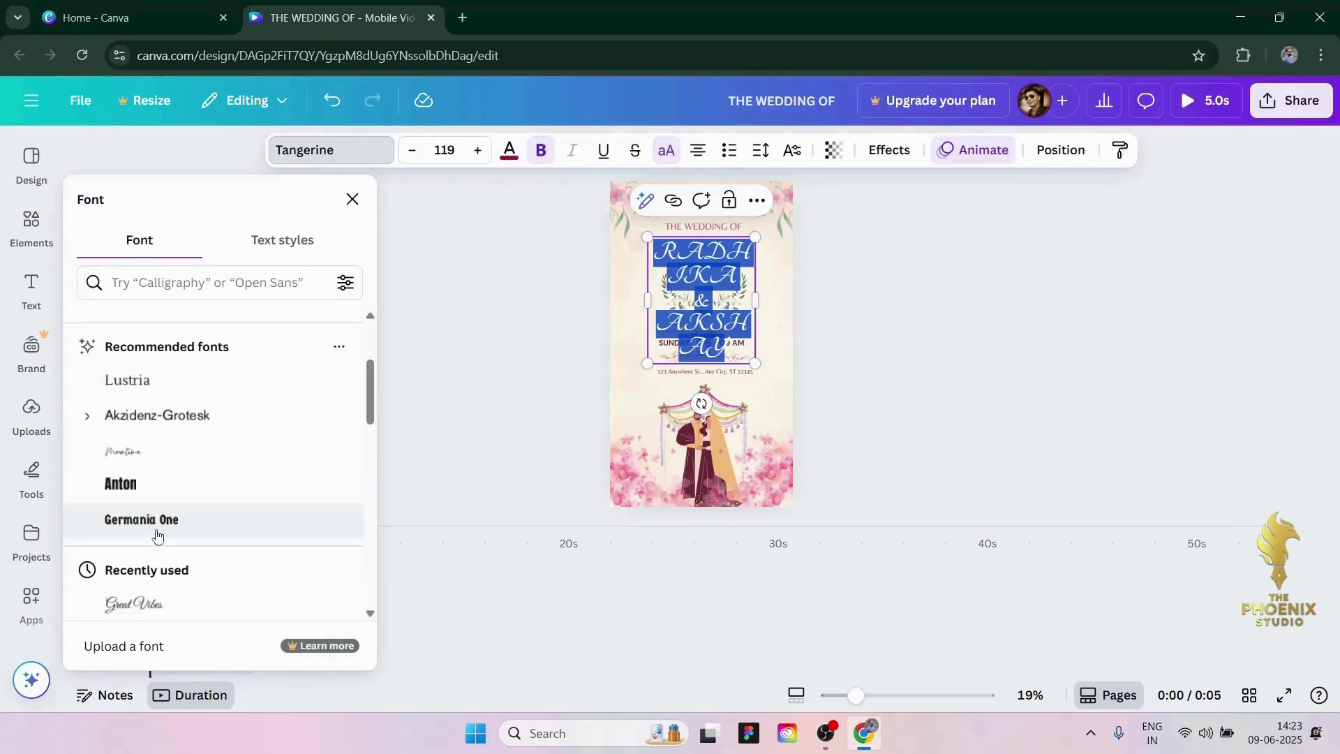
pyautogui.click(160, 523)
# Step: Search the fonts for "GREAT" and apply Great Vibes to the couple's names
pyautogui.click(120, 284)
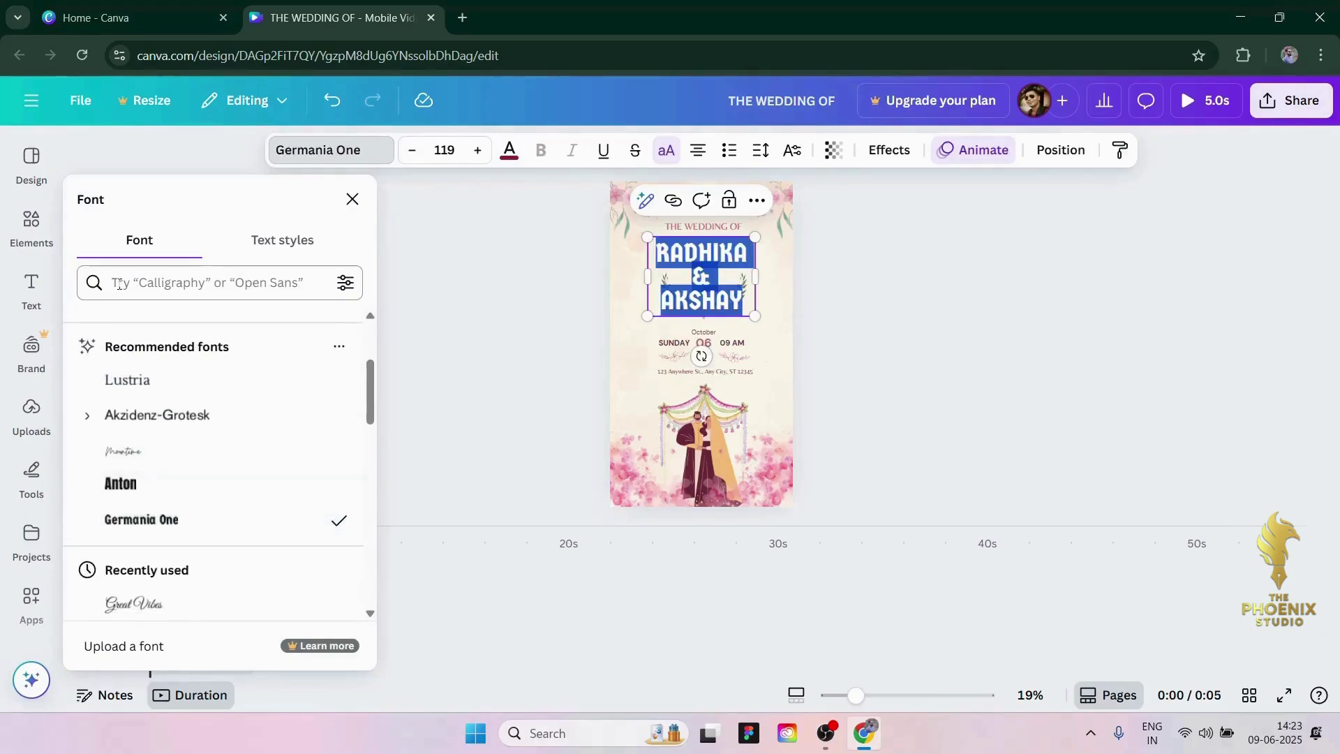
pyautogui.click(165, 286)
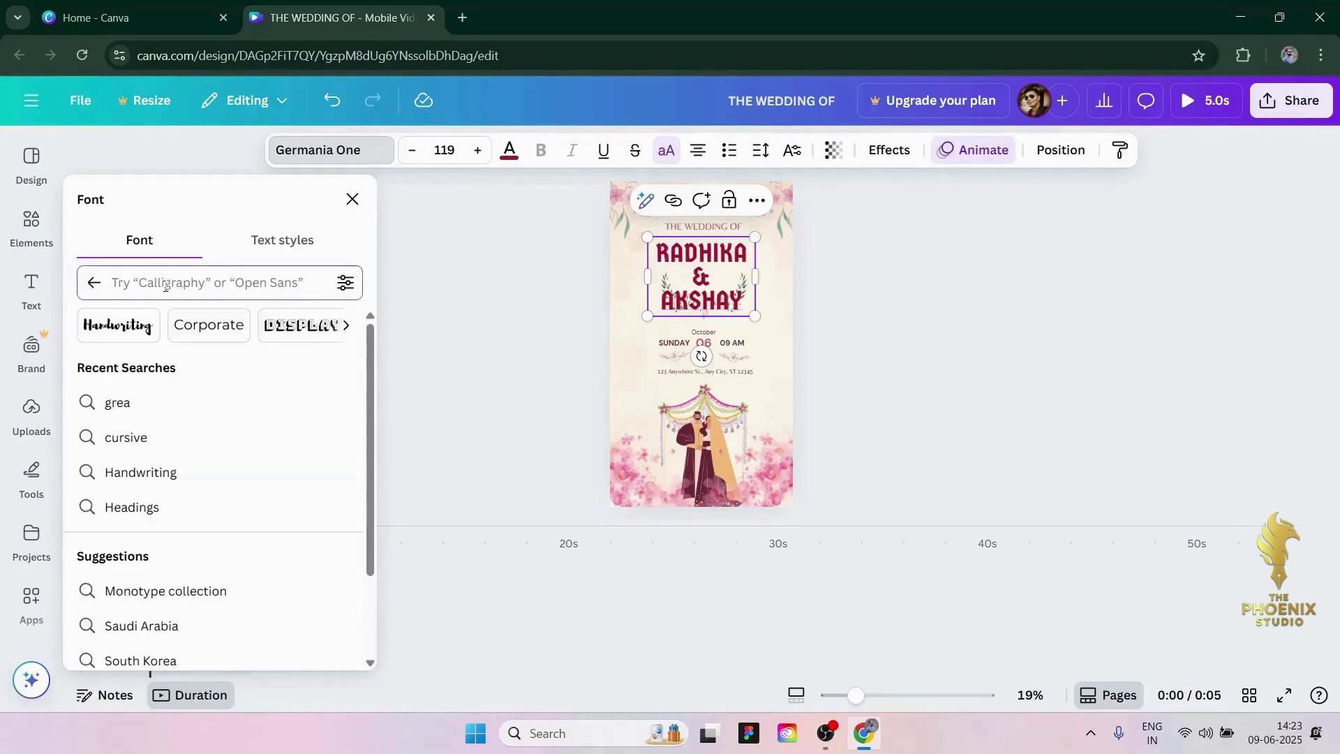
pyautogui.write('GRAT')
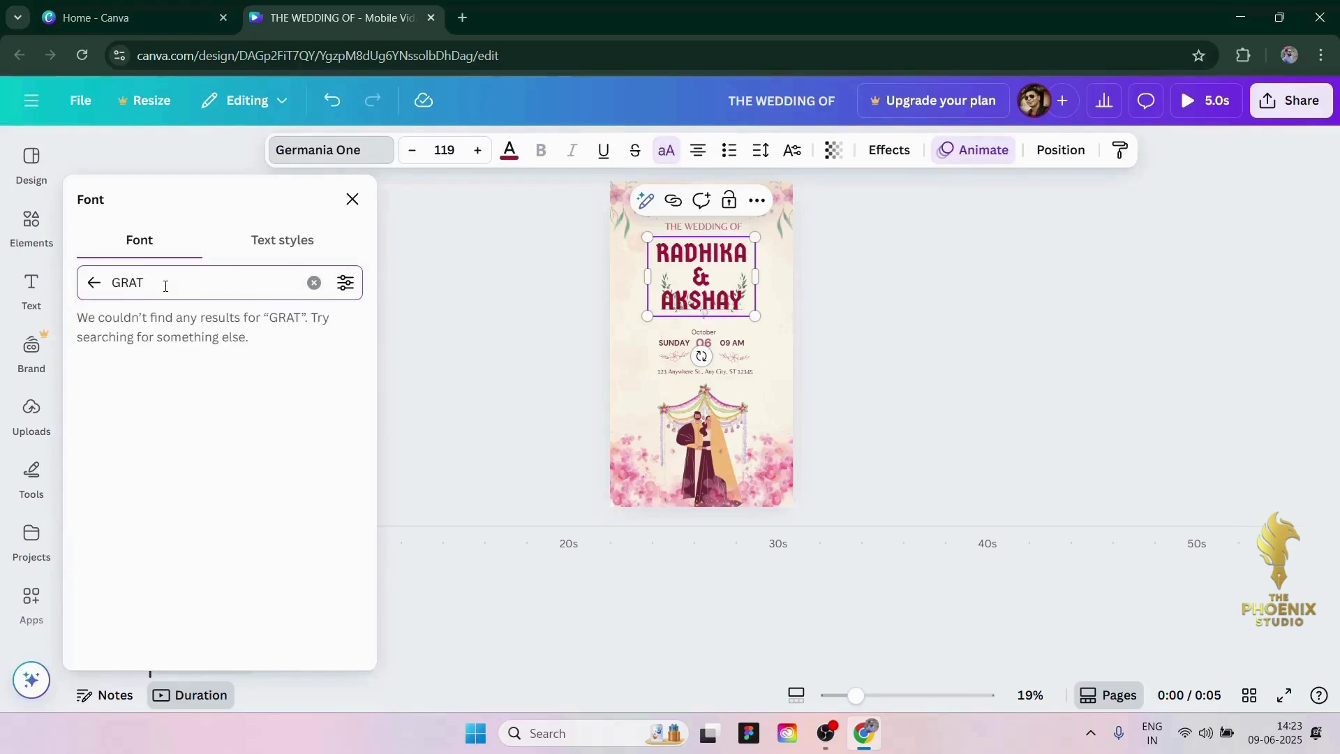
pyautogui.press('BackSpace')
pyautogui.press('BackSpace')
pyautogui.write('EAT')
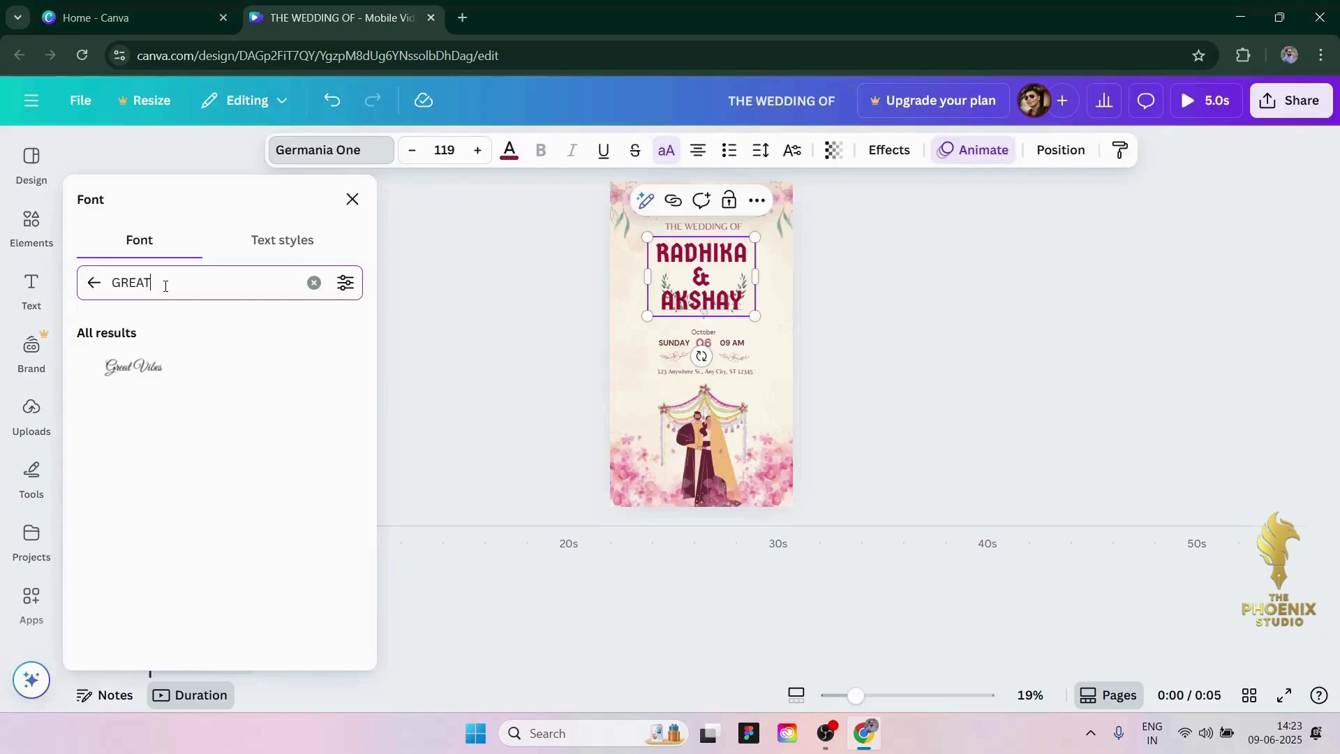
pyautogui.click(149, 368)
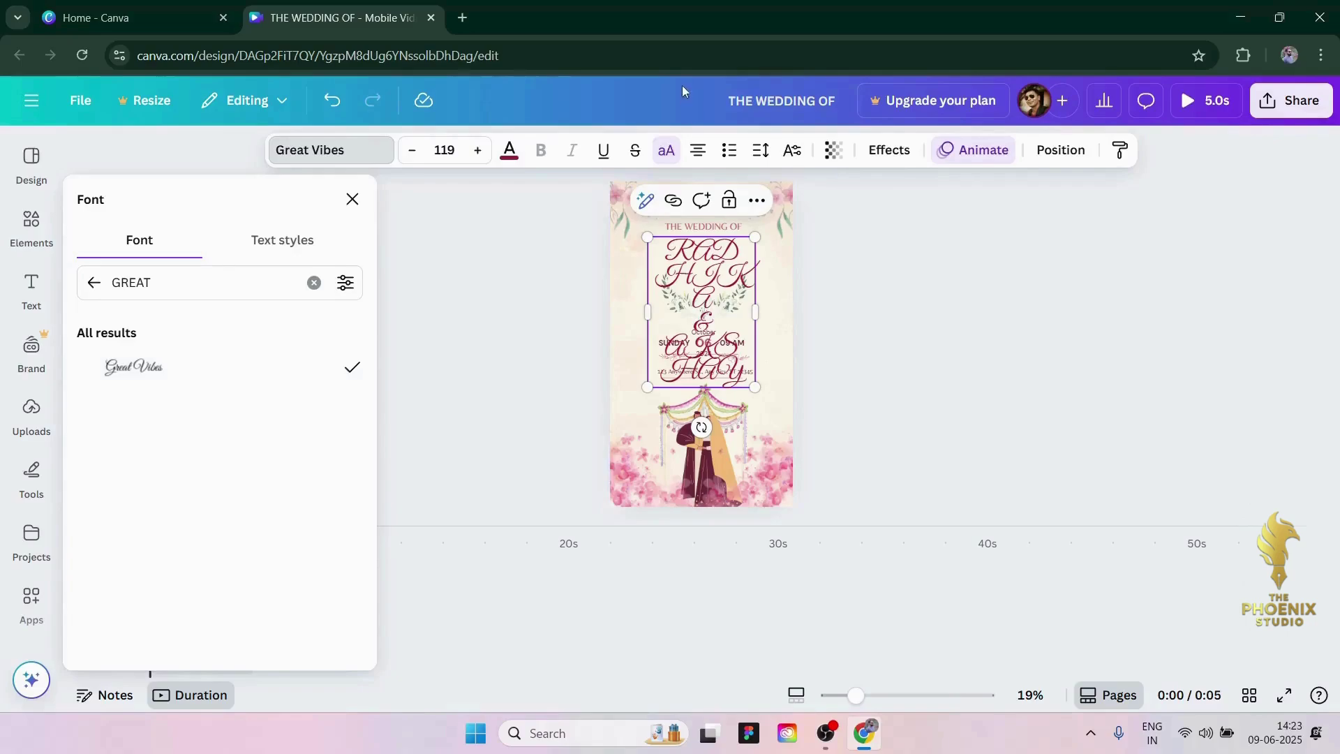
# Step: Turn off uppercase and retype the couple's first names with only initial capitals on three lines, with "&" on the middle line
pyautogui.click(667, 150)
pyautogui.moveTo(666, 251); pyautogui.dragTo(739, 376)
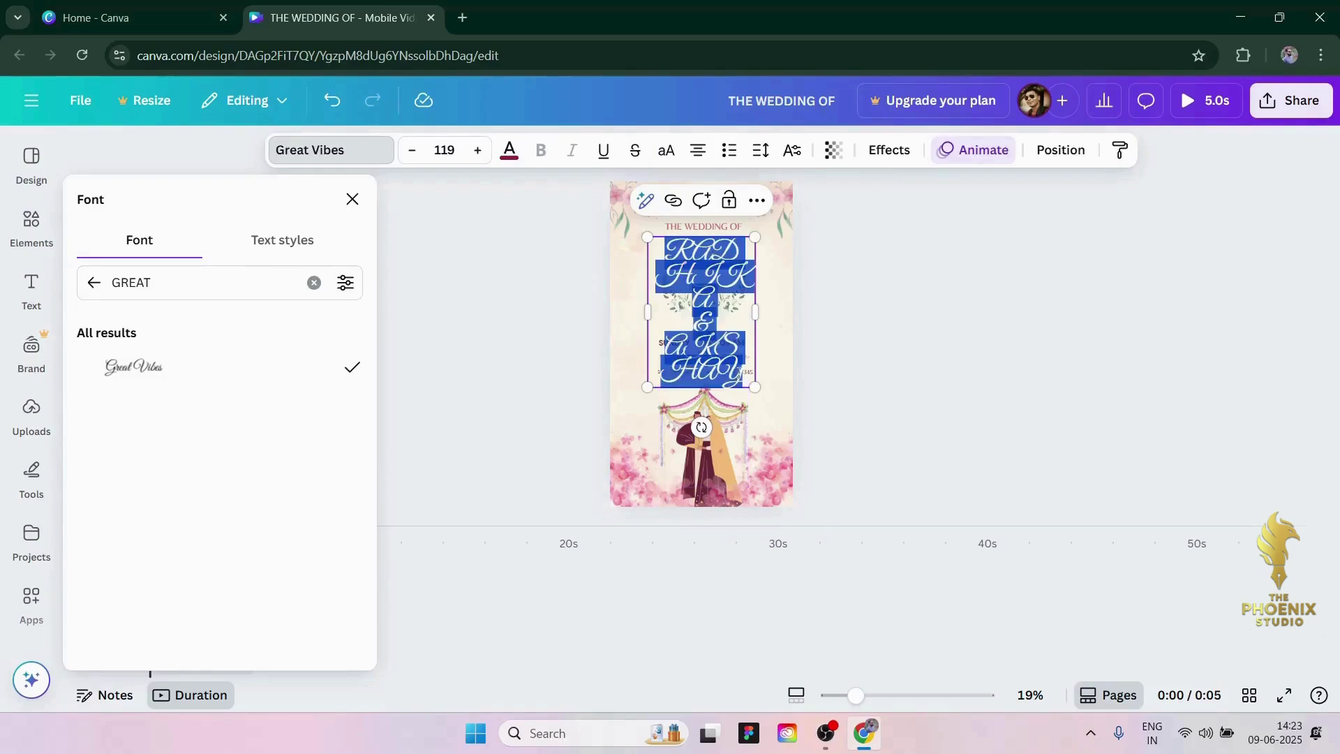
pyautogui.write('r')
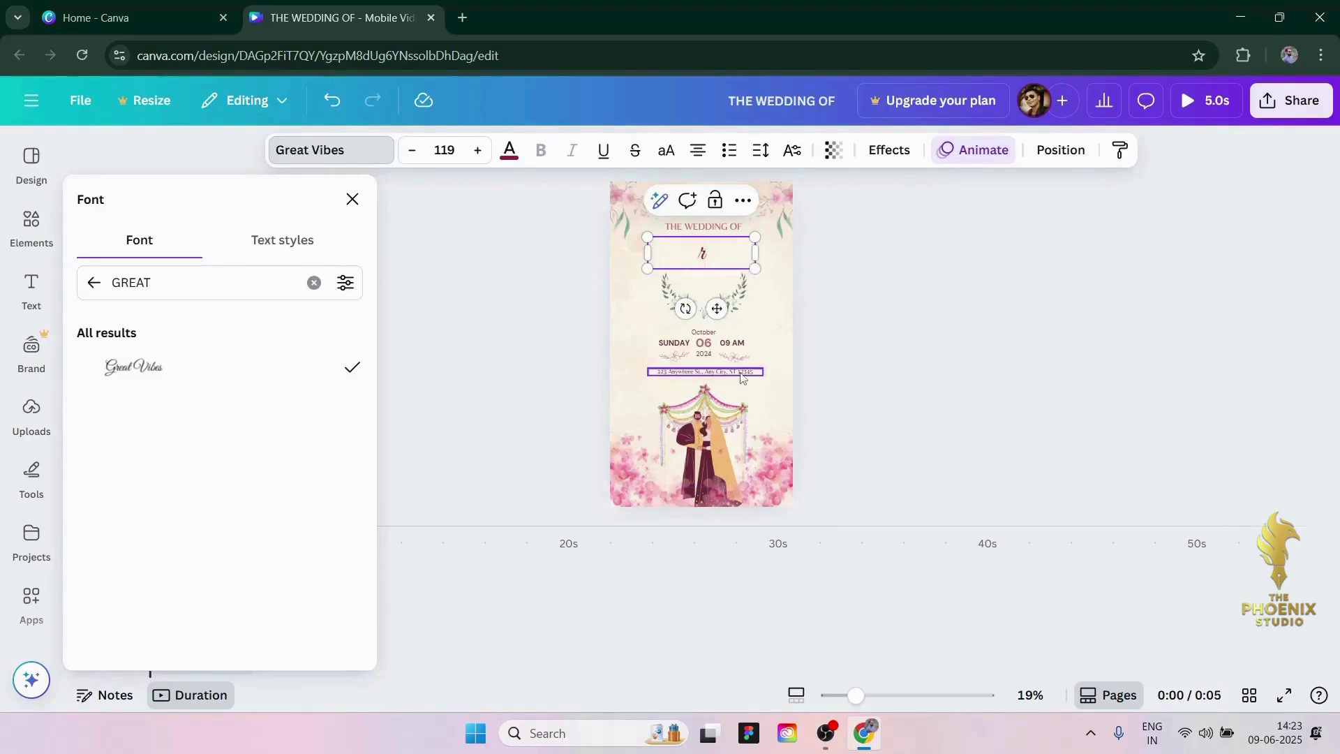
pyautogui.press('BackSpace')
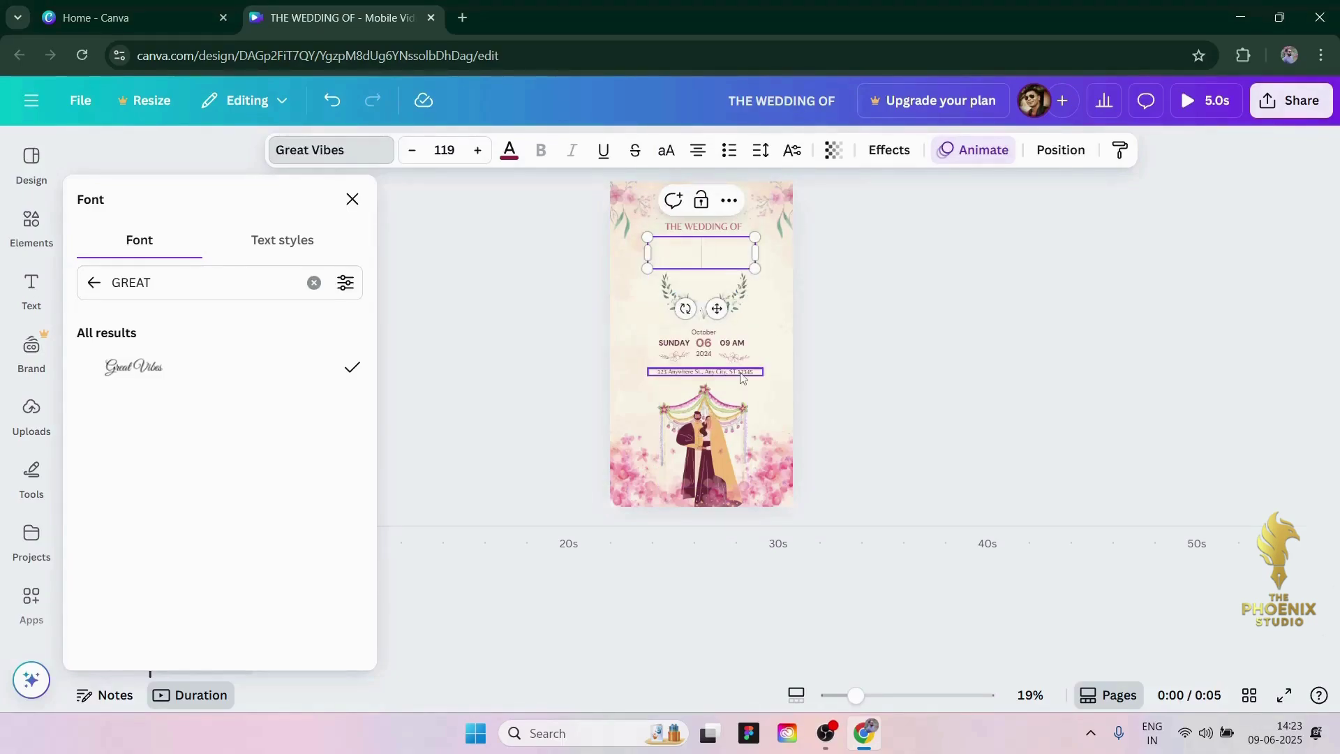
pyautogui.write('Ra')
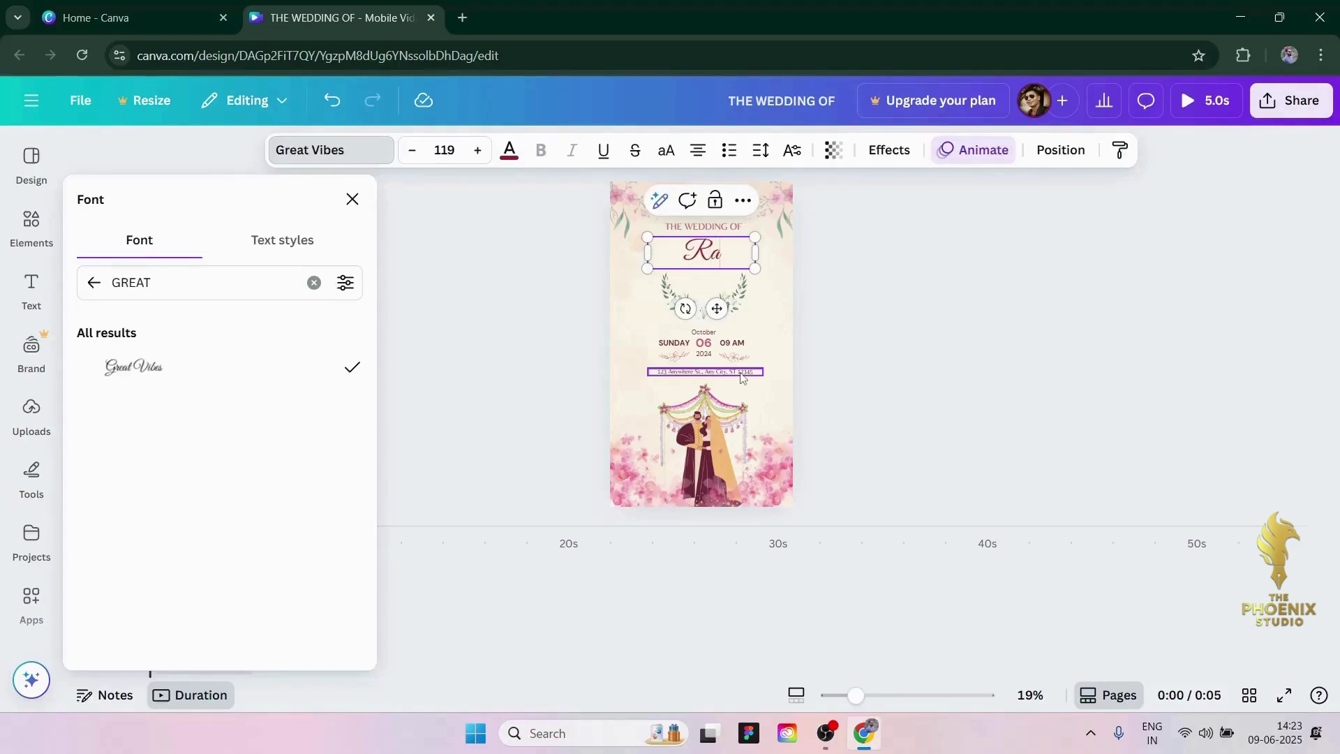
pyautogui.write('dh')
pyautogui.write('ika')
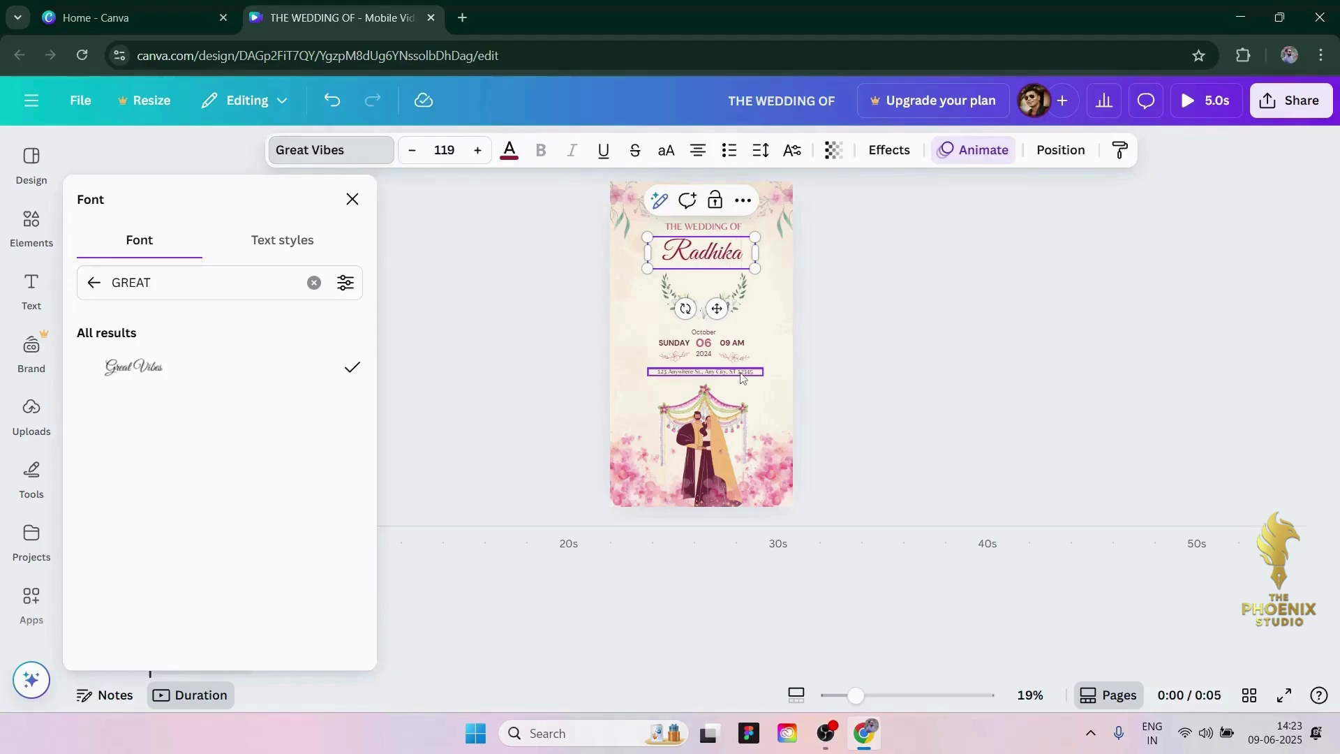
pyautogui.press('Return')
pyautogui.write('&')
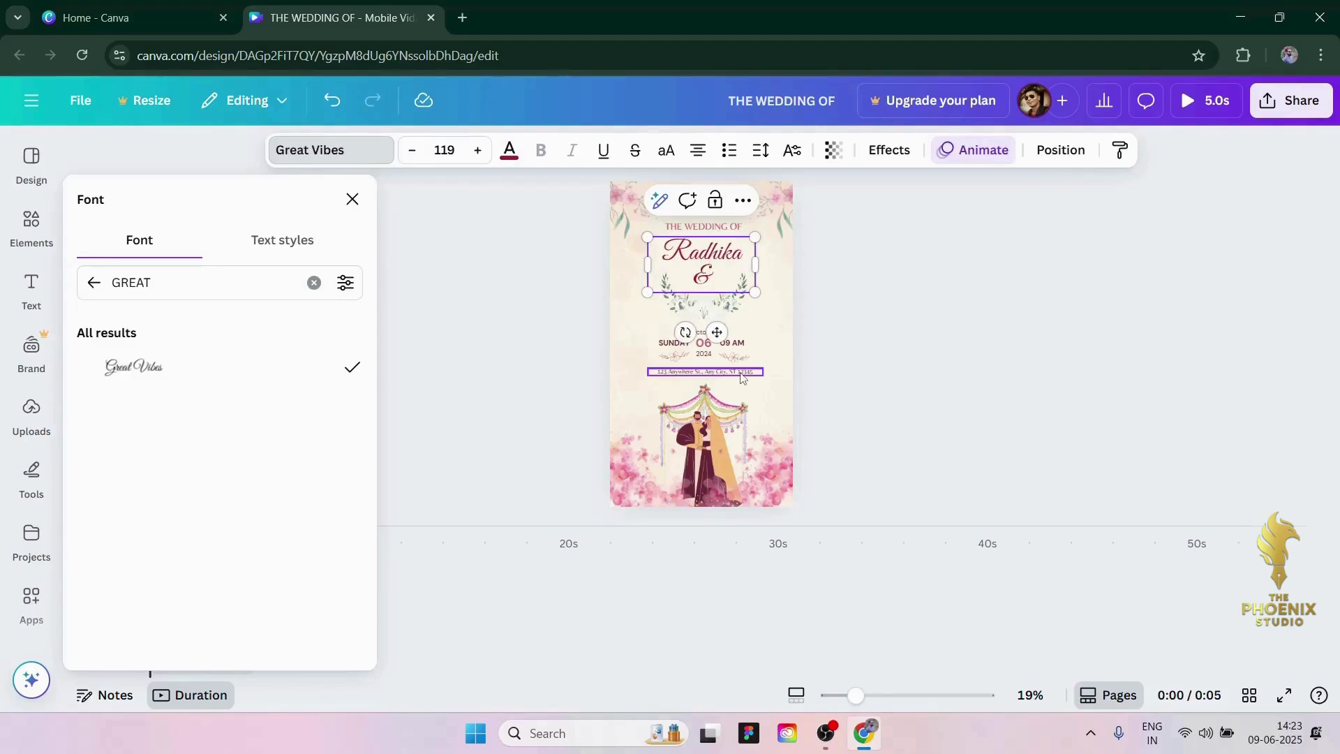
pyautogui.press('Return')
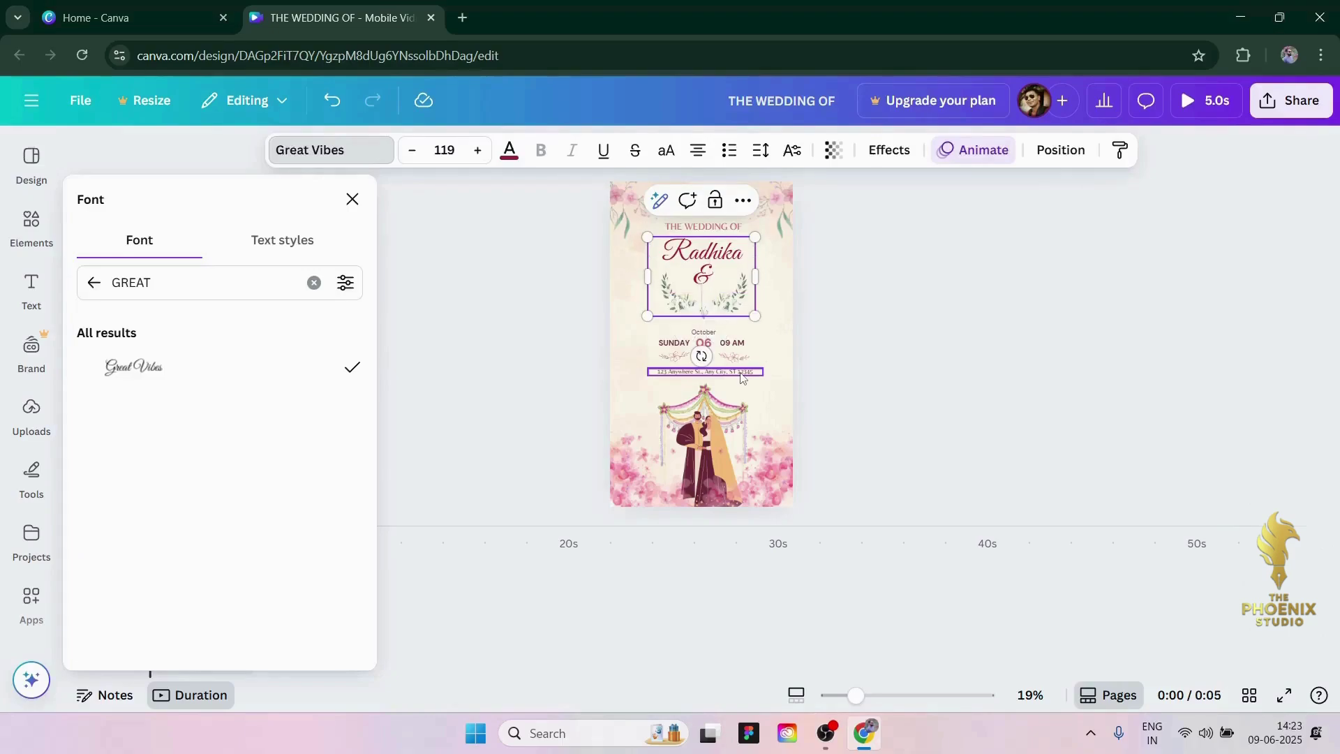
pyautogui.write('Akshay')
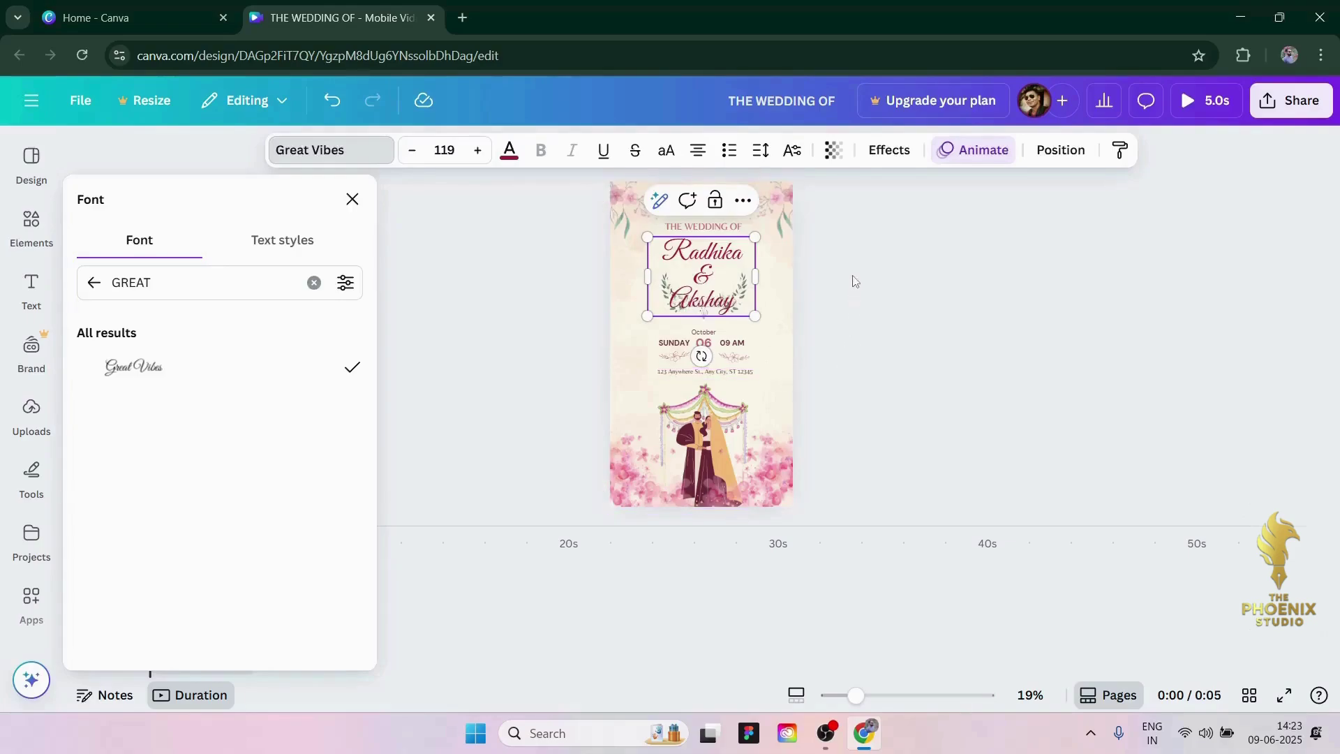
pyautogui.press('Escape')
pyautogui.press('Escape')
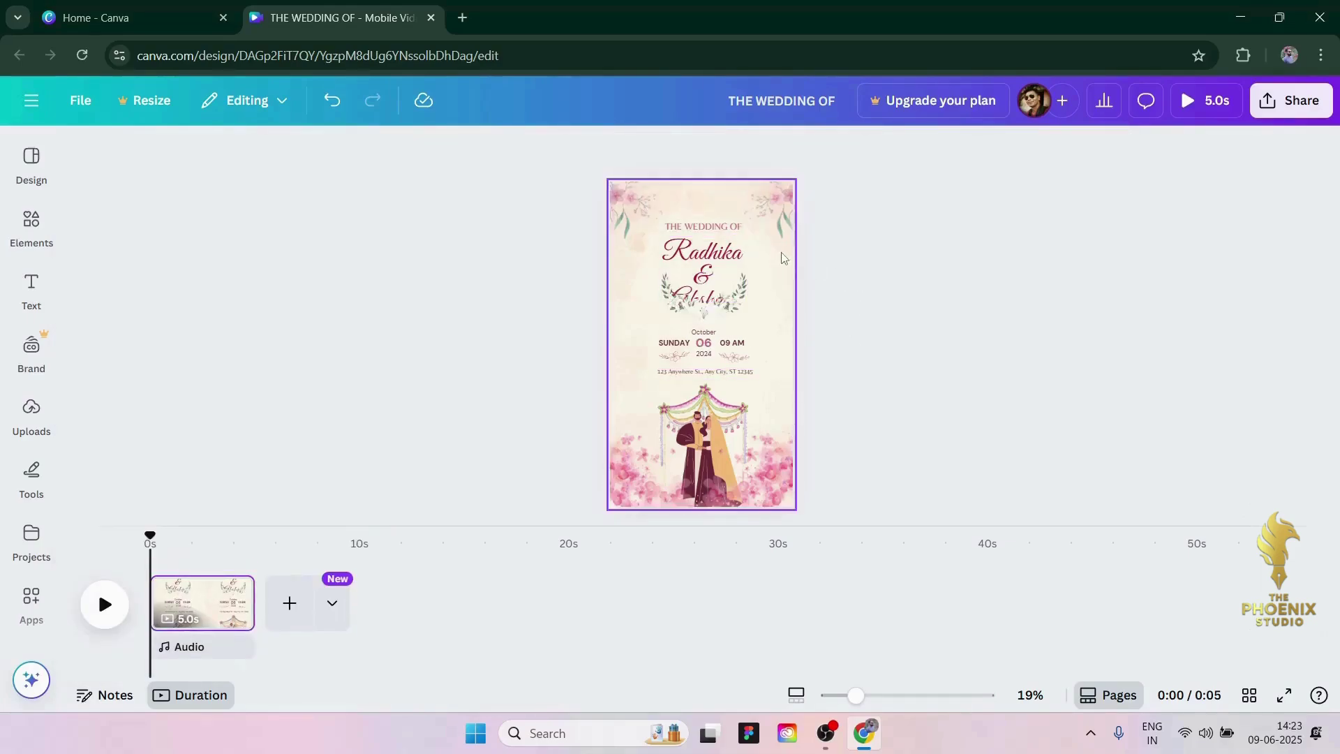
# Step: Move the couple's names up the page and shift the "THE WEDDING OF" heading up so it sits above them
pyautogui.click(707, 265)
pyautogui.moveTo(707, 266); pyautogui.dragTo(710, 241)
pyautogui.click(858, 224)
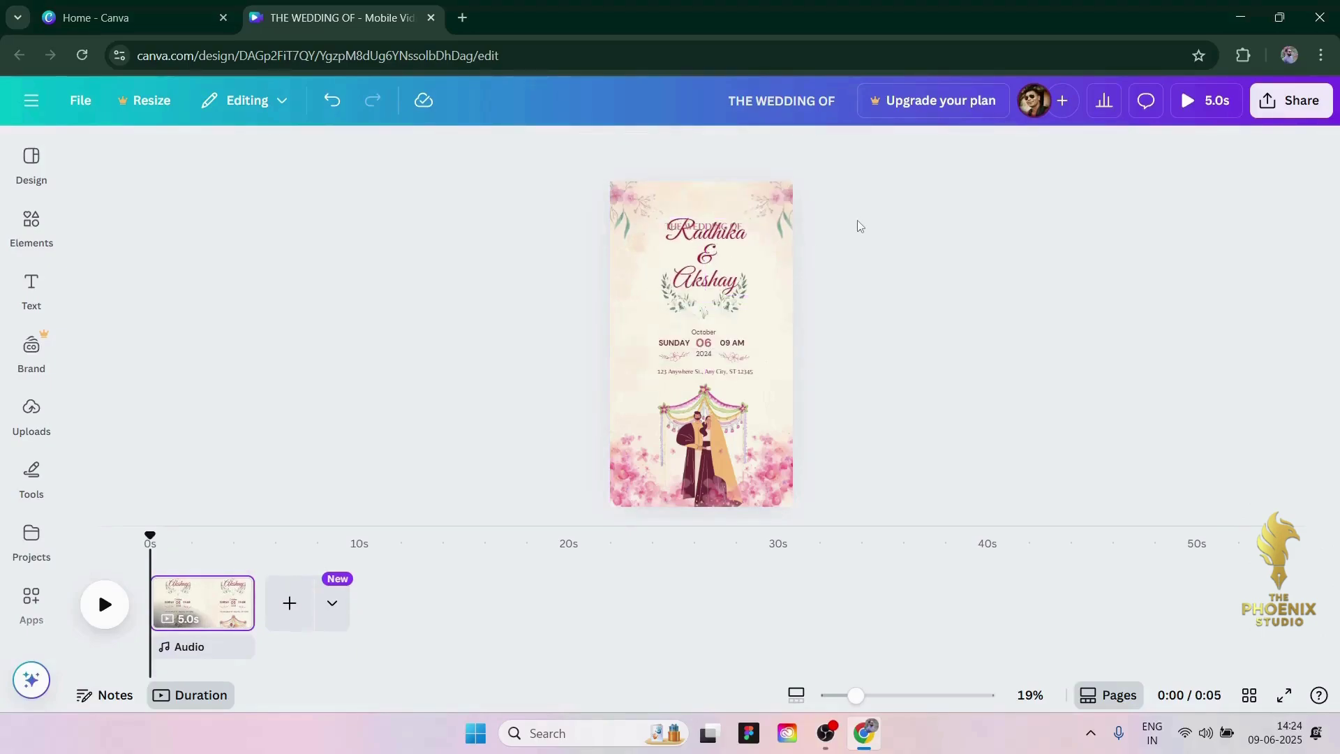
pyautogui.click(708, 217)
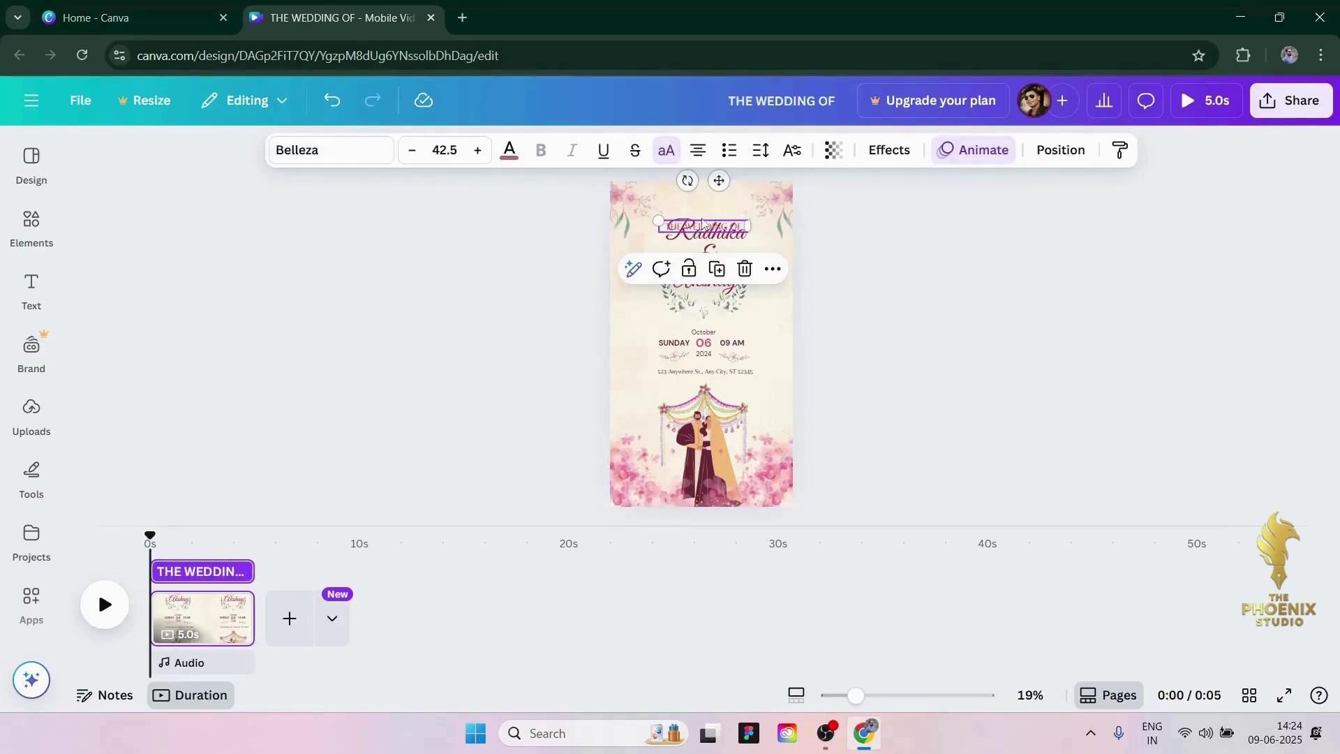
pyautogui.moveTo(702, 222); pyautogui.dragTo(703, 207)
pyautogui.click(902, 273)
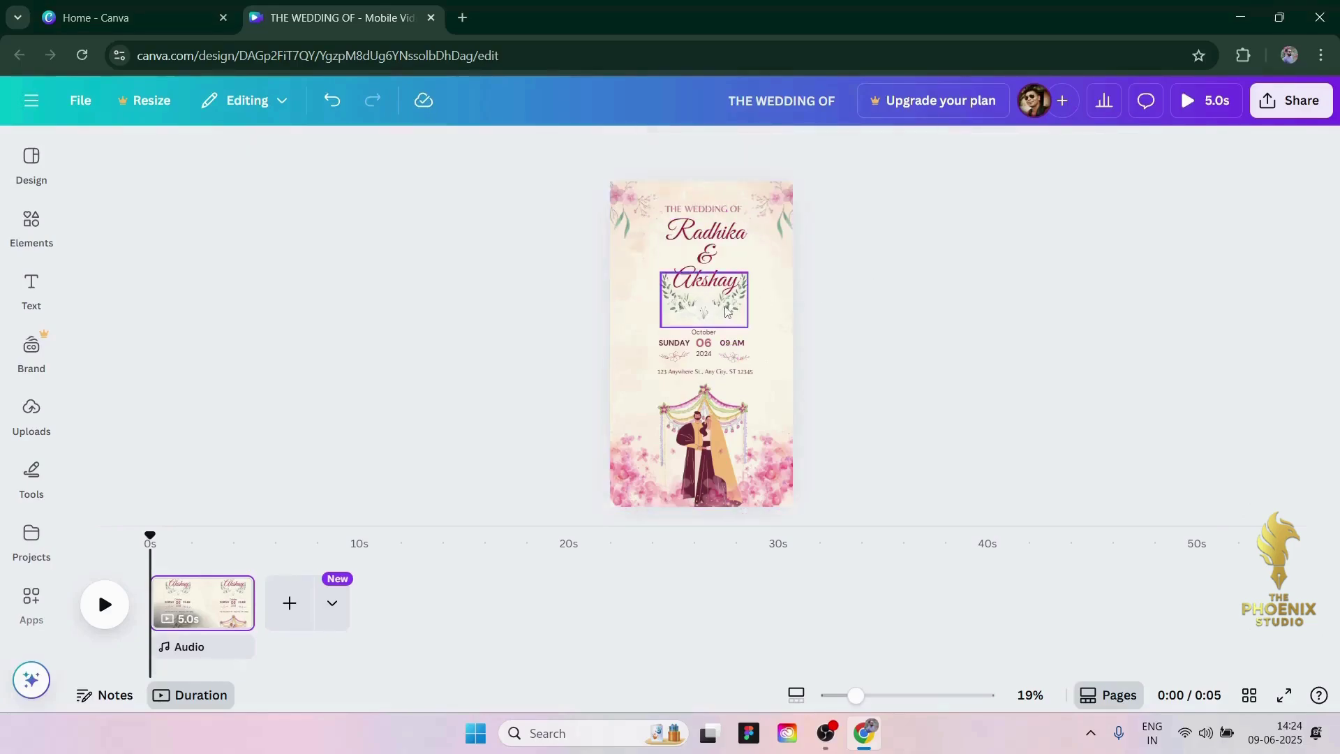
# Step: Shrink the leafy wreath beneath the couple's names slightly and nudge the names up a little
pyautogui.click(726, 311)
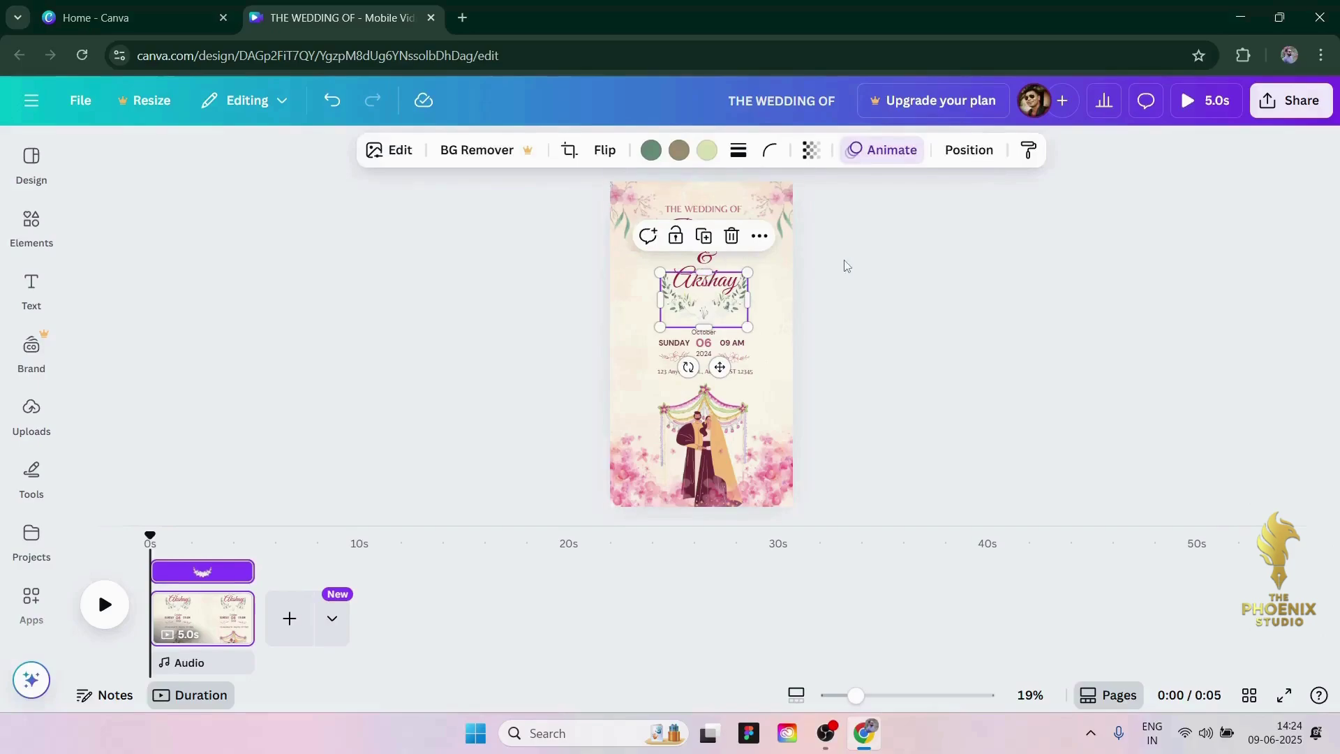
pyautogui.moveTo(660, 272); pyautogui.dragTo(698, 311)
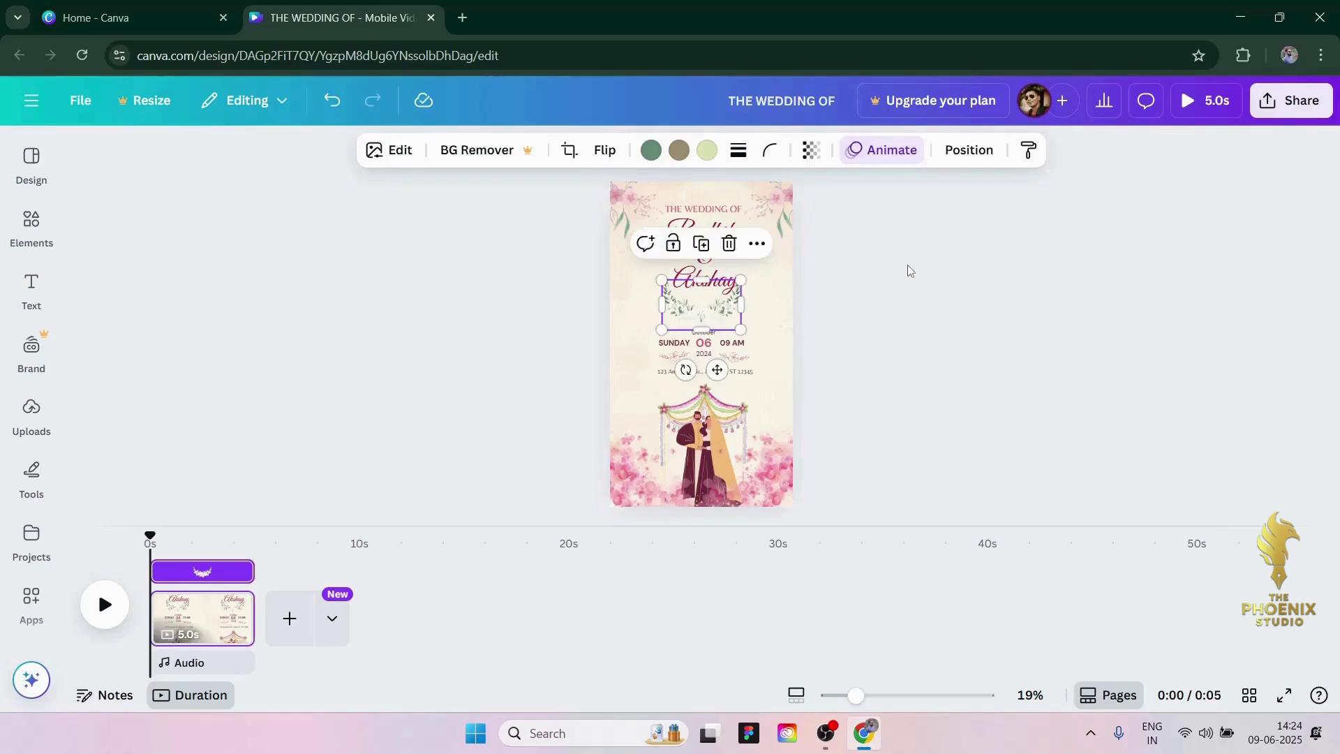
pyautogui.press('Tab')
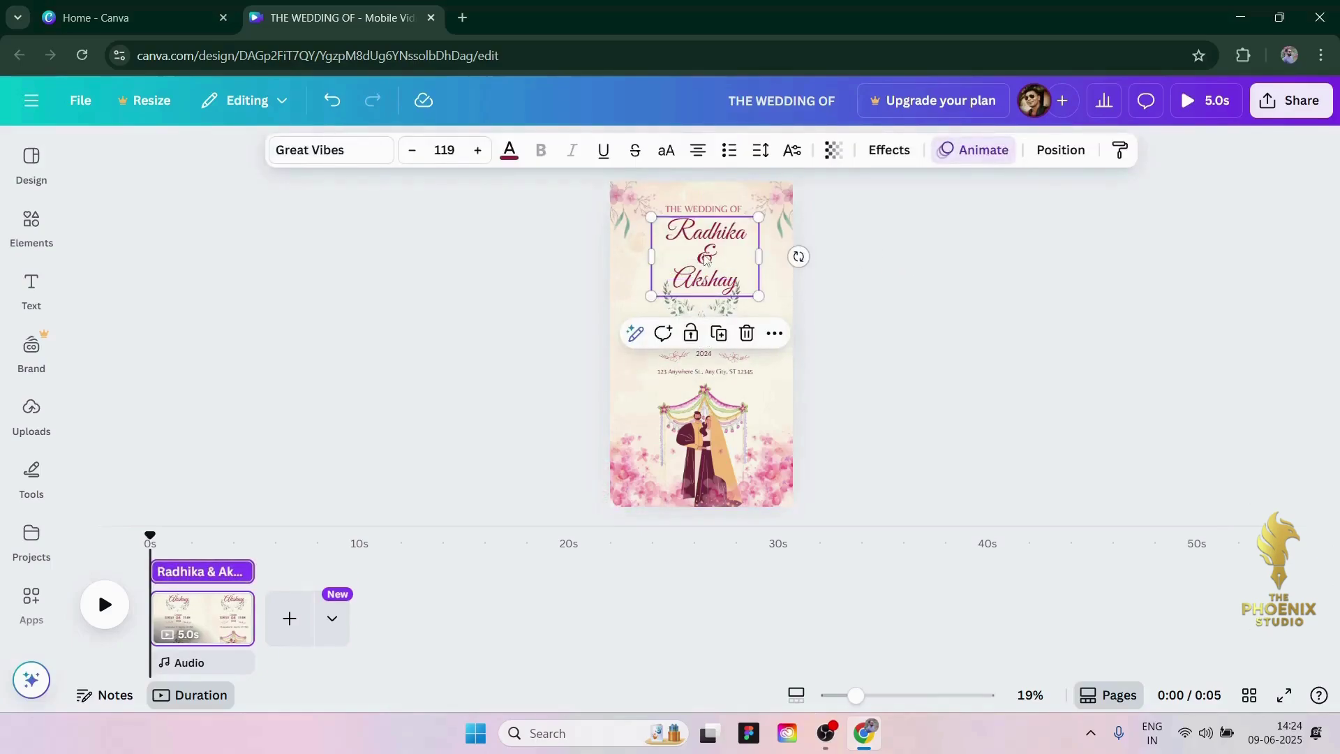
pyautogui.moveTo(704, 258); pyautogui.dragTo(703, 250)
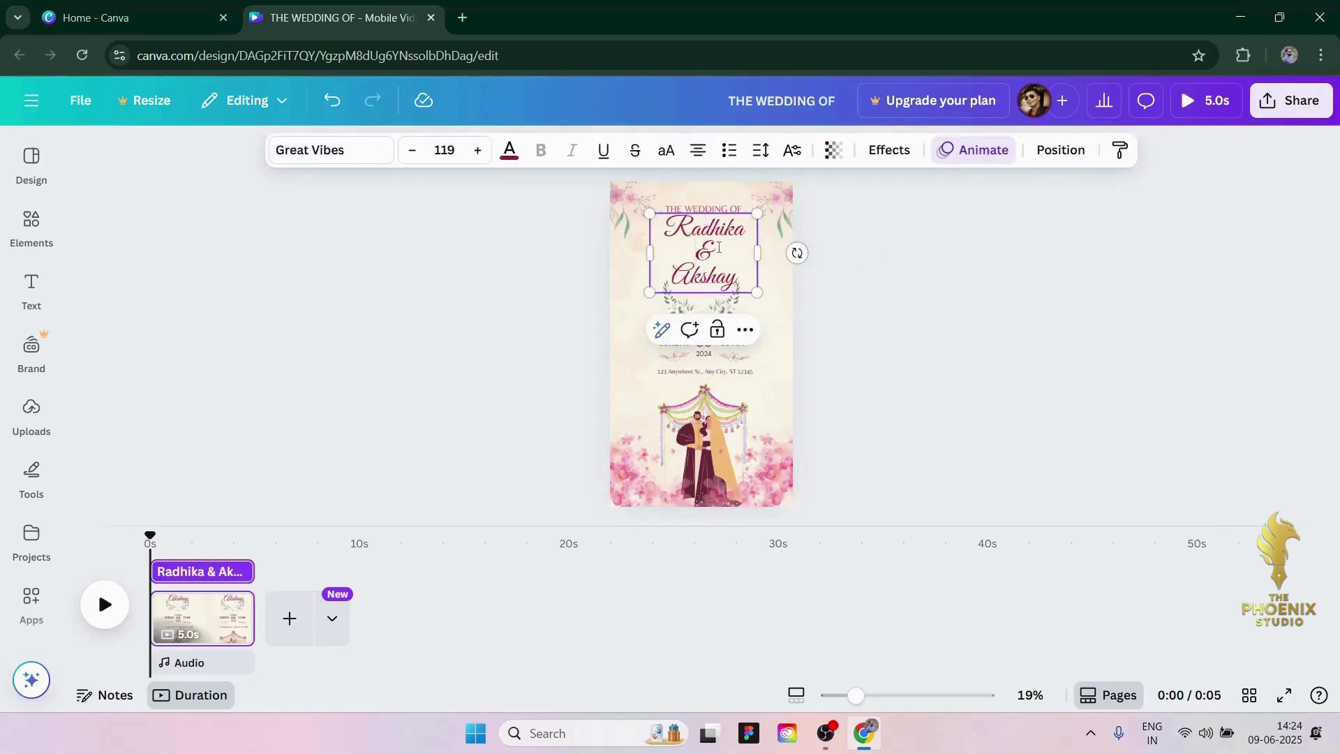
# Step: Preview the Typewriter animation on the couple's names, and apply the Pop animation on enter instead
pyautogui.click(972, 151)
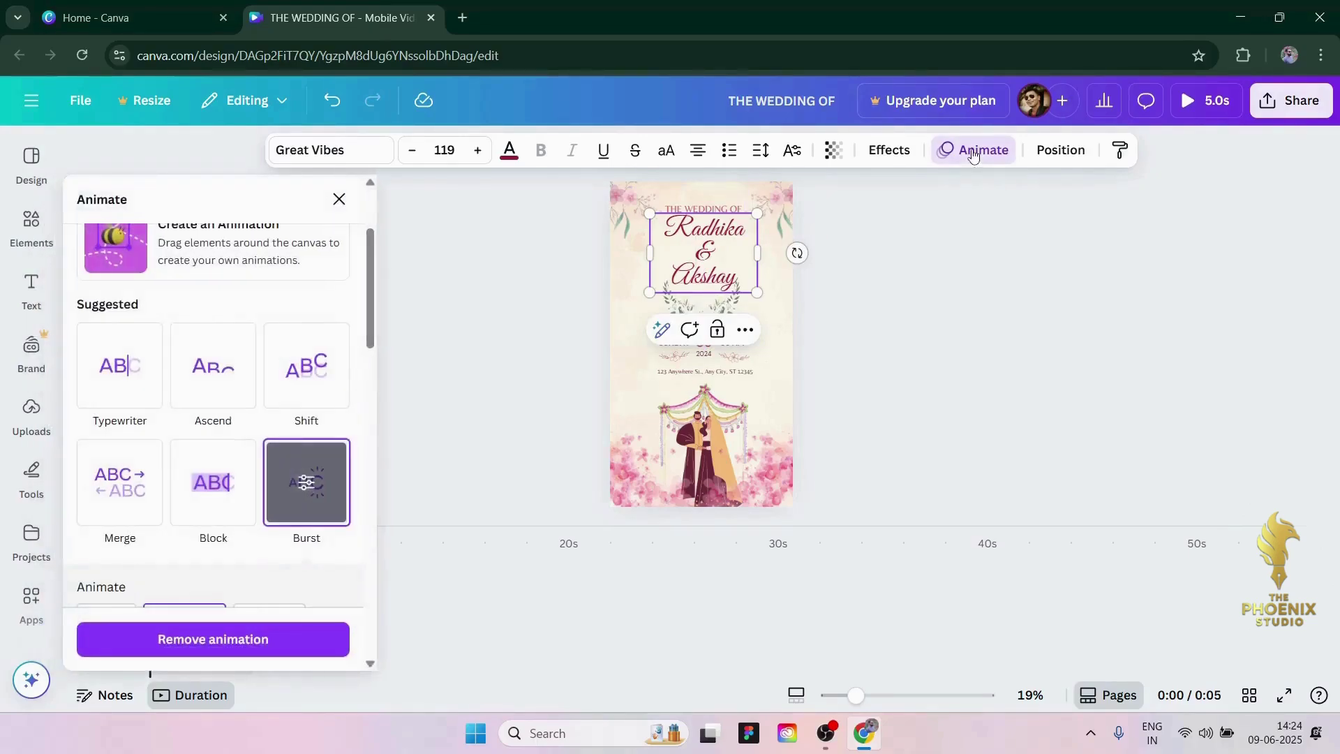
pyautogui.click(117, 366)
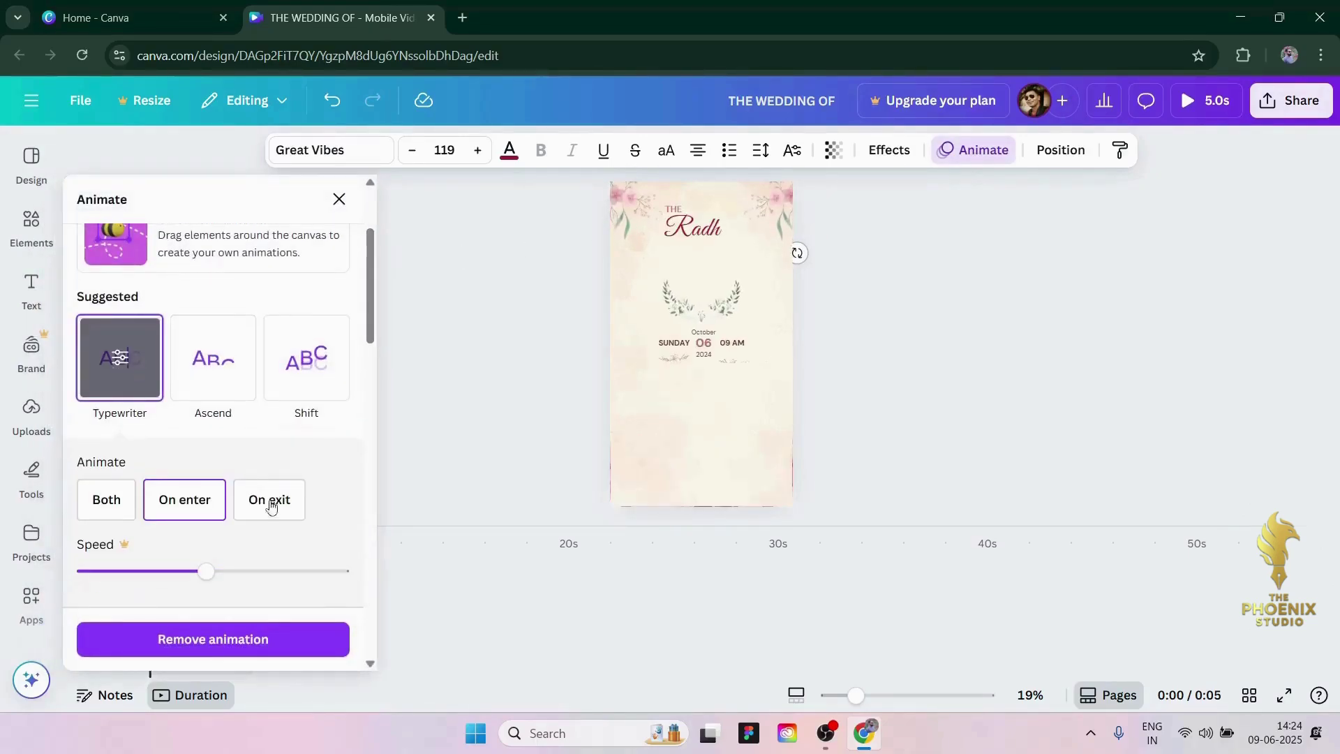
pyautogui.scroll(-3, 225, 489)
pyautogui.scroll(-3, 215, 483)
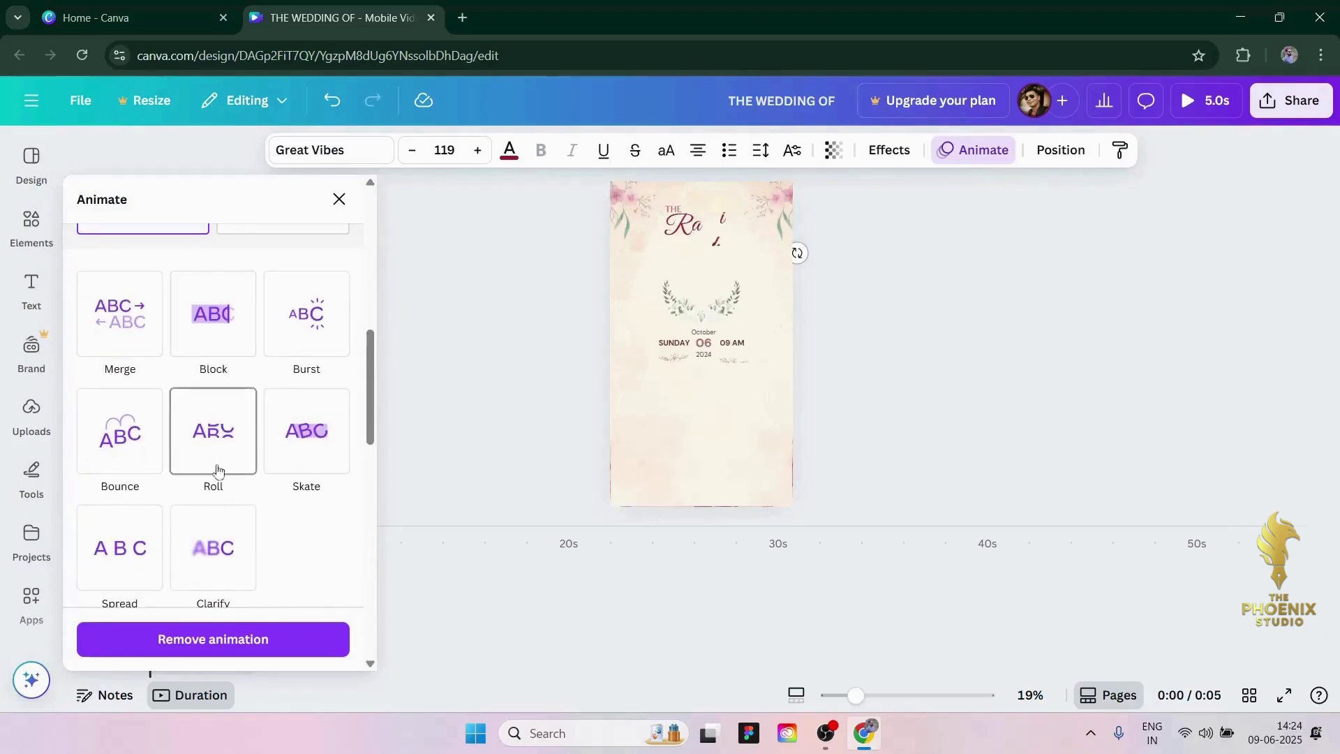
pyautogui.scroll(-4, 216, 486)
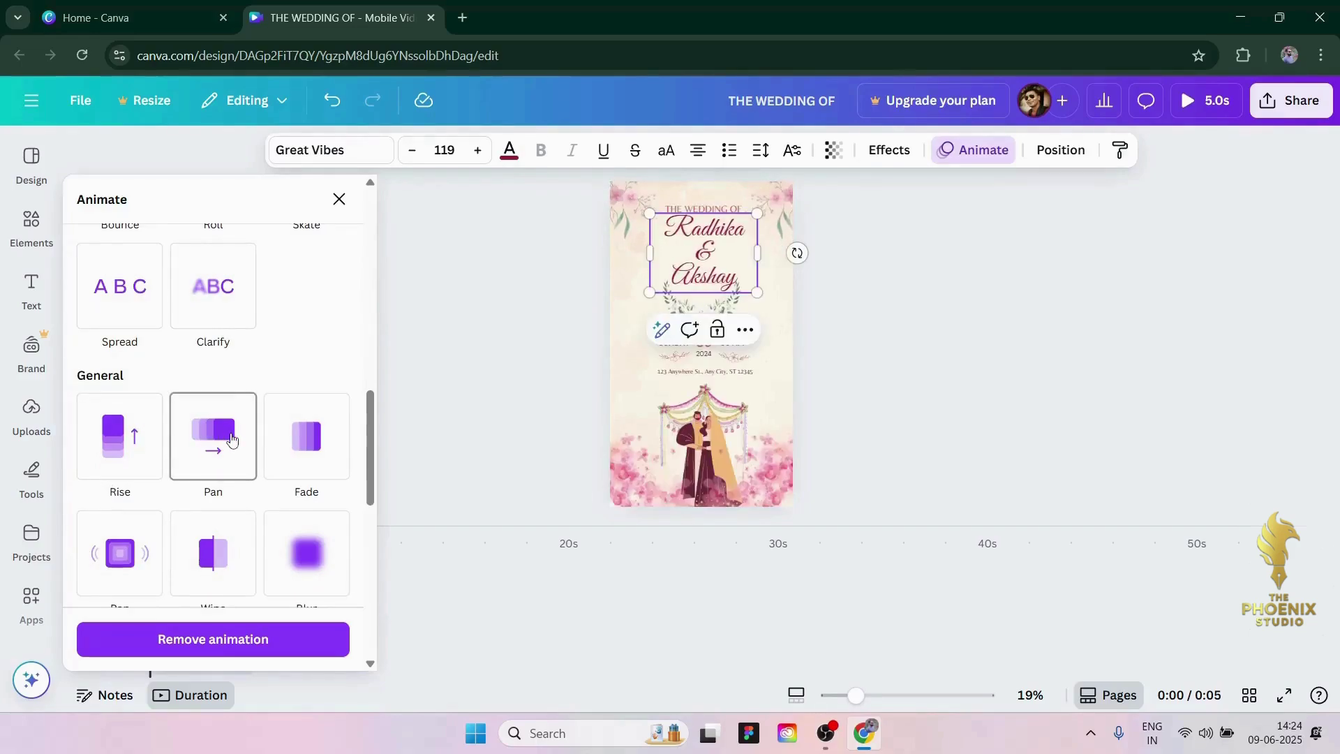
pyautogui.click(115, 561)
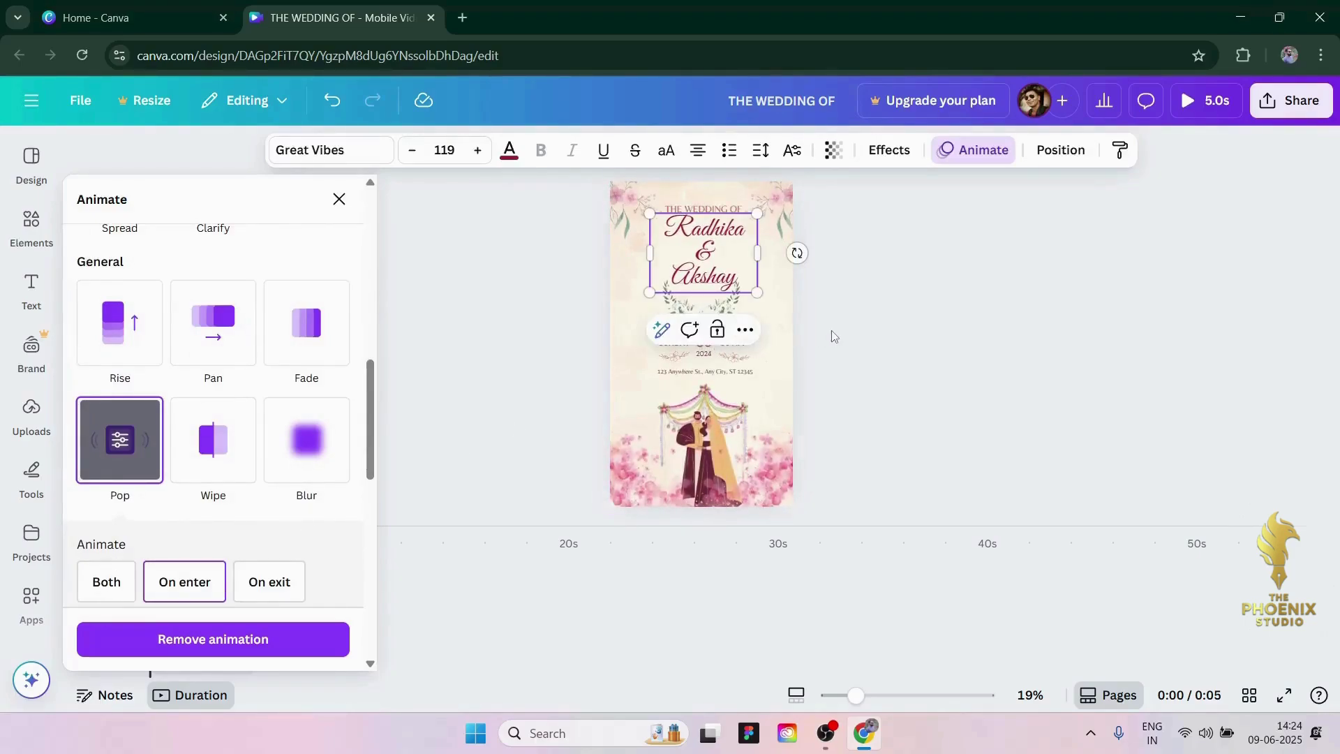
pyautogui.click(339, 199)
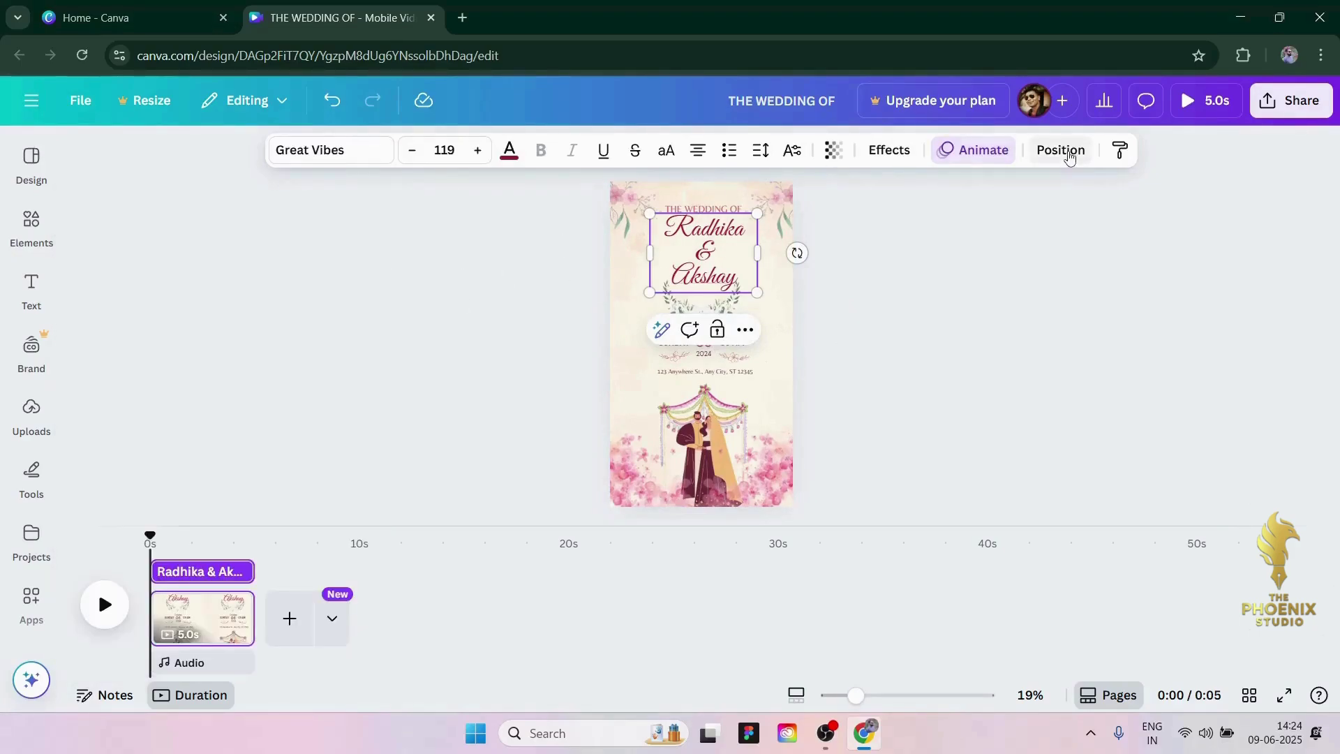
# Step: Try the top, middle and bottom page alignments on the couple's names, and move them back beneath the "THE WEDDING OF" heading
pyautogui.click(1063, 150)
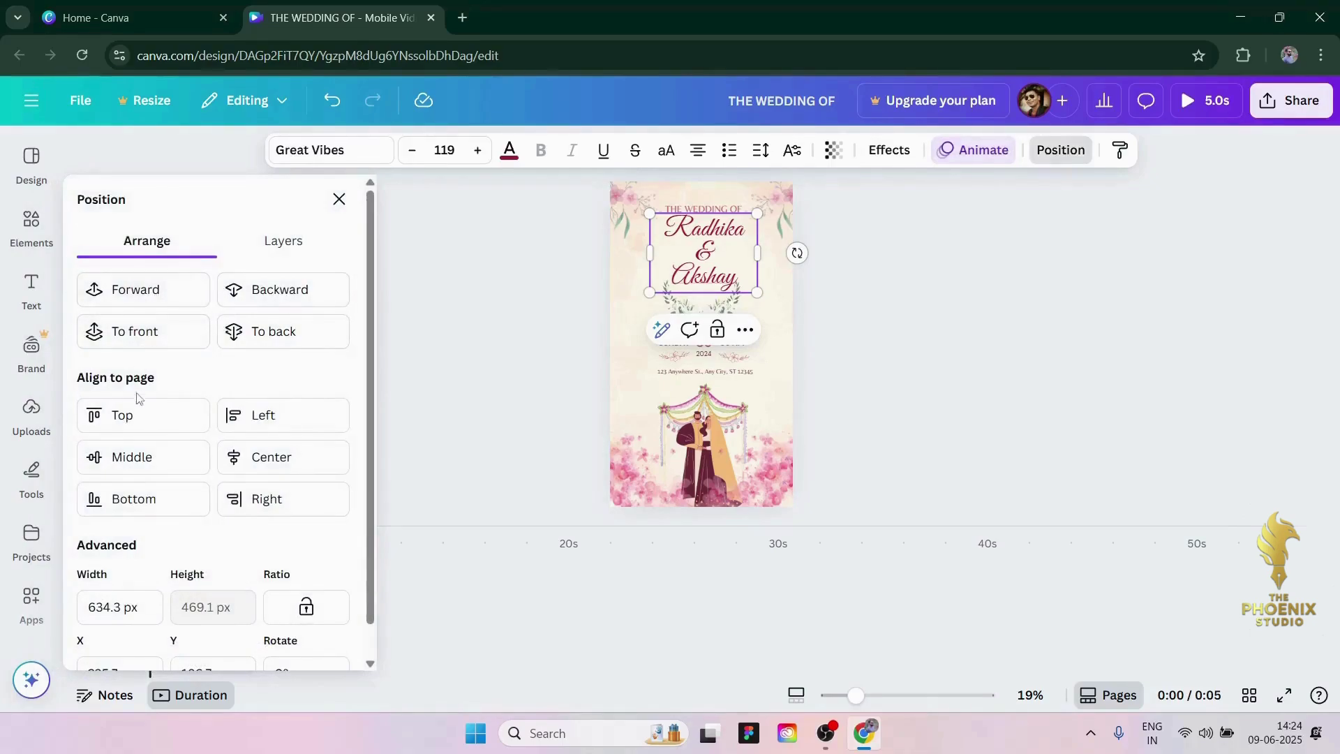
pyautogui.click(132, 416)
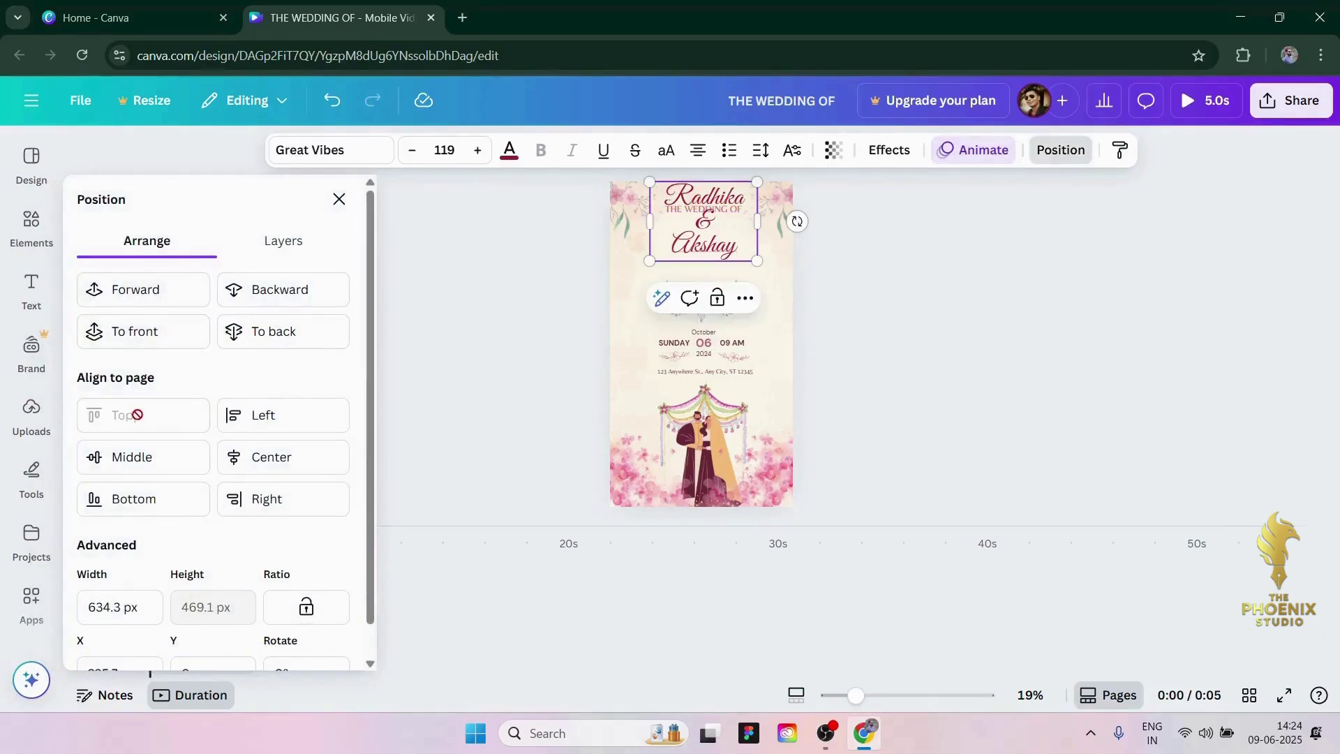
pyautogui.click(134, 456)
pyautogui.click(117, 496)
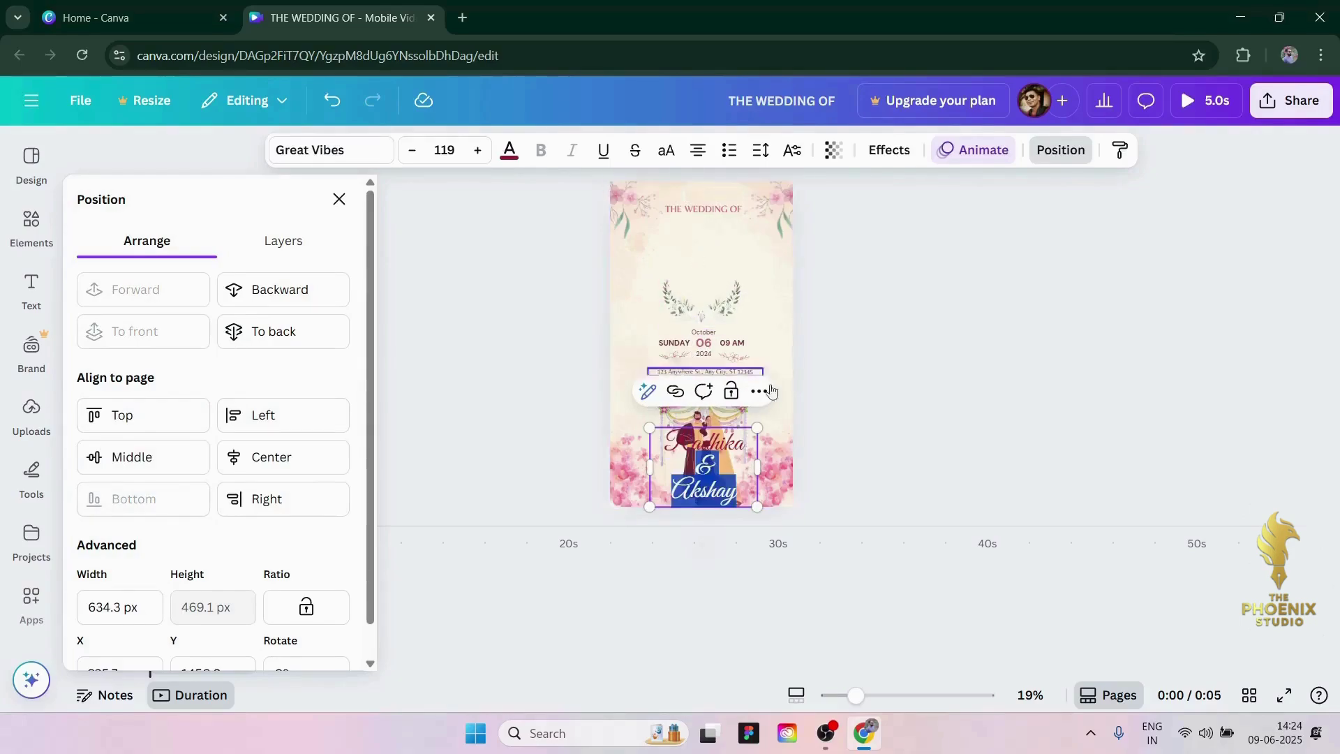
pyautogui.moveTo(736, 494); pyautogui.dragTo(688, 241)
pyautogui.click(918, 273)
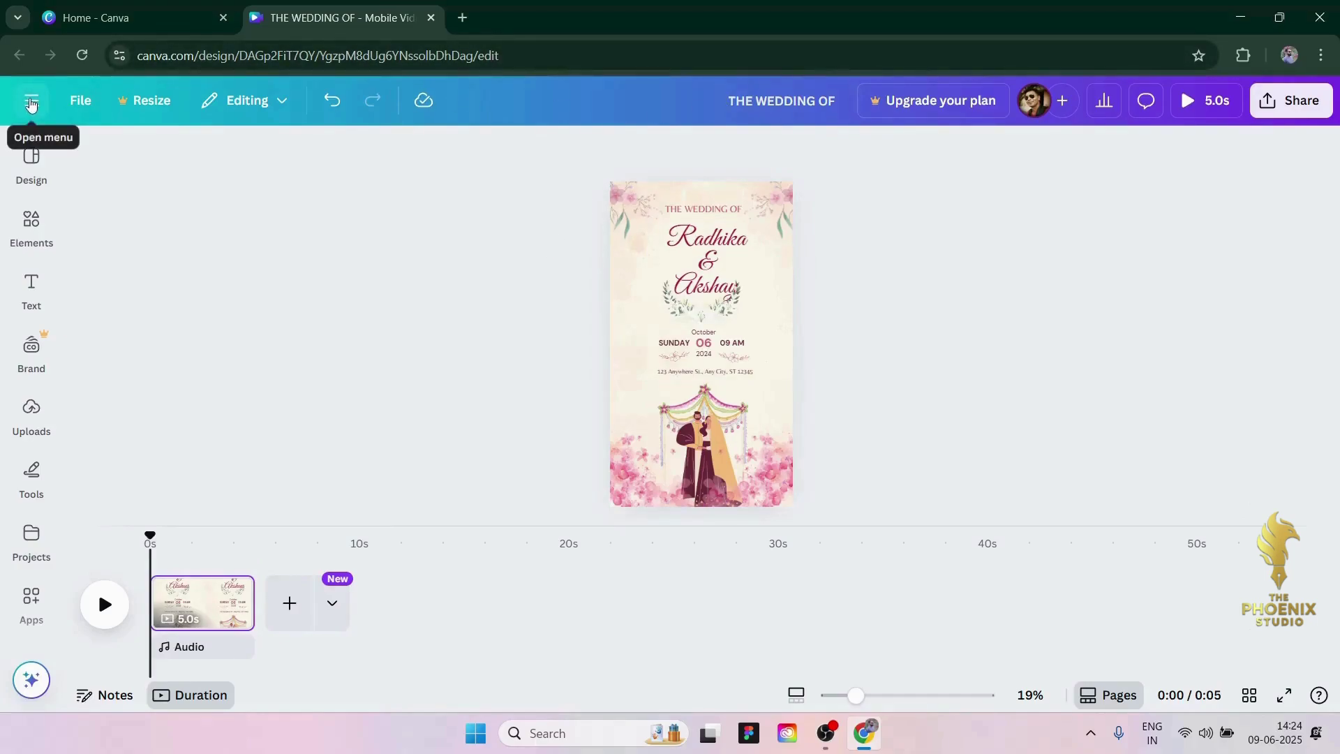
pyautogui.click(30, 103)
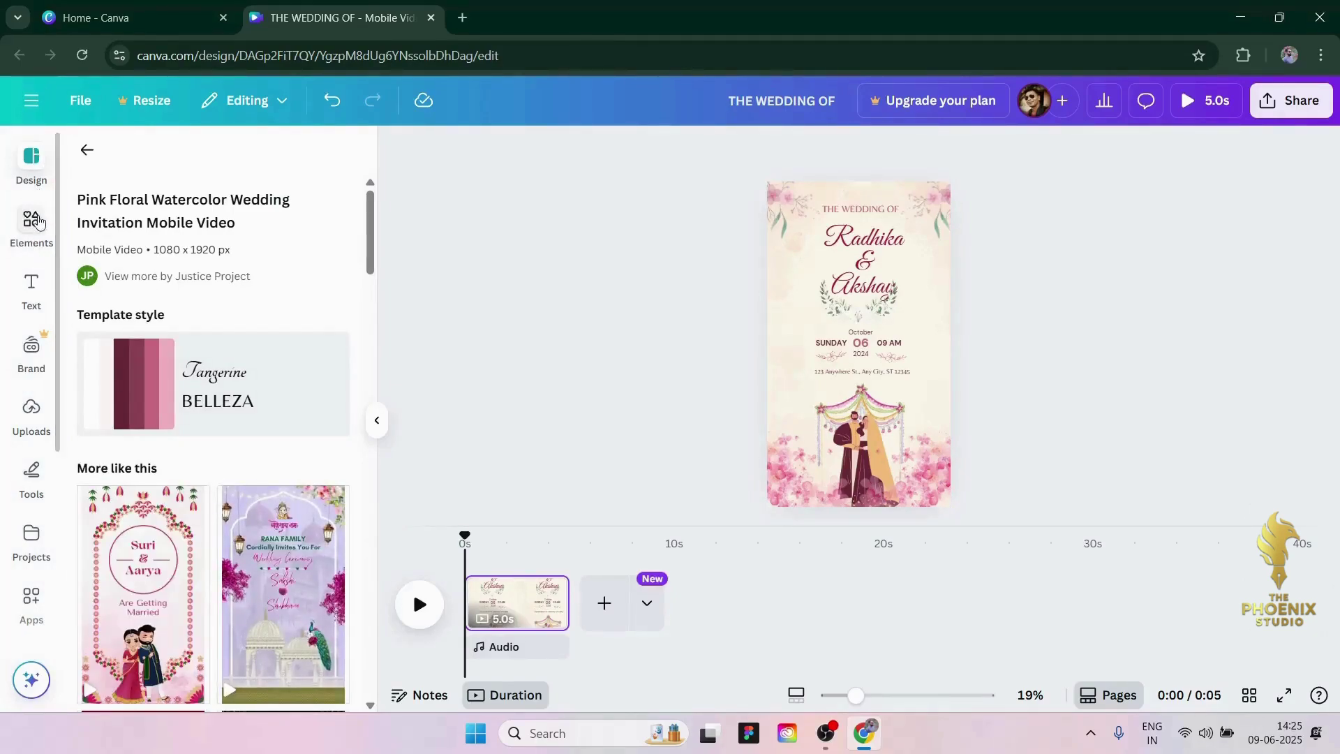
pyautogui.click(32, 219)
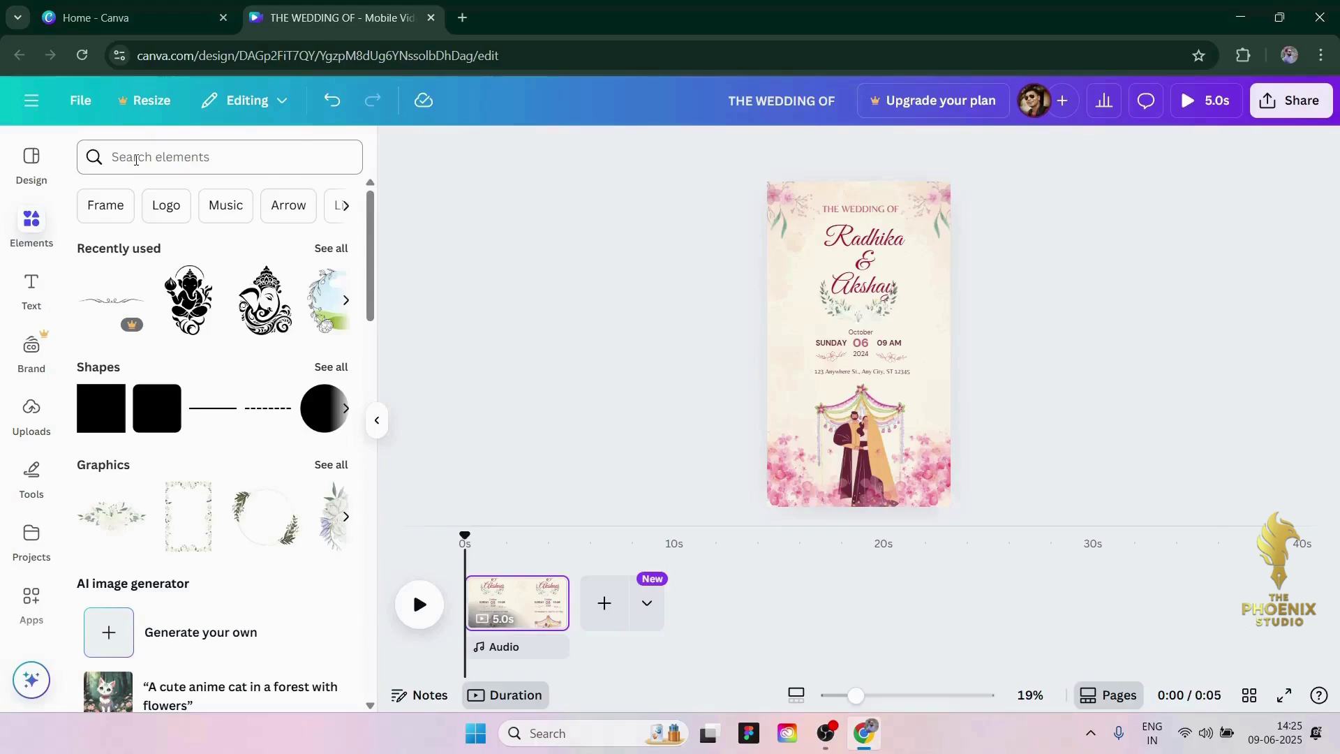
pyautogui.click(136, 159)
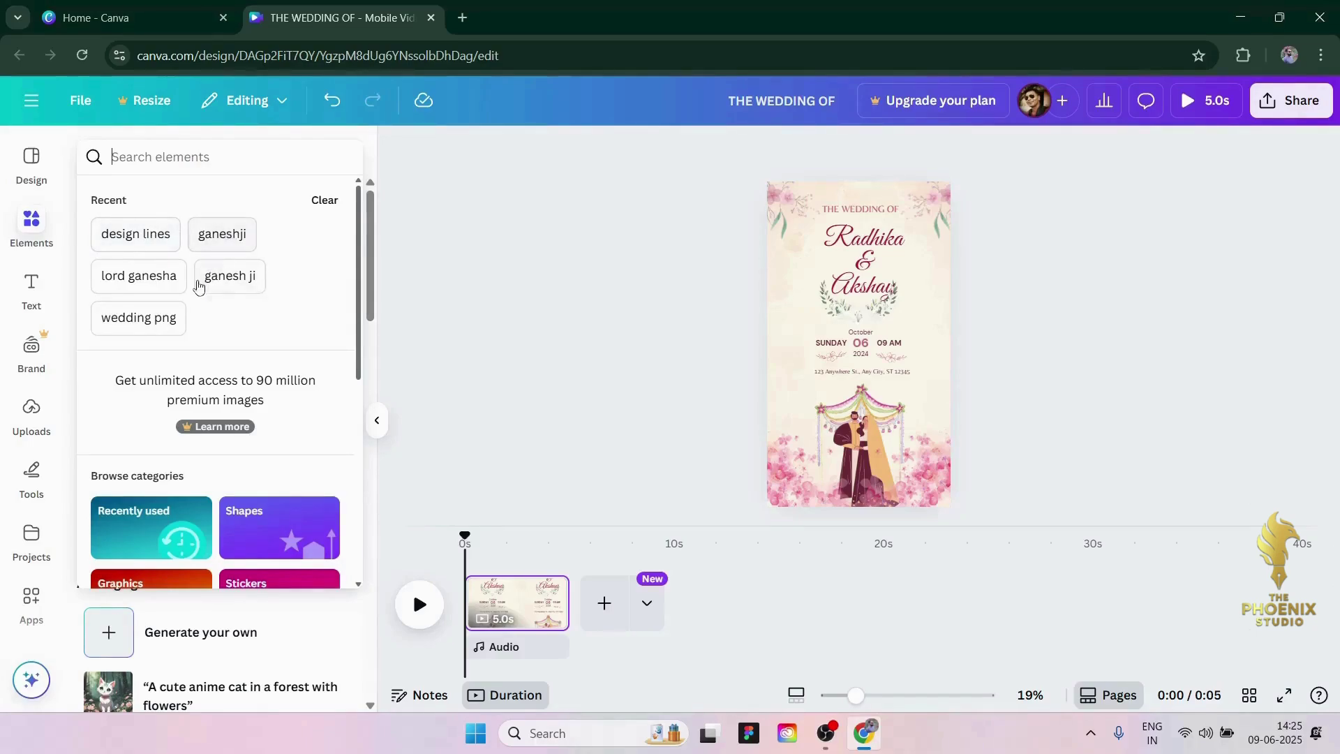
pyautogui.click(460, 277)
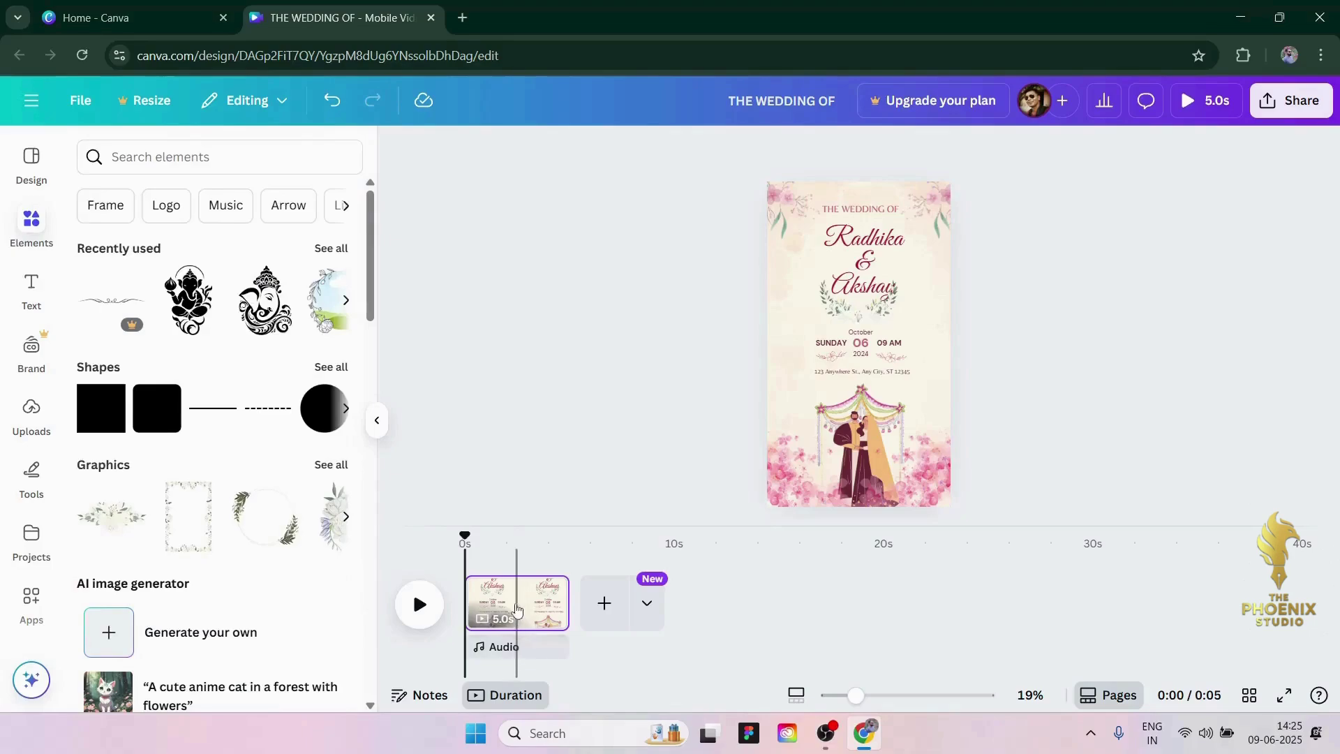
# Step: Duplicate the invitation page and go to the copy in the timeline
pyautogui.rightClick(513, 597)
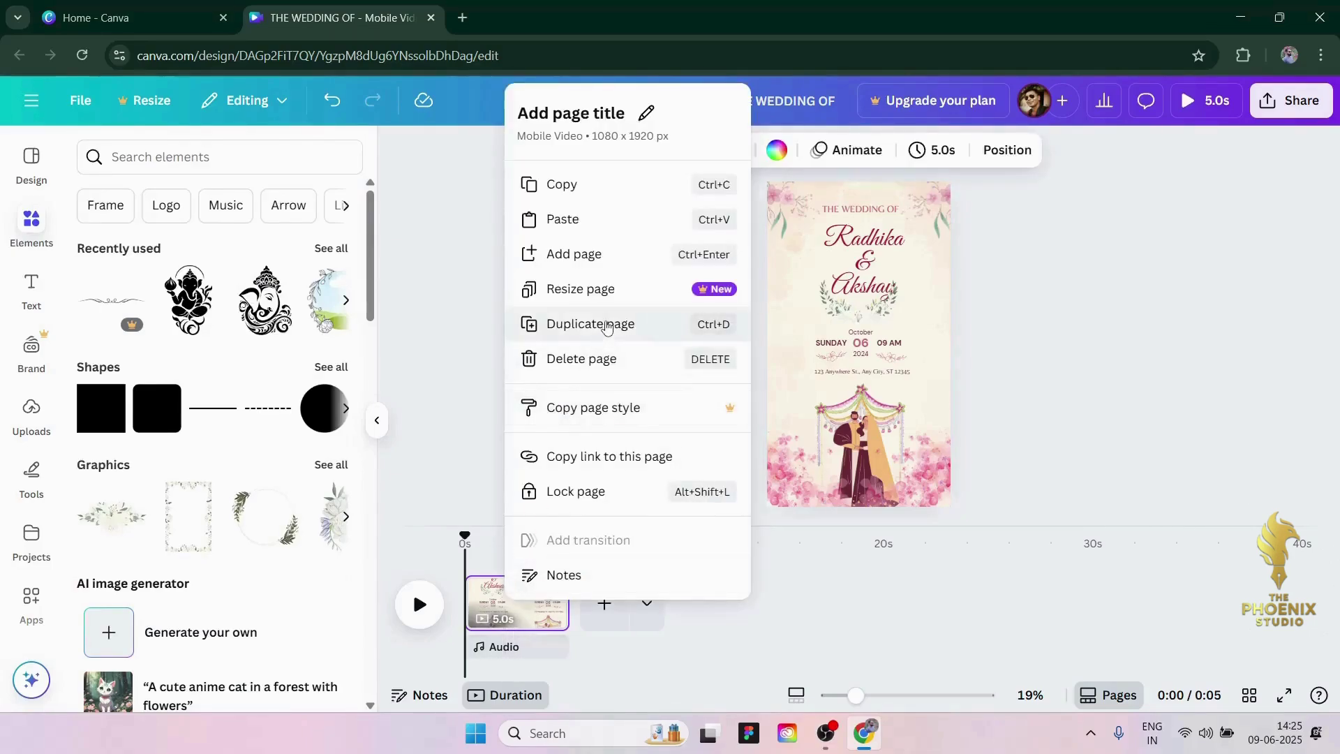
pyautogui.click(606, 324)
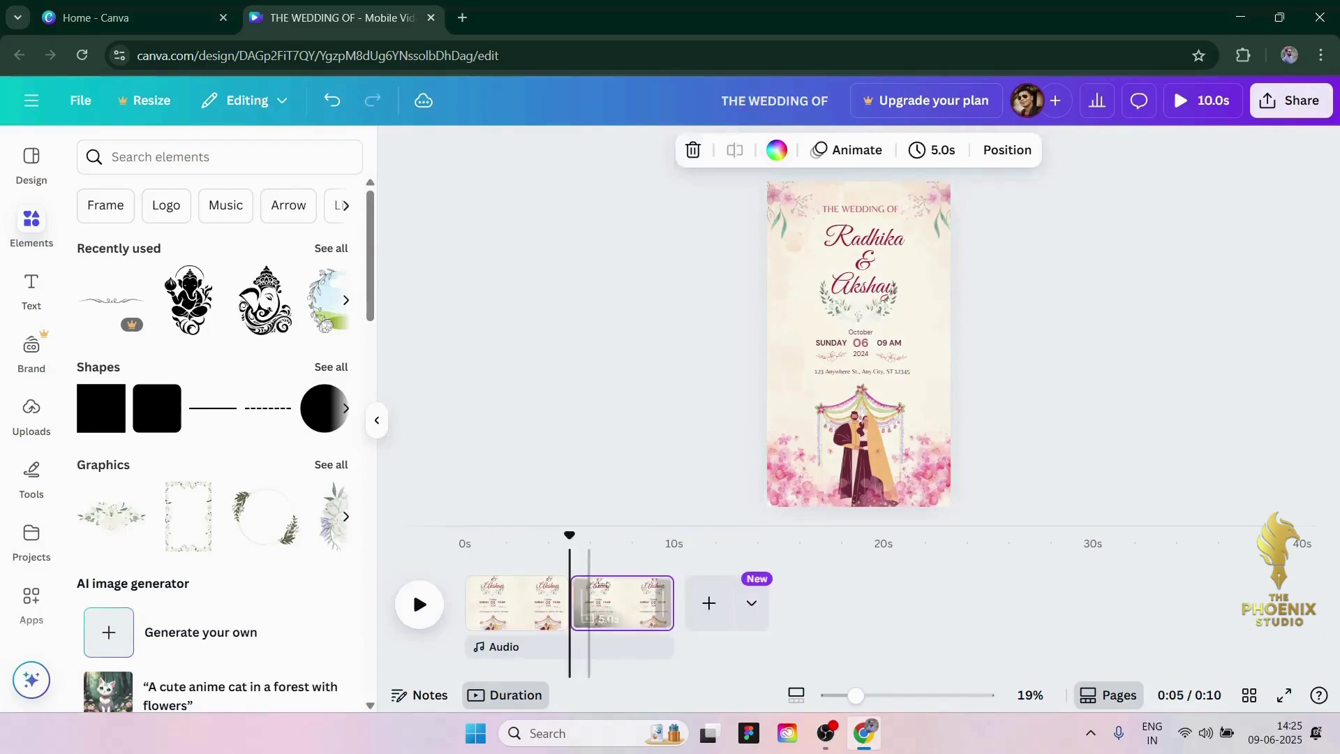
pyautogui.click(614, 600)
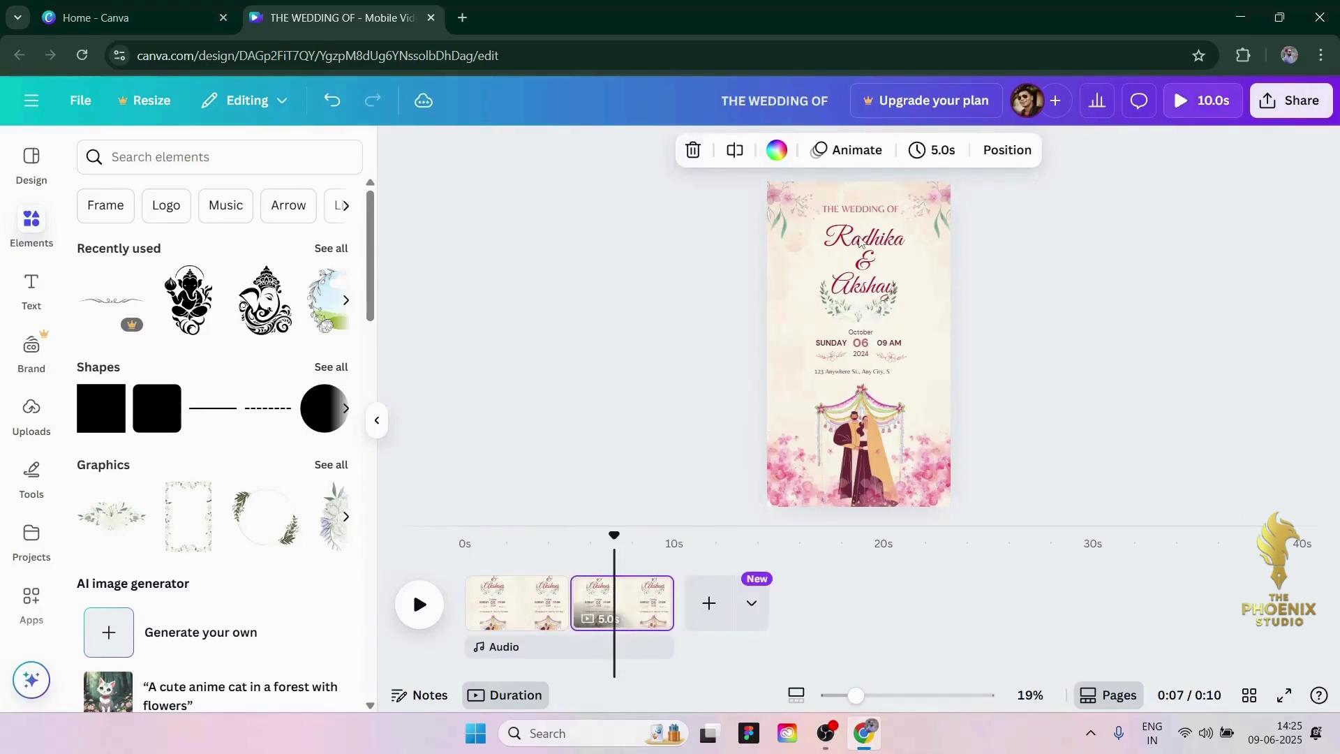
# Step: Delete the couple's names, the leafy wreath and the day number "06" from the second page
pyautogui.click(862, 245)
pyautogui.press('Delete')
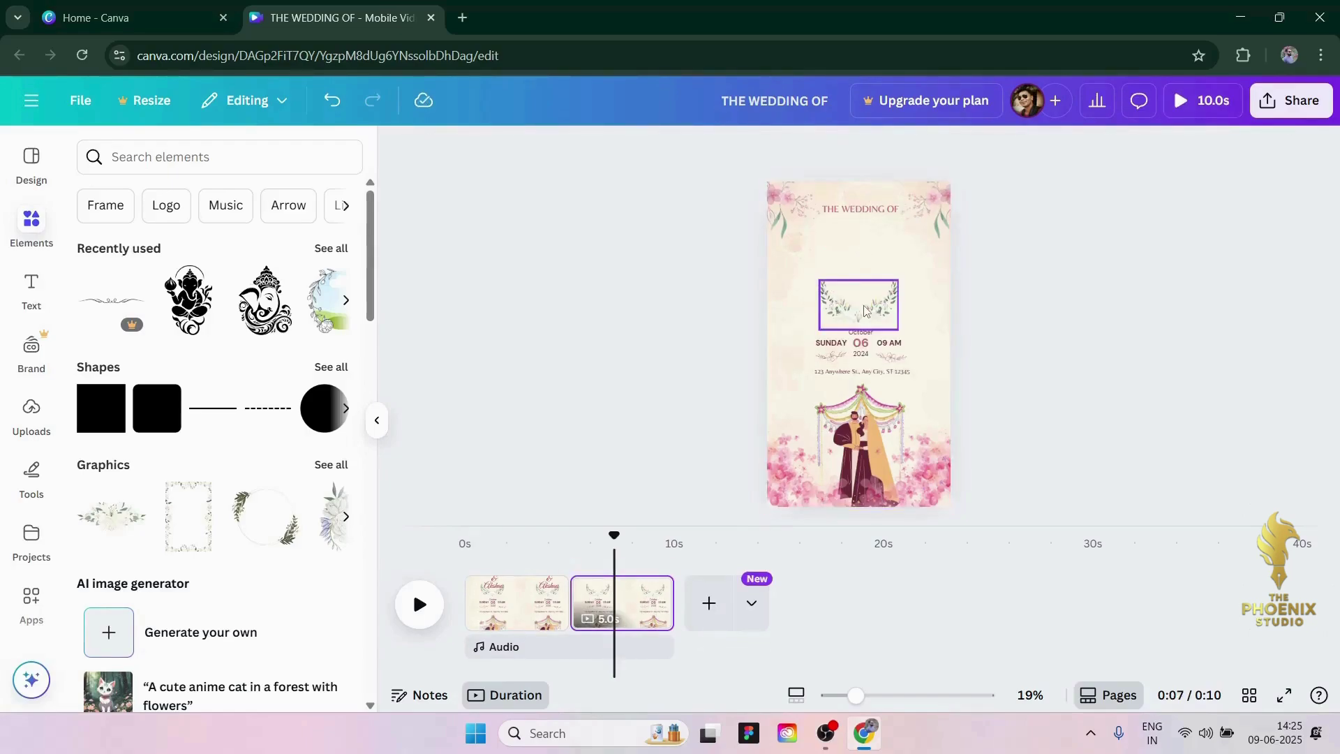
pyautogui.click(864, 340)
pyautogui.press('Delete')
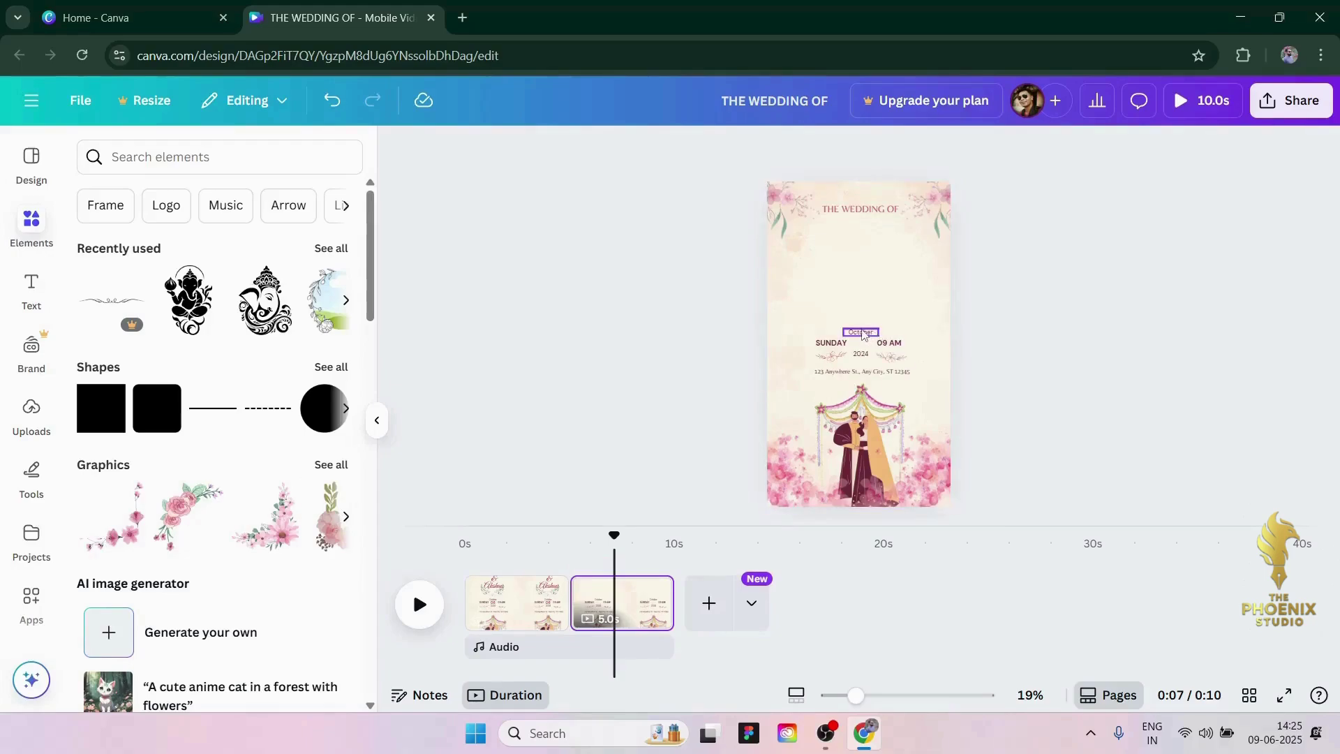
# Step: Delete the month, weekday and time texts and the flourish before the year from the second page
pyautogui.click(862, 333)
pyautogui.press('Delete')
pyautogui.click(834, 343)
pyautogui.press('Delete')
pyautogui.click(876, 348)
pyautogui.press('Delete')
pyautogui.click(831, 355)
pyautogui.press('Delete')
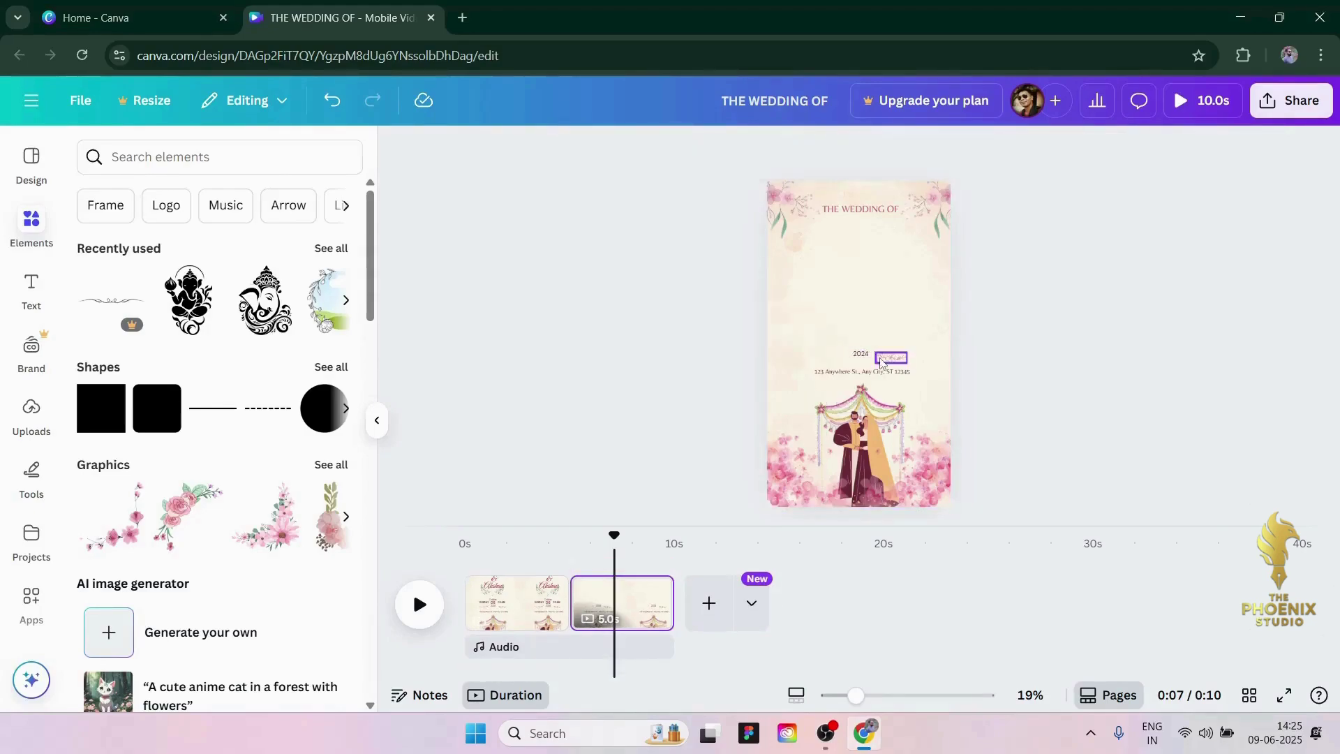
# Step: Delete the year, the address line and the remaining small flourish from the second page
pyautogui.click(864, 354)
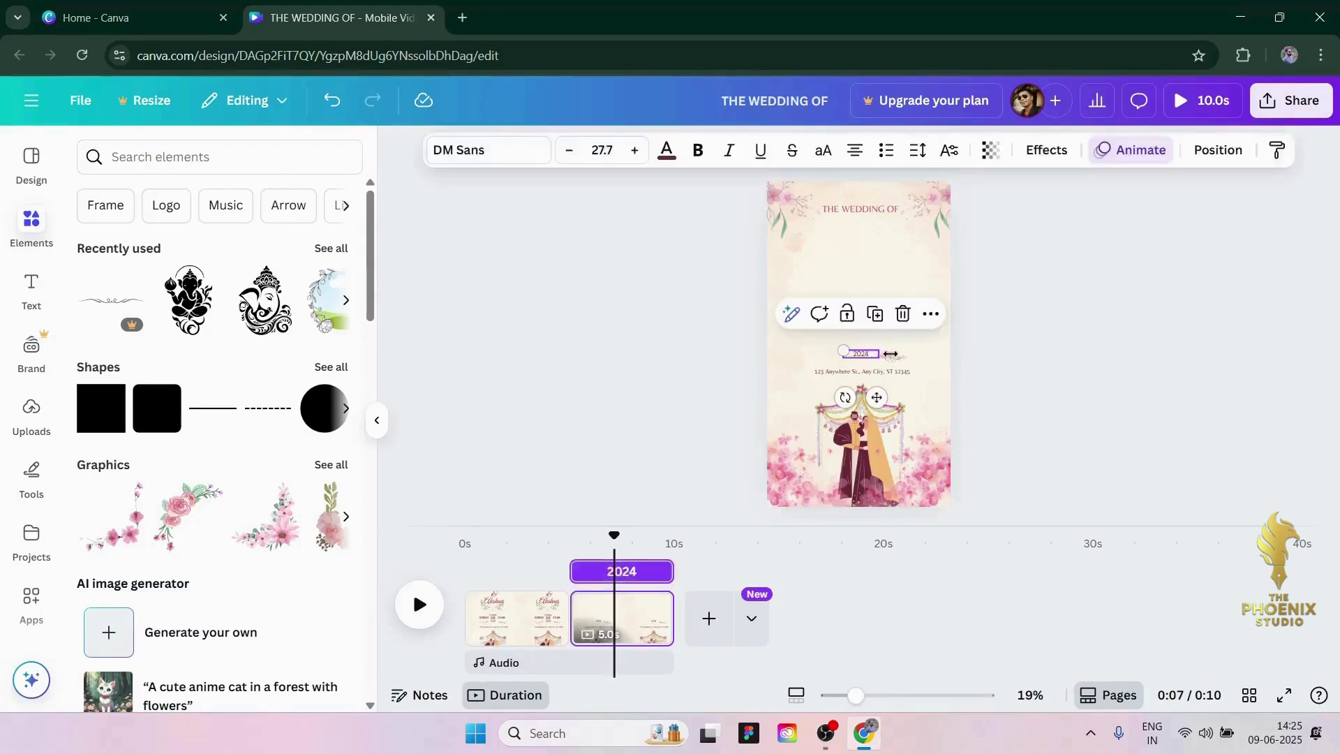
pyautogui.press('Delete')
pyautogui.click(864, 371)
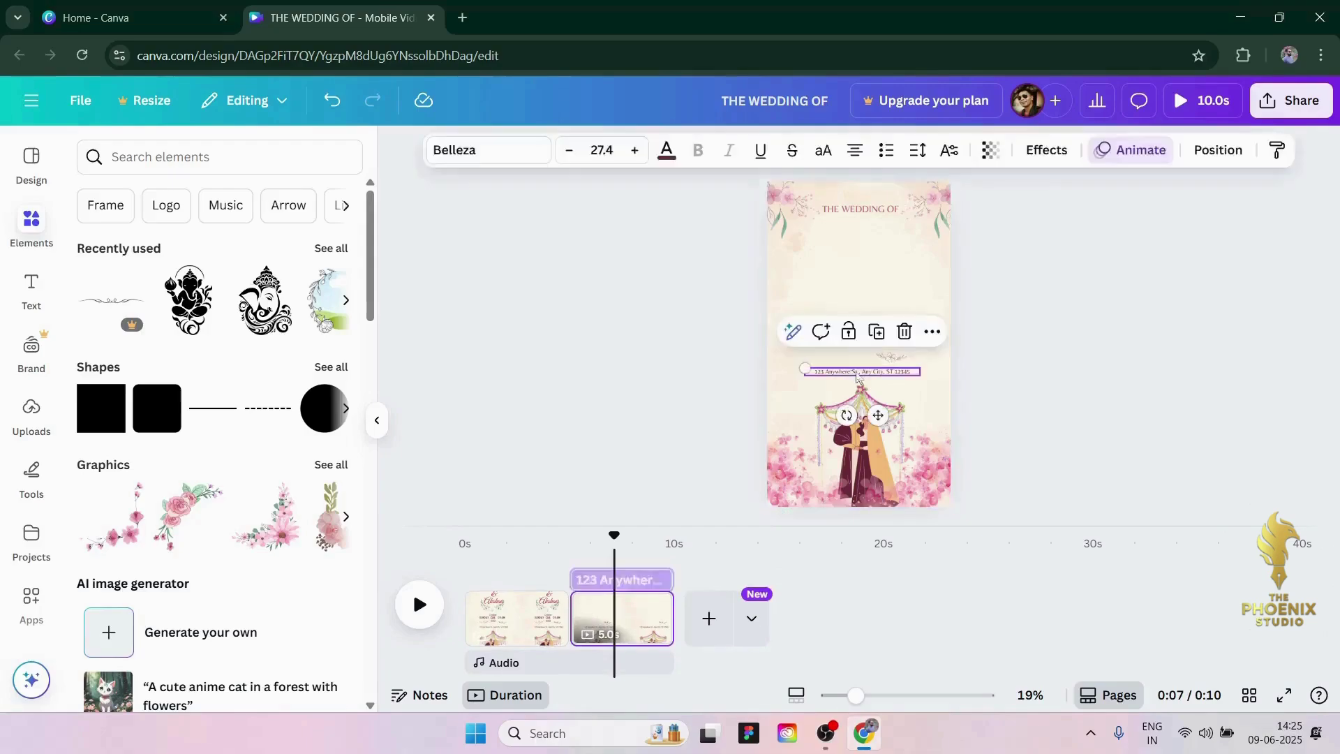
pyautogui.press('Delete')
pyautogui.click(898, 364)
pyautogui.press('Delete')
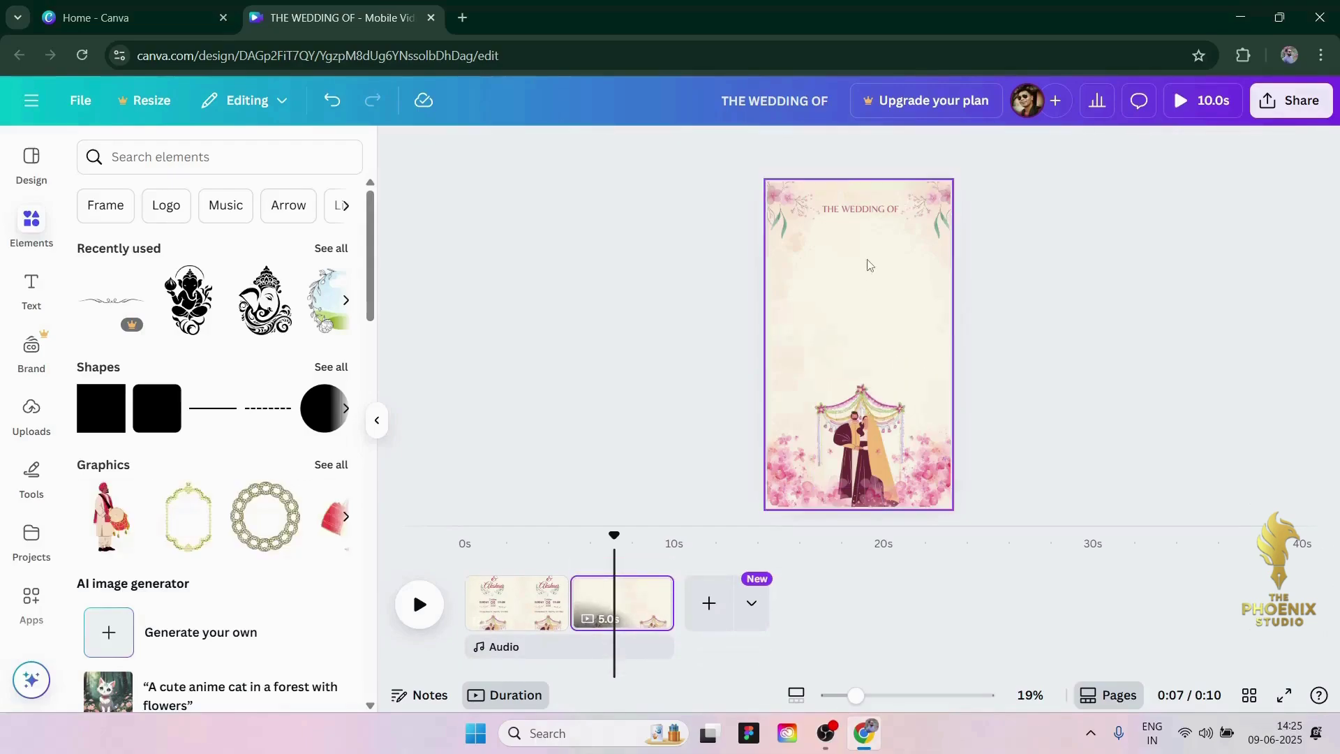
# Step: Delete the couple illustration and the floral canopy from the second page, keeping the pink flowers at its foot
pyautogui.click(907, 468)
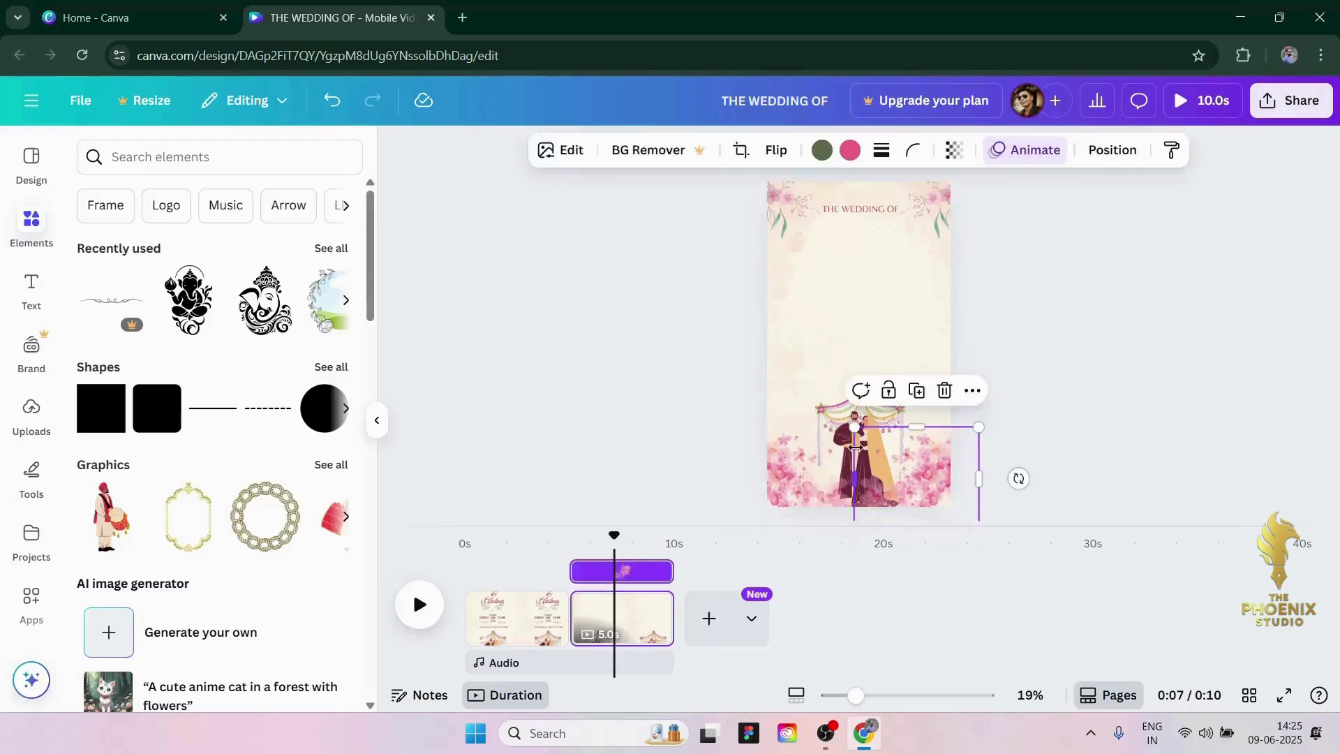
pyautogui.click(667, 399)
pyautogui.click(867, 429)
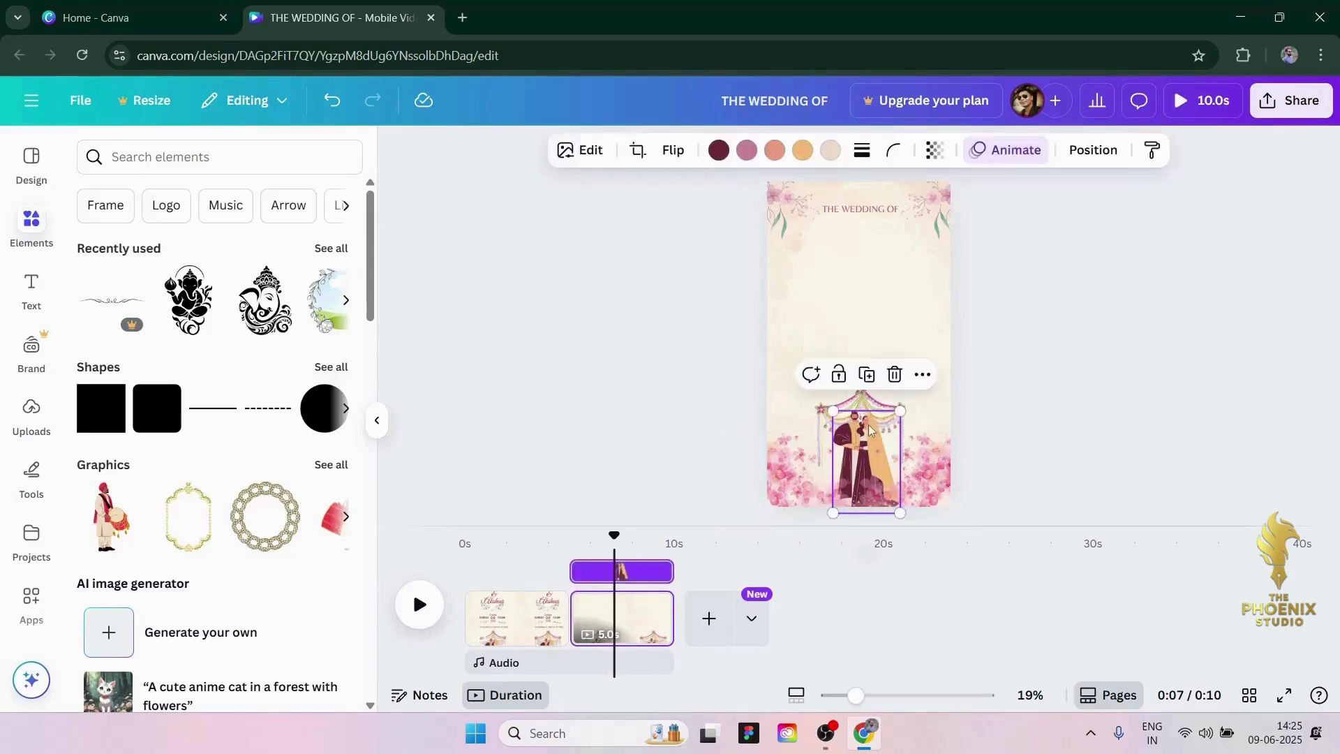
pyautogui.press('Delete')
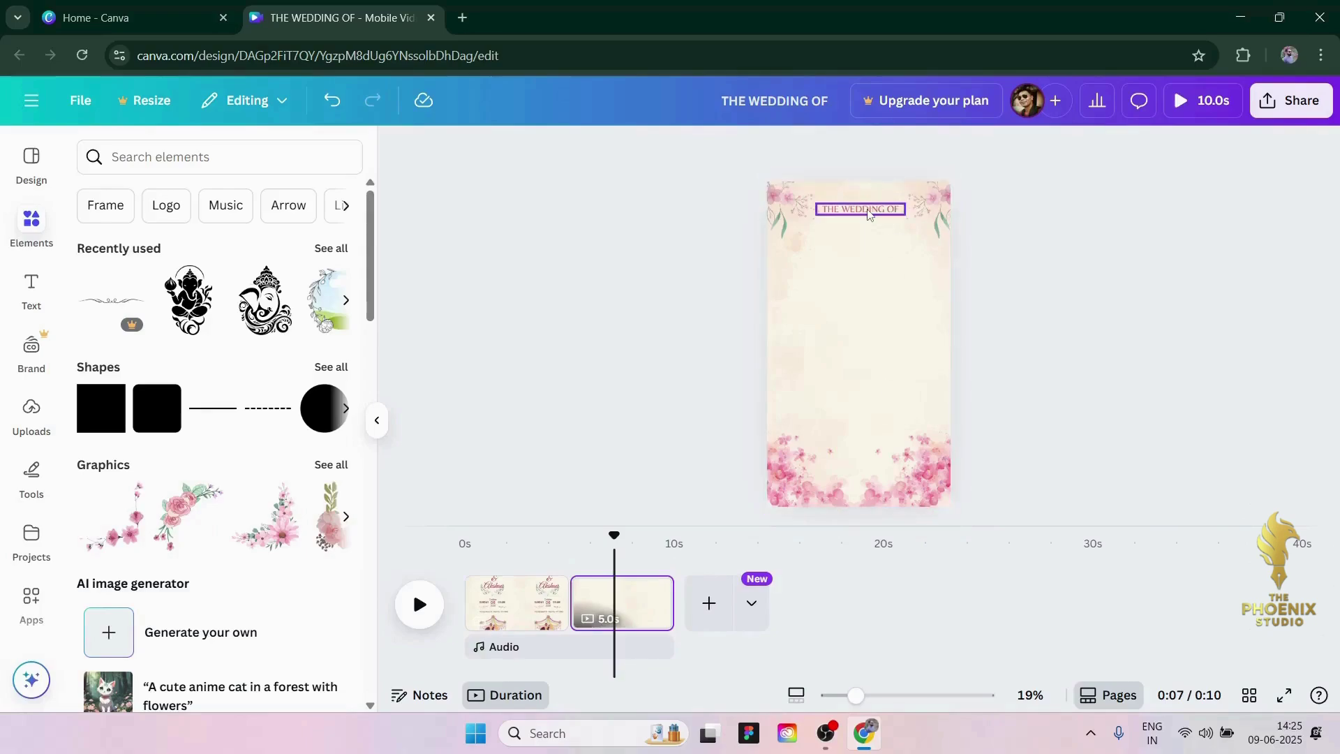
# Step: Delete the "THE WEDDING OF" heading from the second page
pyautogui.click(868, 211)
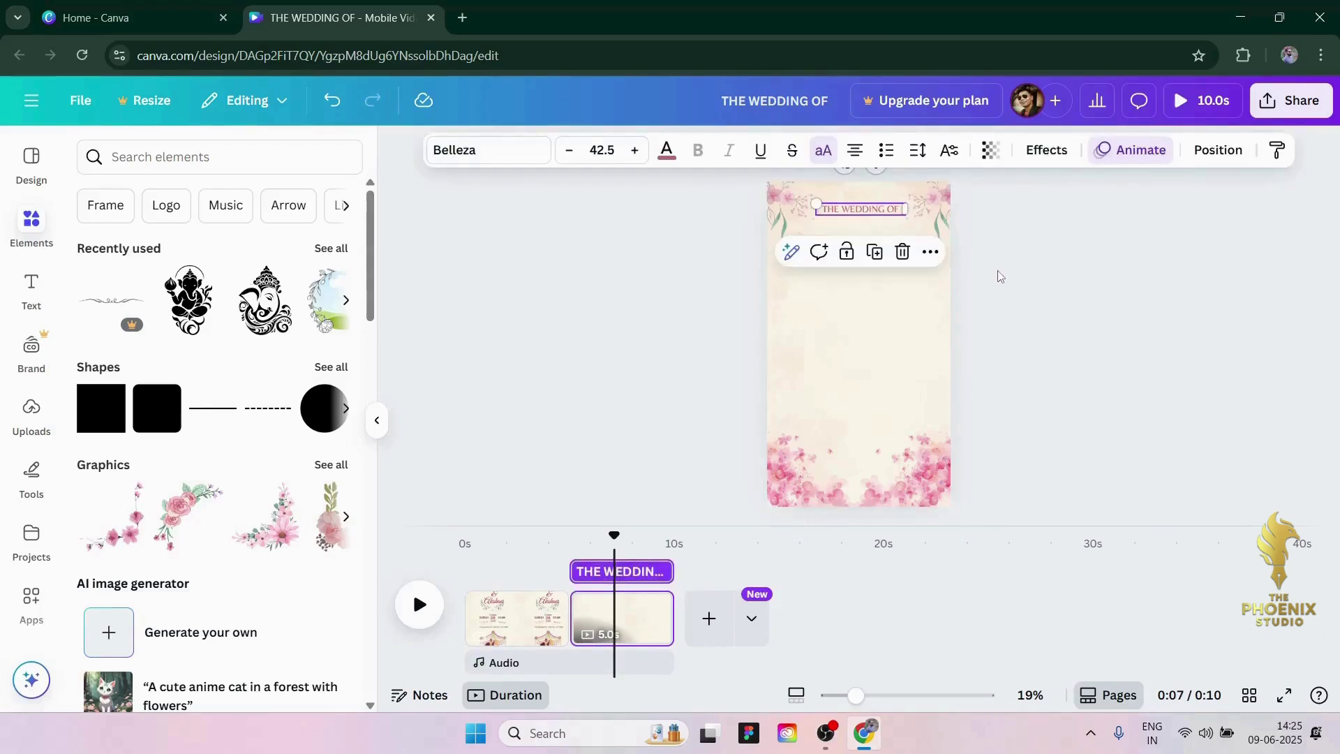
pyautogui.doubleClick(851, 210)
pyautogui.click(1021, 226)
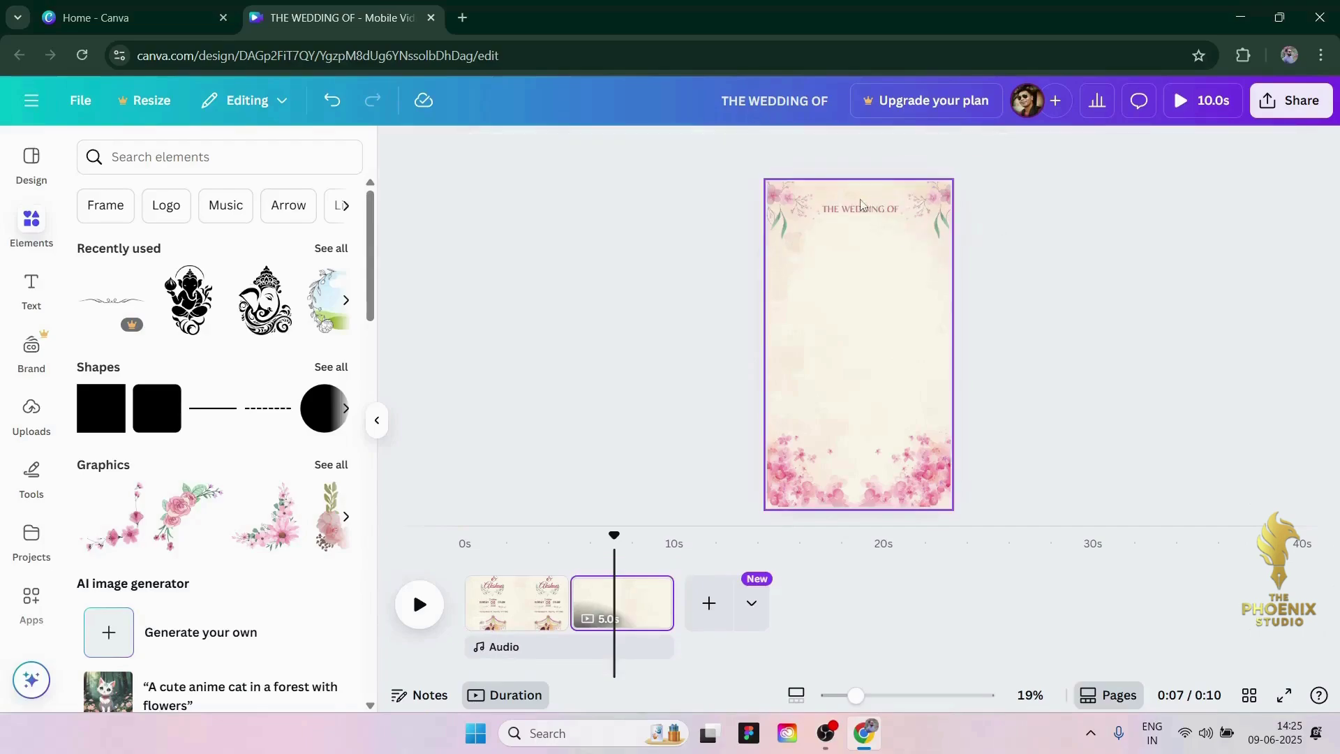
pyautogui.click(883, 209)
pyautogui.press('Delete')
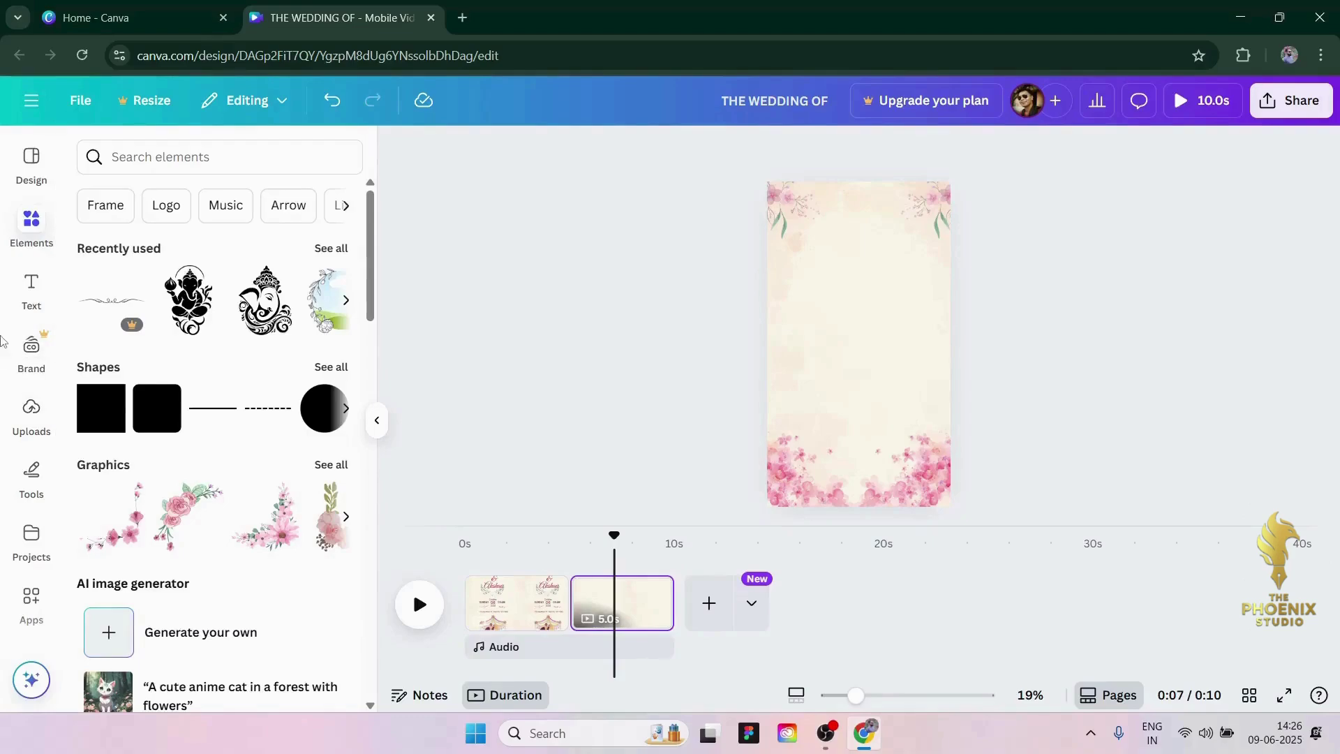
# Step: Add a heading reading "Wedding Ceremony" to the second page
pyautogui.click(30, 286)
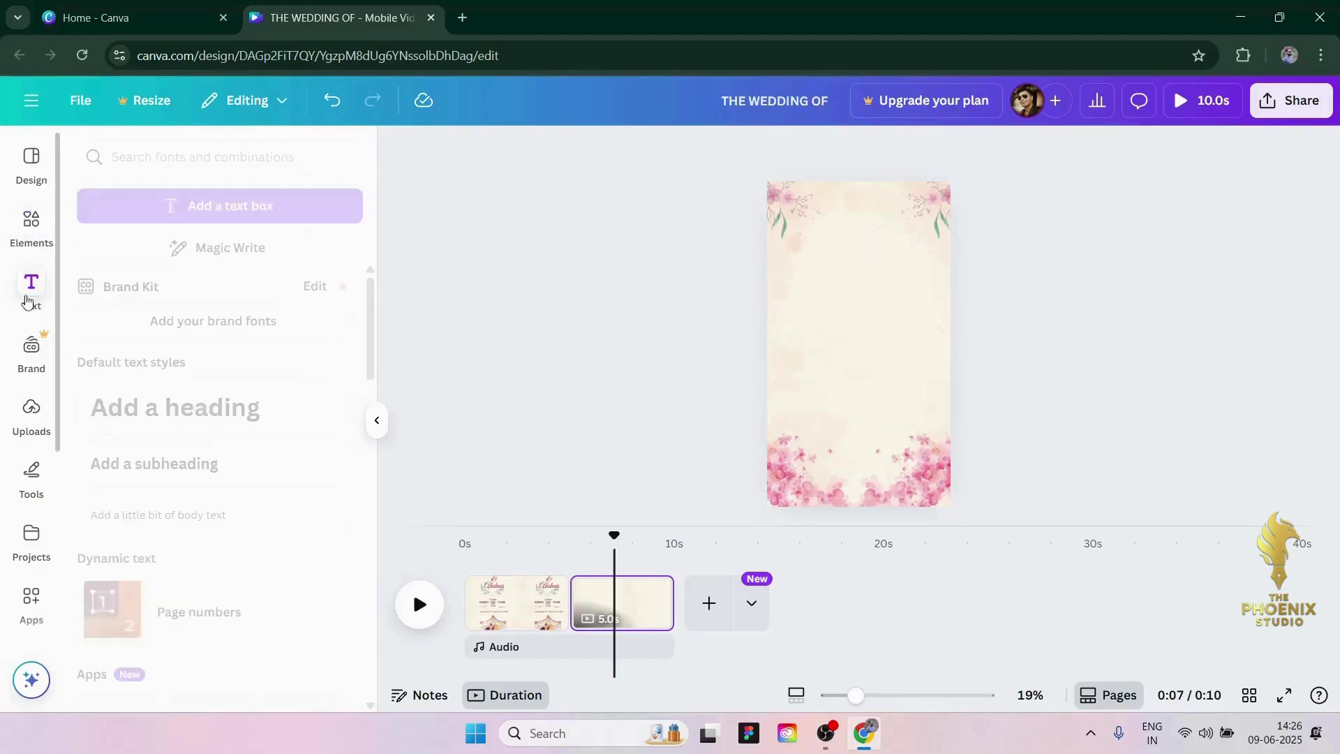
pyautogui.click(179, 406)
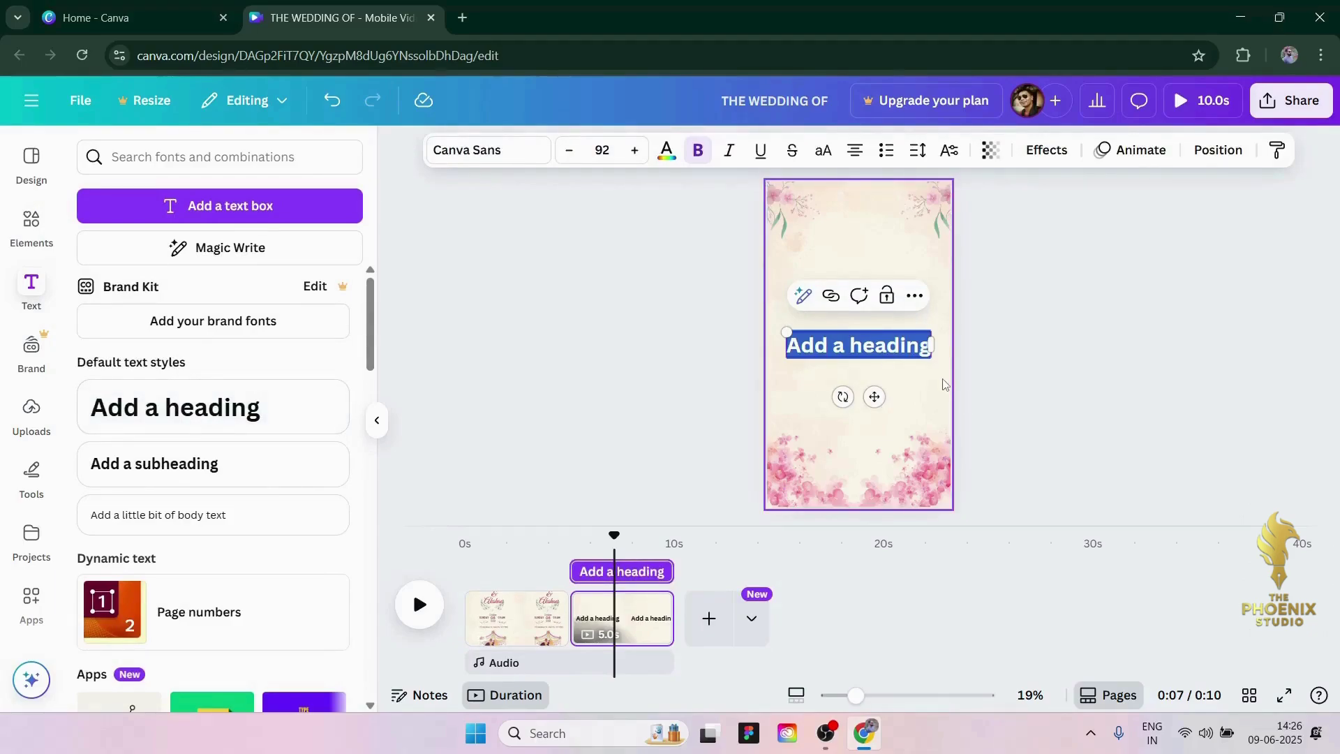
pyautogui.write('W')
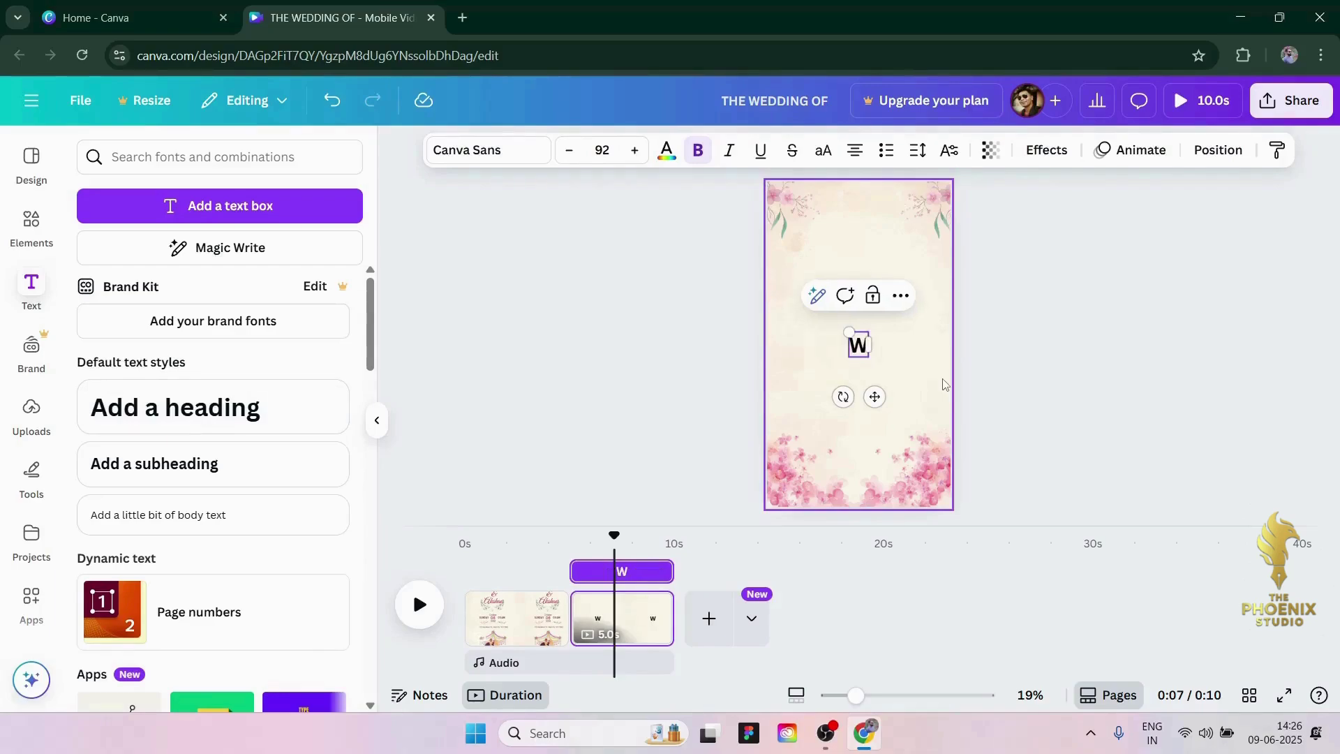
pyautogui.write('edd')
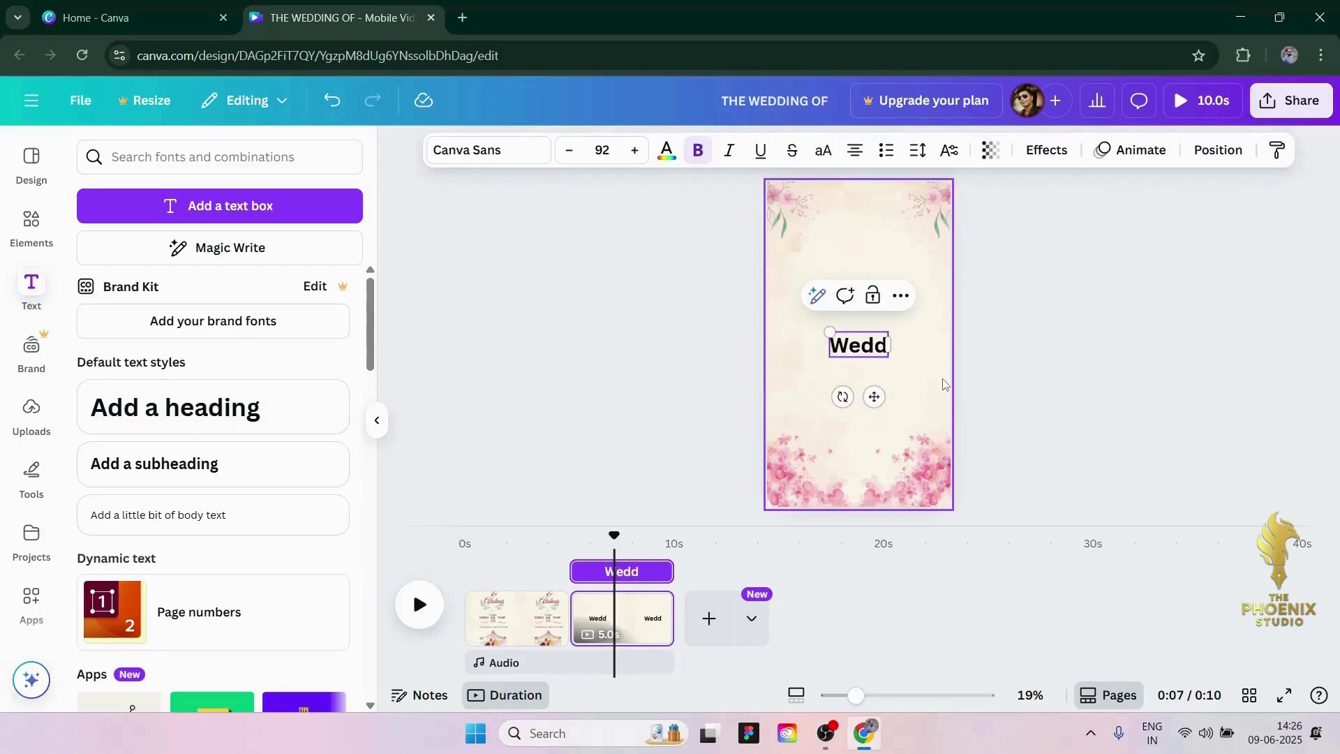
pyautogui.write('ing')
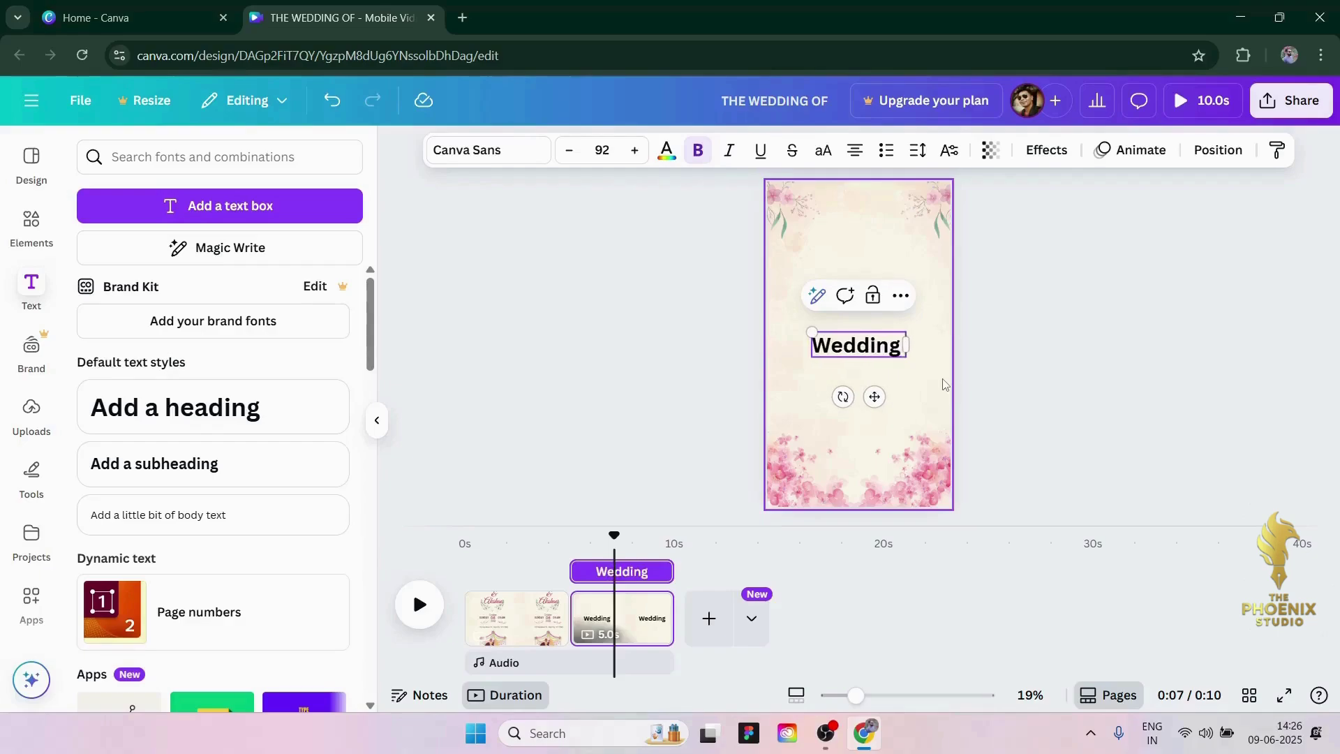
pyautogui.write(' Cerem')
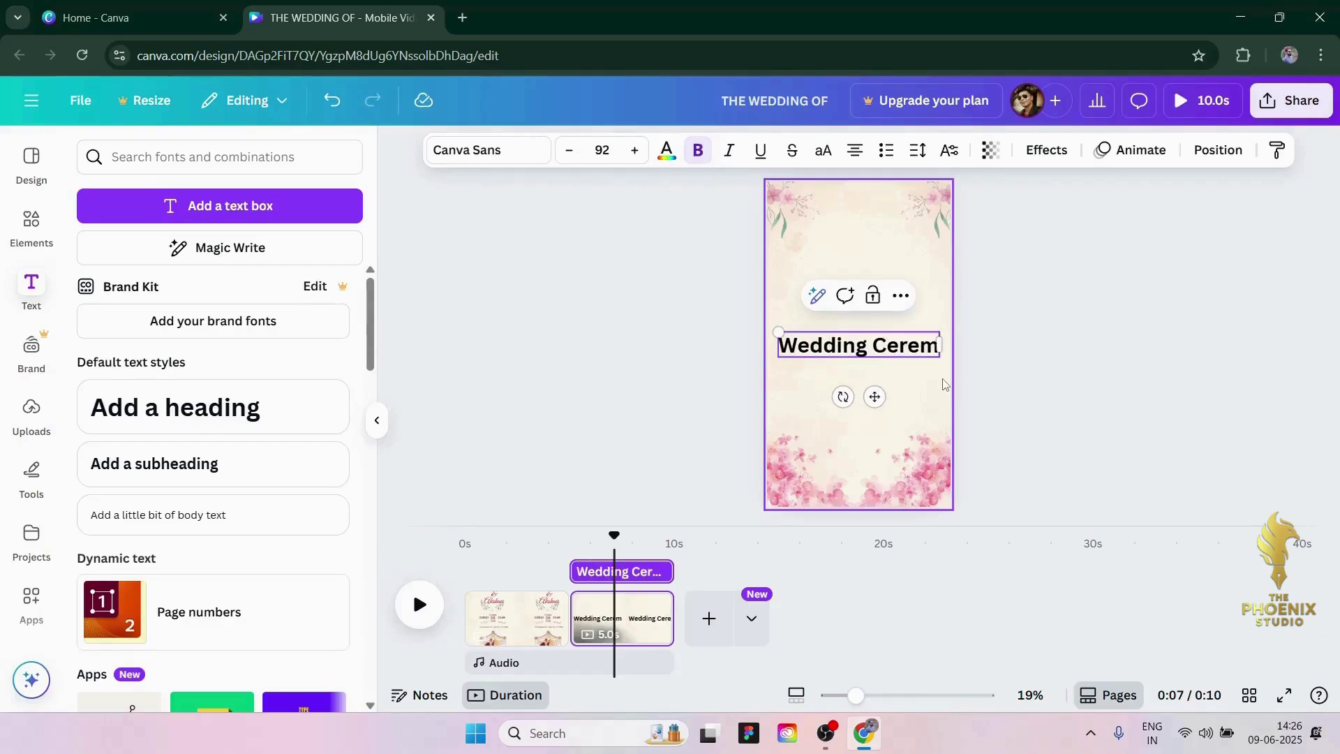
pyautogui.write('ony')
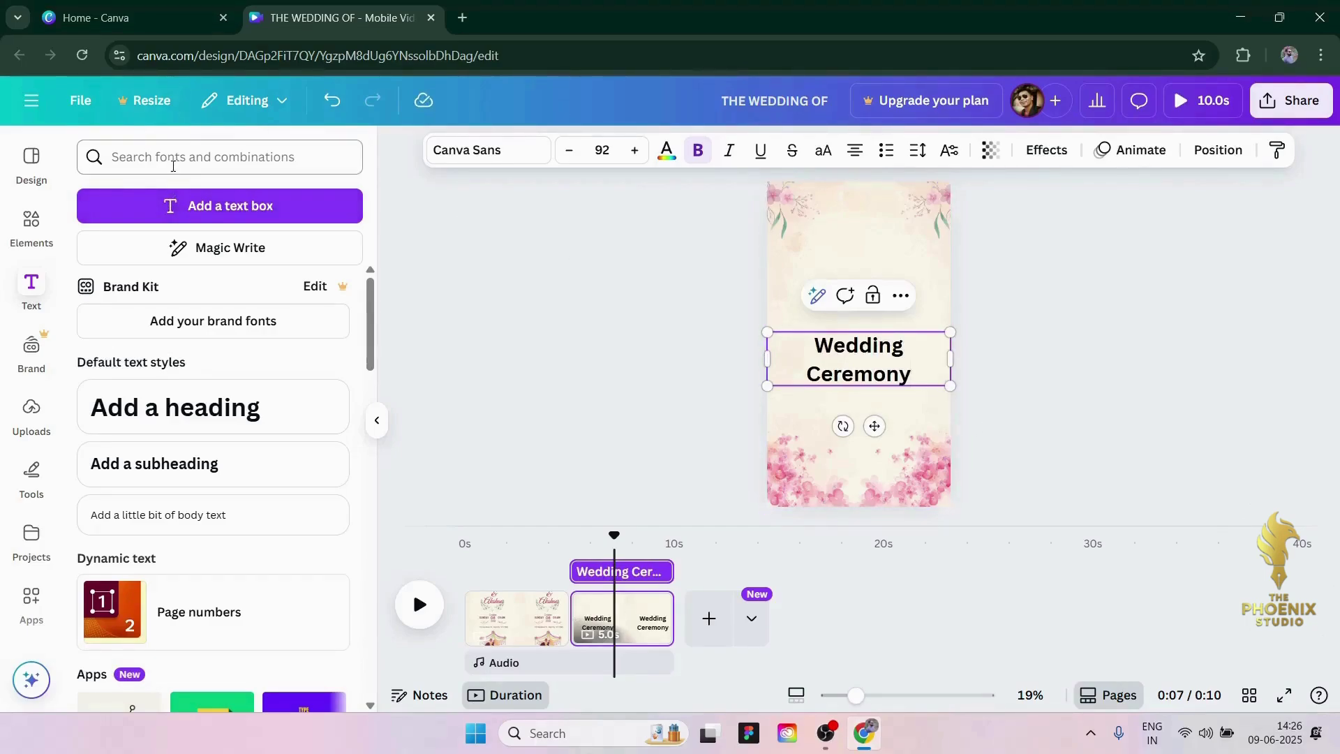
# Step: Change the font of the "Wedding Ceremony" heading to Great Vibes
pyautogui.click(174, 159)
pyautogui.write('great')
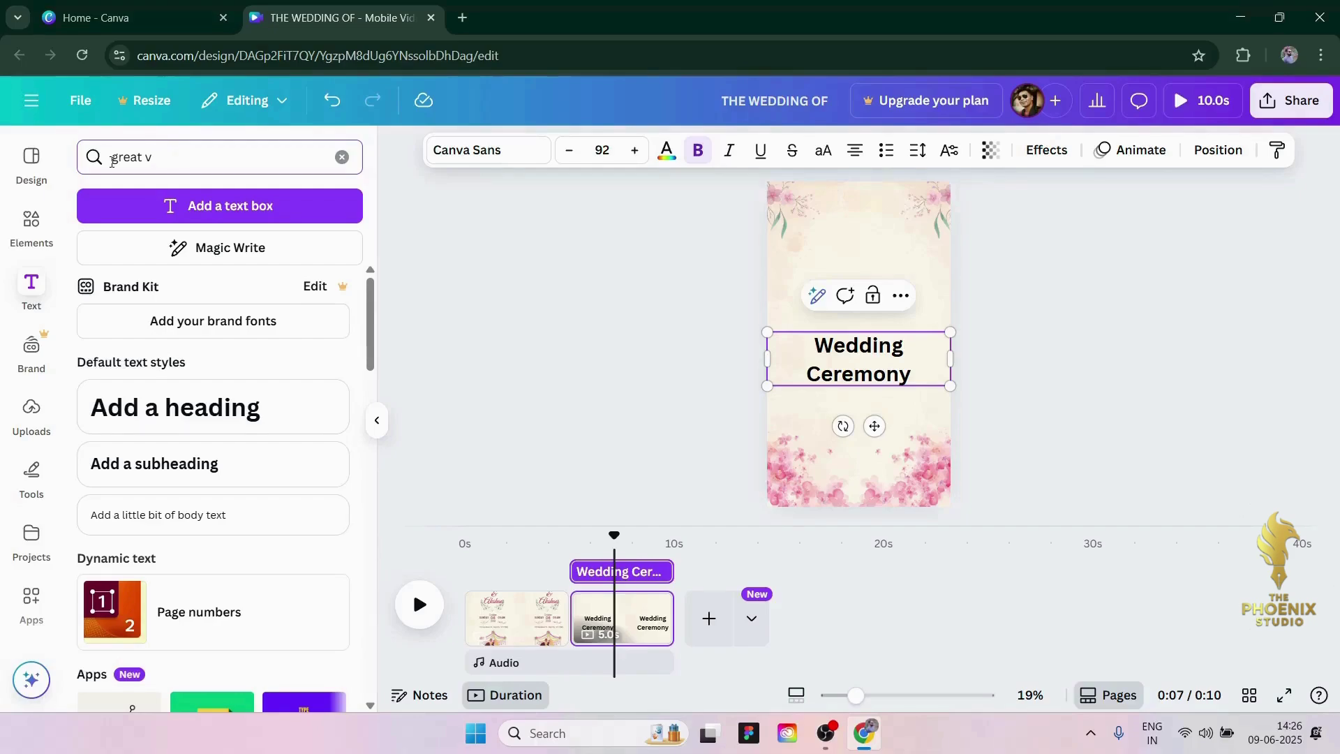
pyautogui.press('Return')
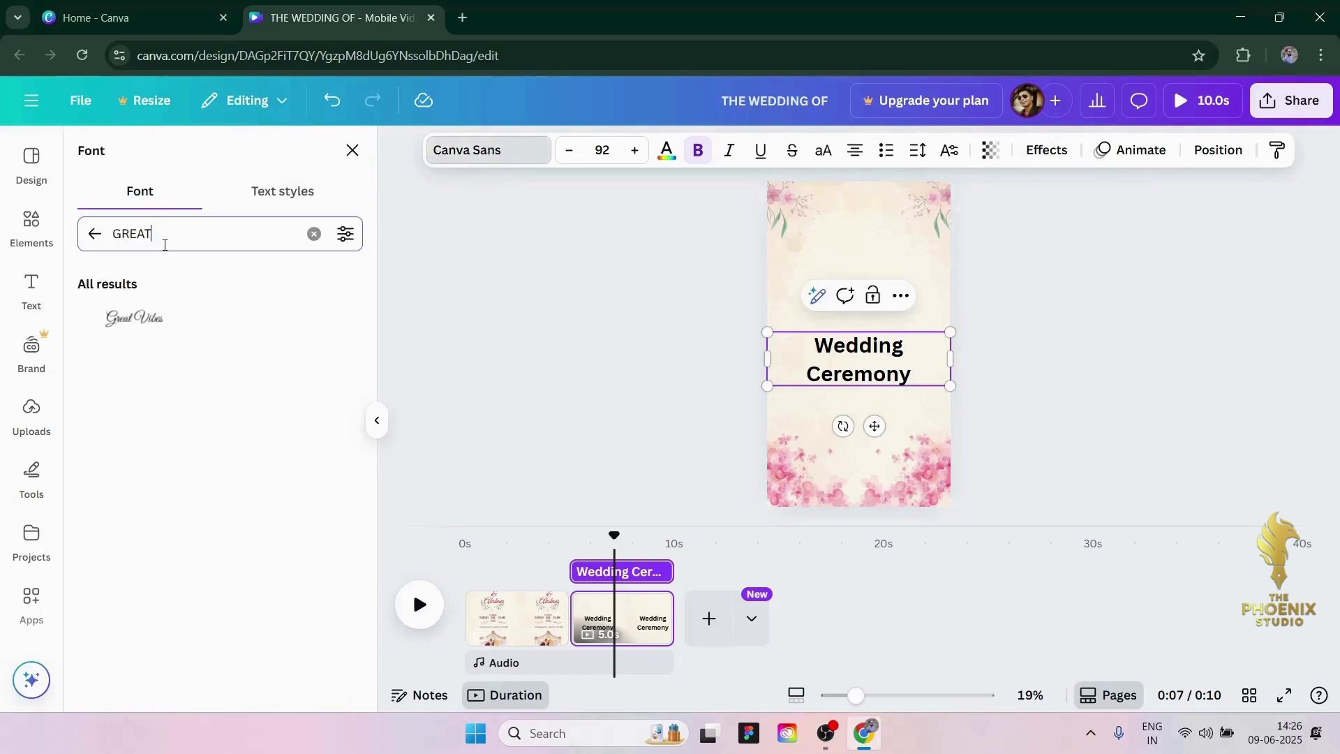
pyautogui.click(145, 320)
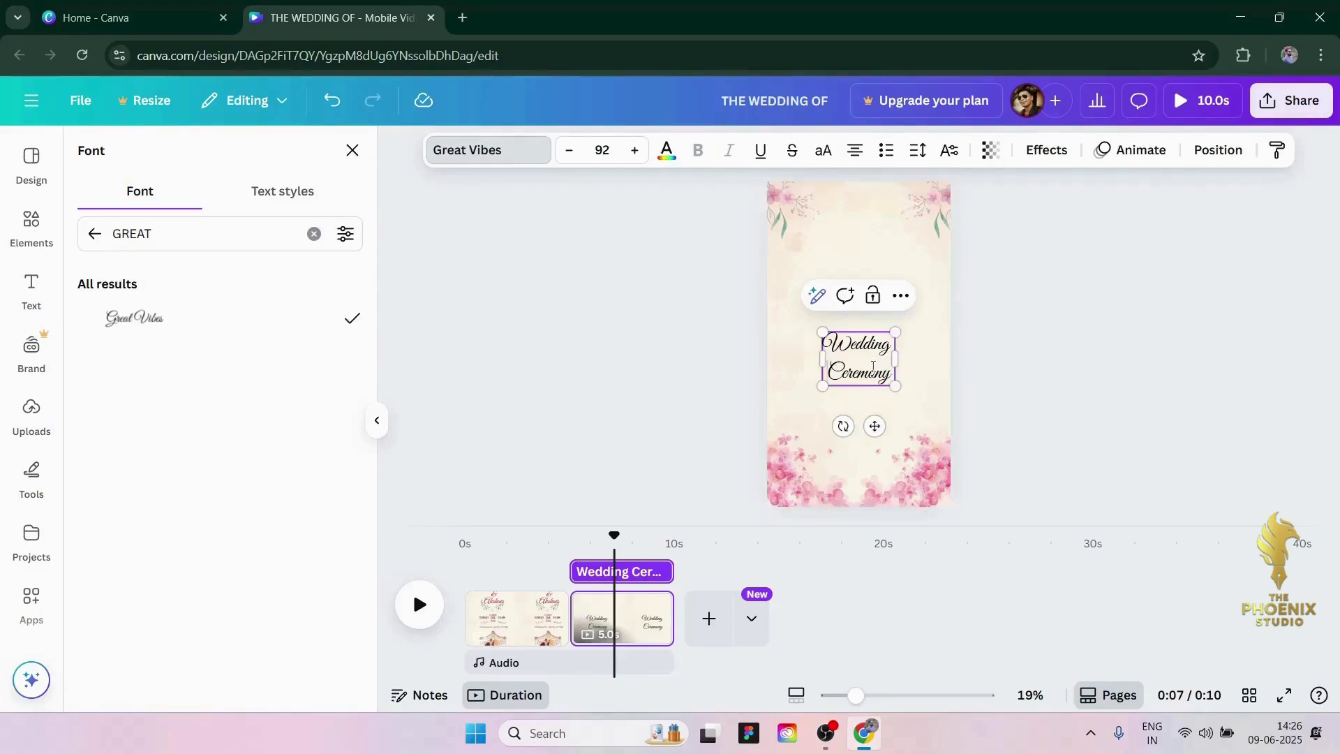
# Step: Enlarge the "Wedding Ceremony" heading to size 119 and move it up into the upper part of the page
pyautogui.moveTo(895, 386); pyautogui.dragTo(917, 402)
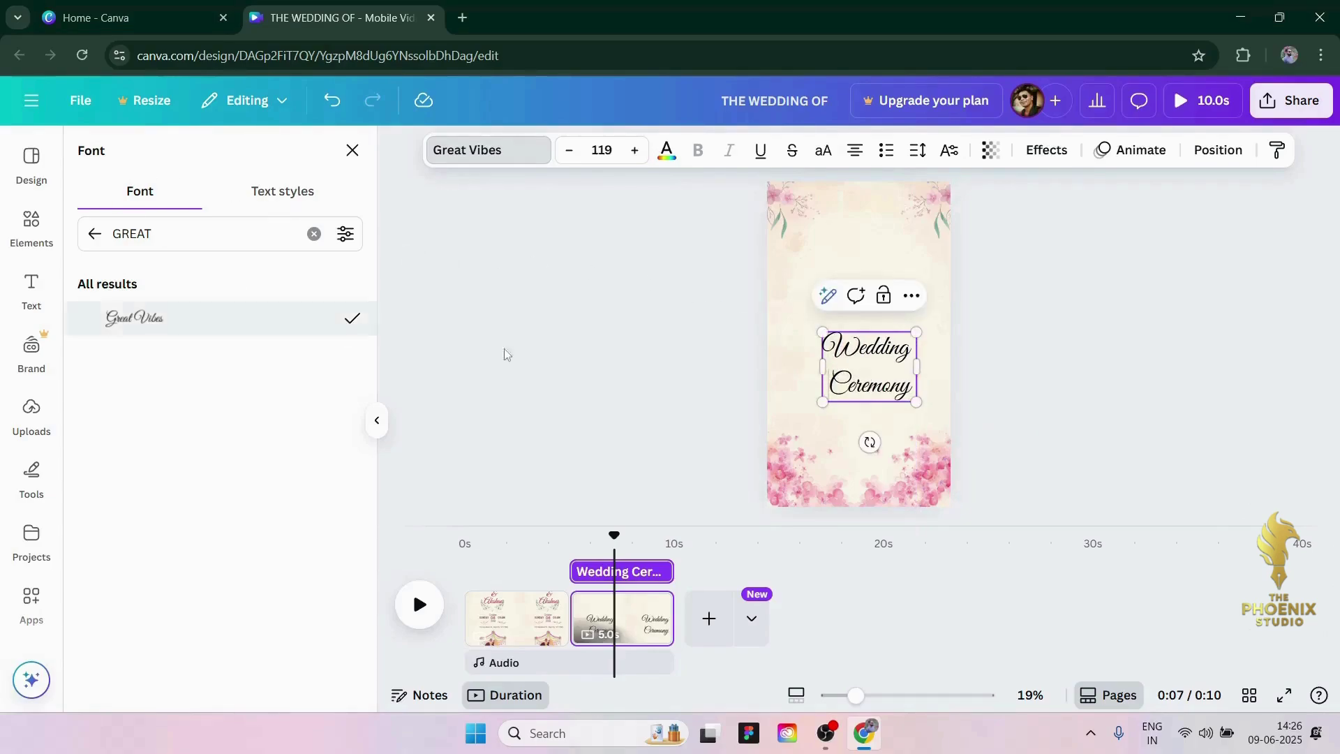
pyautogui.press('Escape')
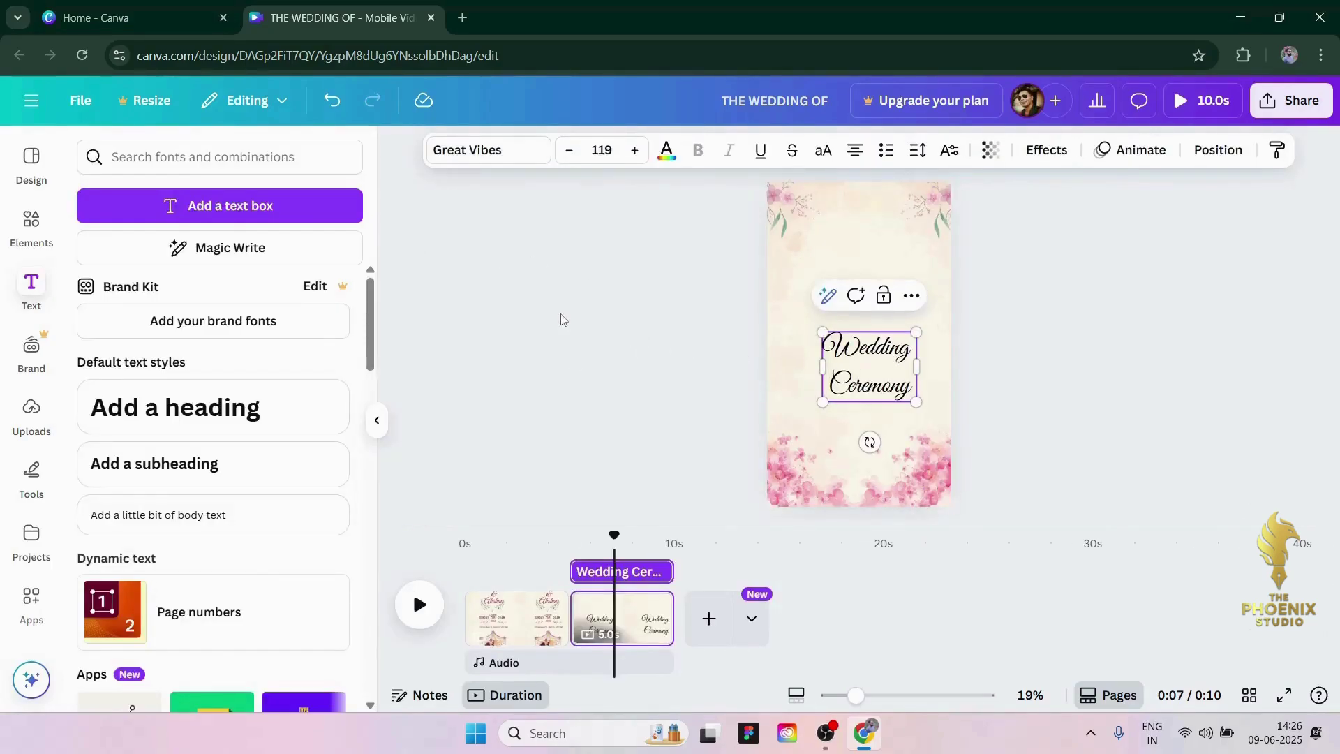
pyautogui.click(560, 319)
pyautogui.moveTo(868, 352); pyautogui.dragTo(869, 284)
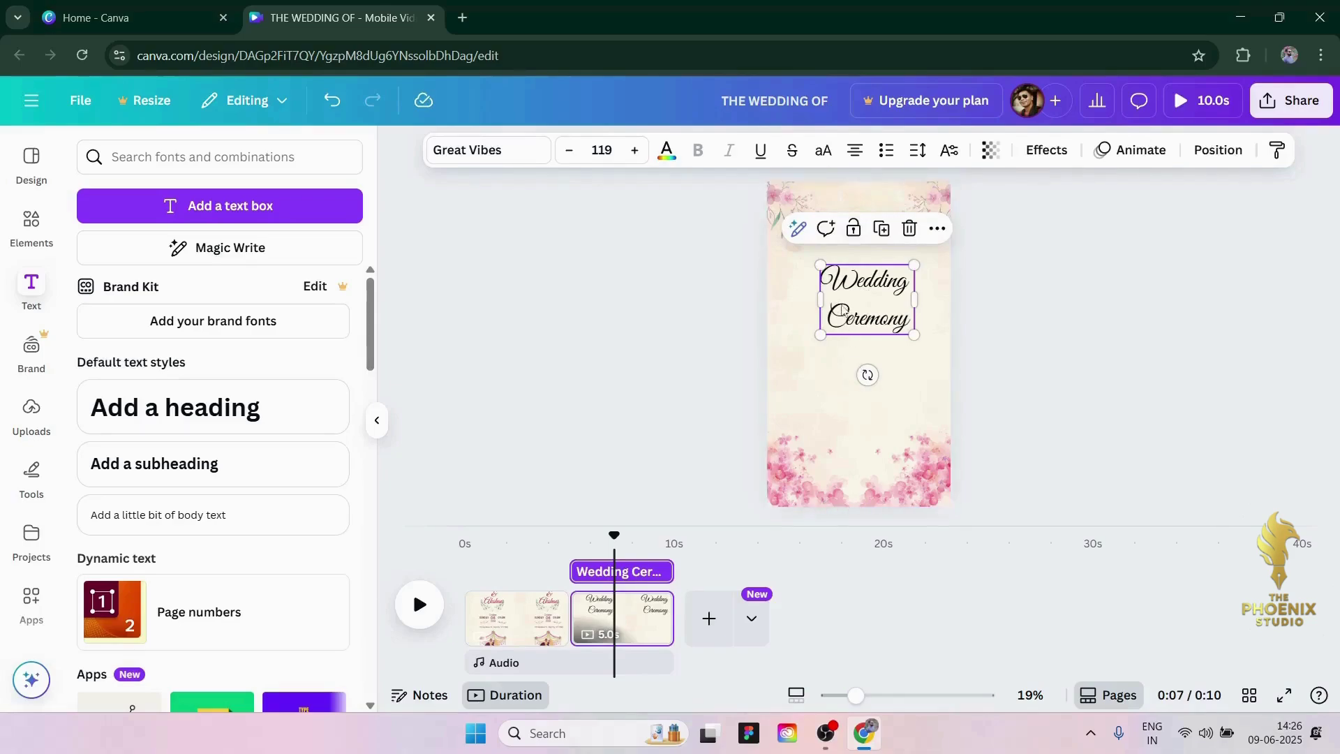
pyautogui.click(848, 303)
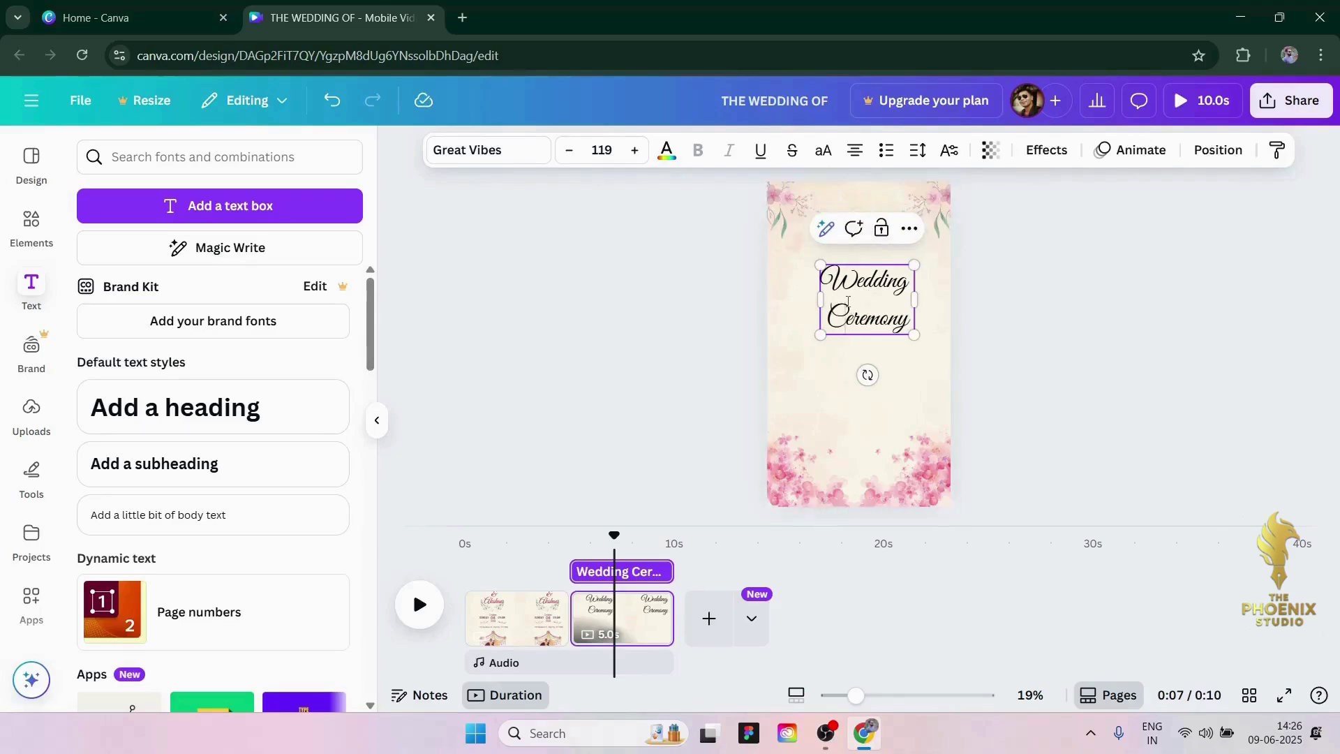
pyautogui.click(635, 307)
# Step: Recolour the "Wedding Ceremony" heading dark crimson, starting from a pink sampled from the corner flowers
pyautogui.click(882, 288)
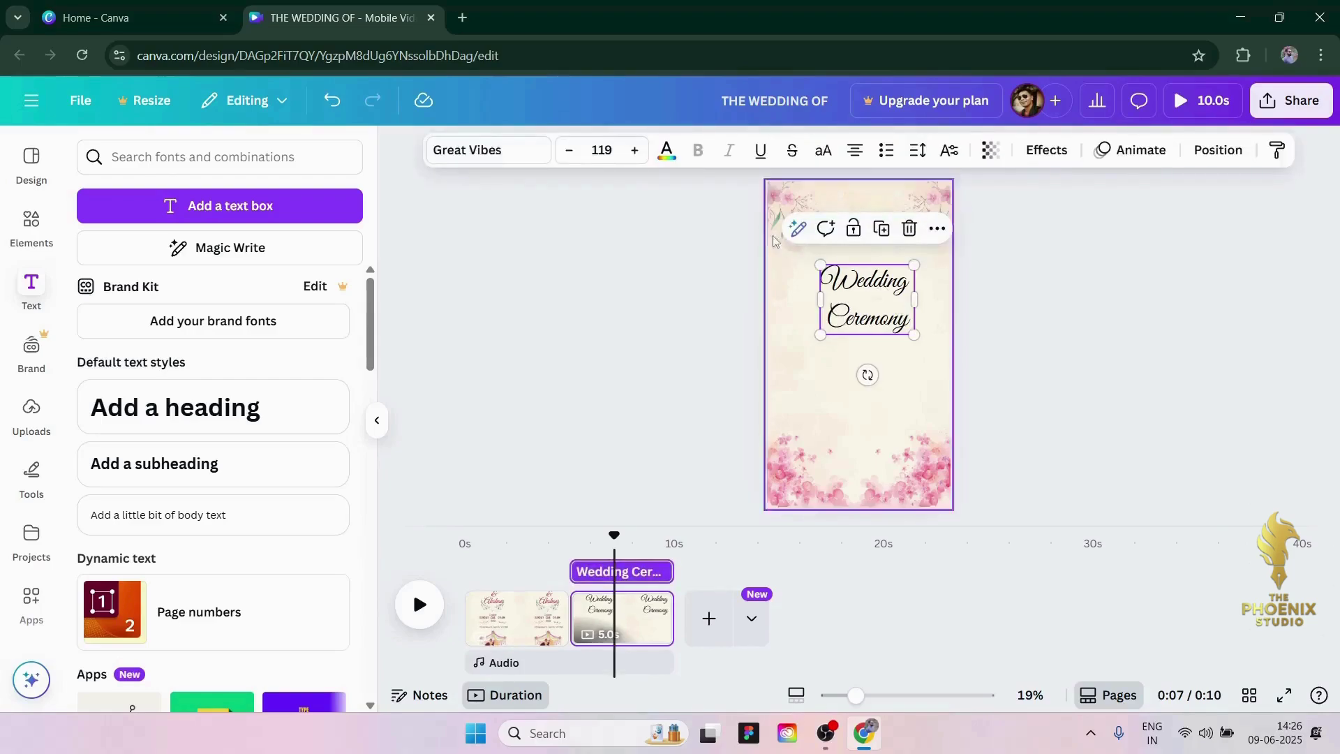
pyautogui.click(665, 152)
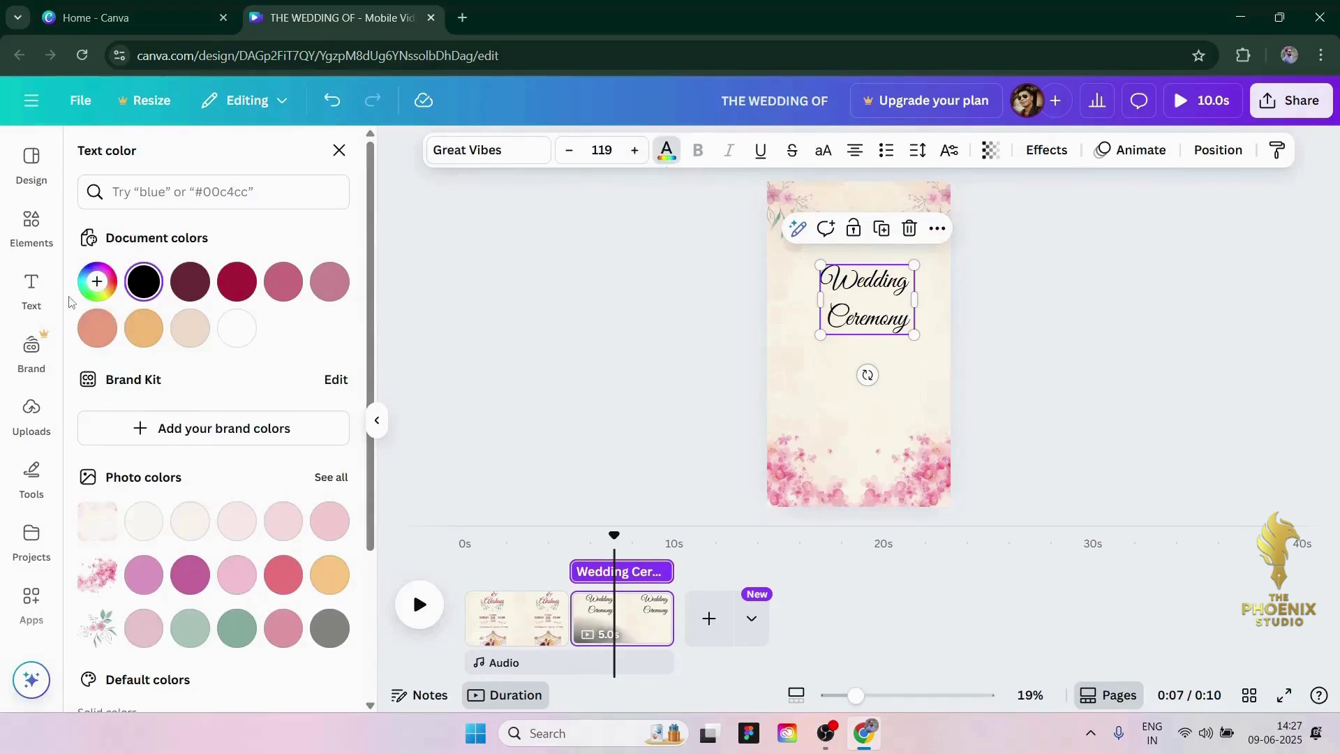
pyautogui.click(96, 282)
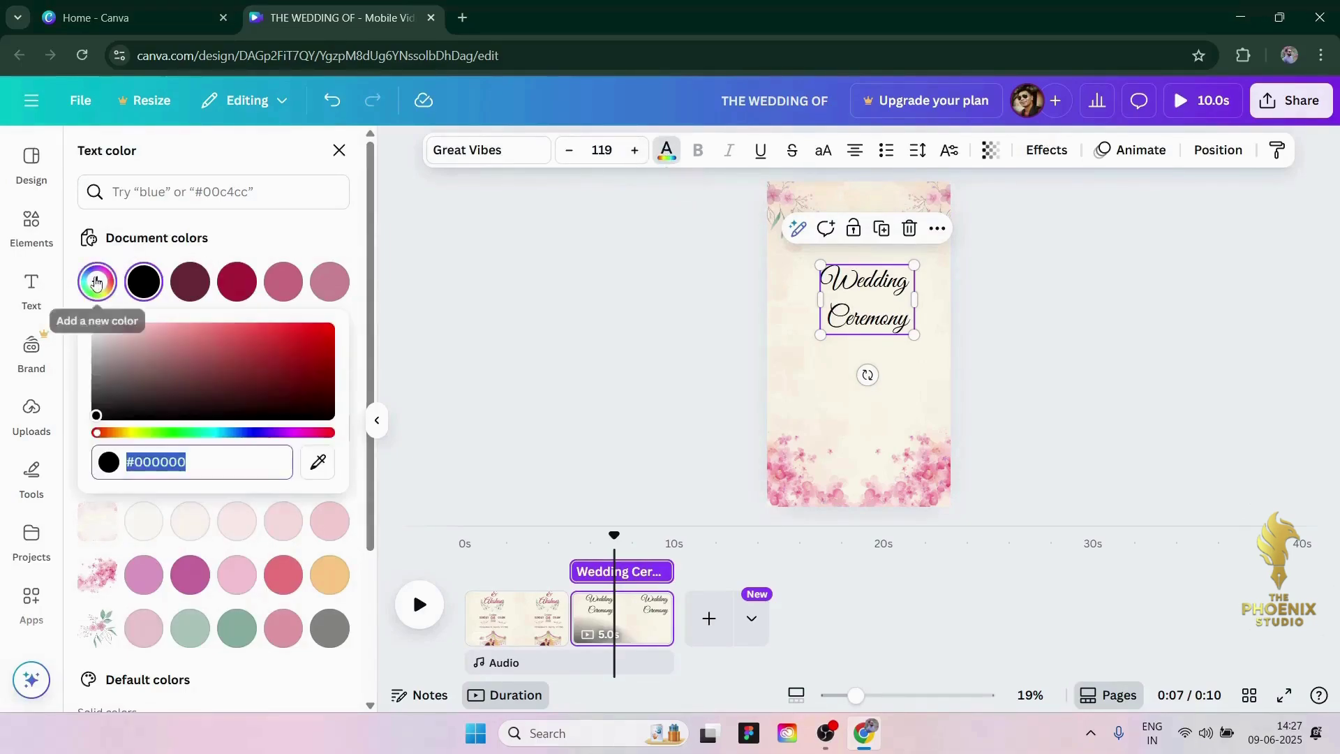
pyautogui.click(318, 463)
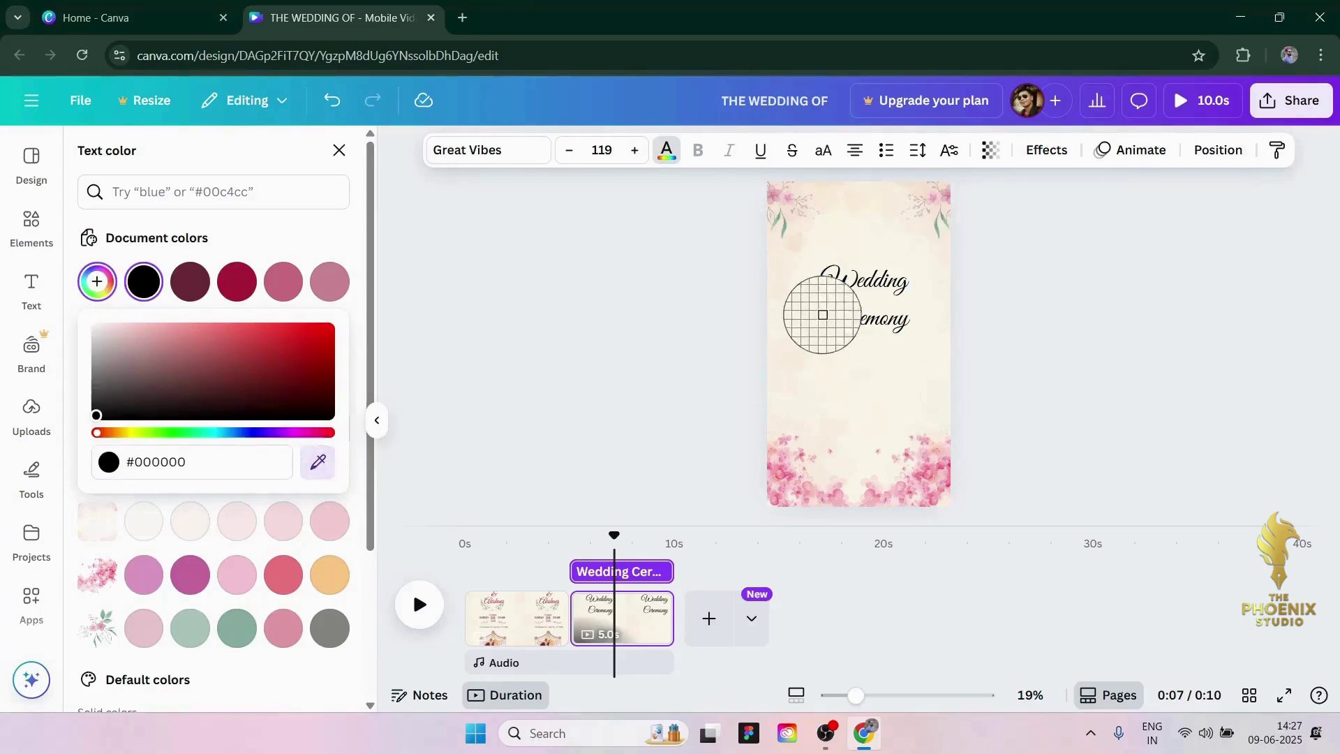
pyautogui.click(780, 192)
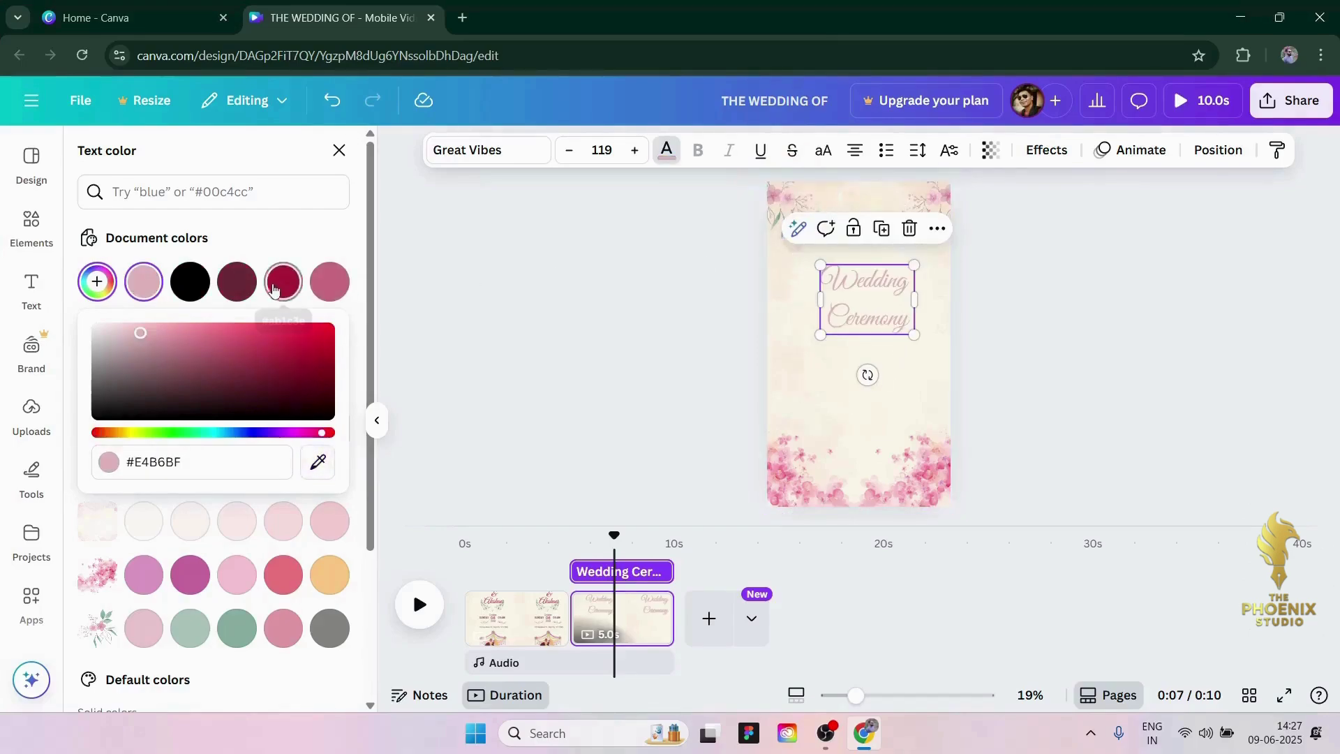
pyautogui.click(256, 338)
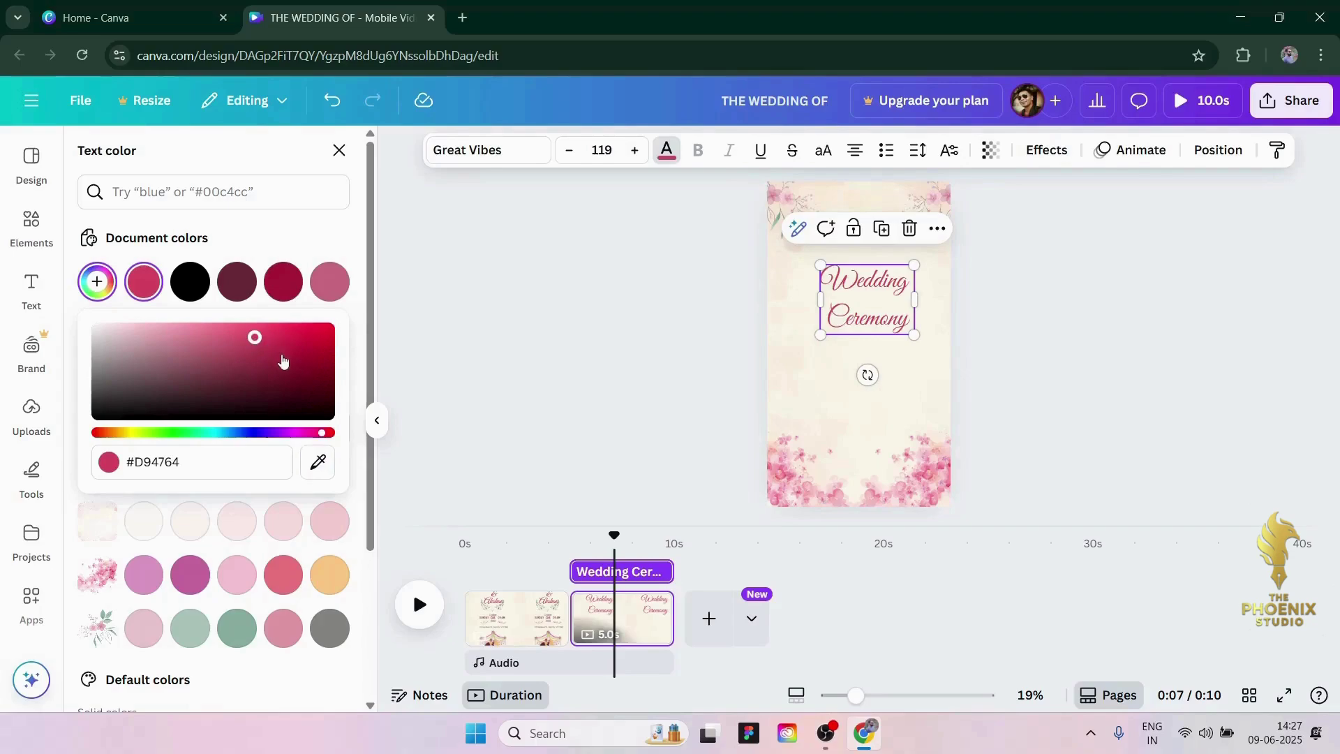
pyautogui.click(280, 353)
pyautogui.click(481, 340)
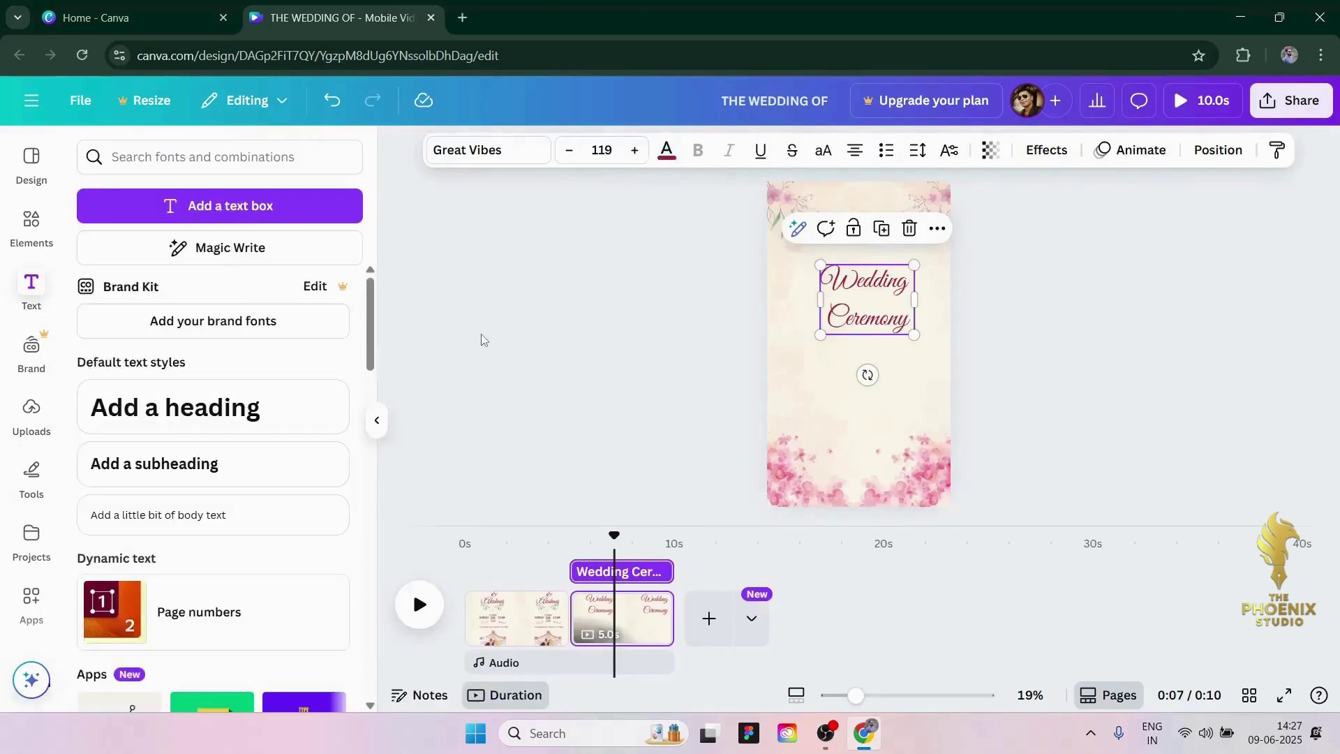
pyautogui.click(721, 298)
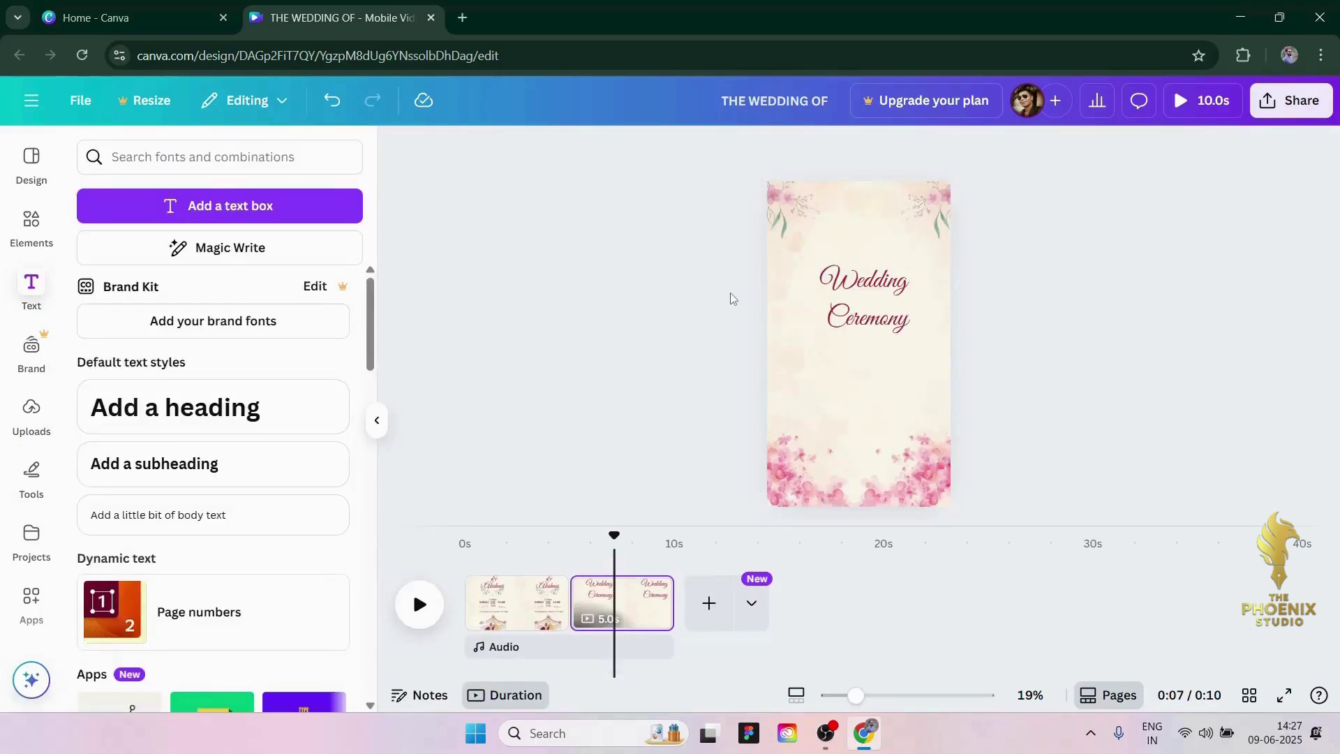
# Step: Search the elements for "lord ganesha" and limit the results to graphics
pyautogui.click(31, 220)
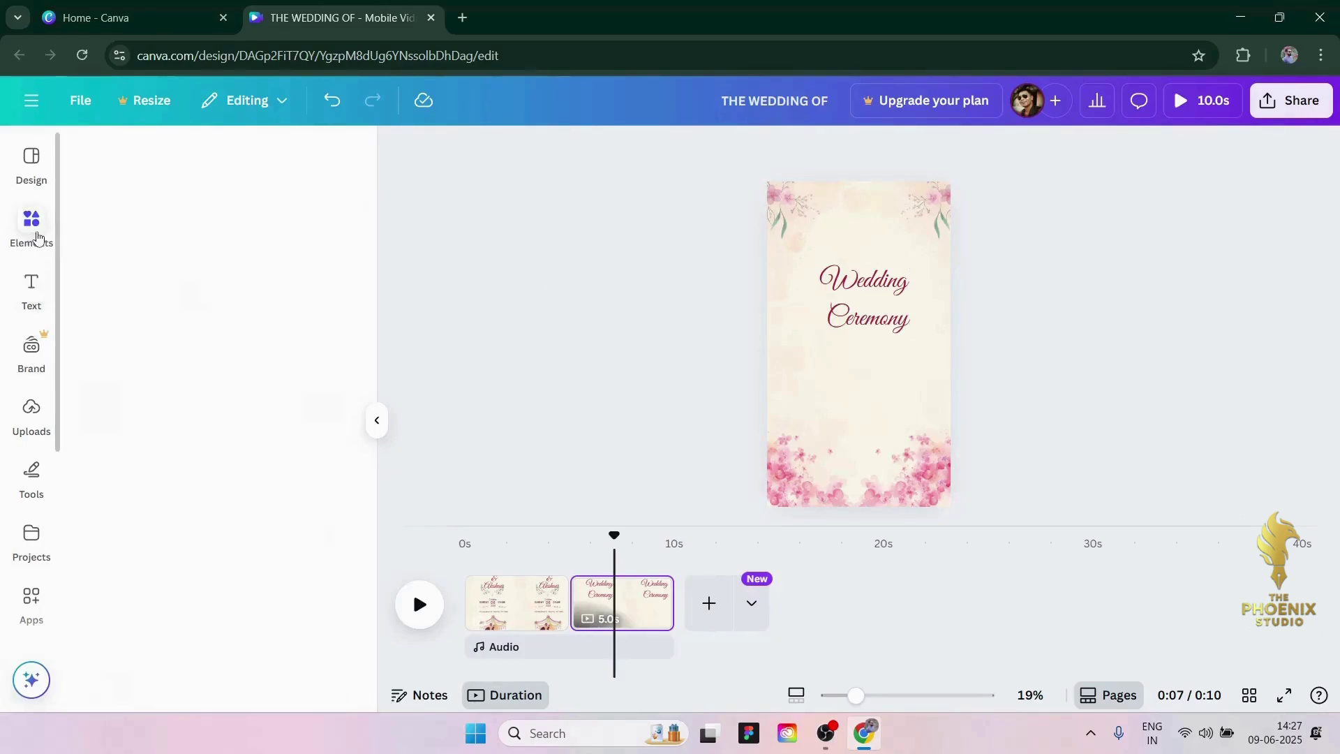
pyautogui.click(142, 156)
pyautogui.write('ganesh')
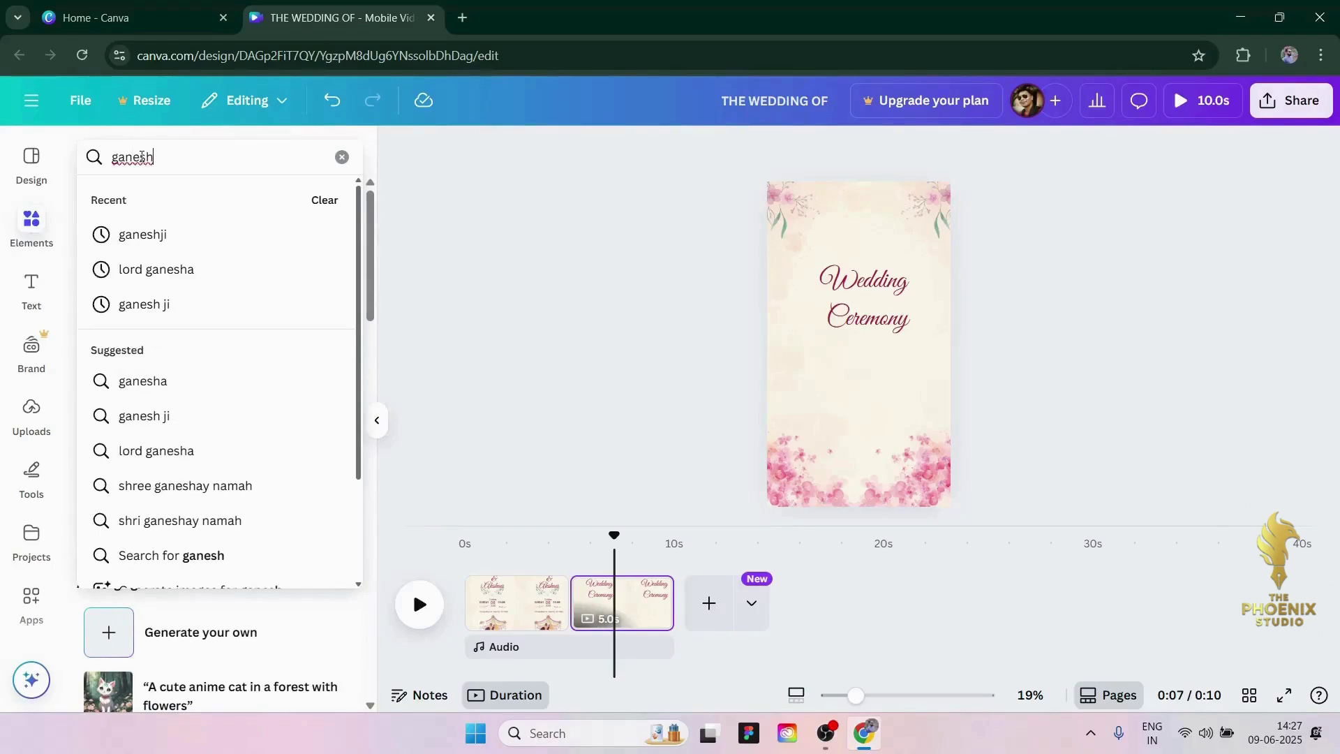
pyautogui.click(160, 269)
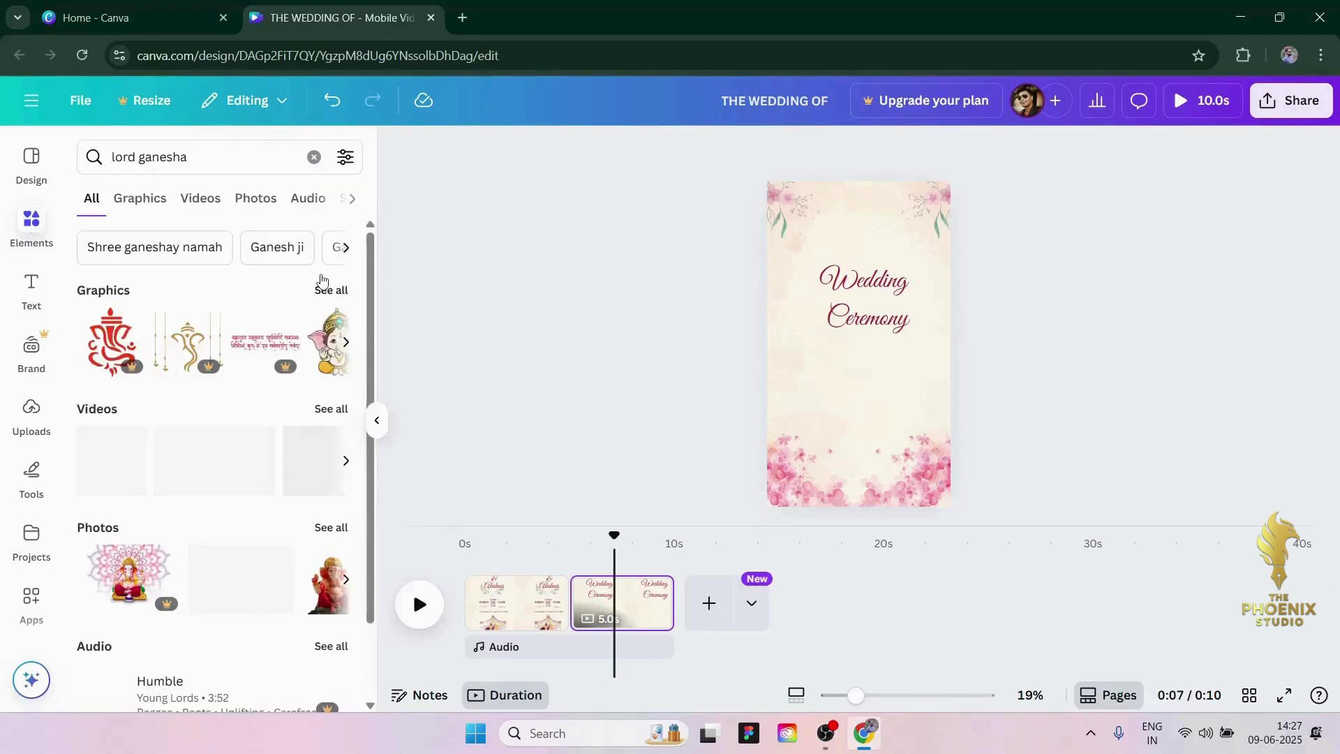
pyautogui.scroll(-2, 188, 520)
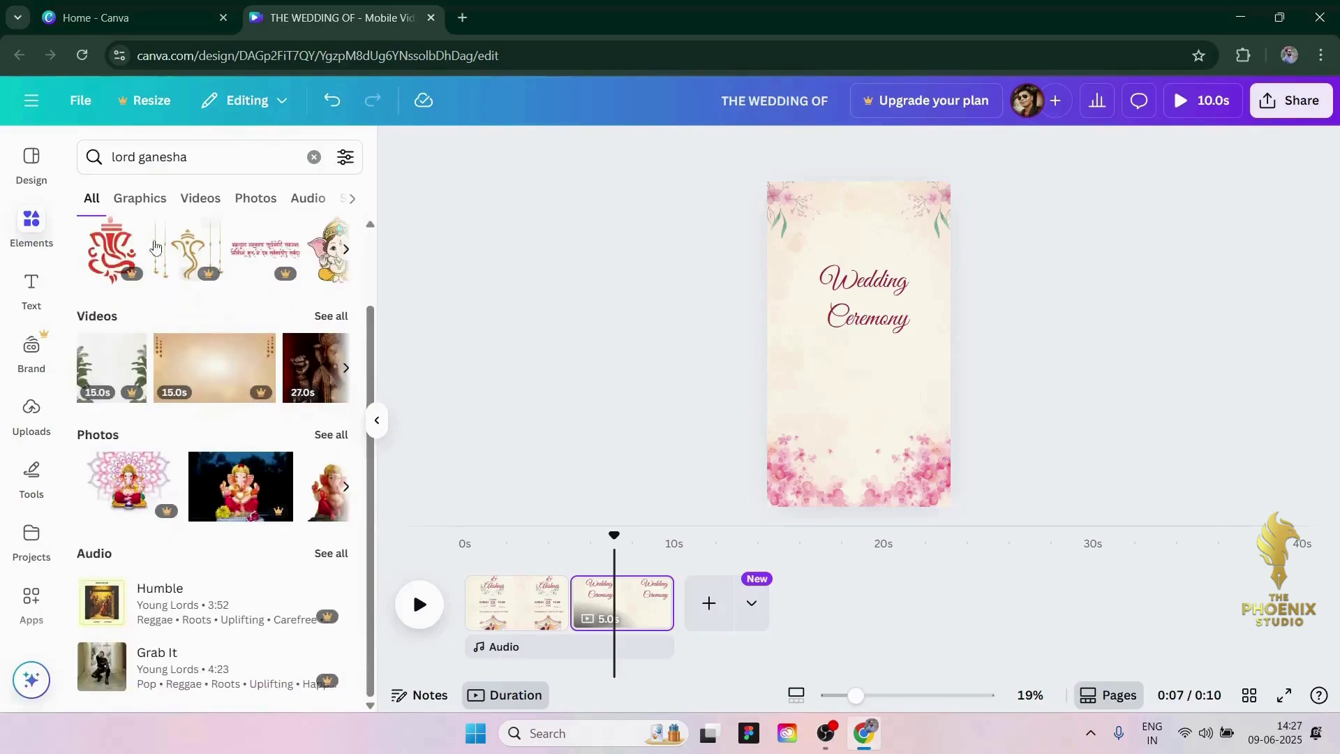
pyautogui.click(140, 199)
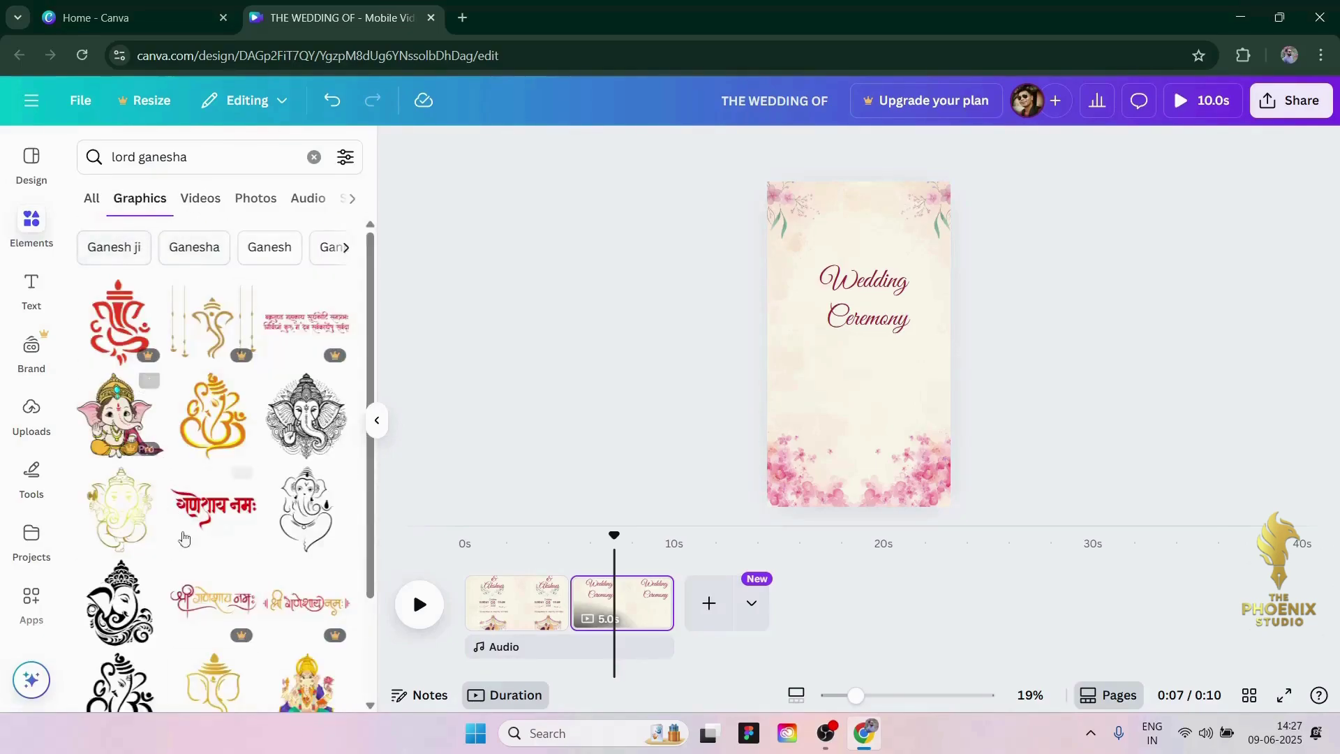
# Step: Insert the black line-art Ganesha holding up a hand, shrink it and centre it above the "Wedding Ceremony" heading
pyautogui.scroll(-3, 187, 556)
pyautogui.scroll(-3, 189, 556)
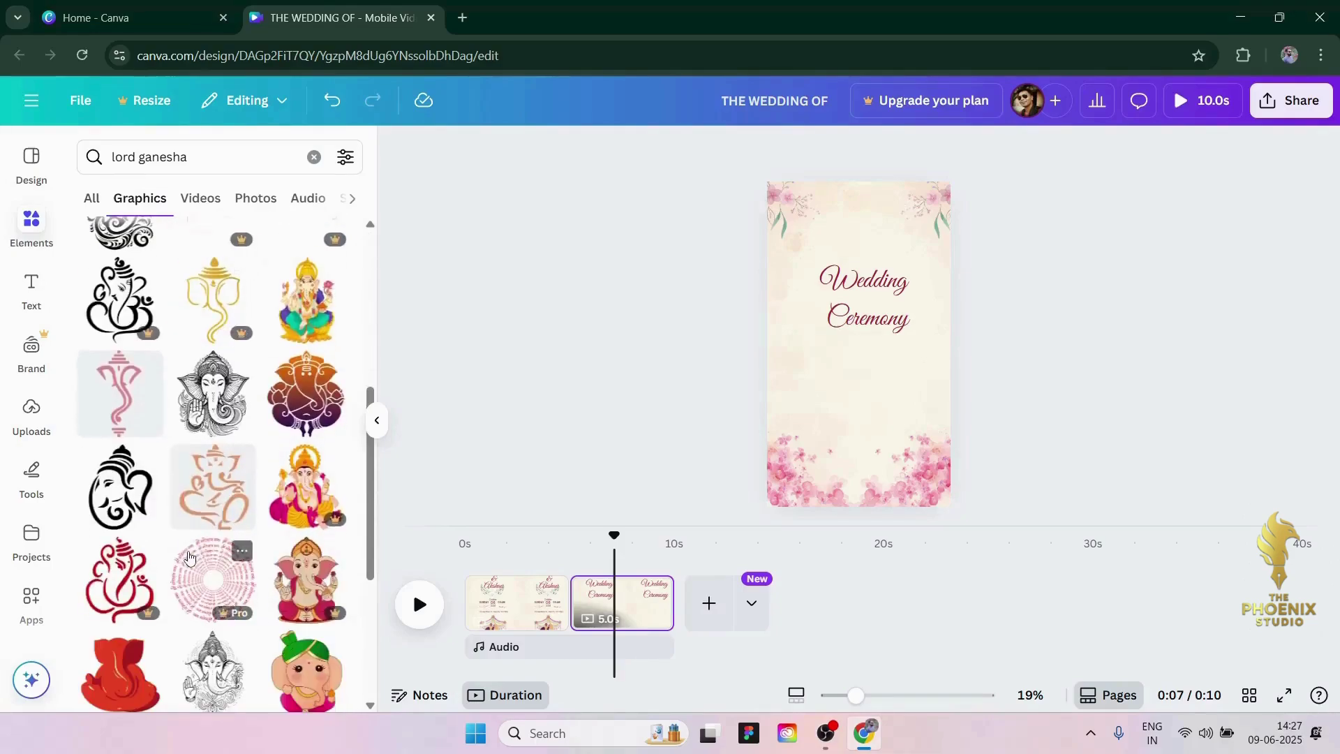
pyautogui.scroll(-4, 149, 520)
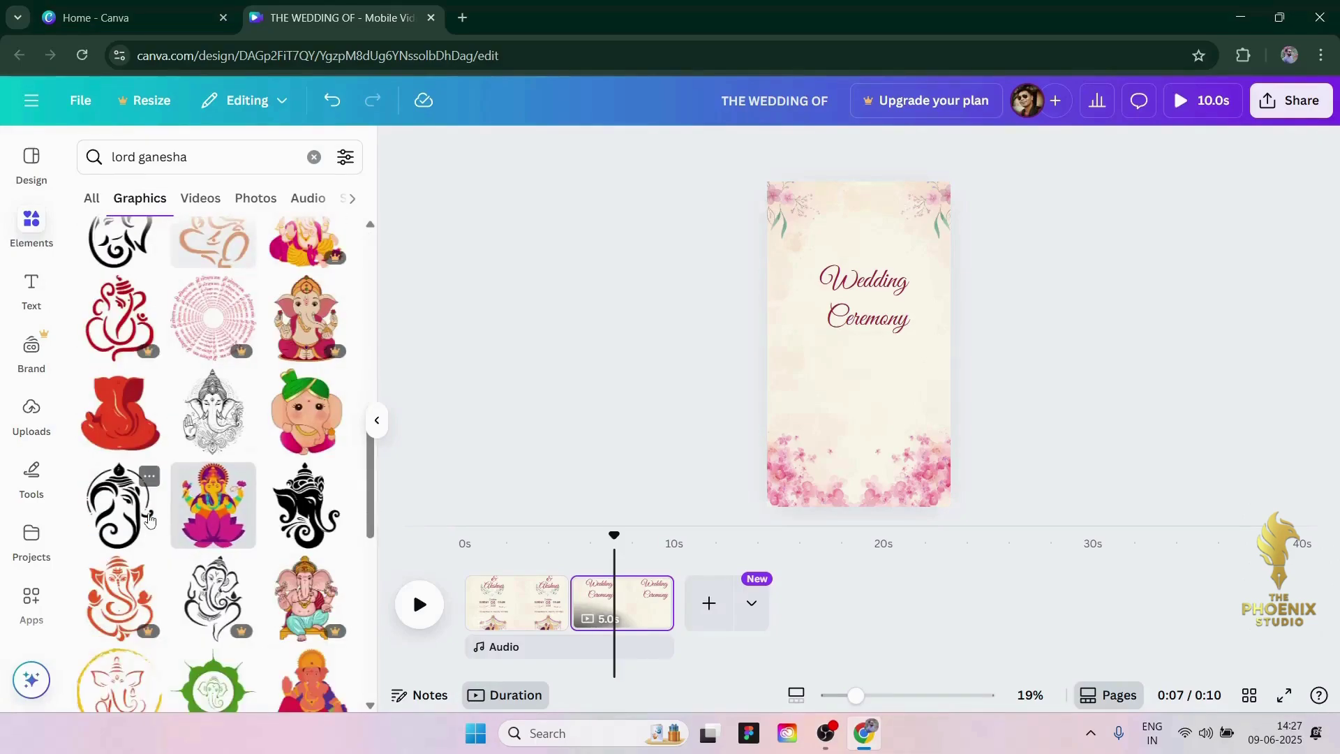
pyautogui.scroll(-4, 201, 515)
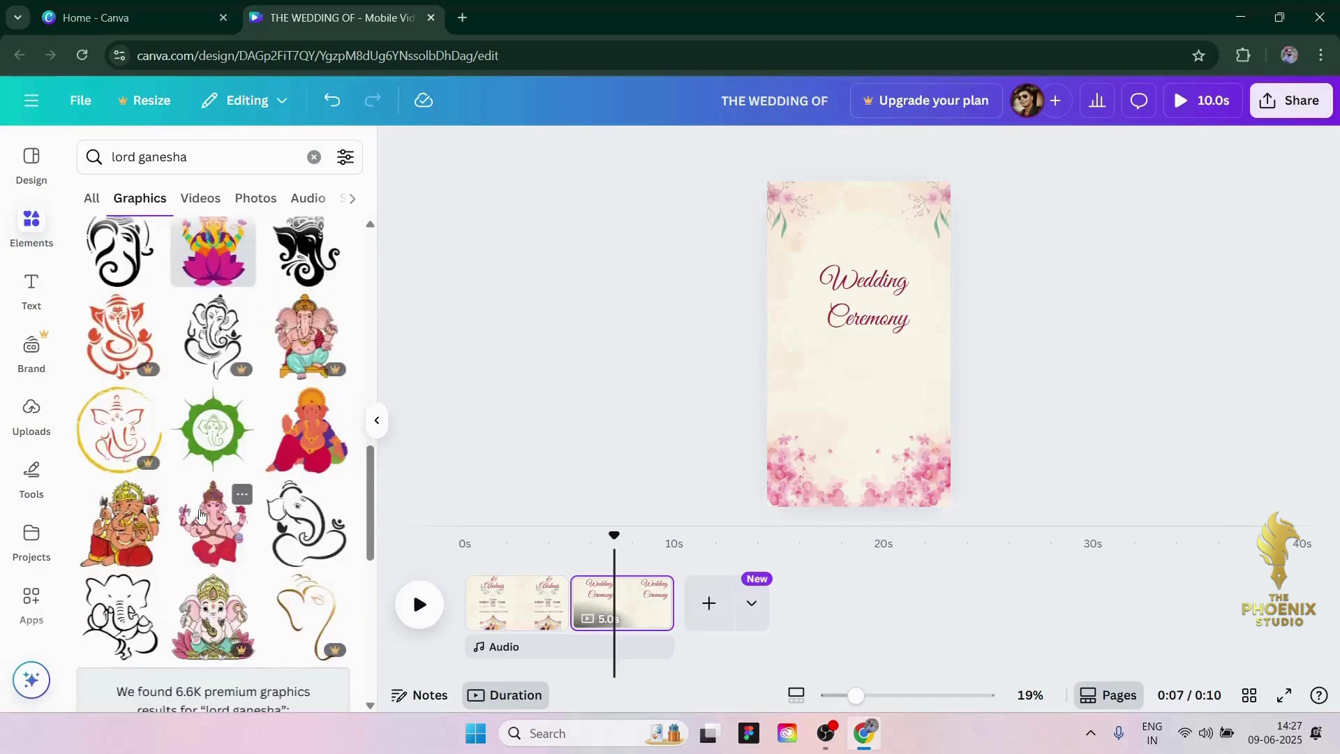
pyautogui.scroll(2, 200, 515)
pyautogui.scroll(-3, 195, 516)
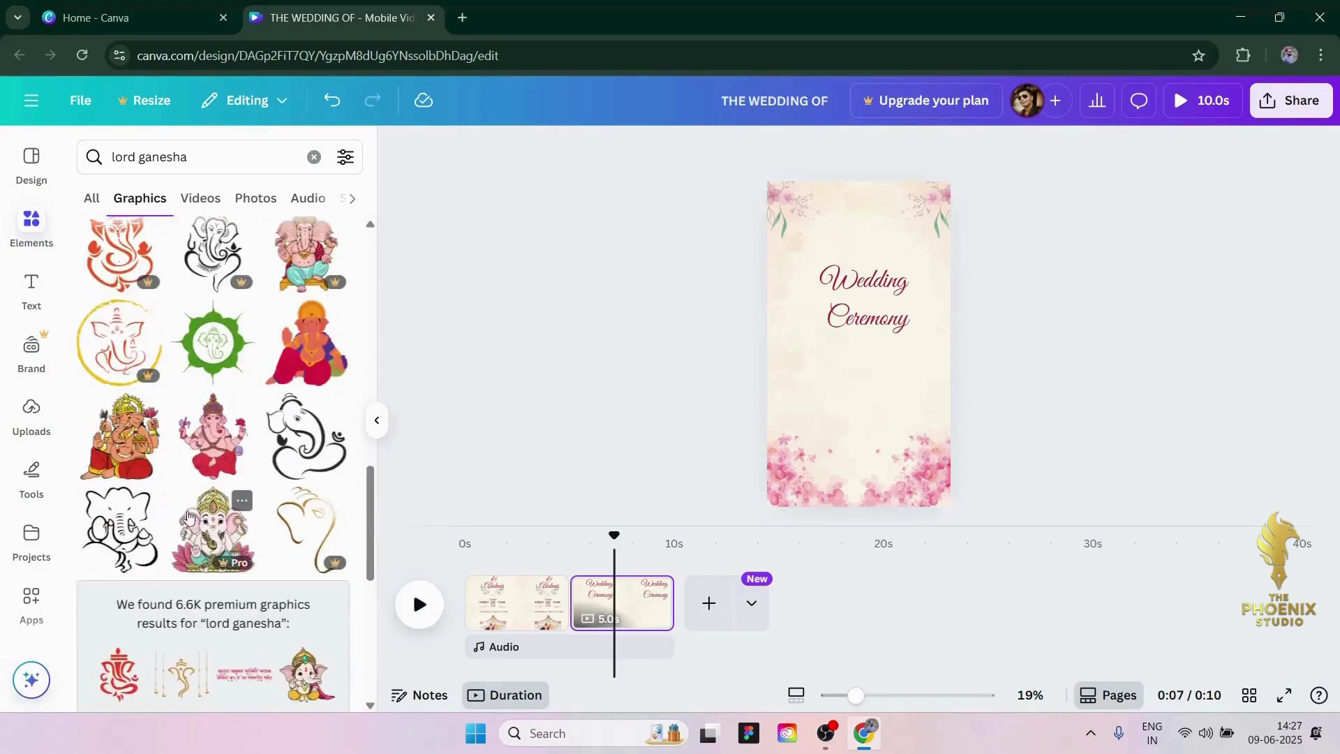
pyautogui.click(118, 525)
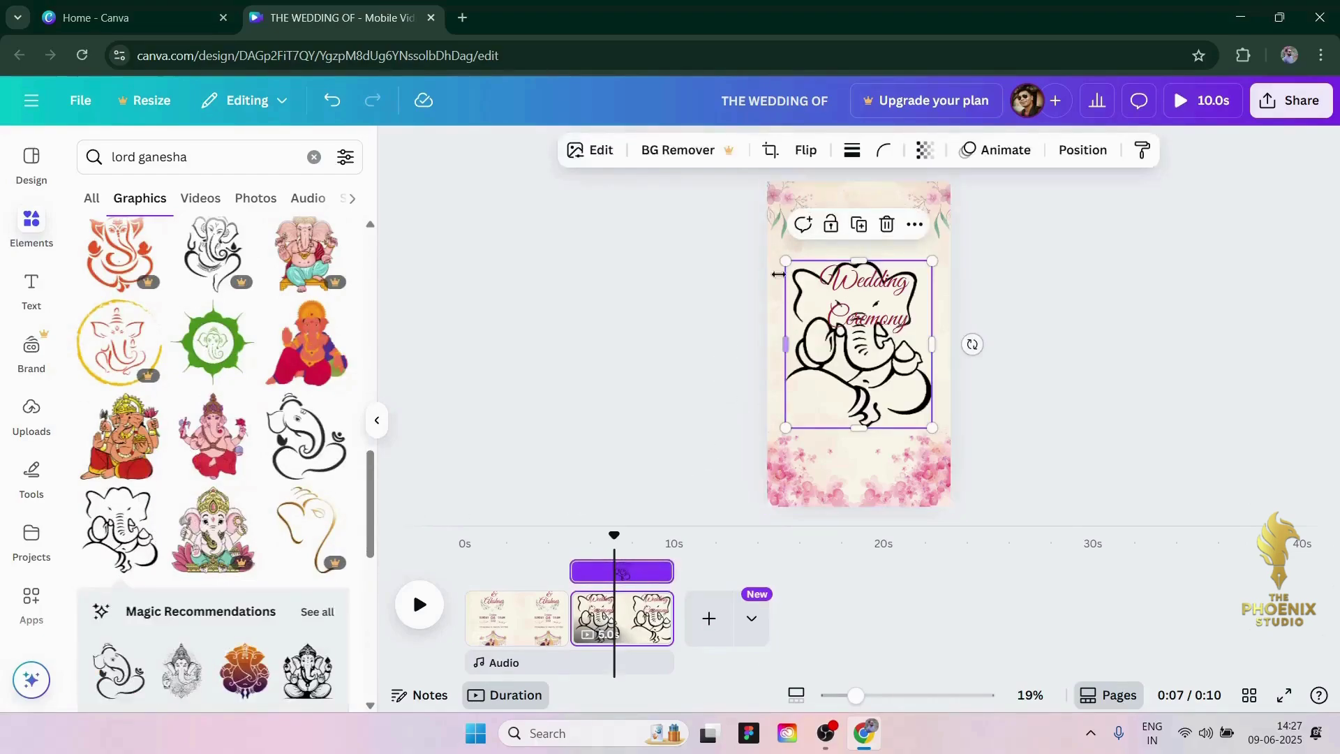
pyautogui.moveTo(781, 261); pyautogui.dragTo(762, 180)
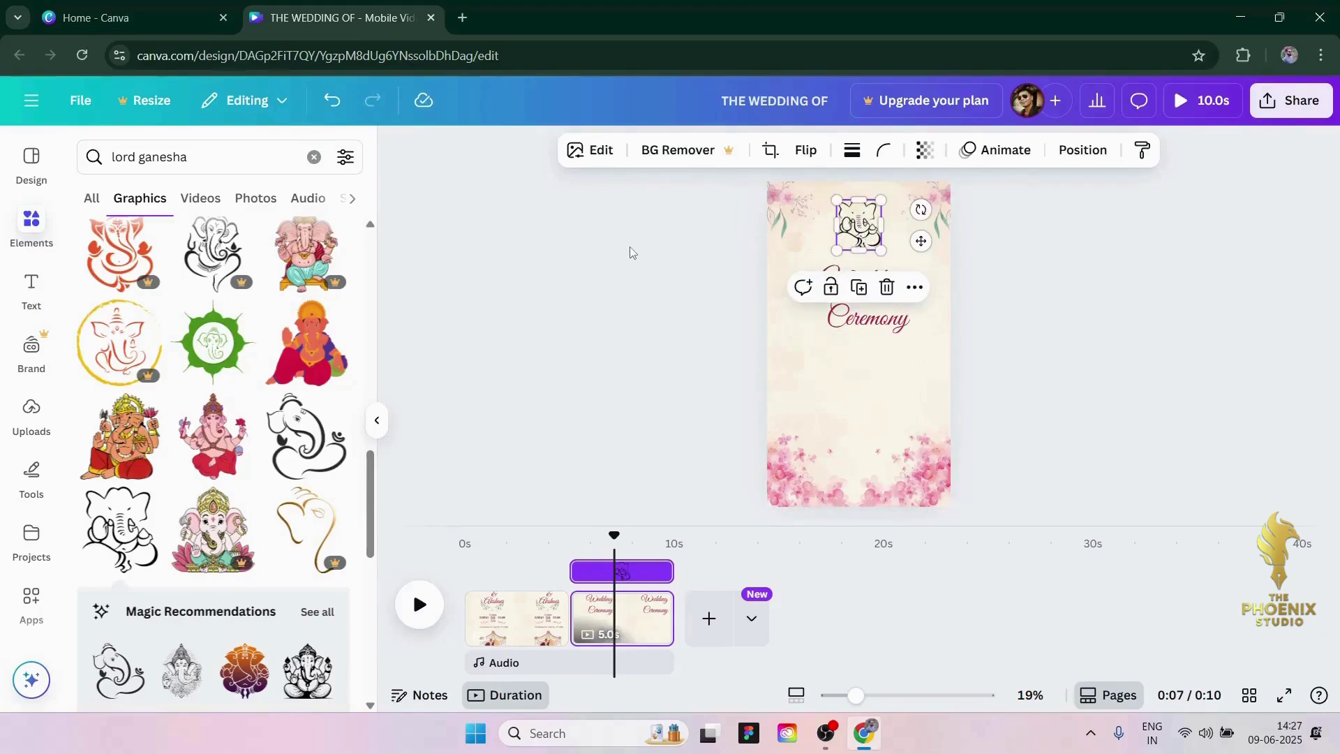
pyautogui.click(630, 252)
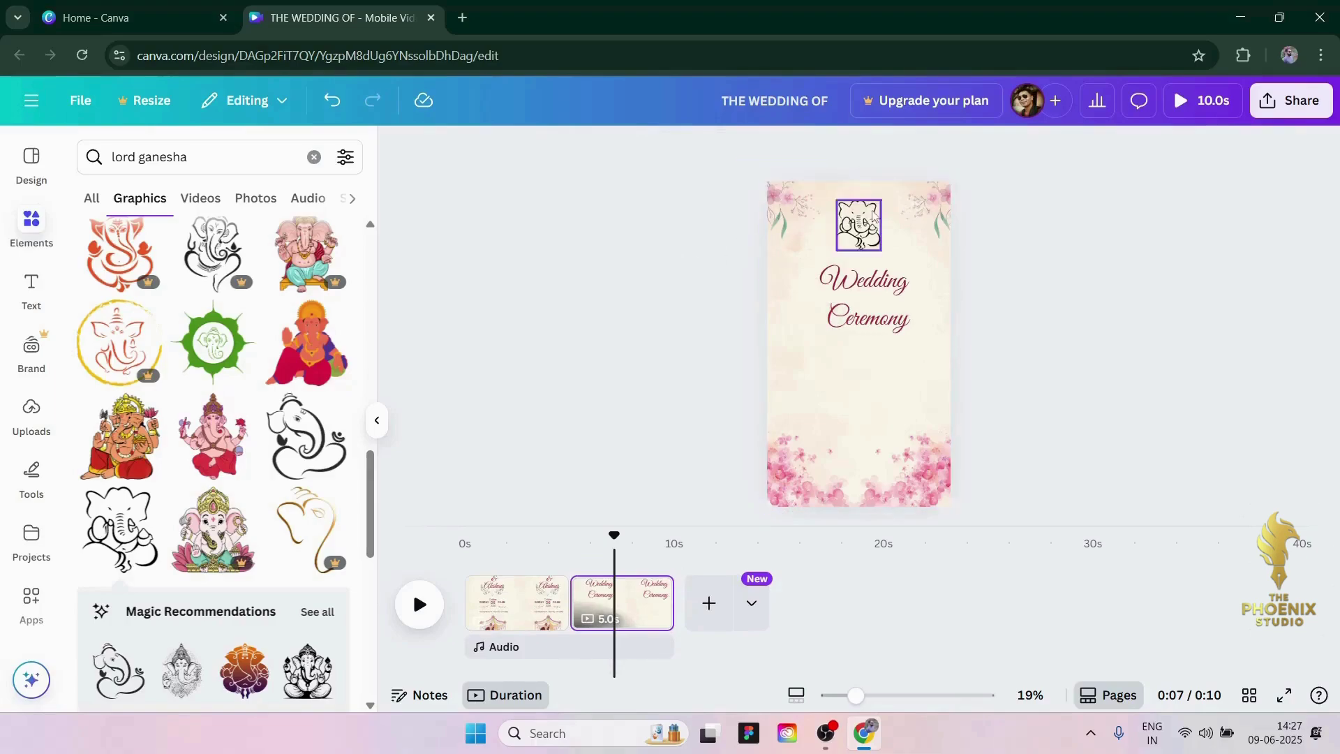
pyautogui.click(848, 228)
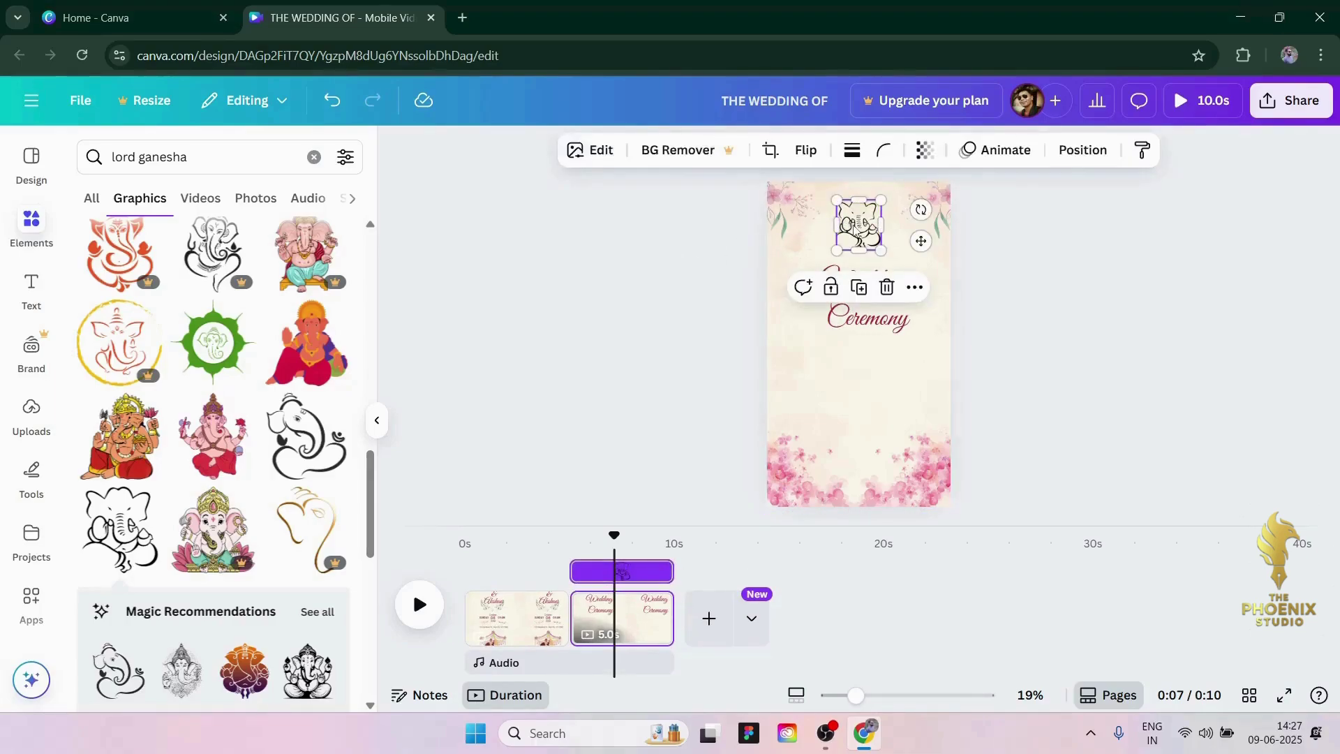
# Step: Nudge the line-art Ganesha on the second page slightly higher and check its image editing options
pyautogui.click(601, 152)
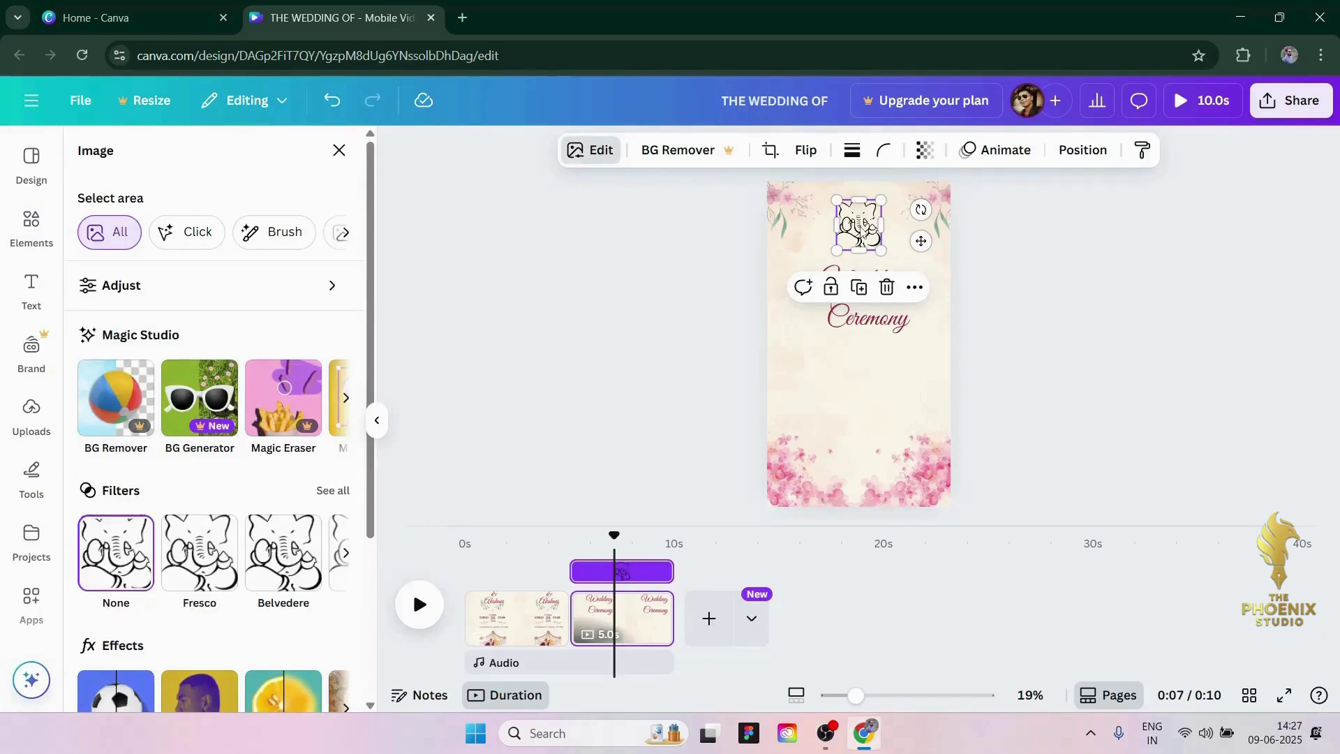
pyautogui.moveTo(861, 224); pyautogui.dragTo(863, 214)
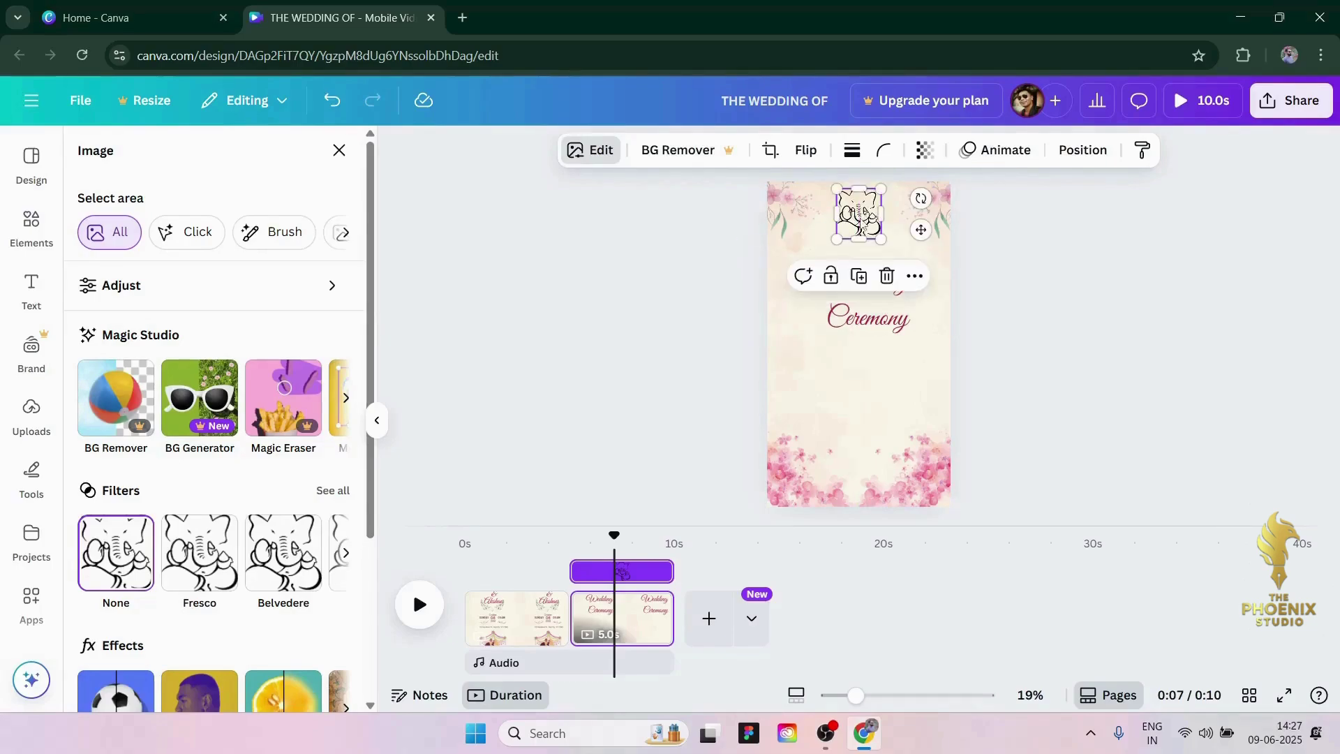
pyautogui.press('Escape')
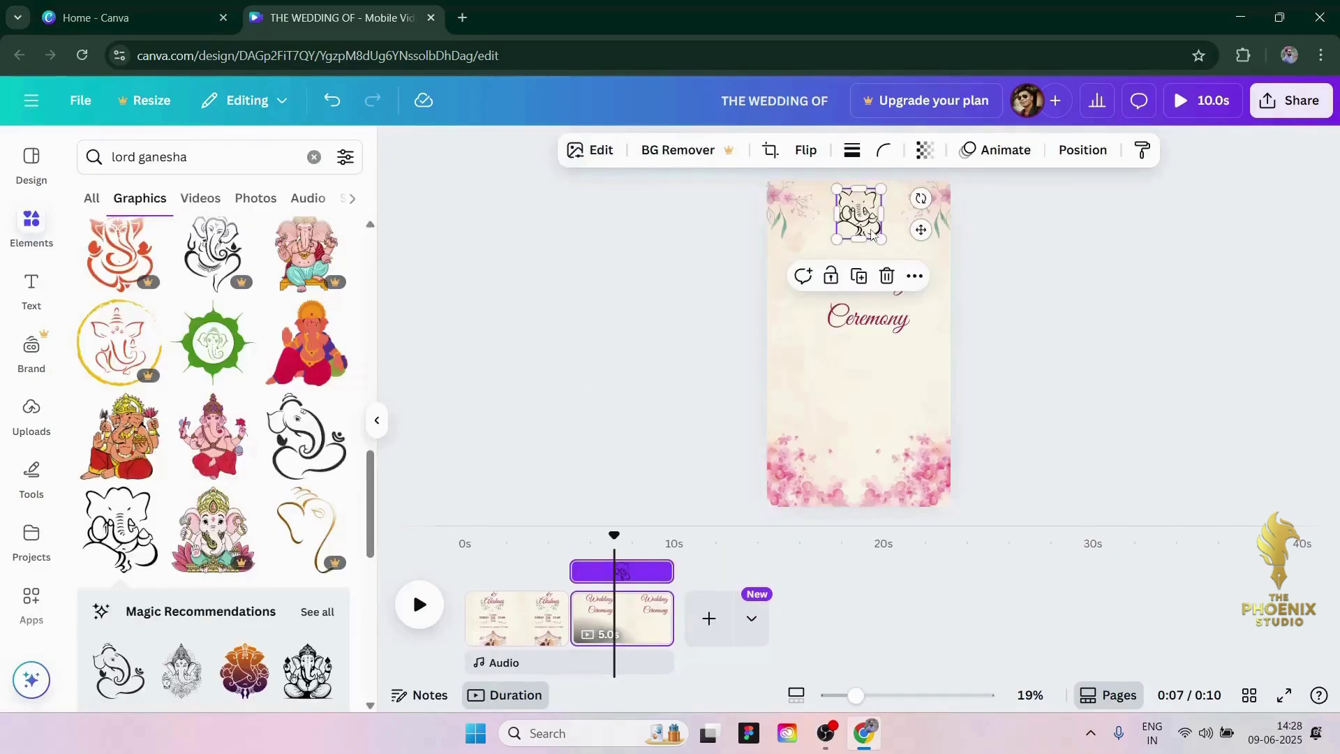
pyautogui.press('Escape')
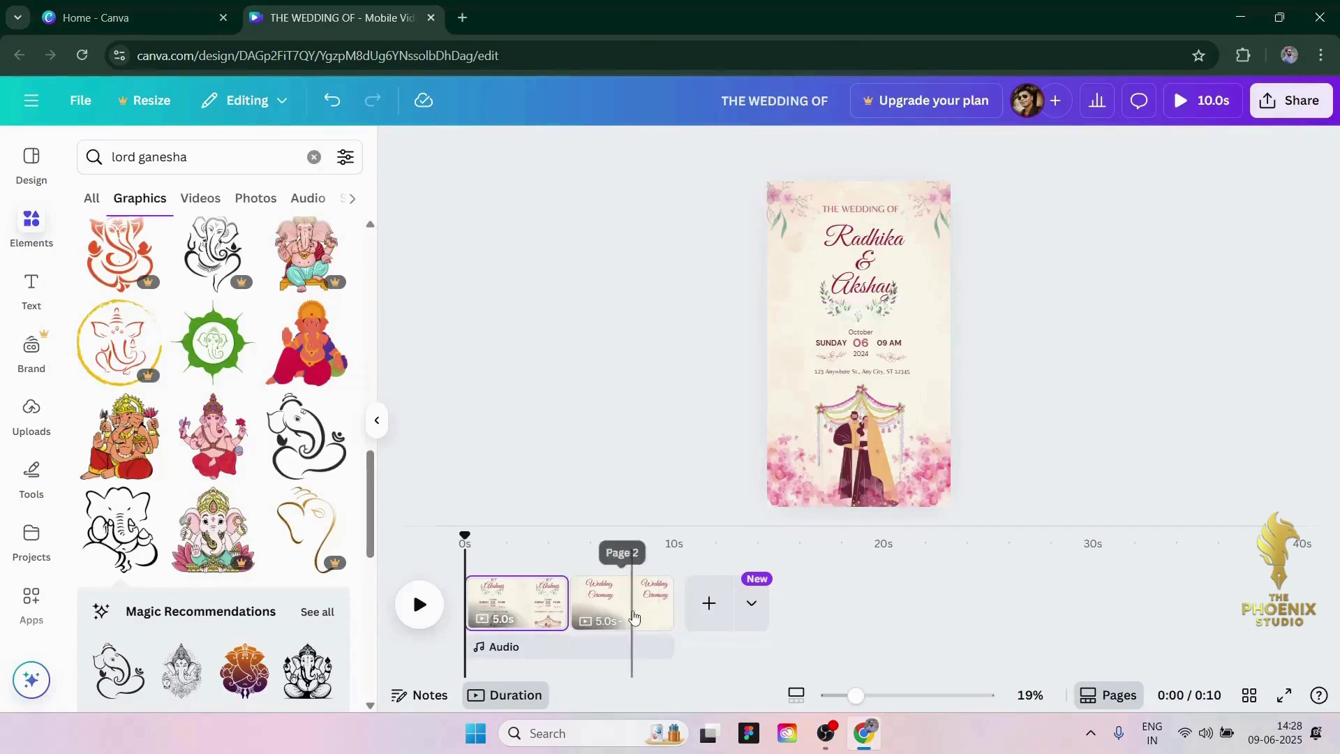
pyautogui.click(632, 601)
pyautogui.click(864, 217)
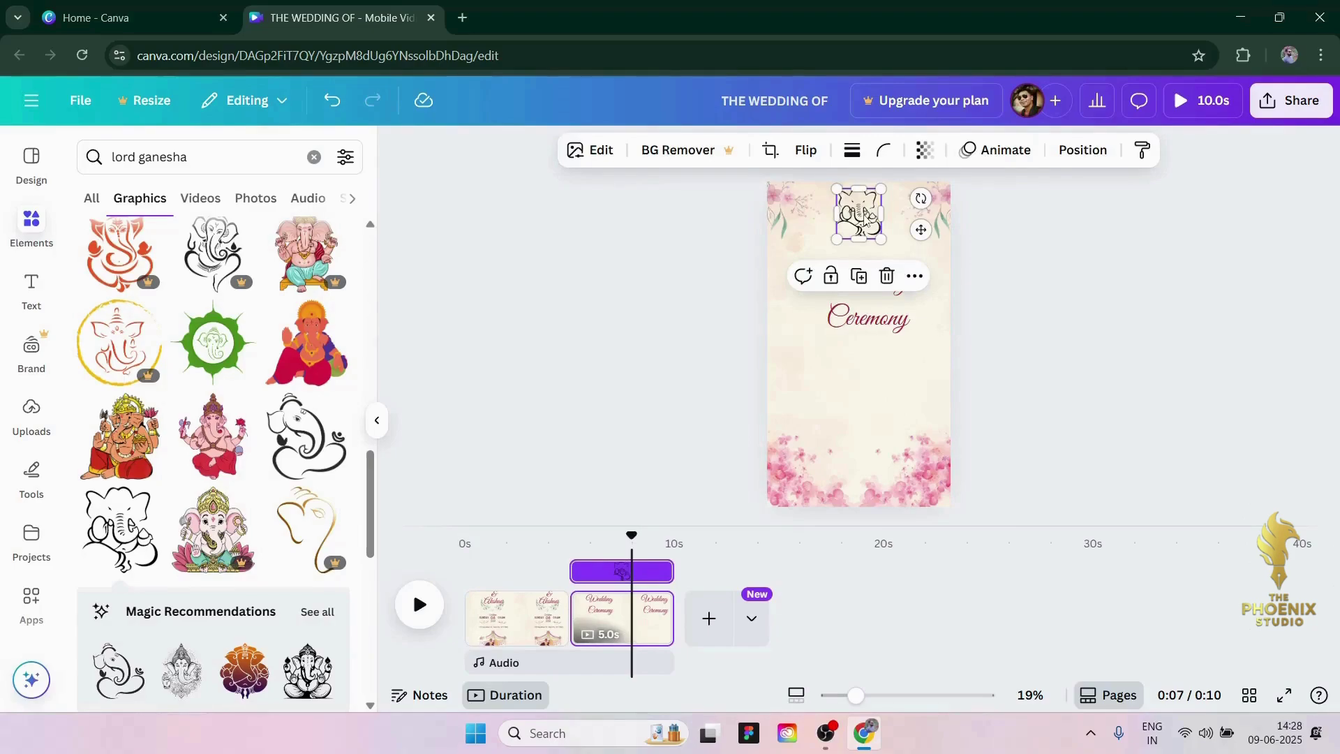
# Step: Replace the line-art Ganesha with the solid black ornate Ganesha head graphic from the "lord ganesha" results
pyautogui.scroll(-5, 237, 349)
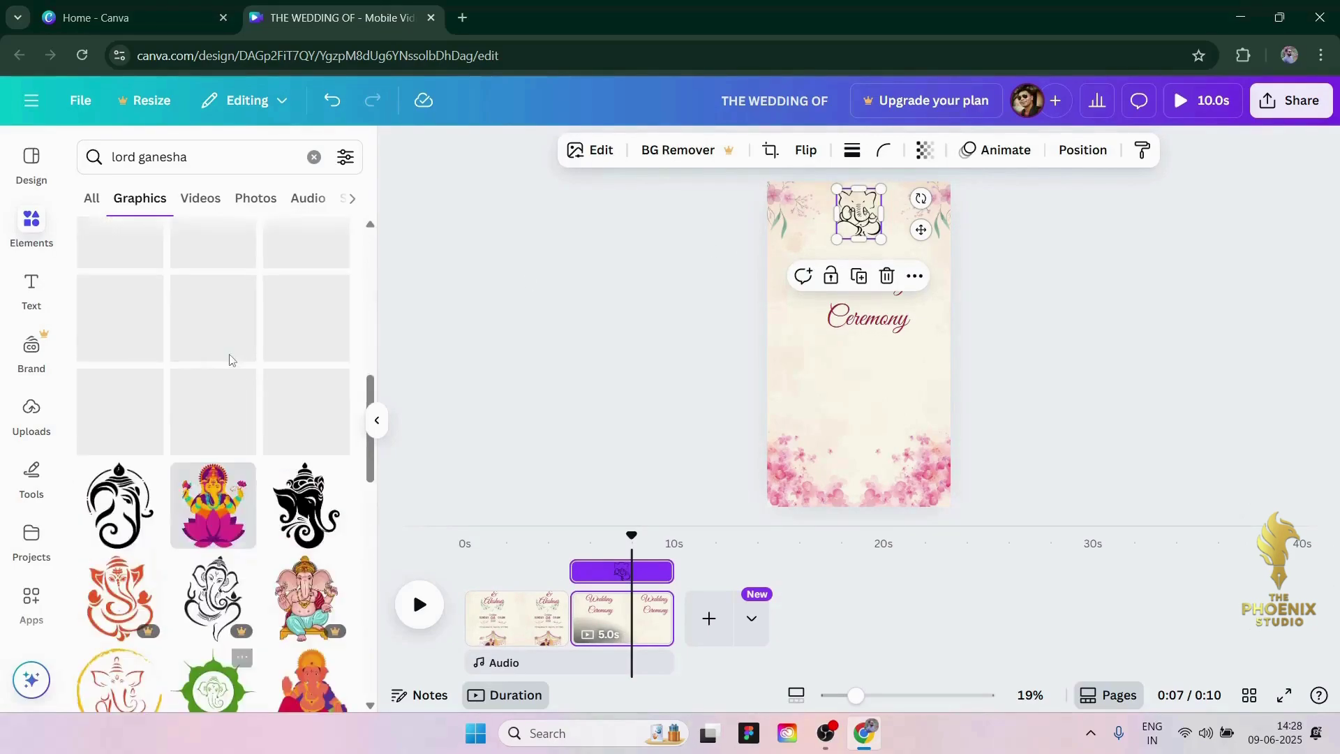
pyautogui.scroll(5, 195, 411)
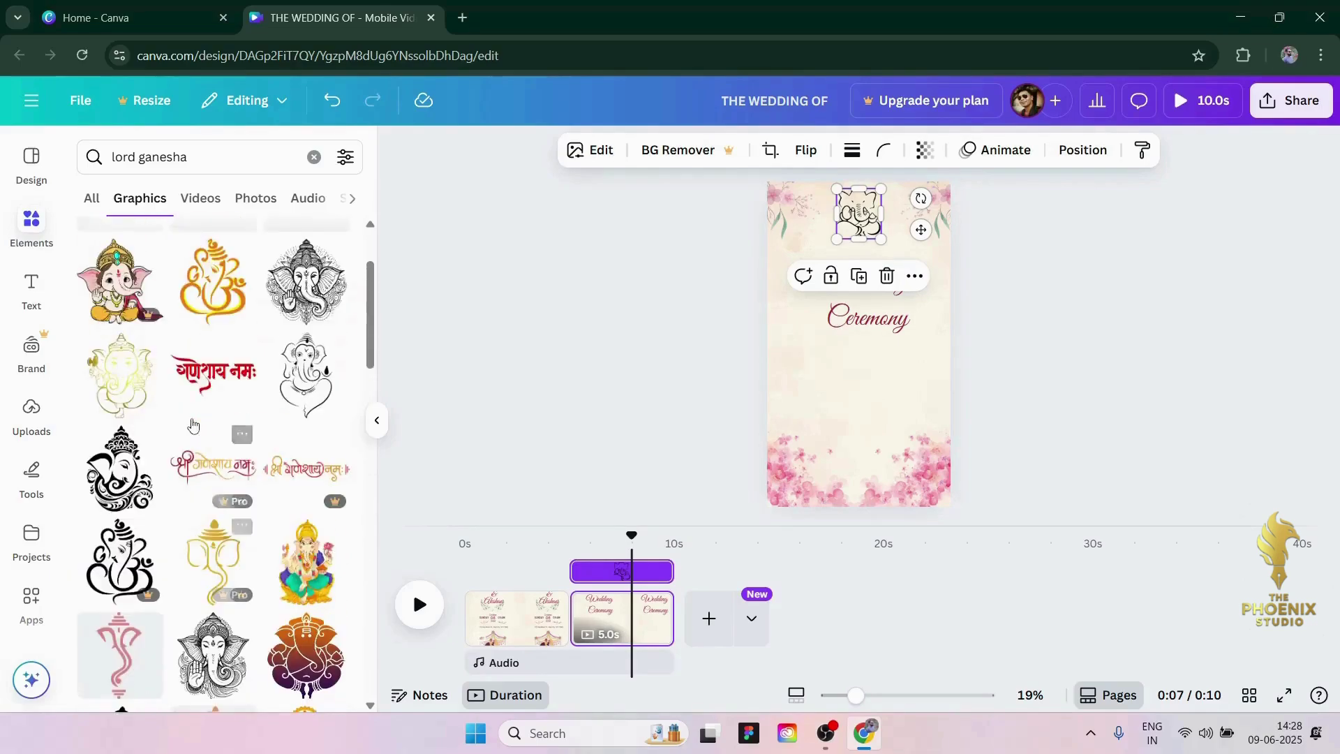
pyautogui.scroll(-5, 193, 422)
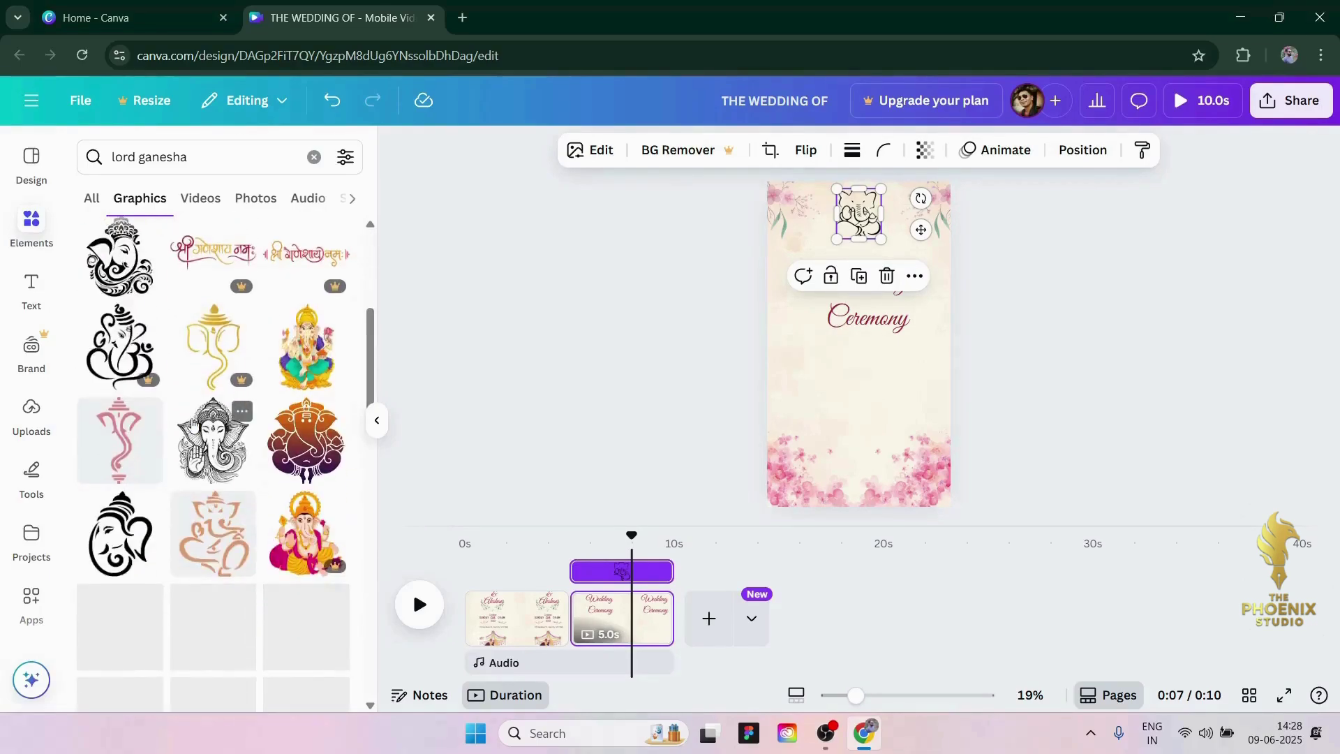
pyautogui.click(118, 253)
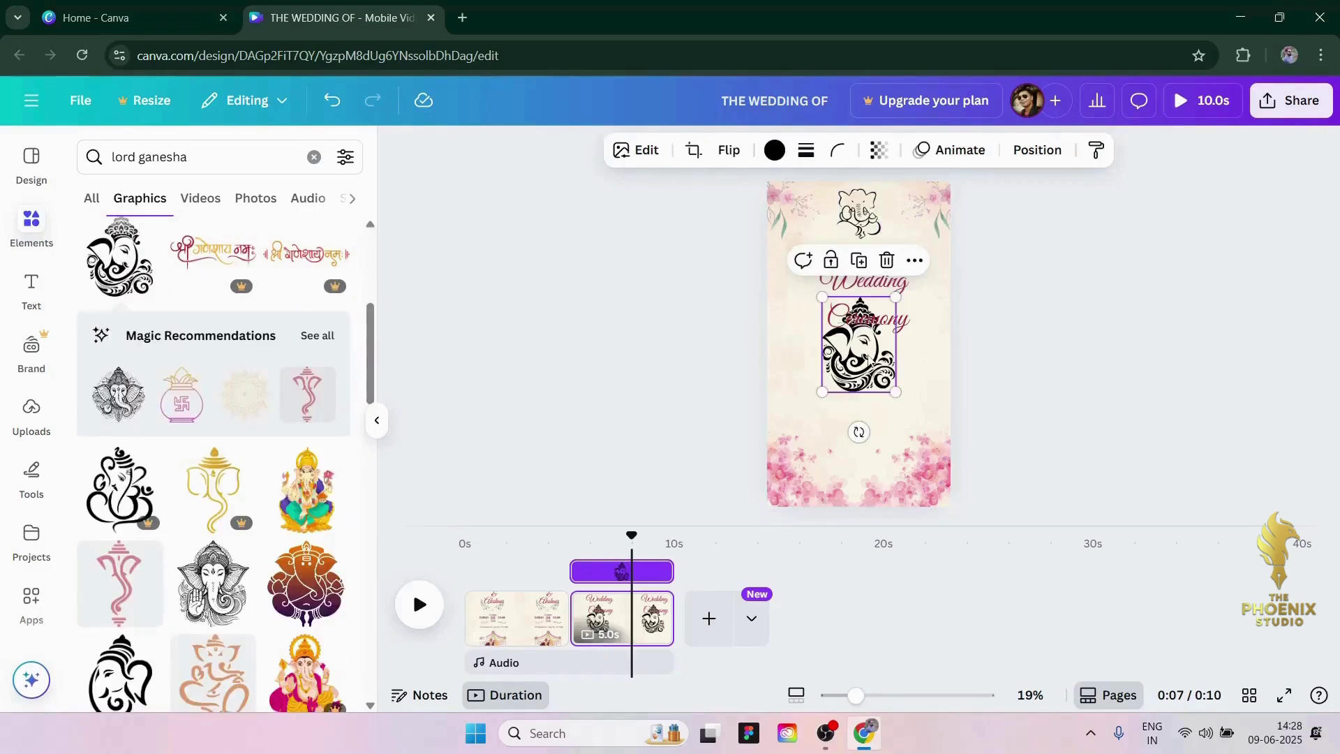
pyautogui.click(858, 212)
pyautogui.press('Delete')
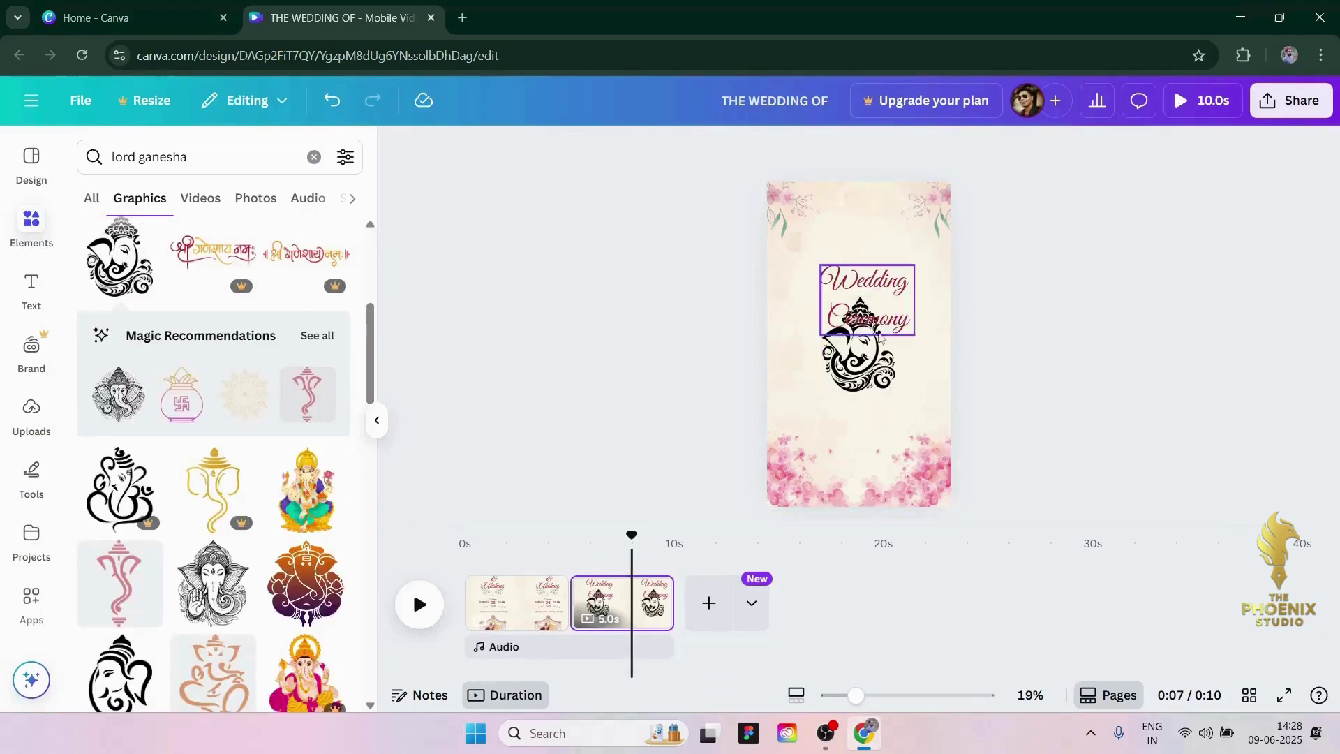
# Step: Move the ornate Ganesha to the upper part of the page and shrink it to fit above the "Wedding Ceremony" heading
pyautogui.click(866, 352)
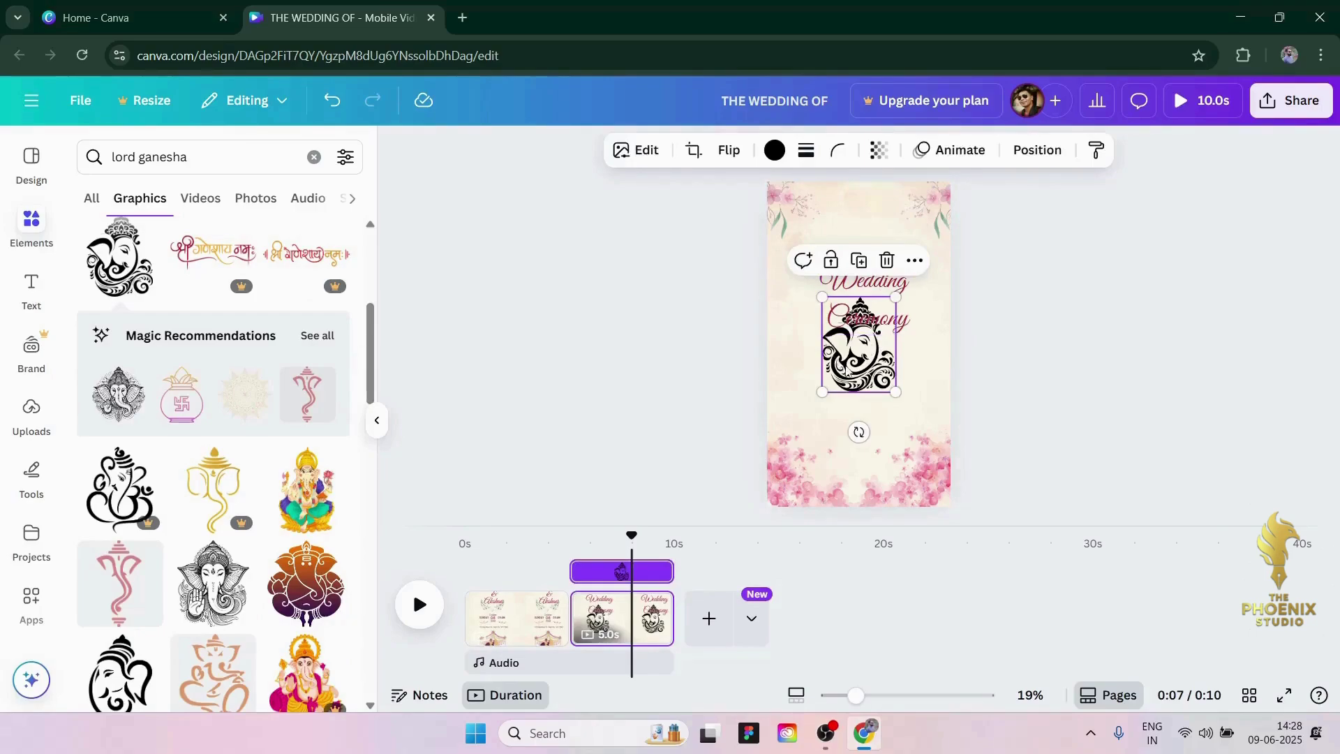
pyautogui.moveTo(846, 342); pyautogui.dragTo(841, 228)
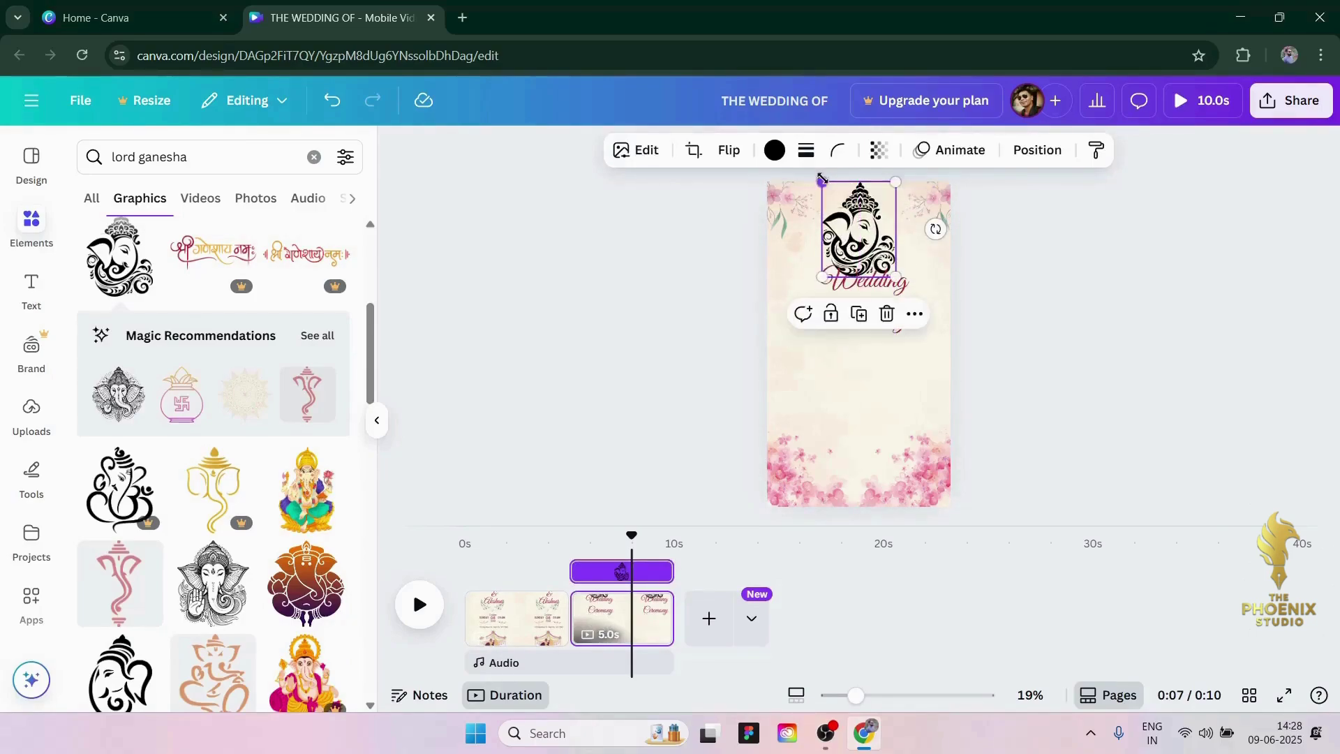
pyautogui.moveTo(822, 183); pyautogui.dragTo(867, 217)
# Step: Recolour the ornate Ganesha graphic dark crimson from the document colours, trying the neighbouring dark reds first
pyautogui.click(774, 150)
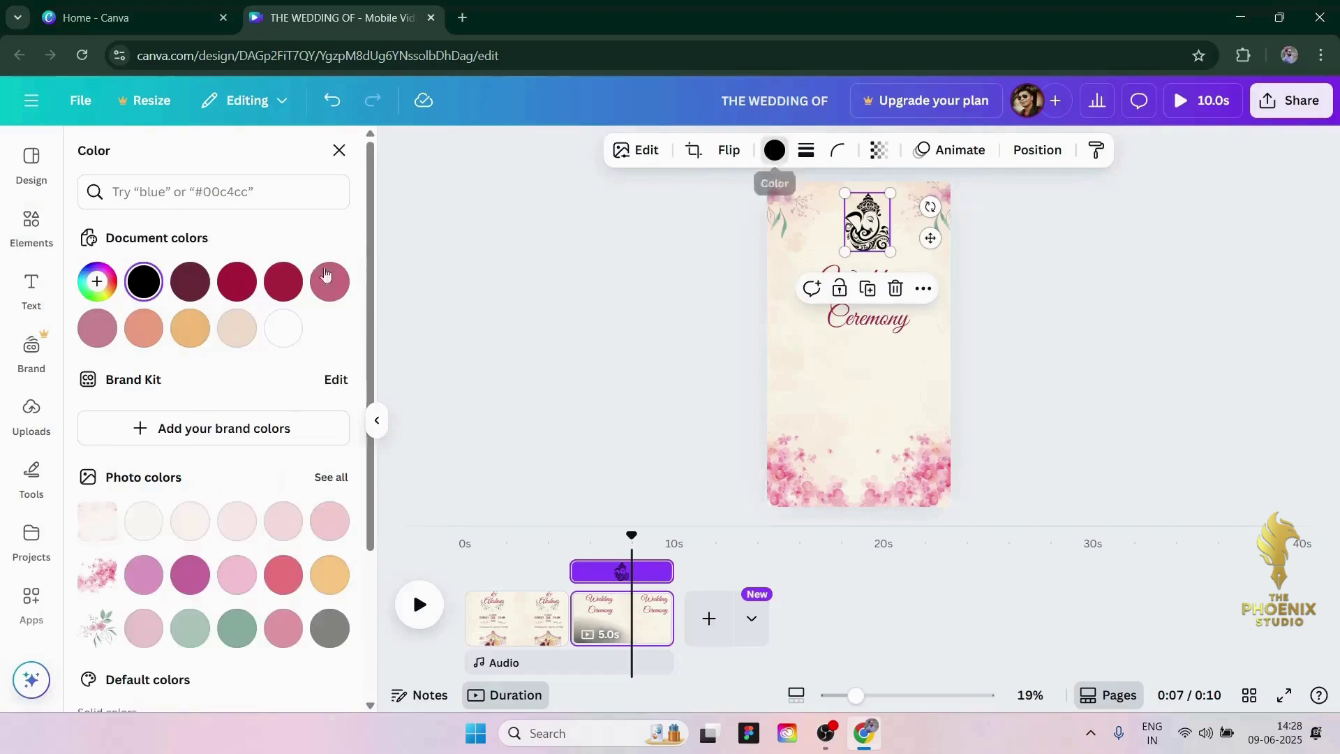
pyautogui.click(286, 281)
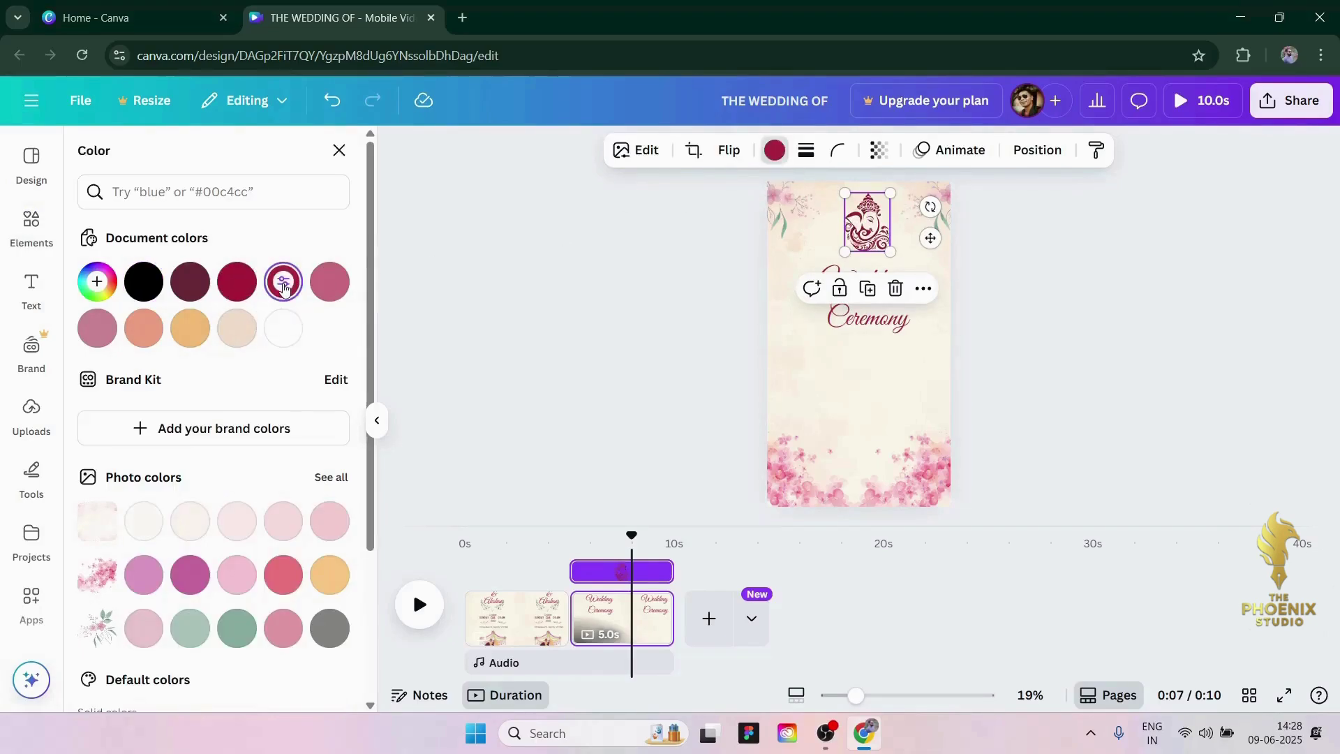
pyautogui.click(190, 282)
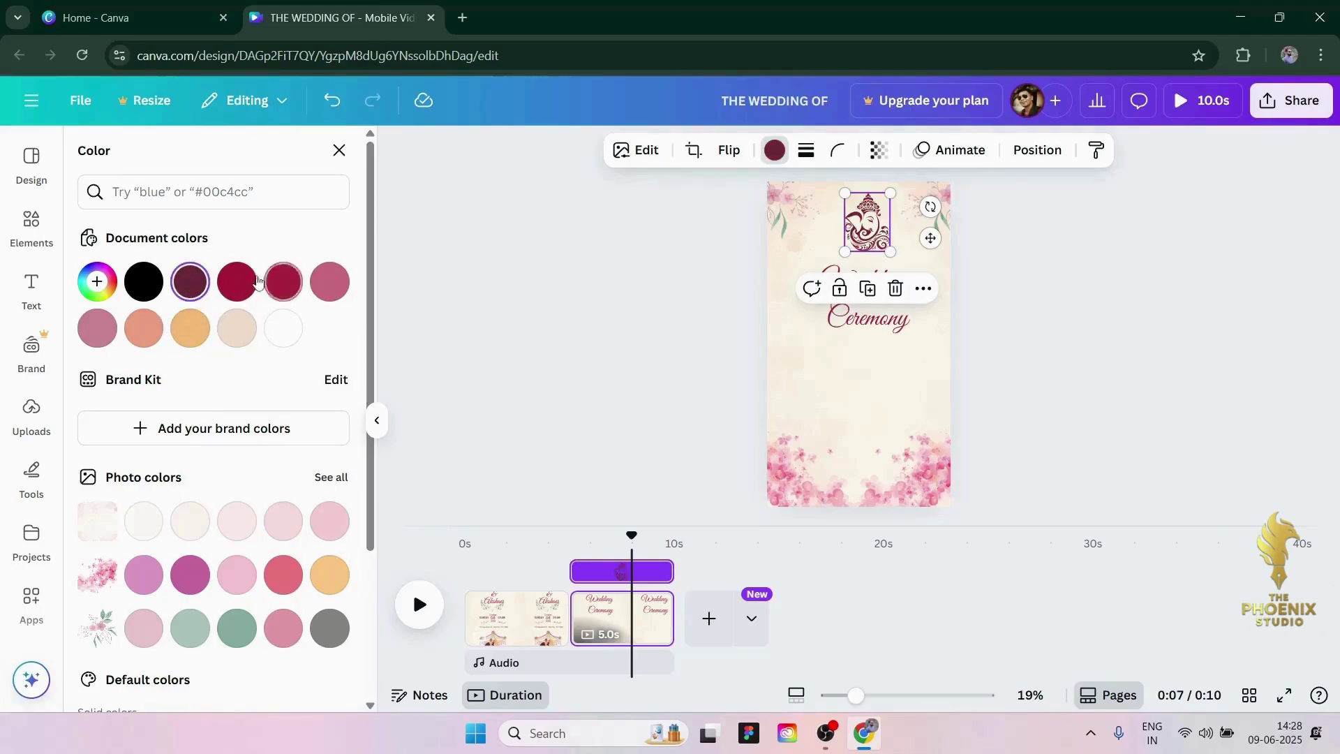
pyautogui.click(237, 282)
pyautogui.press('Escape')
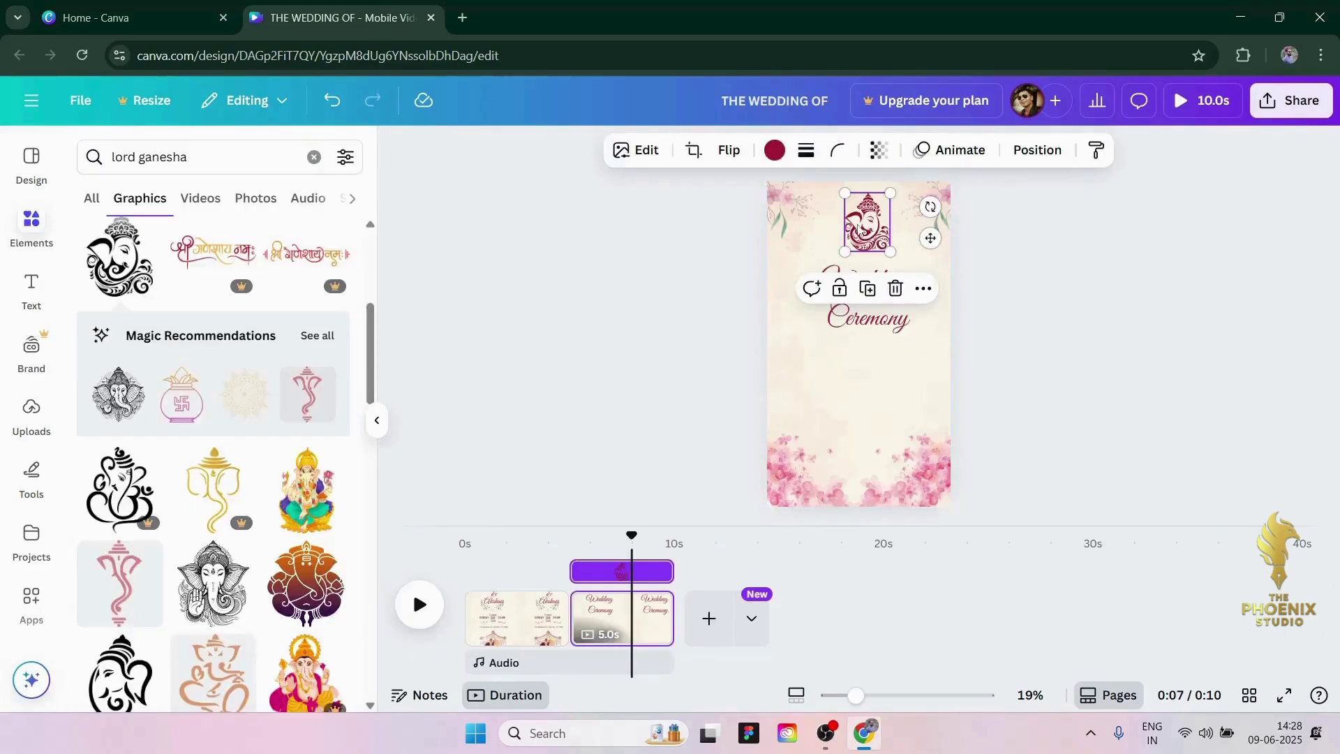
pyautogui.click(1005, 257)
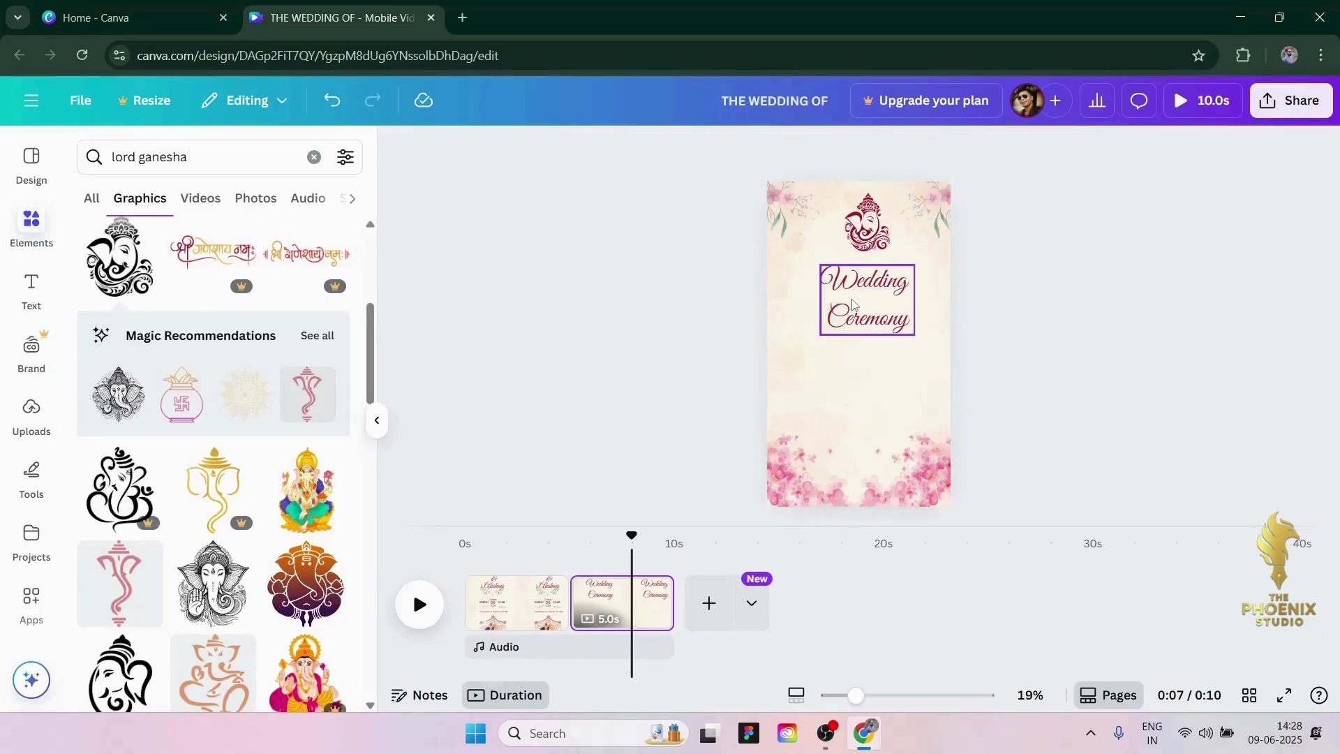
# Step: Insert the pale gold circular mandala from a "mandela art" graphics search and place it below the "Wedding Ceremony" heading
pyautogui.click(852, 304)
pyautogui.click(210, 156)
pyautogui.moveTo(209, 156); pyautogui.dragTo(84, 170)
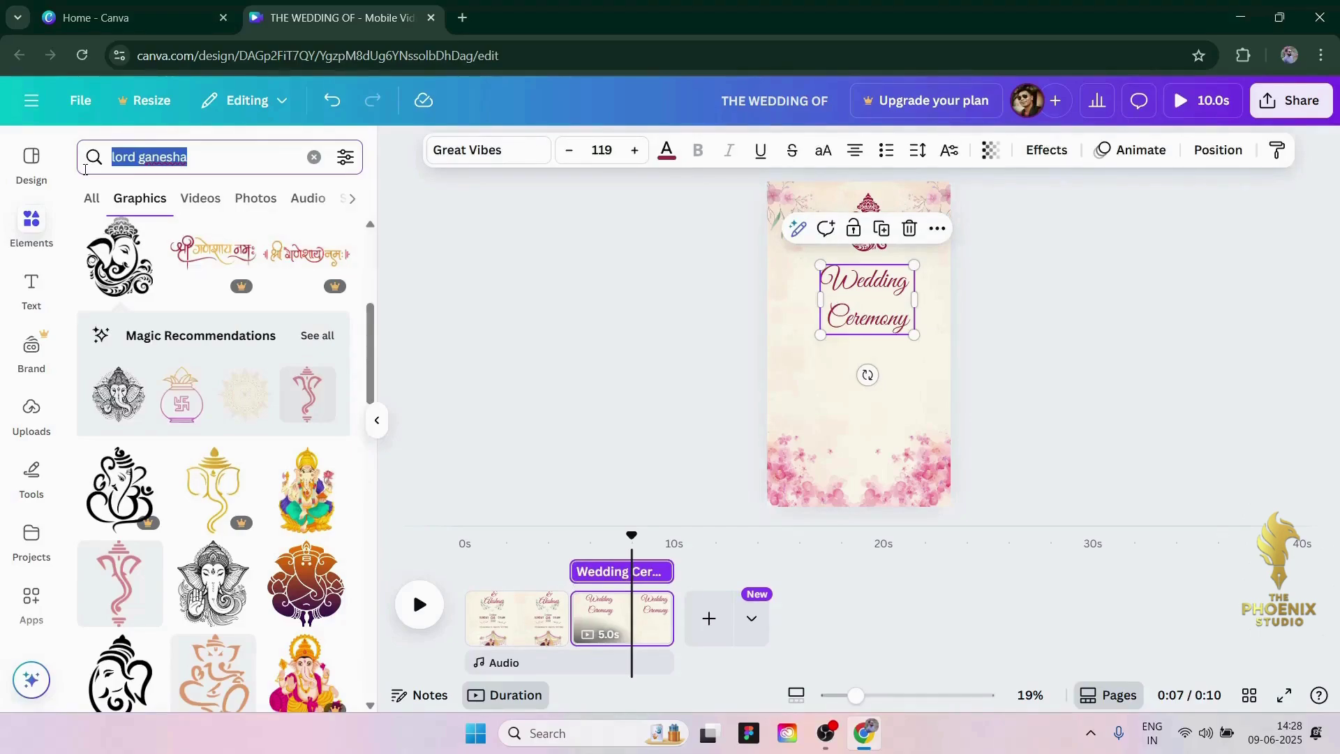
pyautogui.write('mandel')
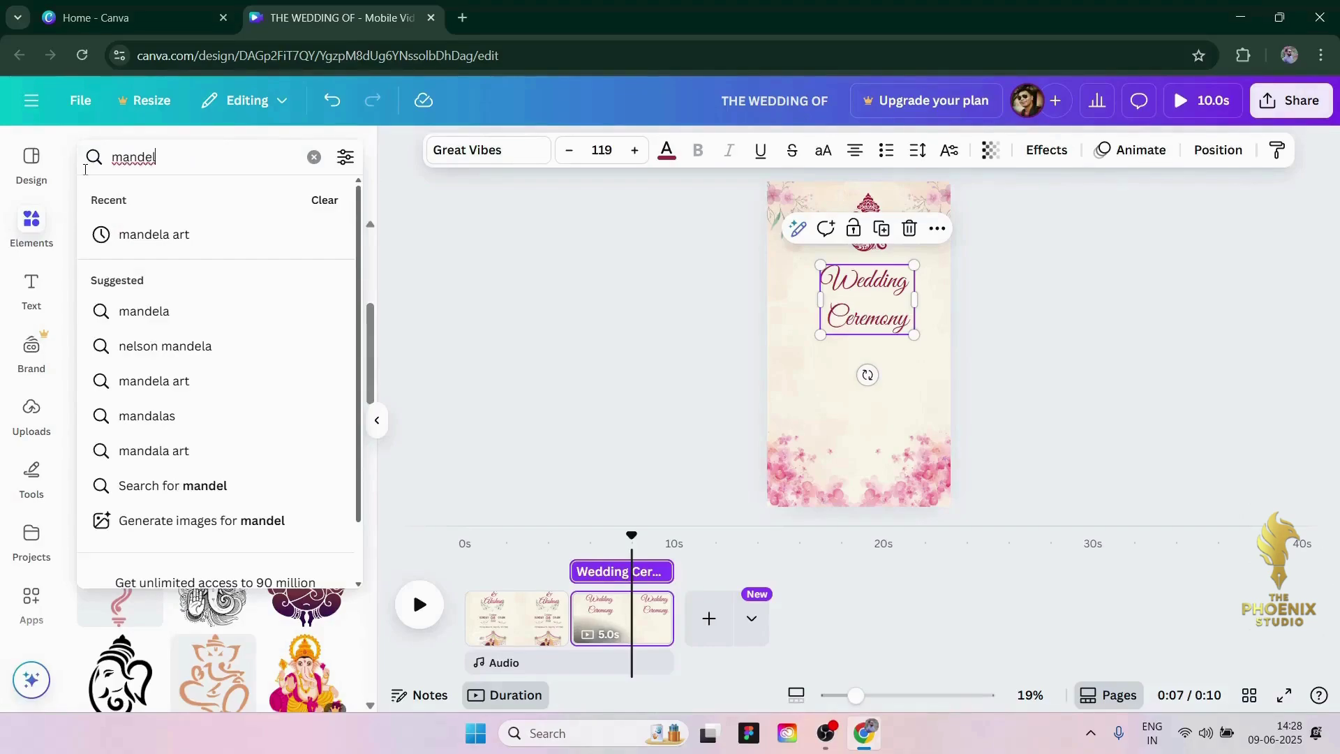
pyautogui.click(141, 234)
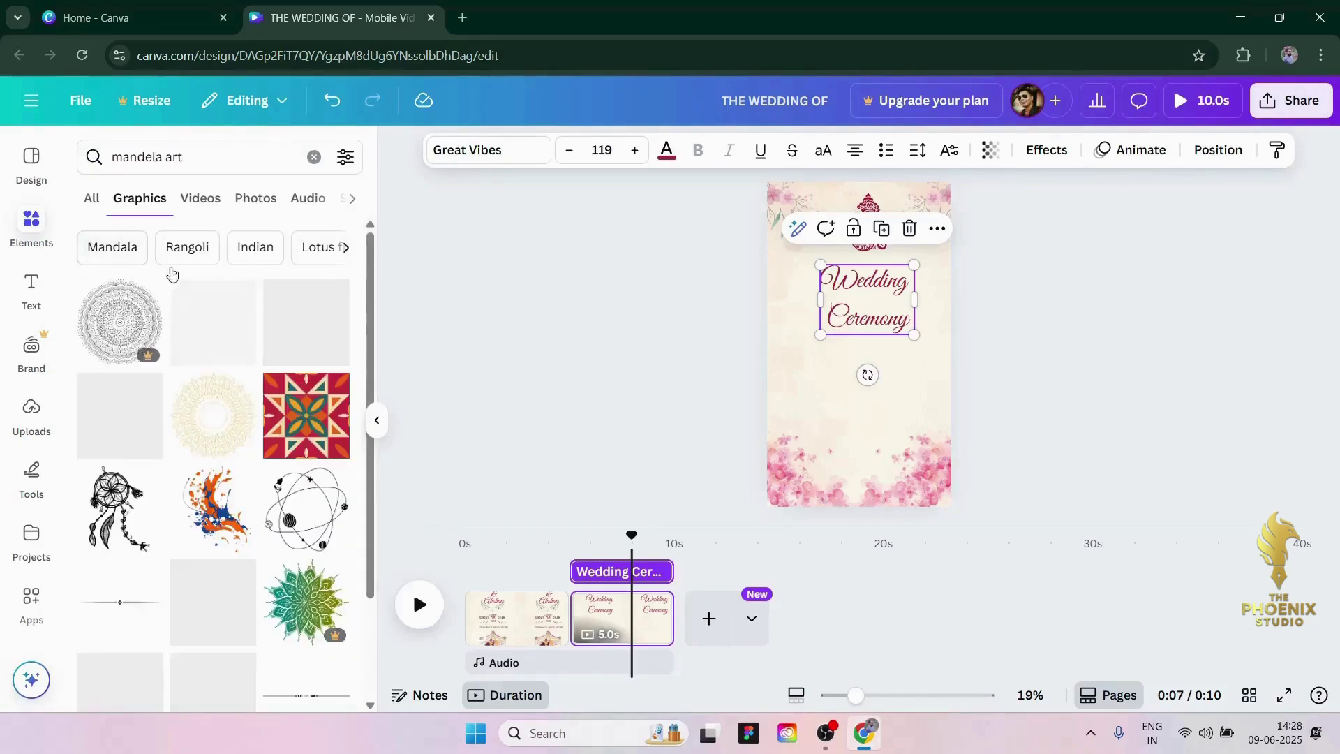
pyautogui.click(212, 395)
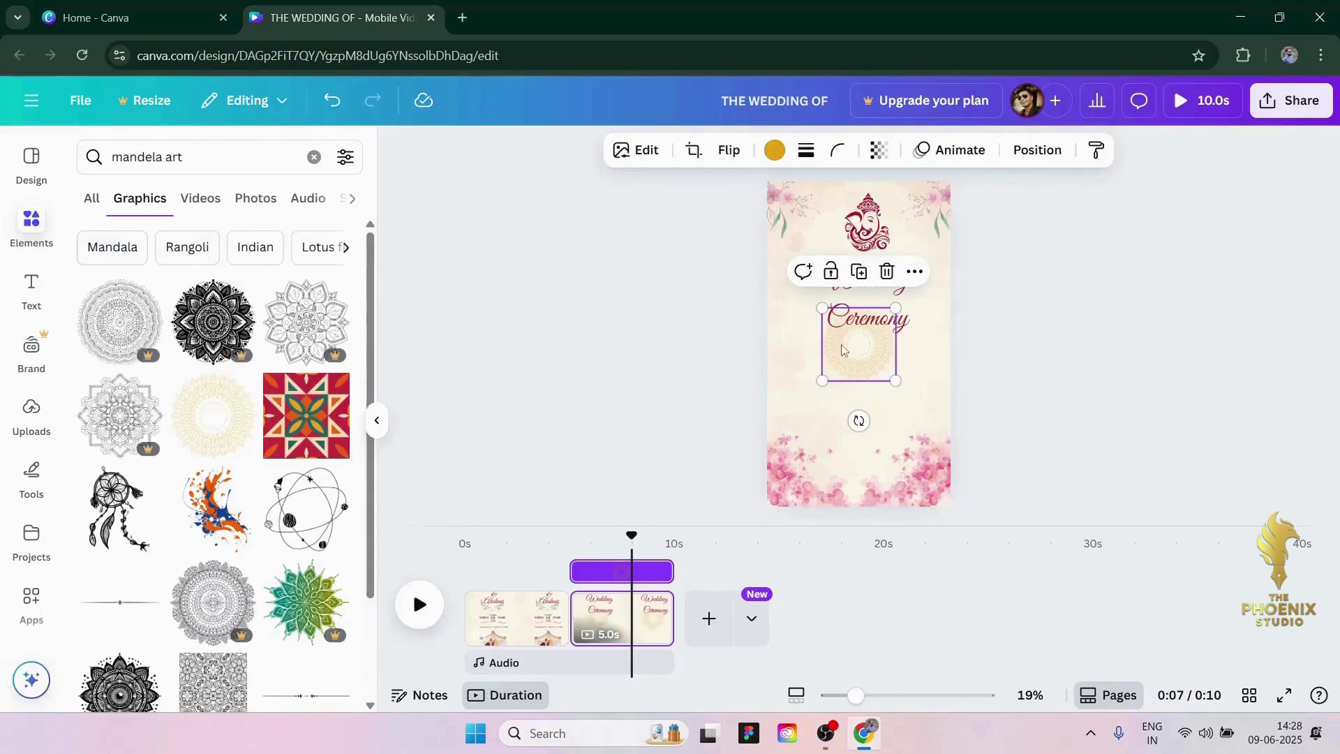
pyautogui.moveTo(847, 352); pyautogui.dragTo(862, 390)
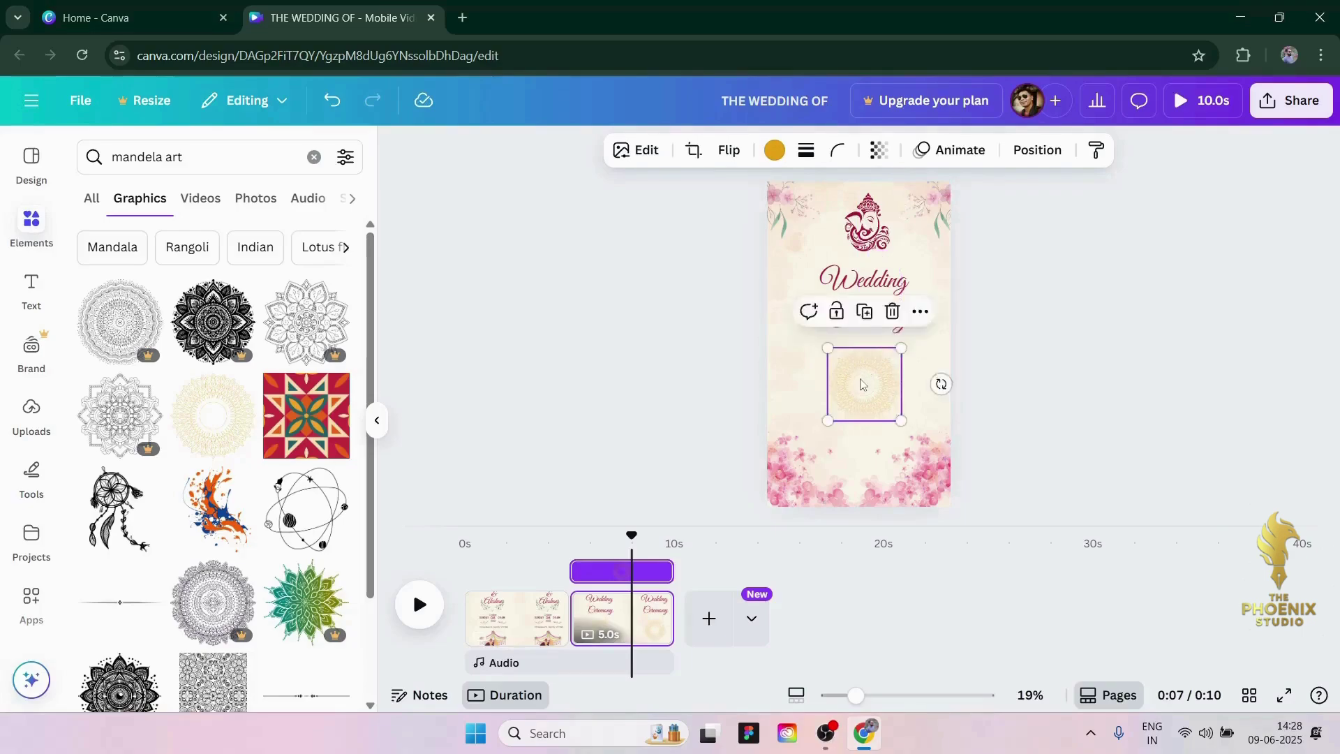
# Step: Apply the Rotate add-on animation effect to the gold mandala
pyautogui.click(938, 155)
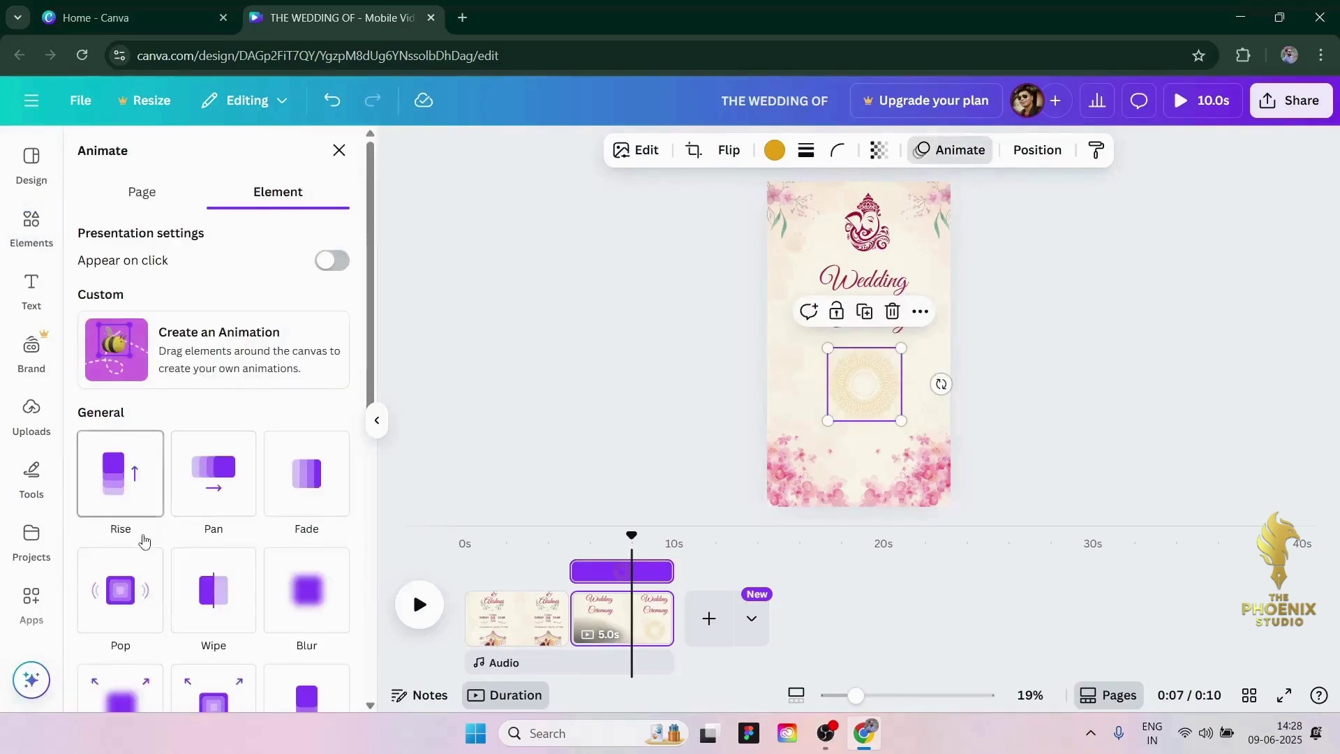
pyautogui.scroll(-7, 144, 540)
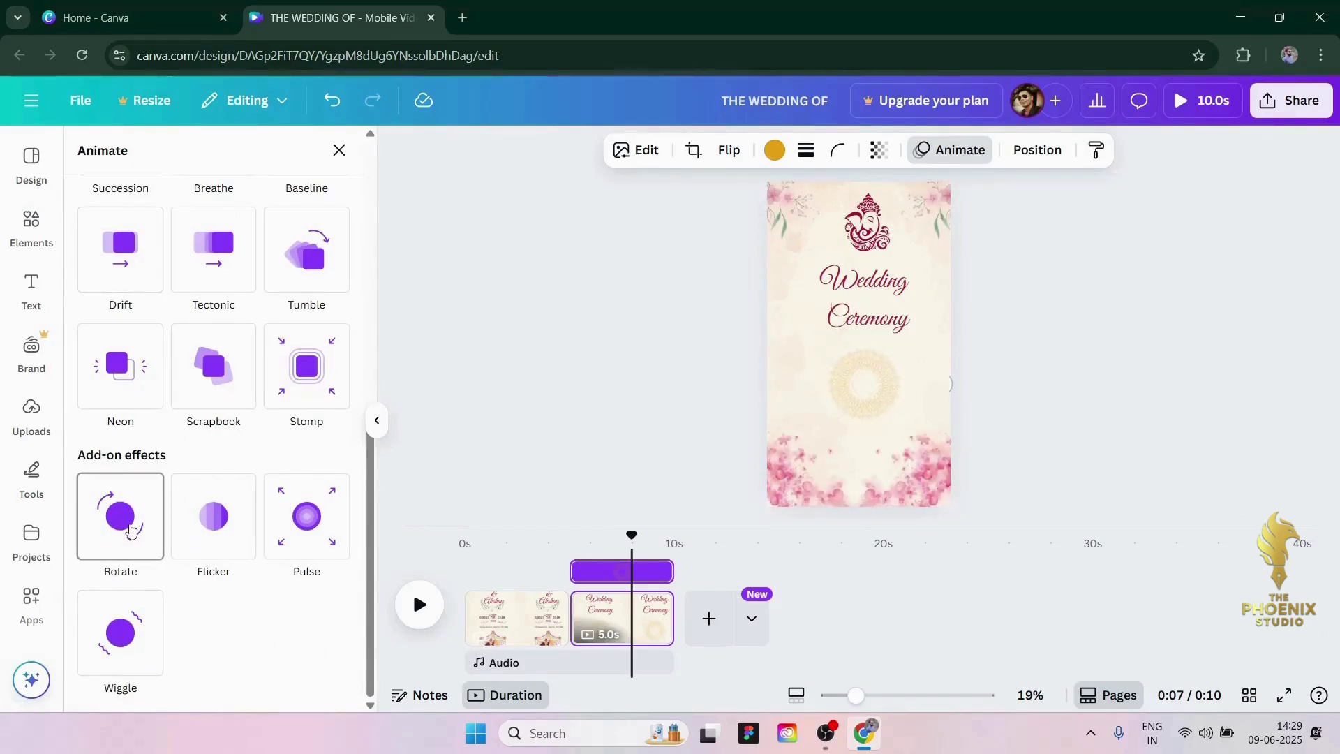
pyautogui.click(130, 529)
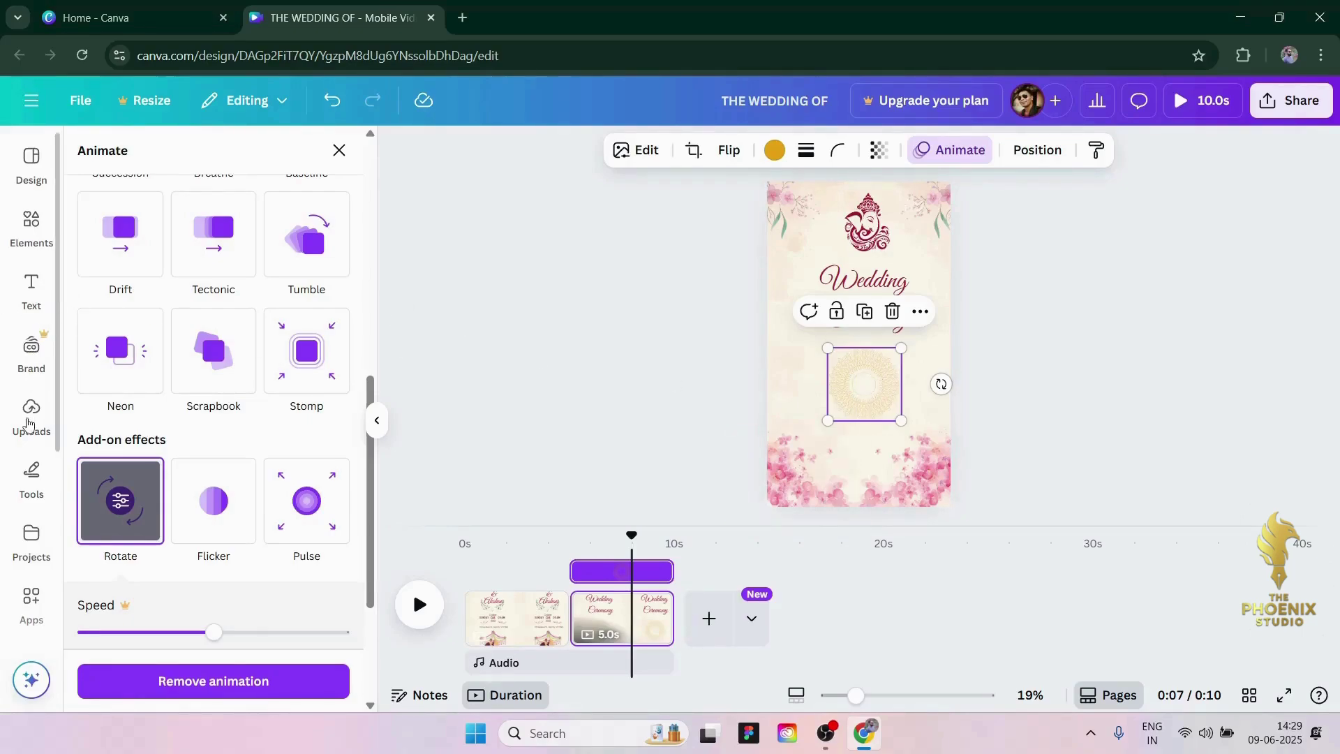
# Step: Insert the uploaded photo of the couple and place it in the lower right corner of the page
pyautogui.click(28, 416)
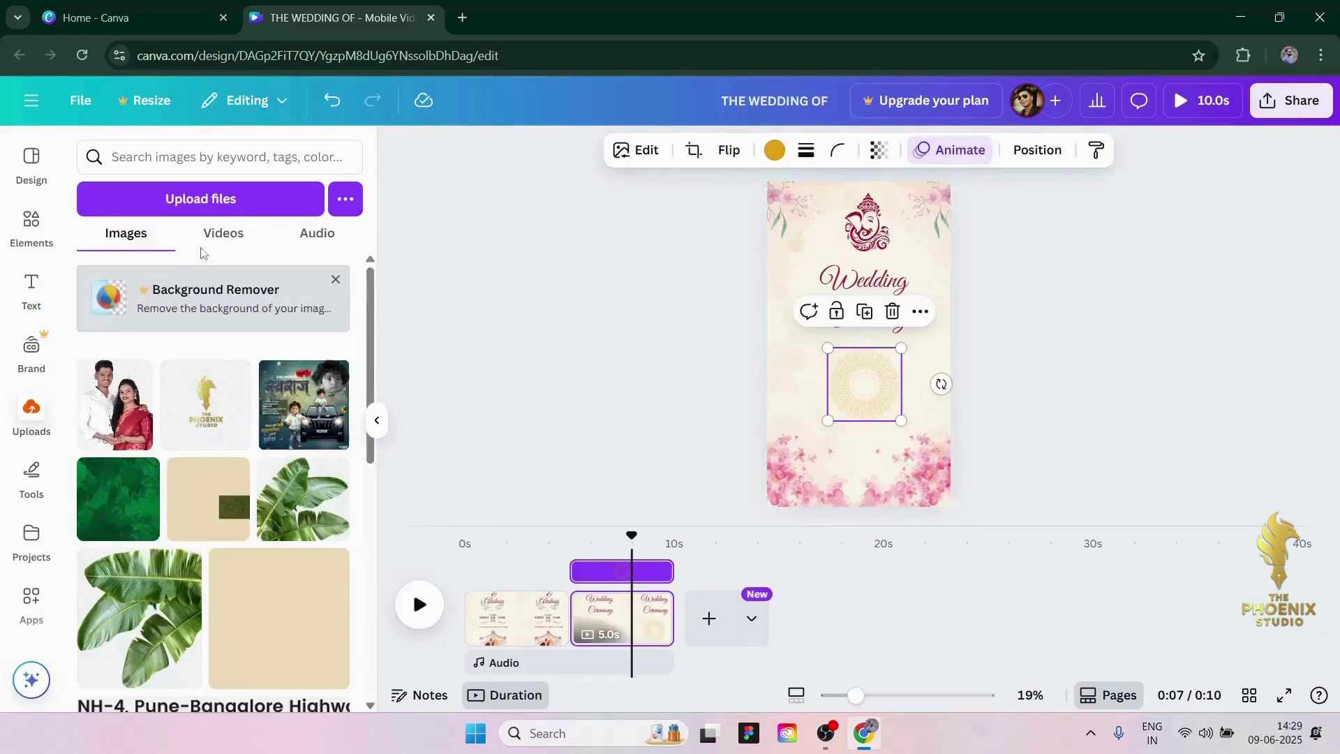
pyautogui.click(120, 412)
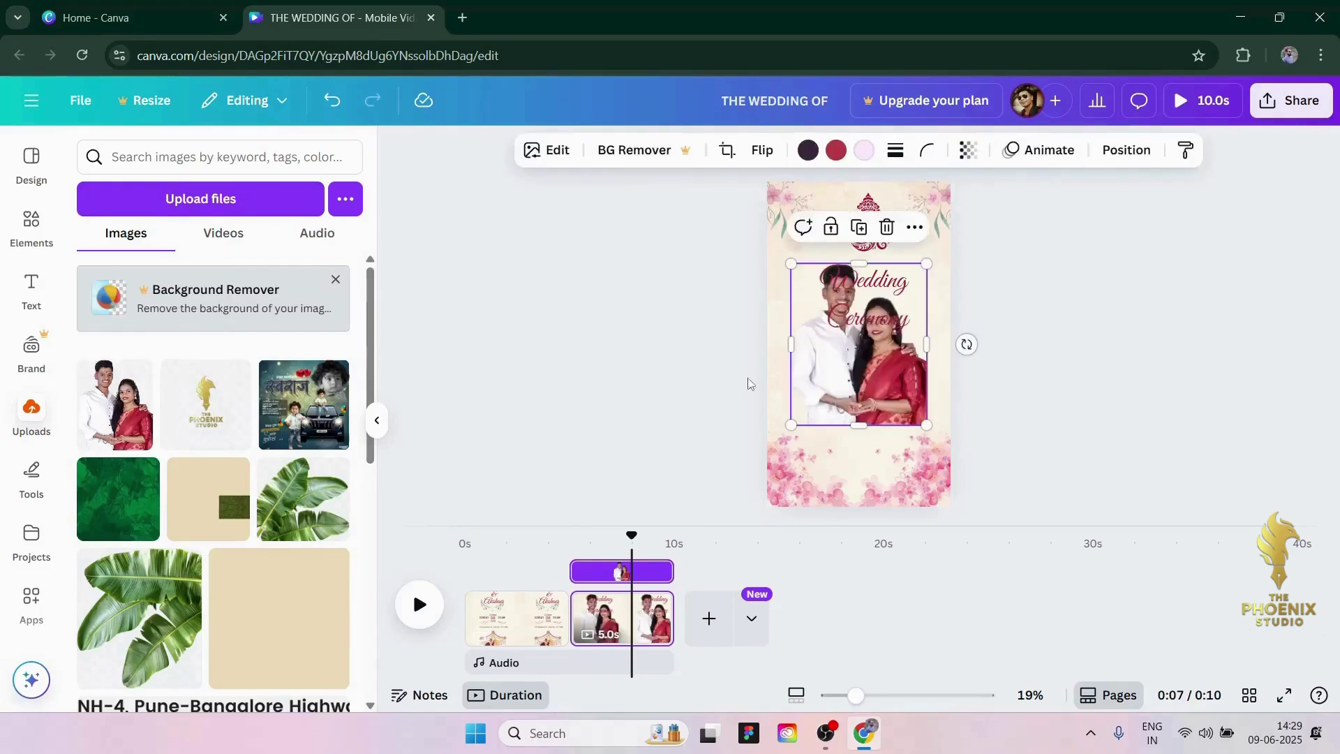
pyautogui.moveTo(845, 382); pyautogui.dragTo(871, 485)
pyautogui.click(1057, 355)
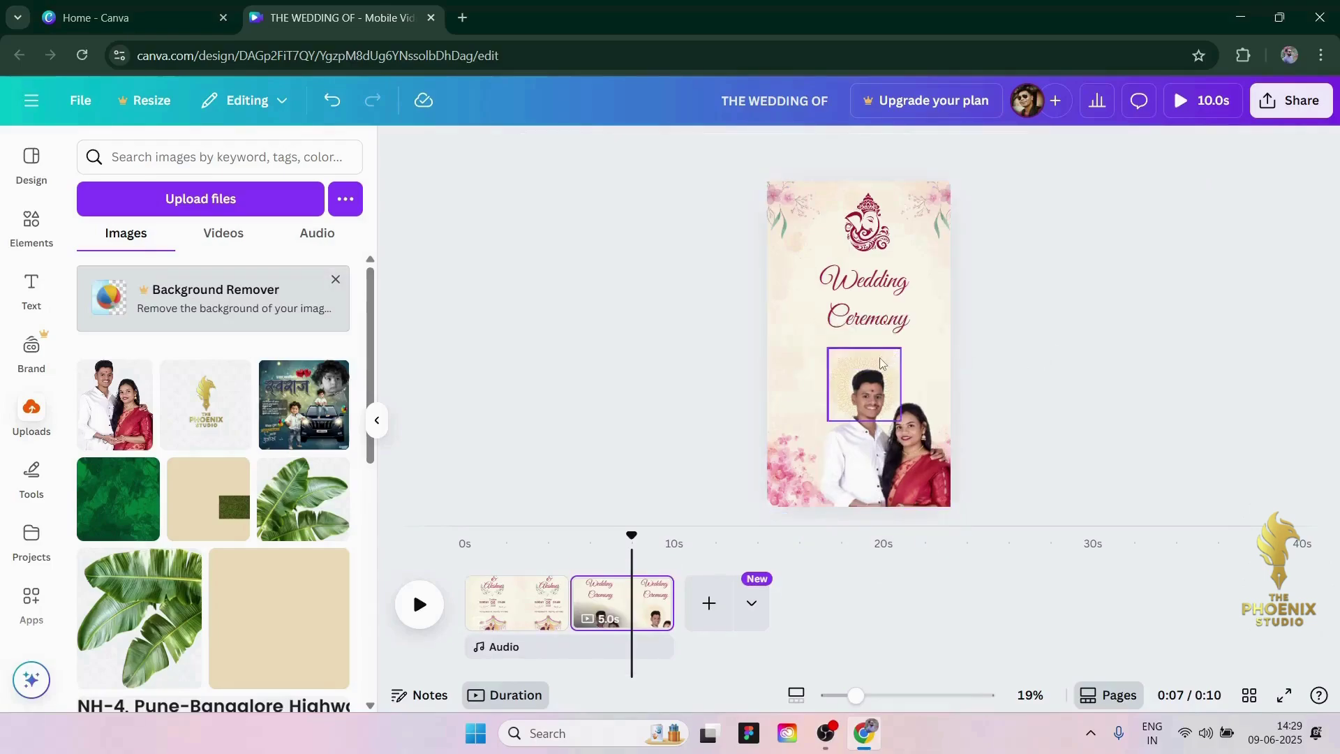
# Step: Set the gold mandala half off the page's left edge beside the heading and place a copy slightly lower on the right edge
pyautogui.click(881, 363)
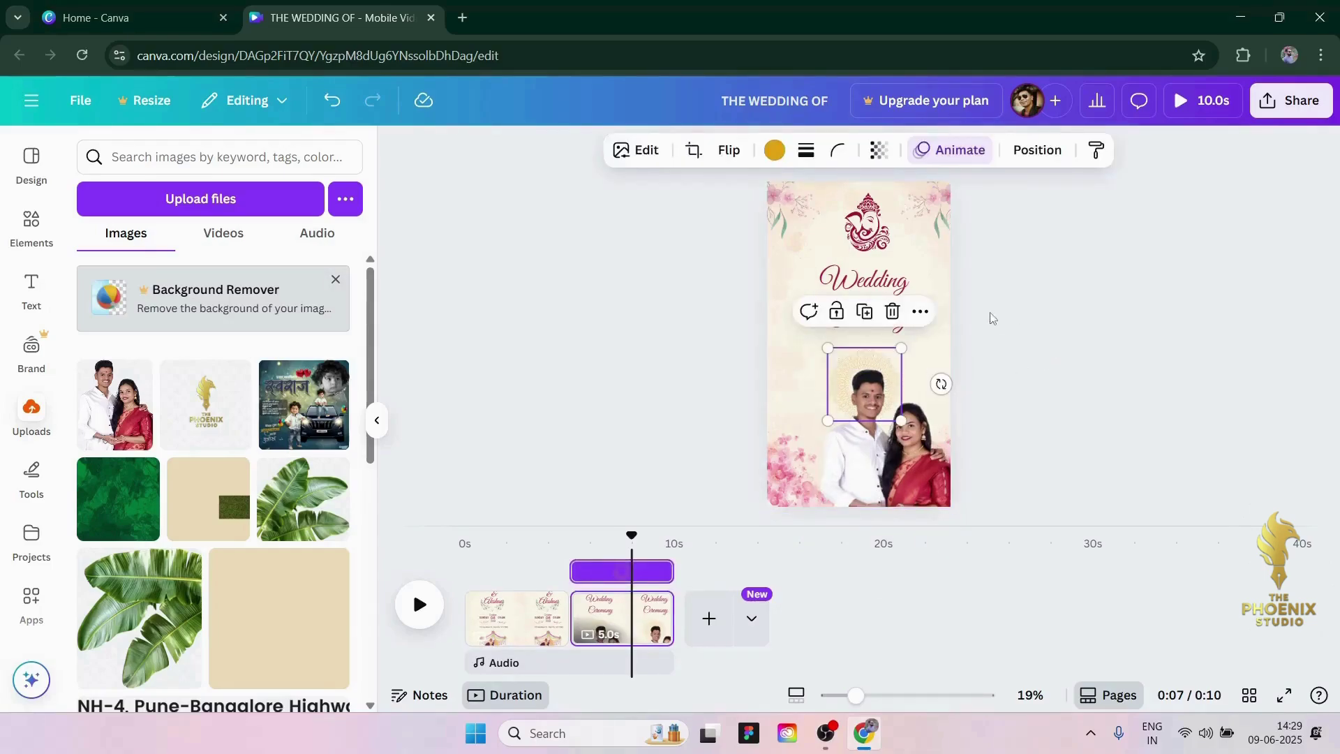
pyautogui.moveTo(860, 357); pyautogui.dragTo(766, 274)
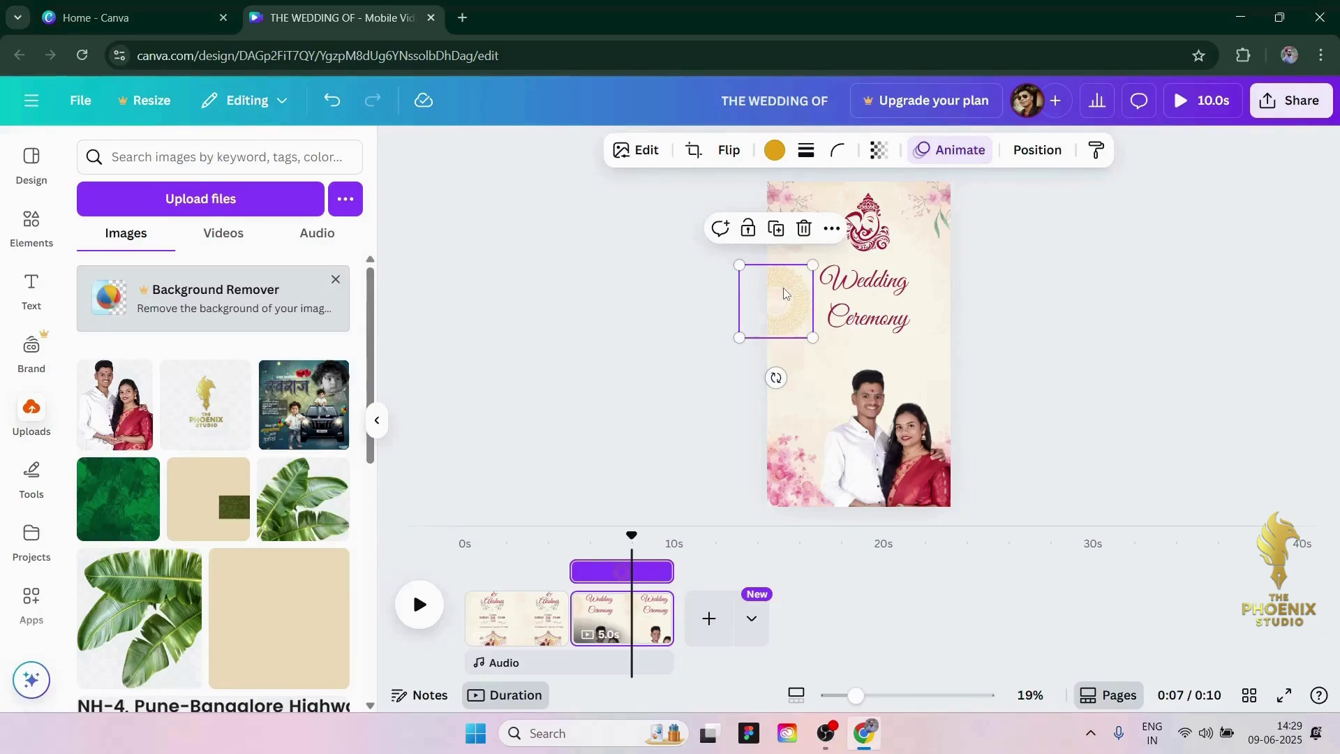
pyautogui.hotkey('shift', 'Right')
pyautogui.hotkey('shift', 'Right')
pyautogui.hotkey('shift', 'Down')
pyautogui.hotkey('shift', 'Down')
pyautogui.moveTo(787, 302); pyautogui.dragTo(939, 355)
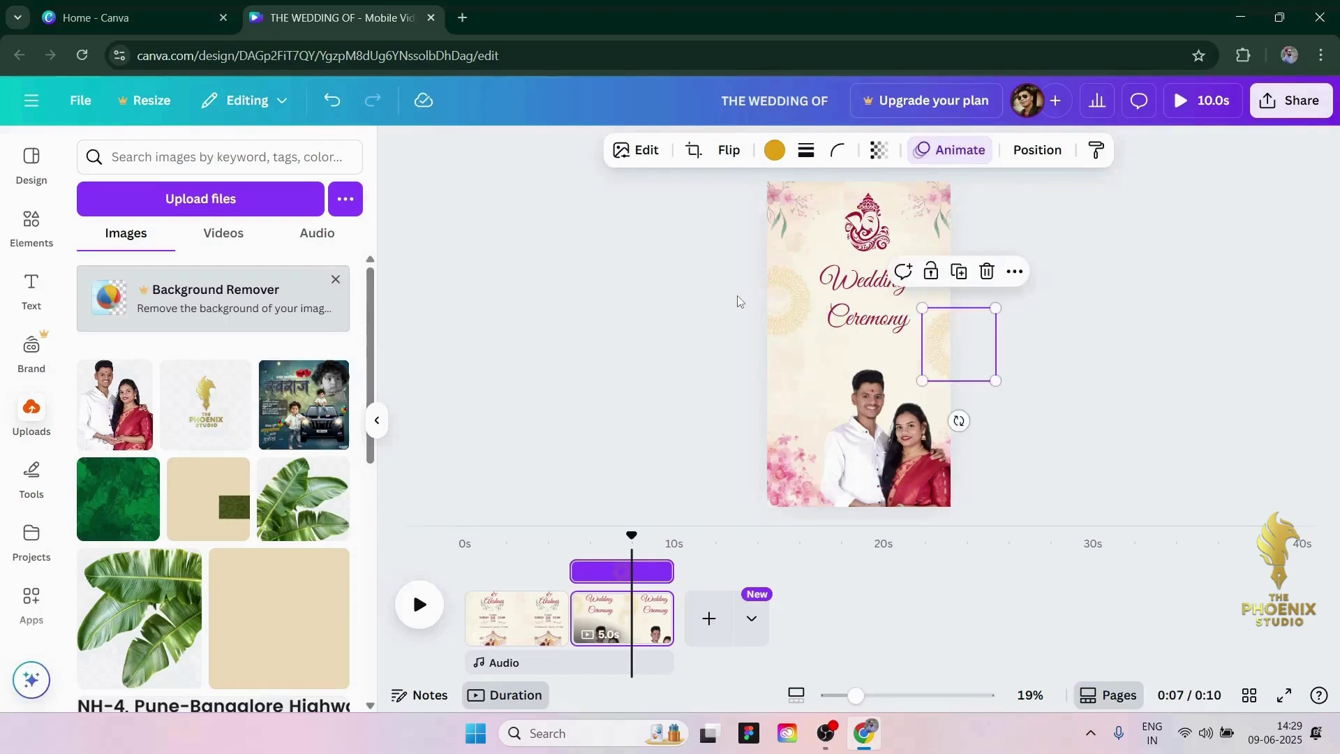
pyautogui.moveTo(781, 275); pyautogui.dragTo(781, 262)
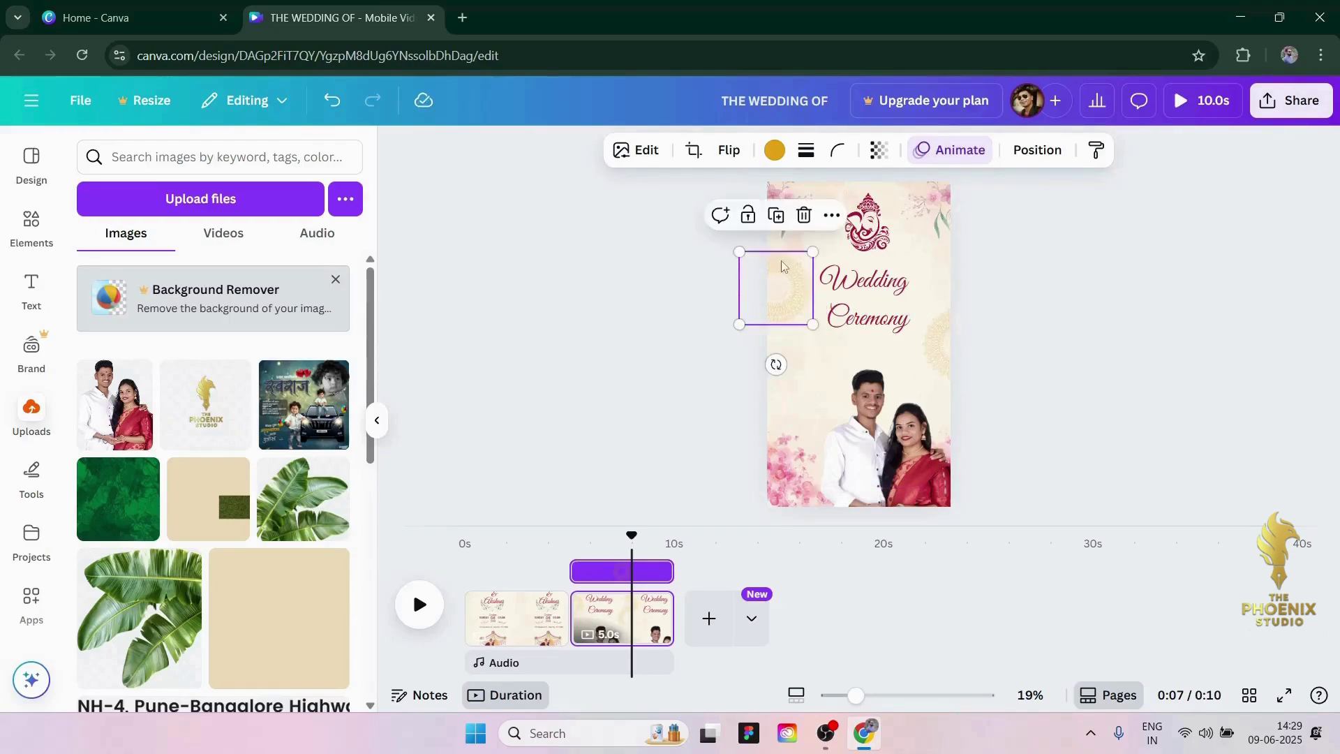
pyautogui.click(1089, 225)
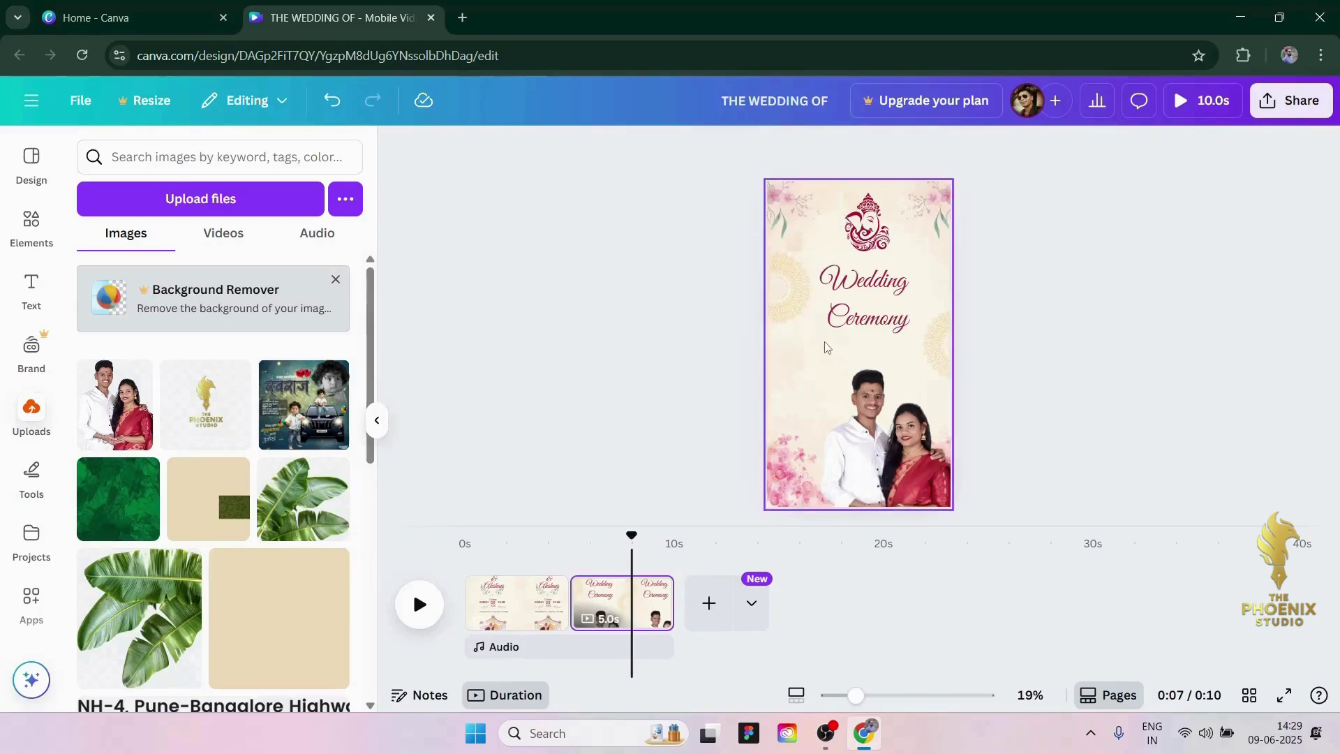
pyautogui.click(857, 298)
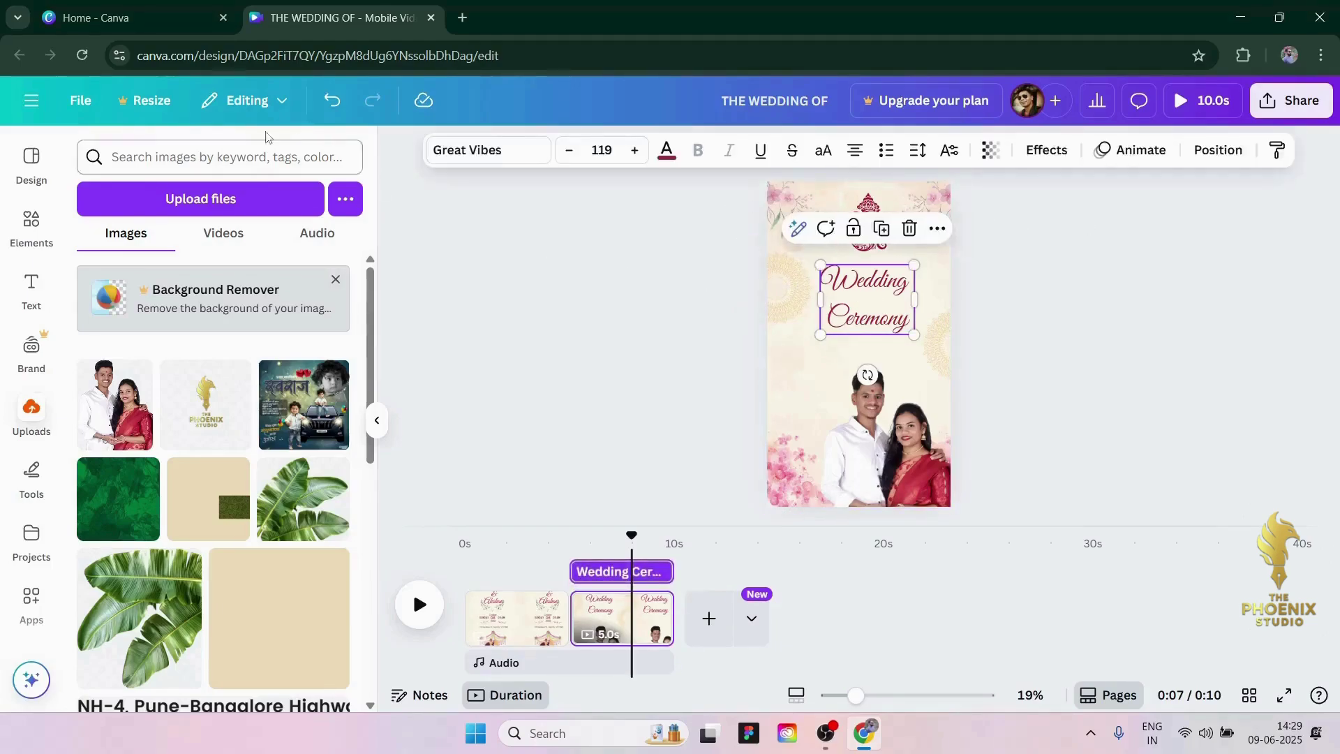
pyautogui.click(182, 159)
pyautogui.write('design line')
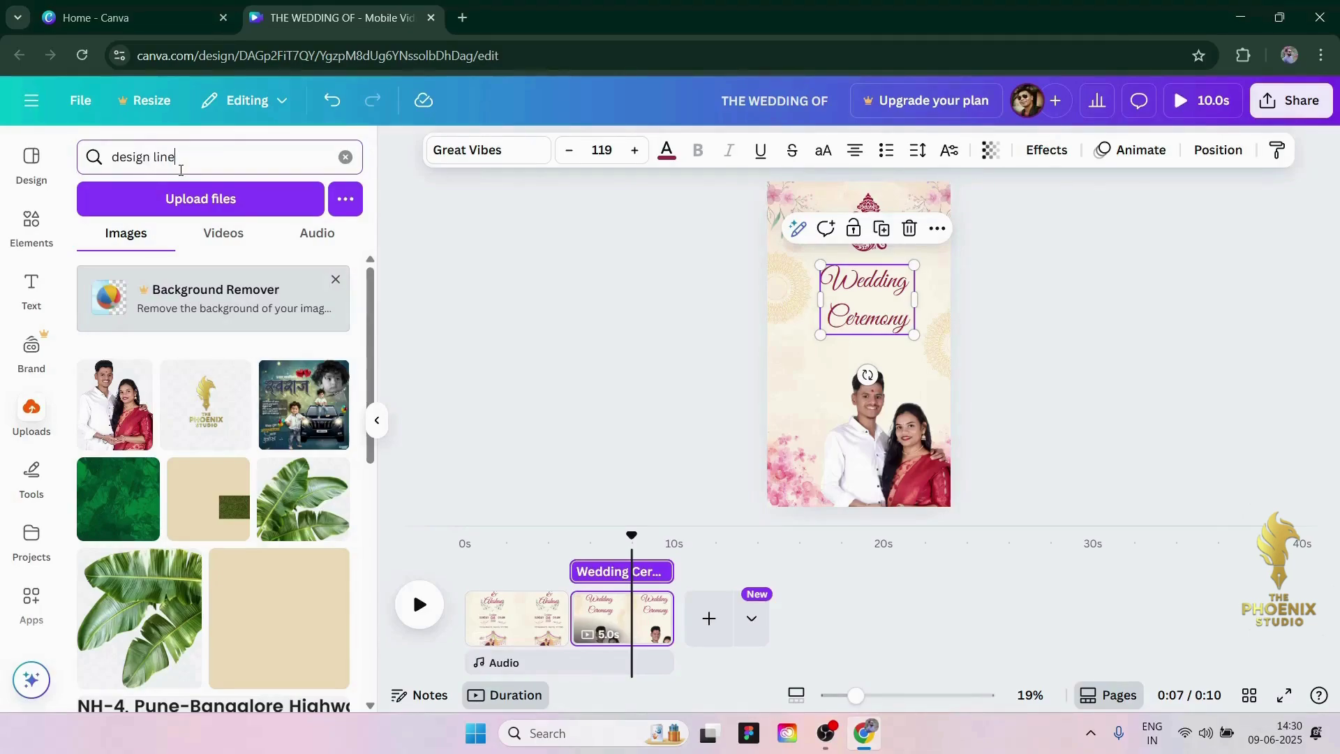
pyautogui.press('Return')
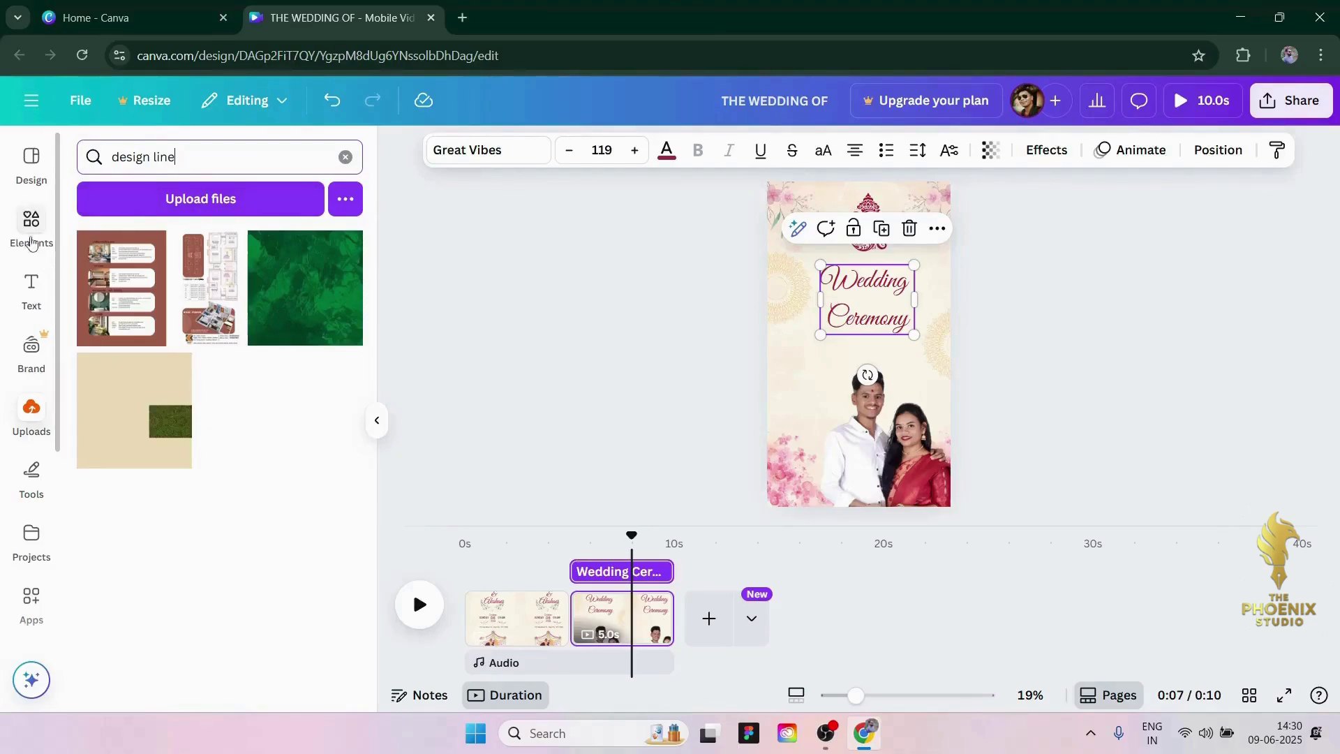
# Step: Insert the thin leafy line divider from a "design lines" graphics search and centre it just below the "Wedding Ceremony" heading
pyautogui.click(32, 236)
pyautogui.click(240, 157)
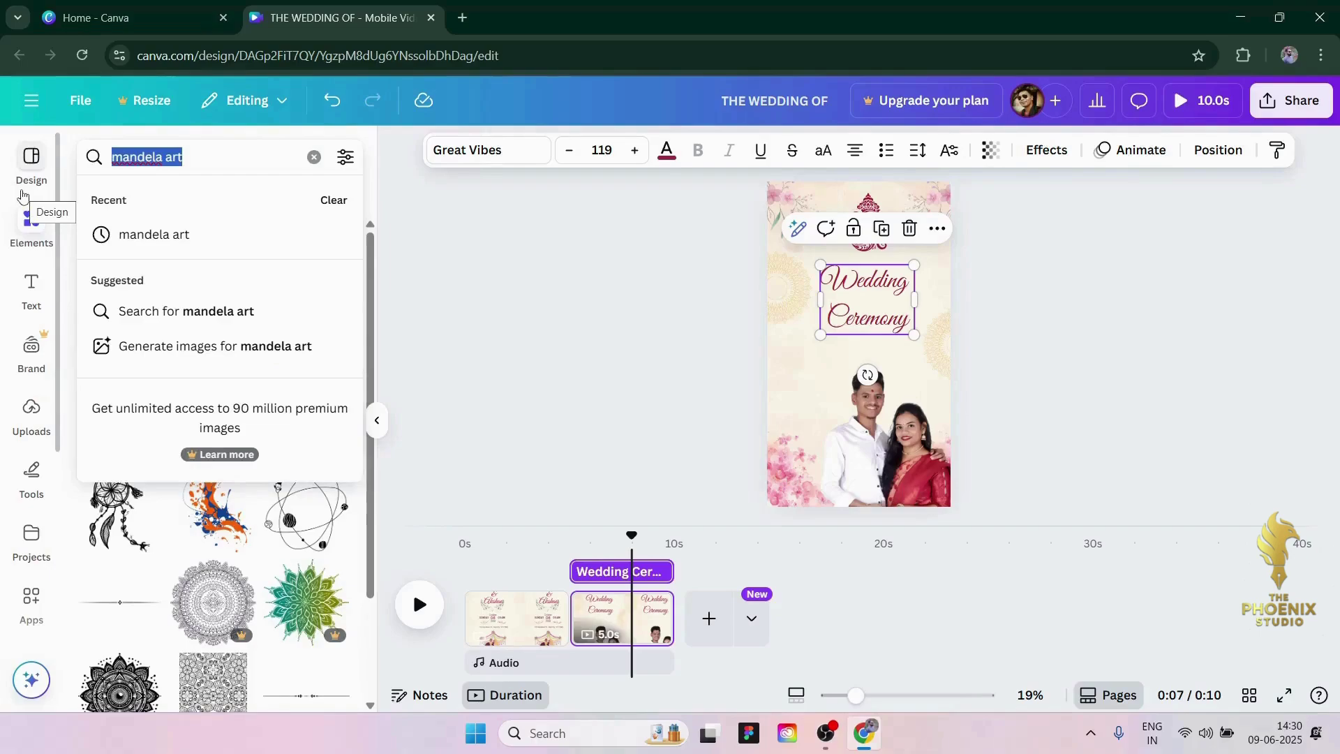
pyautogui.write('design')
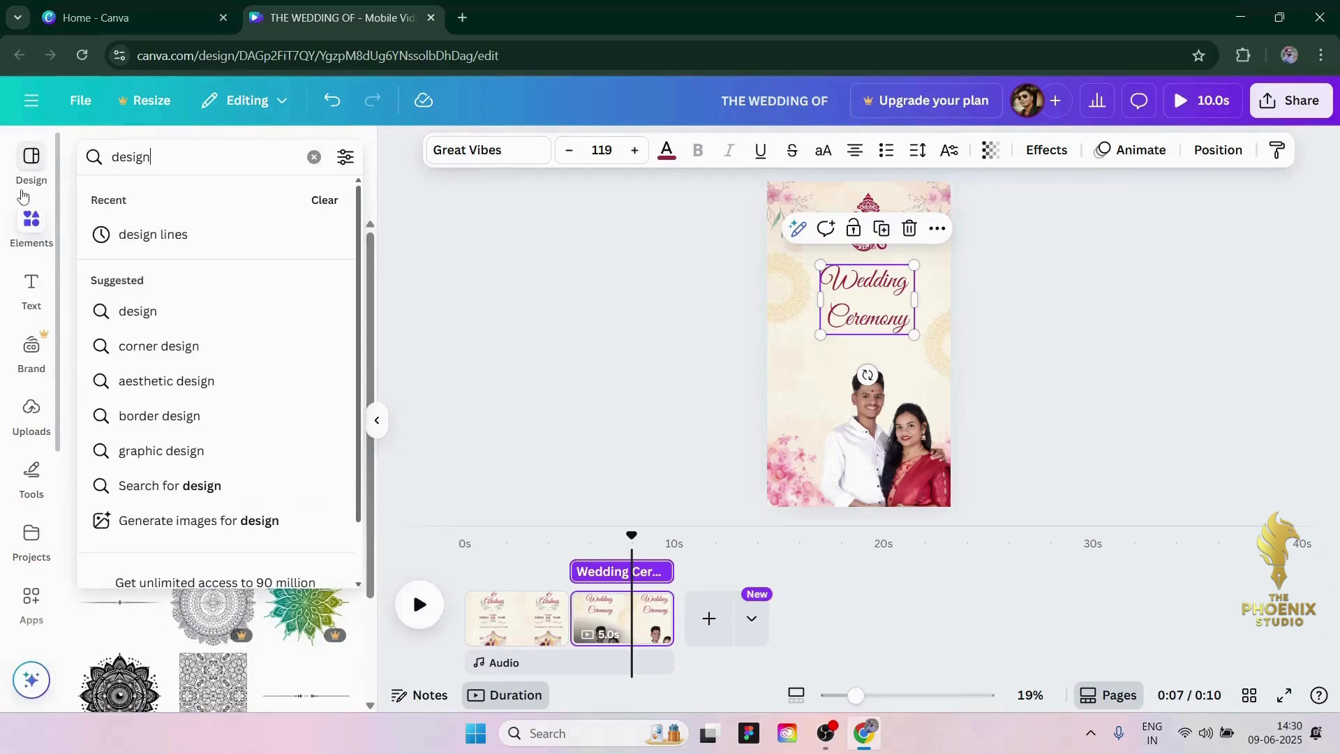
pyautogui.click(171, 235)
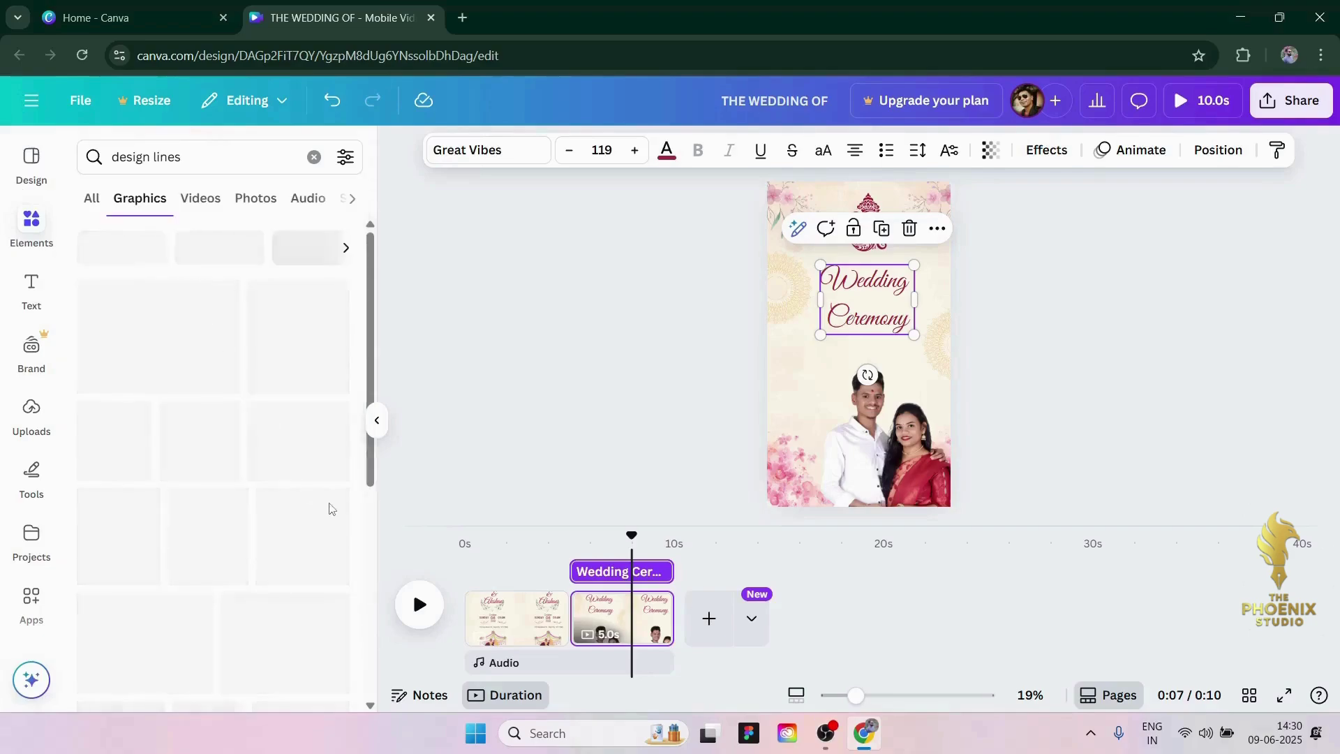
pyautogui.scroll(-2, 200, 427)
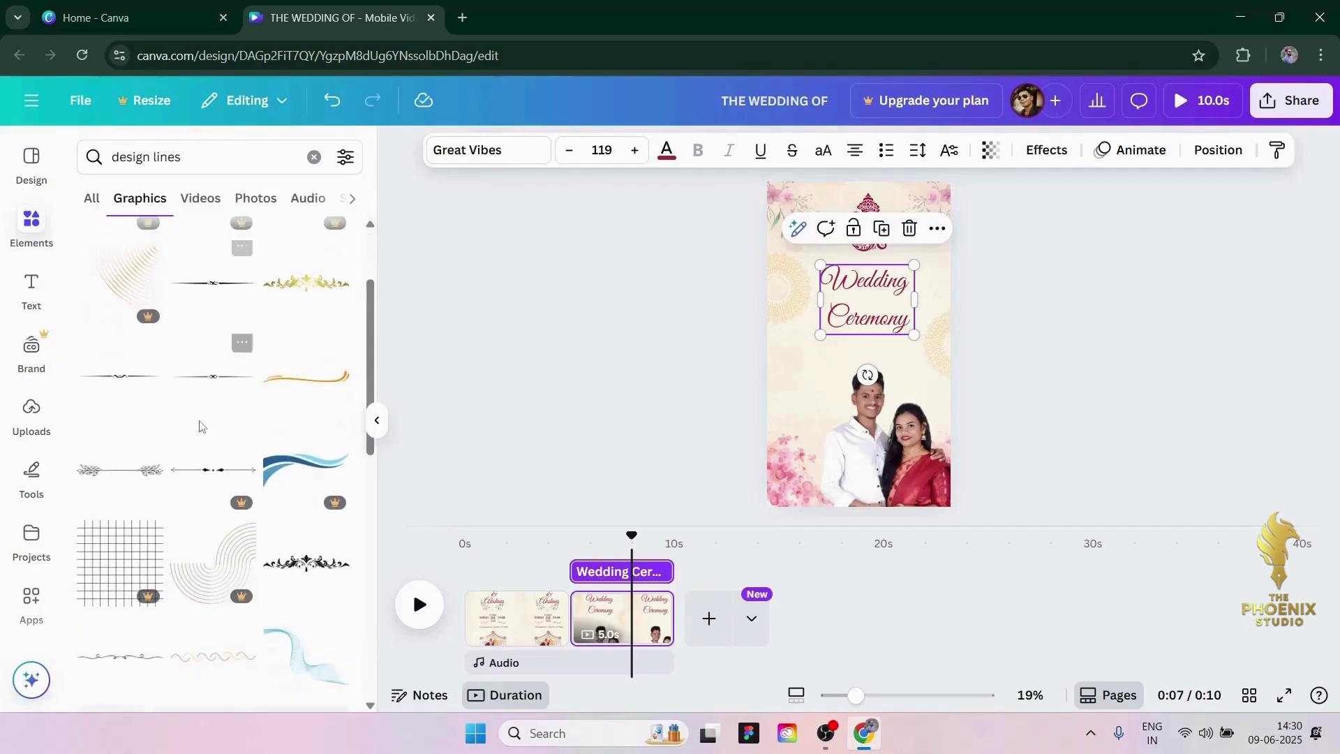
pyautogui.click(135, 475)
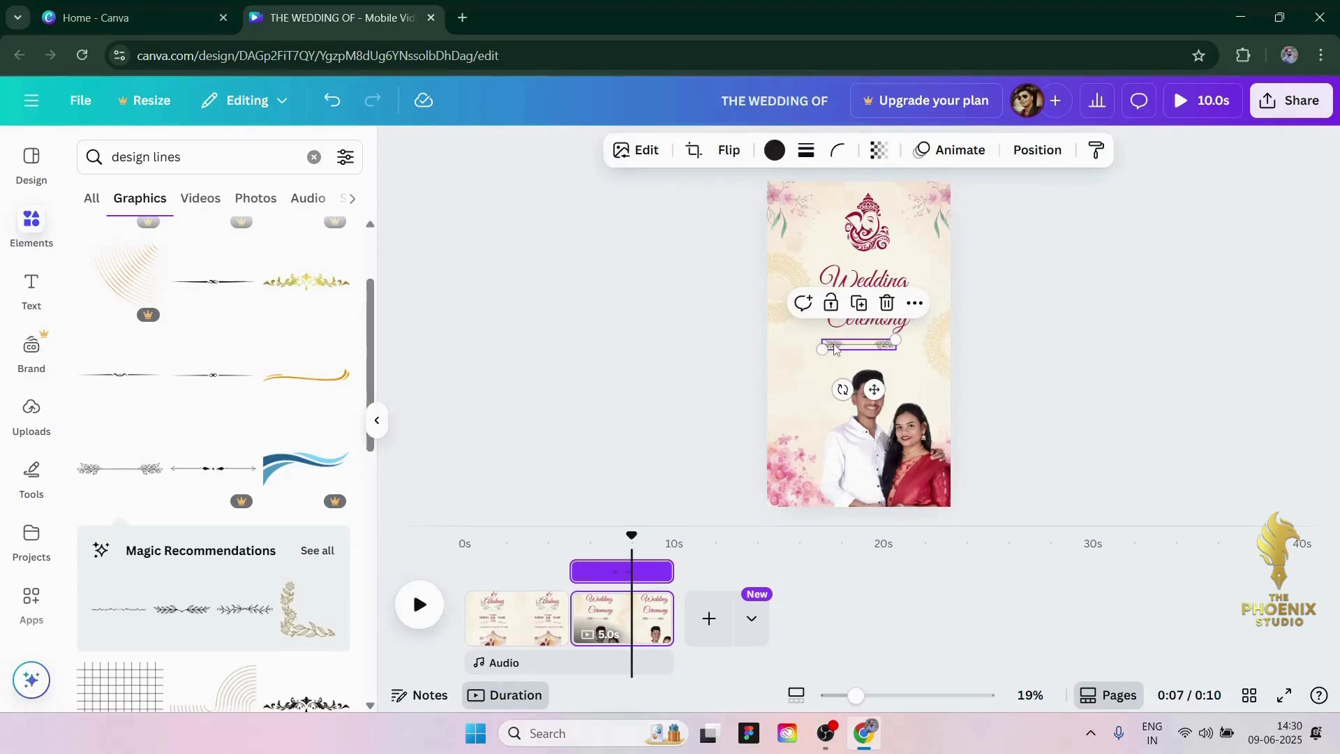
pyautogui.moveTo(837, 348); pyautogui.dragTo(843, 344)
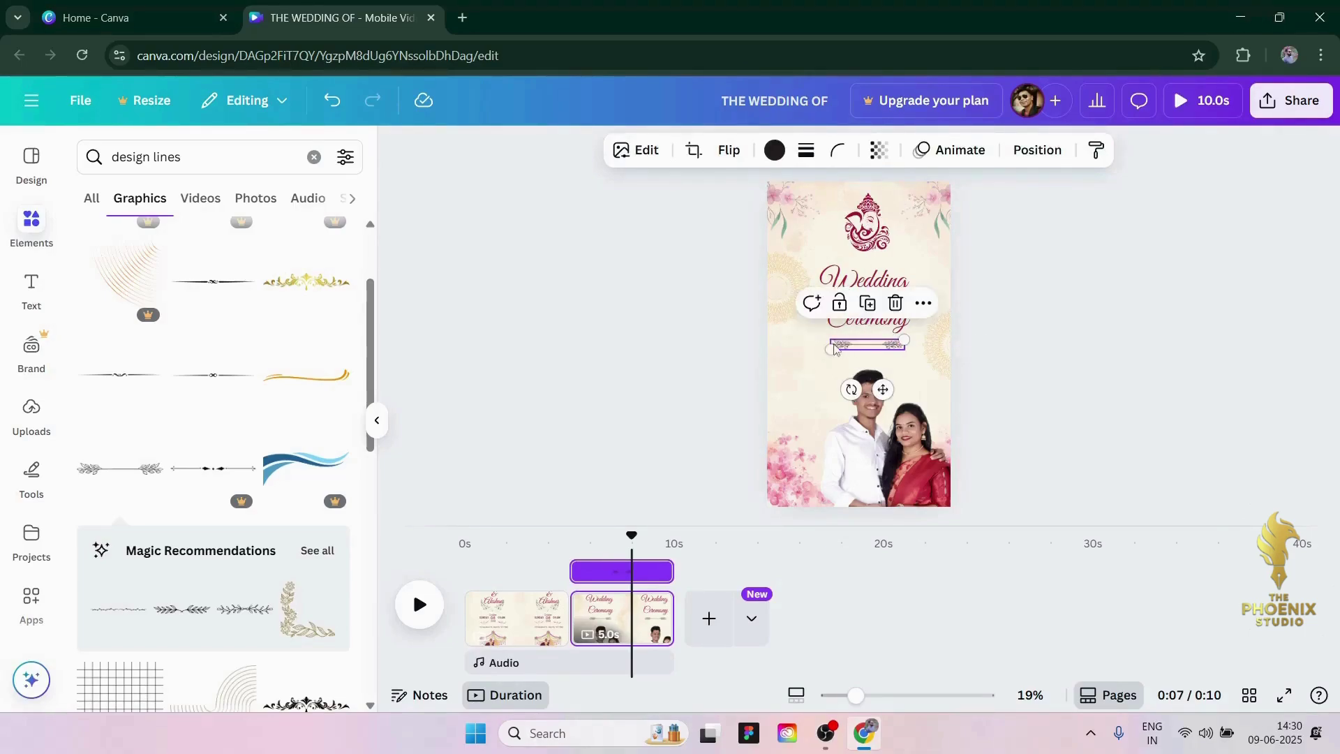
# Step: Recolor the leafy line divider with the dark crimson from the document colors
pyautogui.click(706, 342)
pyautogui.click(775, 150)
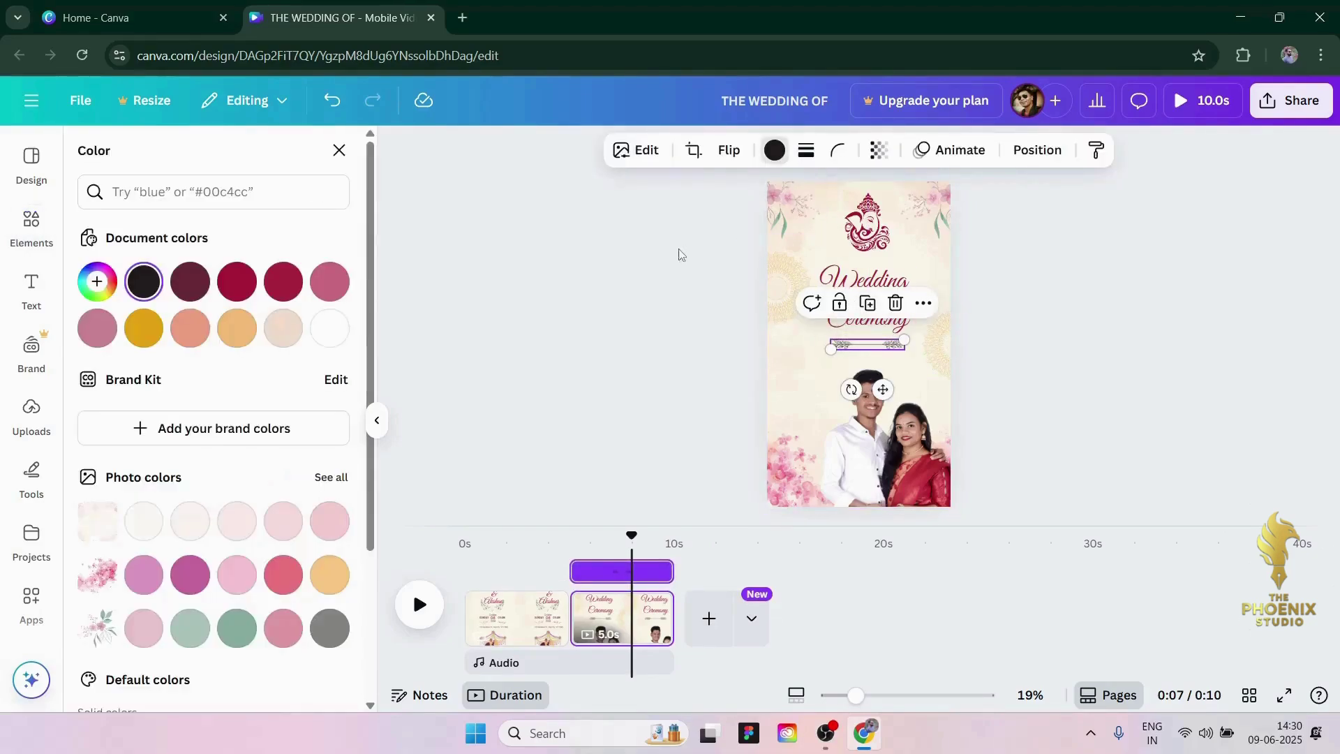
pyautogui.click(237, 277)
pyautogui.press('Escape')
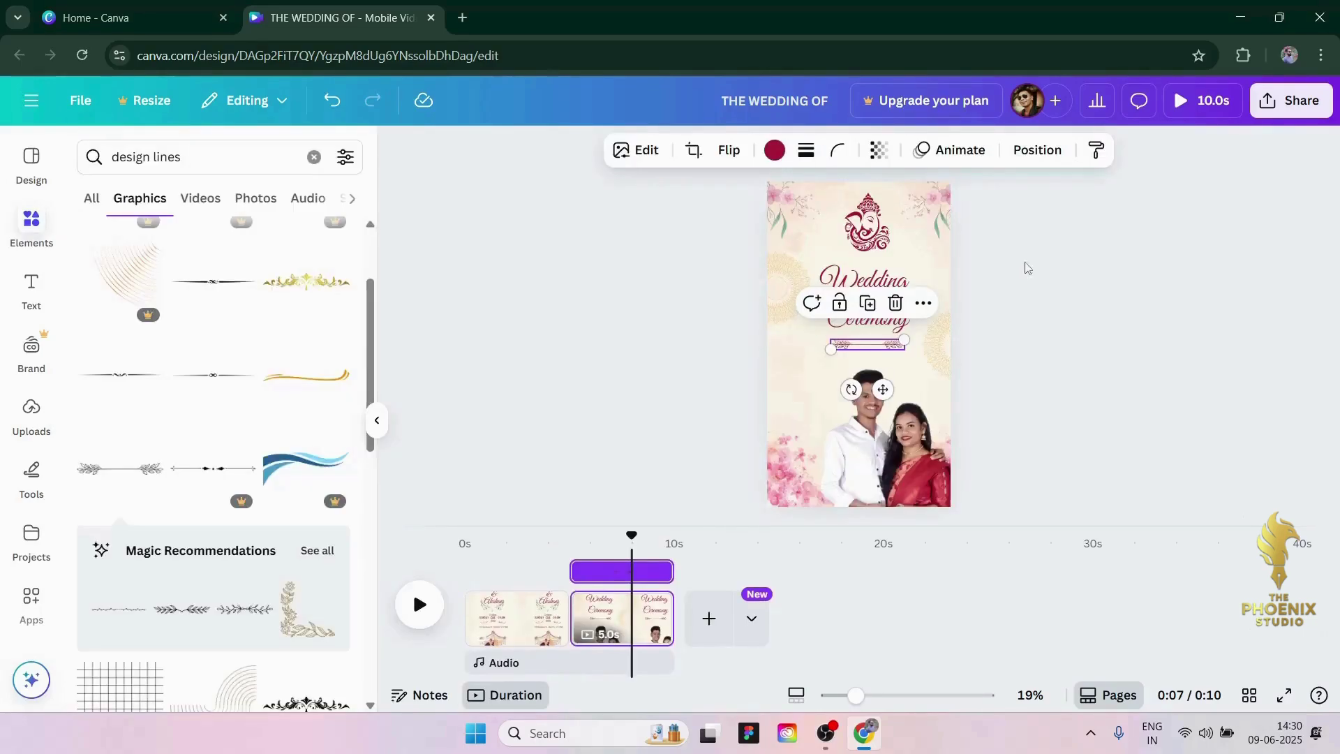
pyautogui.click(1024, 240)
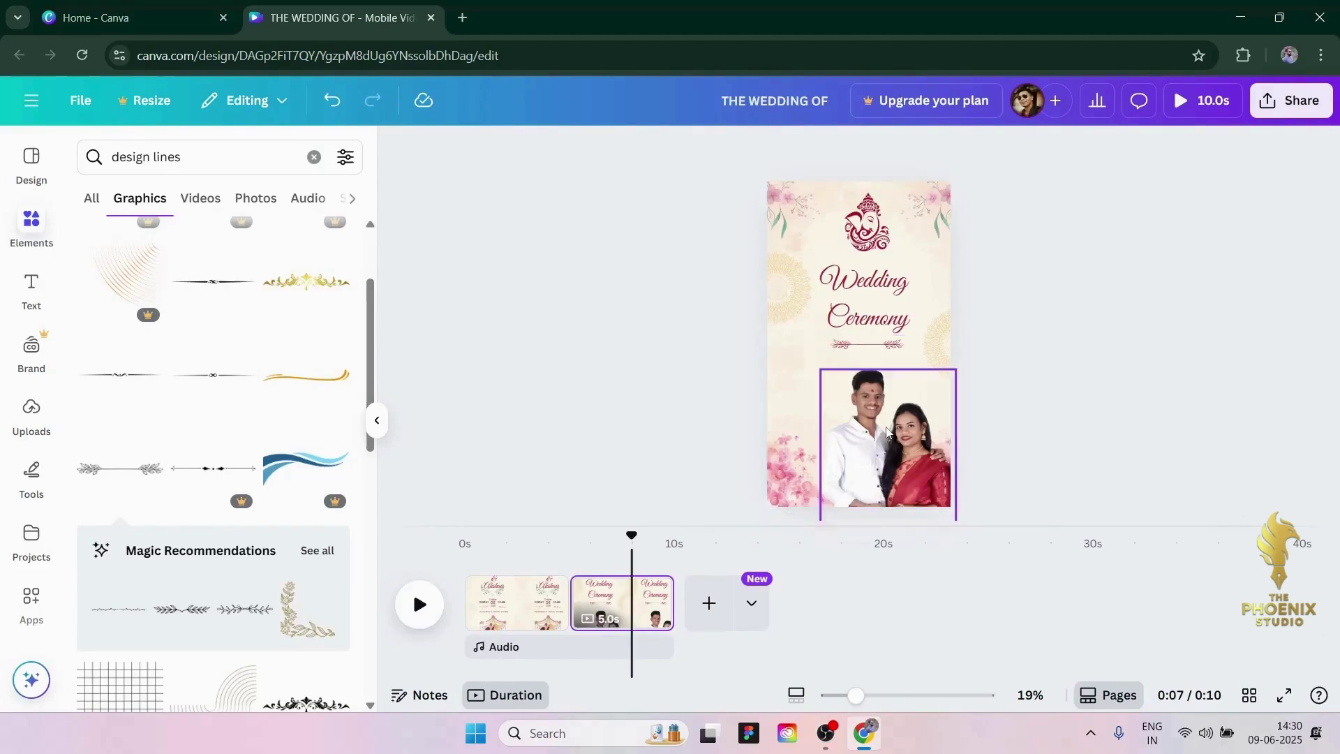
# Step: Tighten the "Wedding Ceremony" heading to about 1.16 line spacing and about -53 letter spacing
pyautogui.click(857, 297)
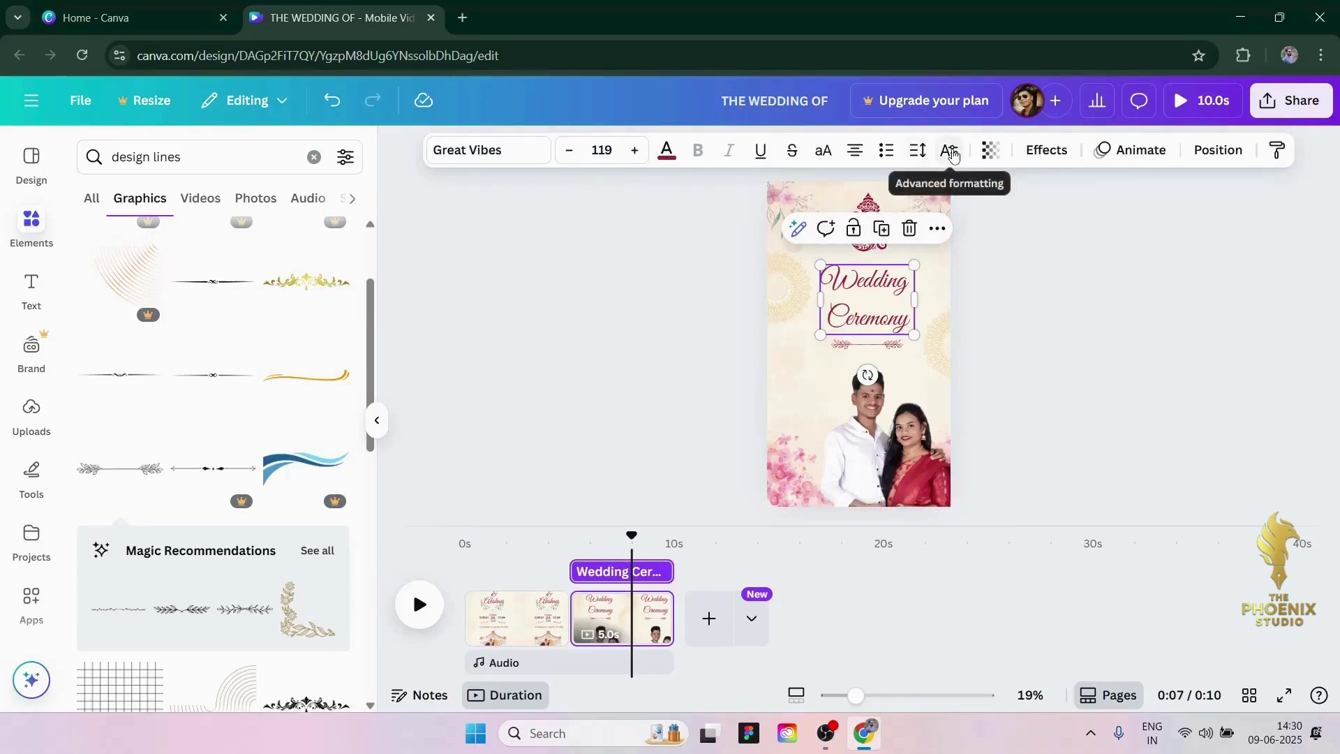
pyautogui.click(919, 152)
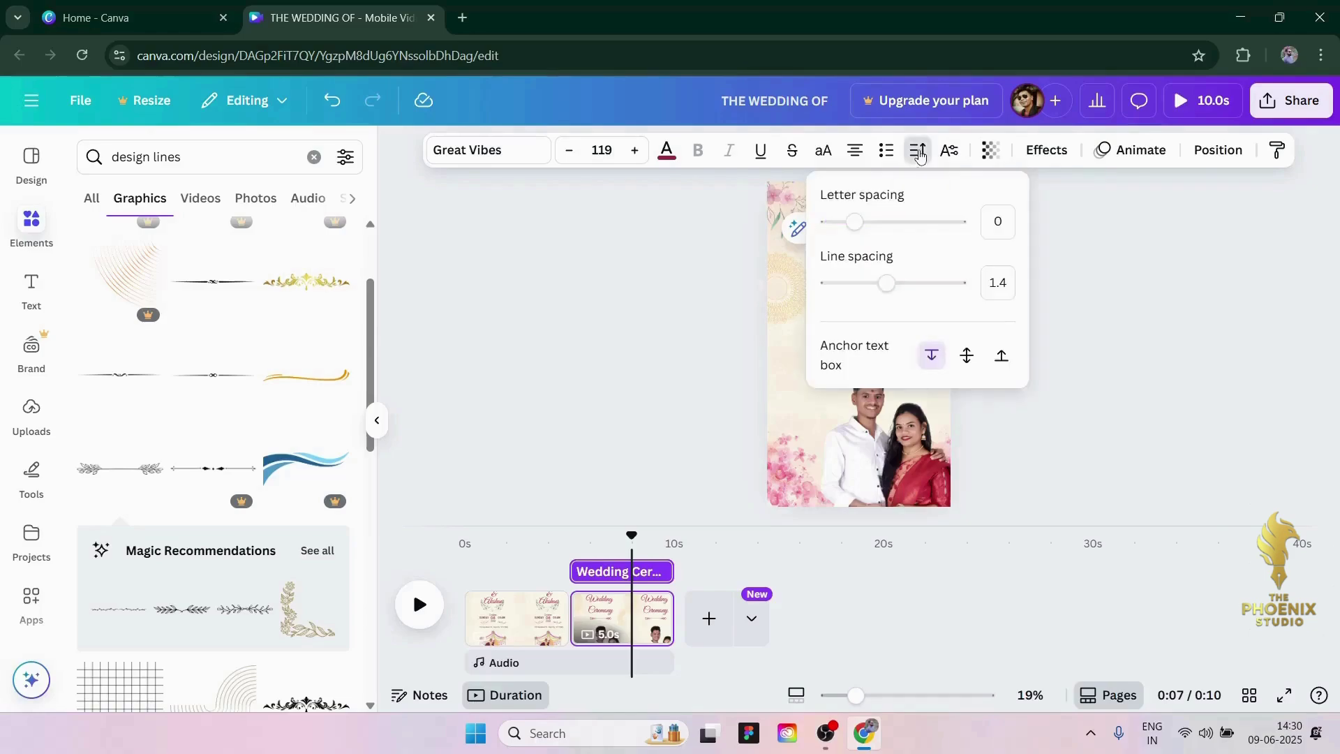
pyautogui.moveTo(884, 294); pyautogui.dragTo(875, 293)
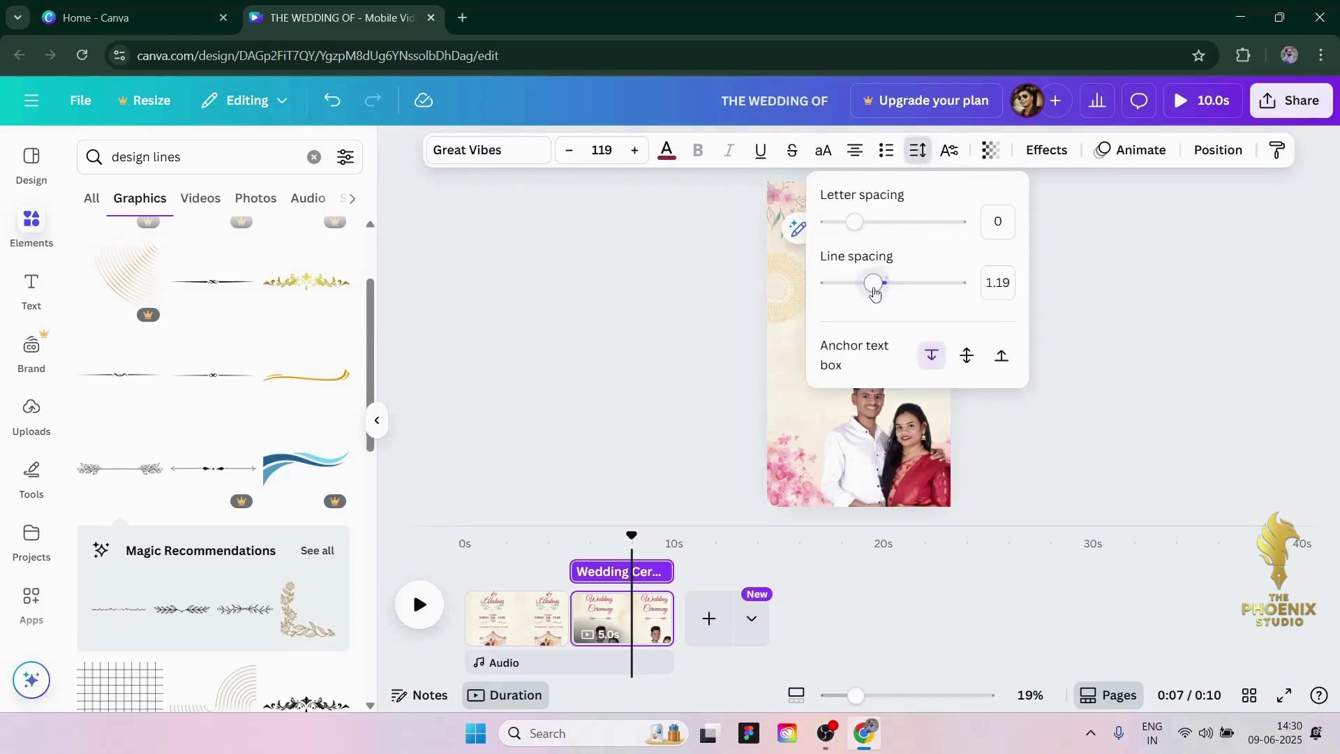
pyautogui.moveTo(854, 222); pyautogui.dragTo(849, 222)
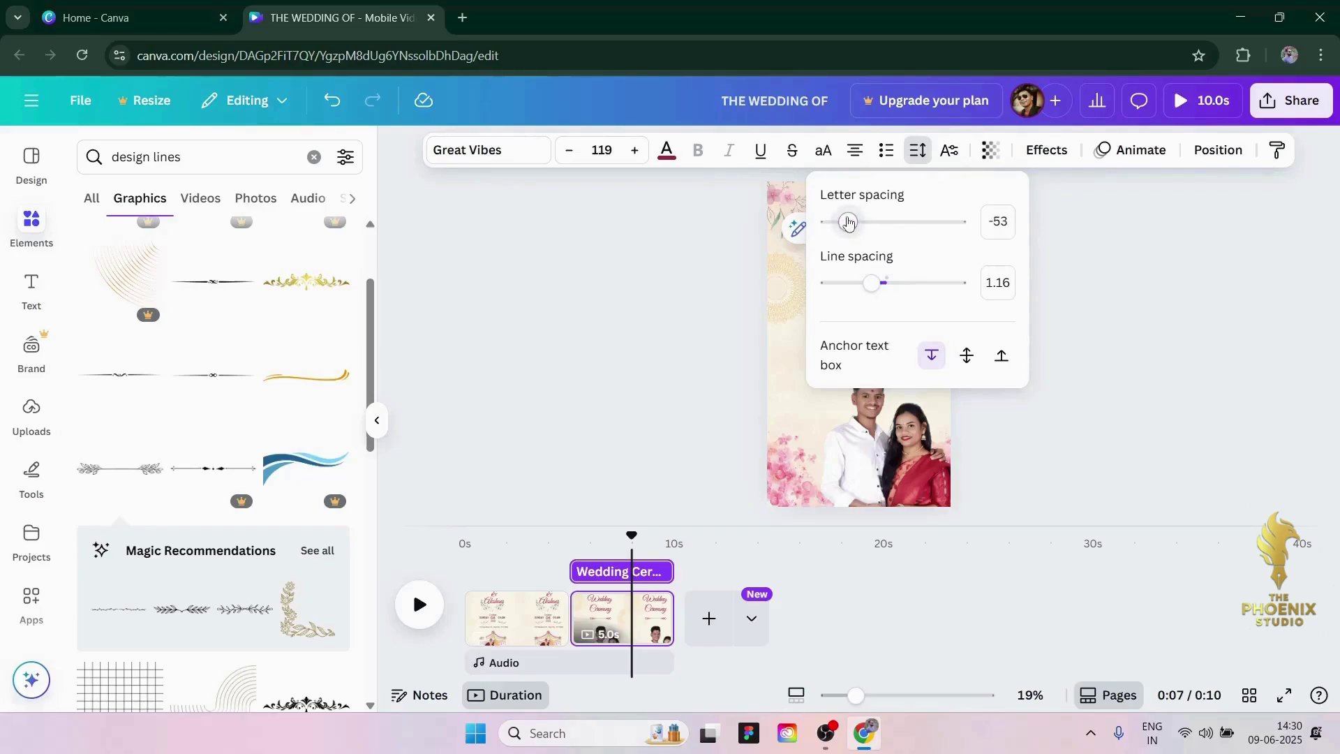
pyautogui.click(697, 273)
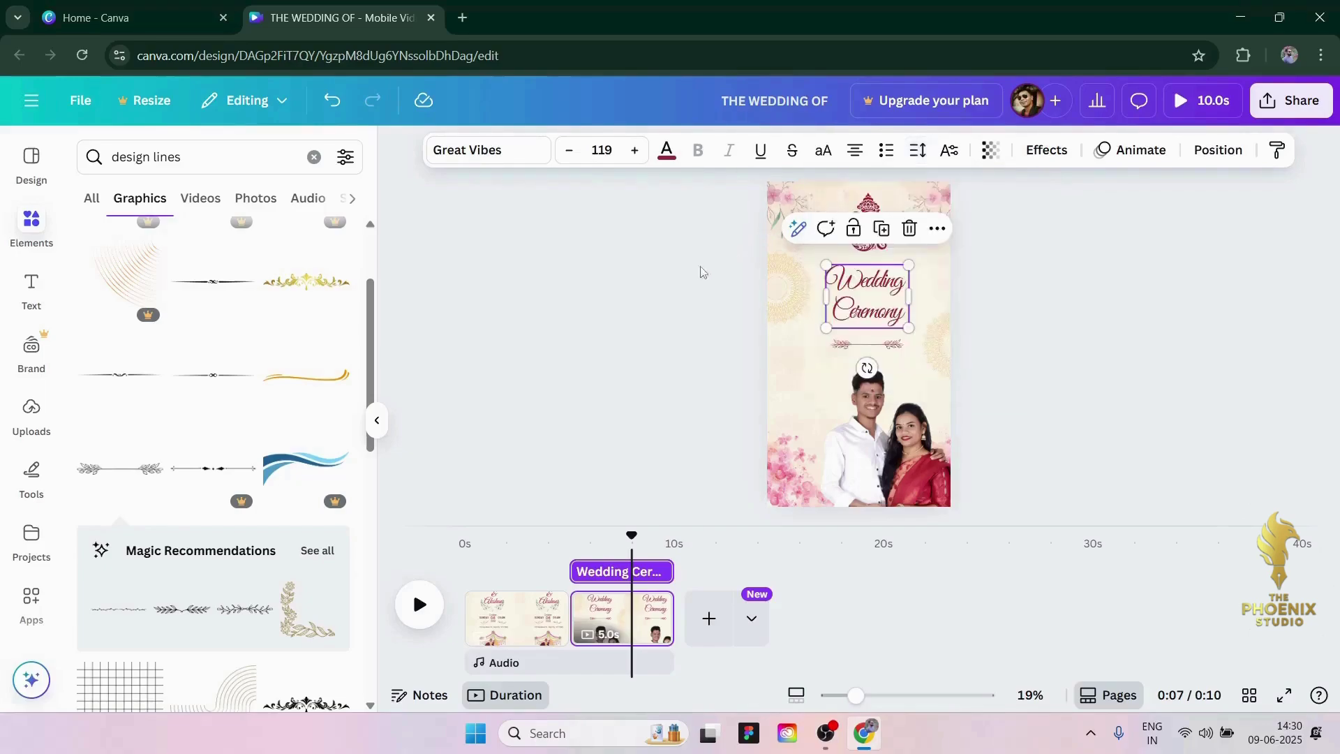
# Step: Enlarge the "Wedding Ceremony" heading to about size 139 and centre it between Ganesha and the line divider
pyautogui.click(1007, 284)
pyautogui.click(900, 293)
pyautogui.moveTo(909, 329); pyautogui.dragTo(922, 339)
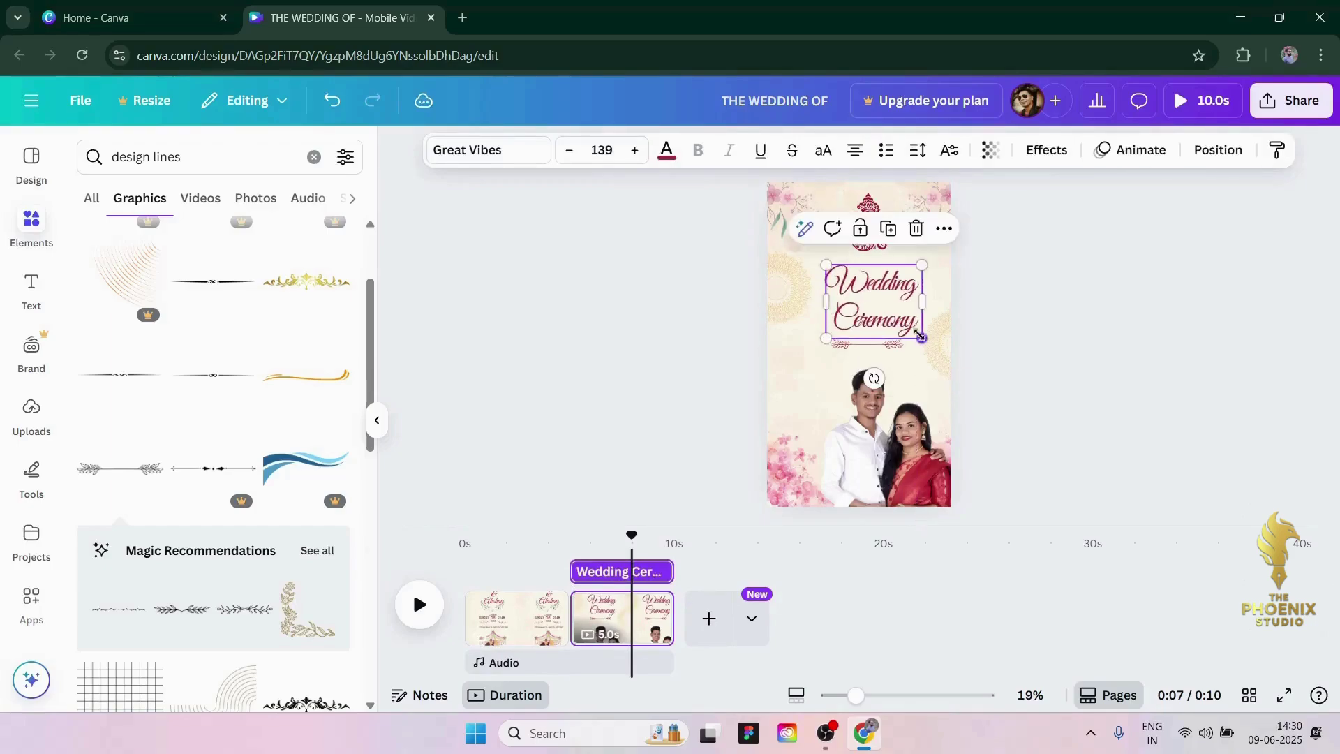
pyautogui.moveTo(881, 290); pyautogui.dragTo(875, 279)
pyautogui.click(708, 291)
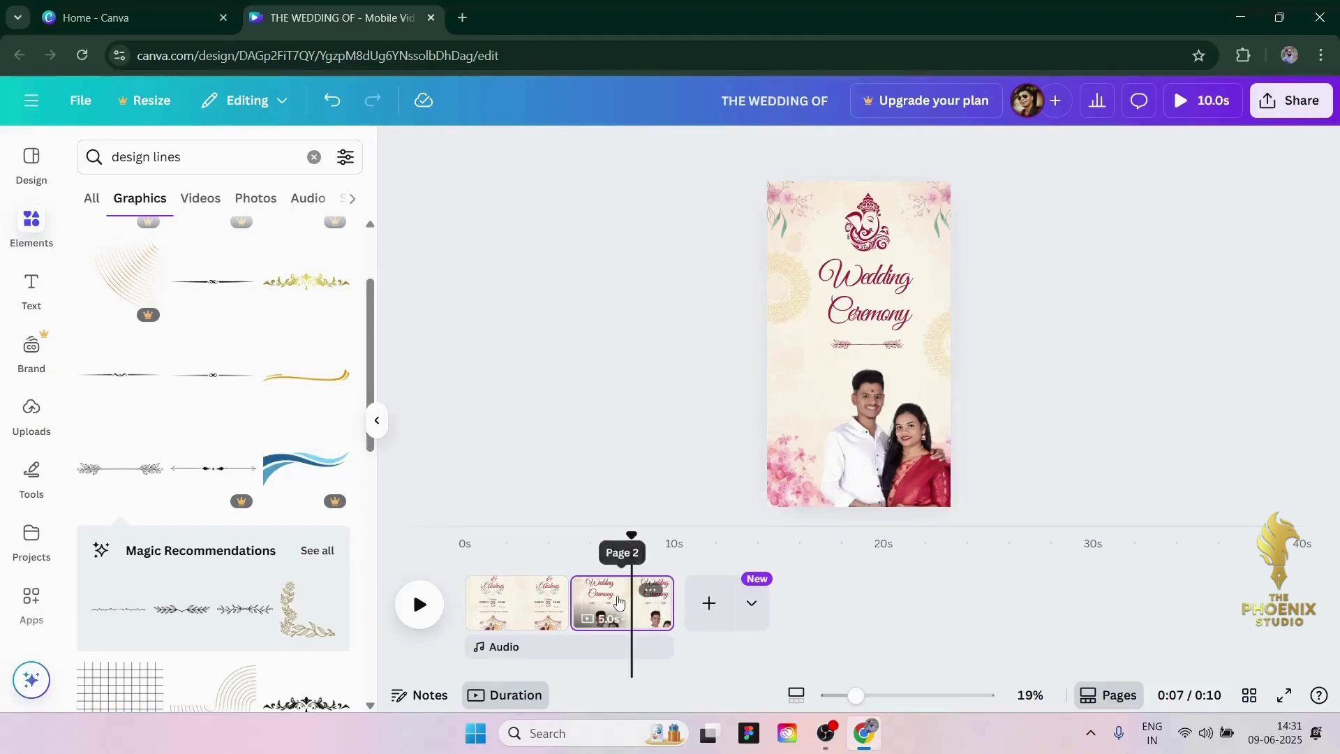
# Step: Move the "Wedding Ceremony" page to the start of the video and delete the leaf garland beneath the couple's names on the other page
pyautogui.moveTo(621, 601); pyautogui.dragTo(456, 595)
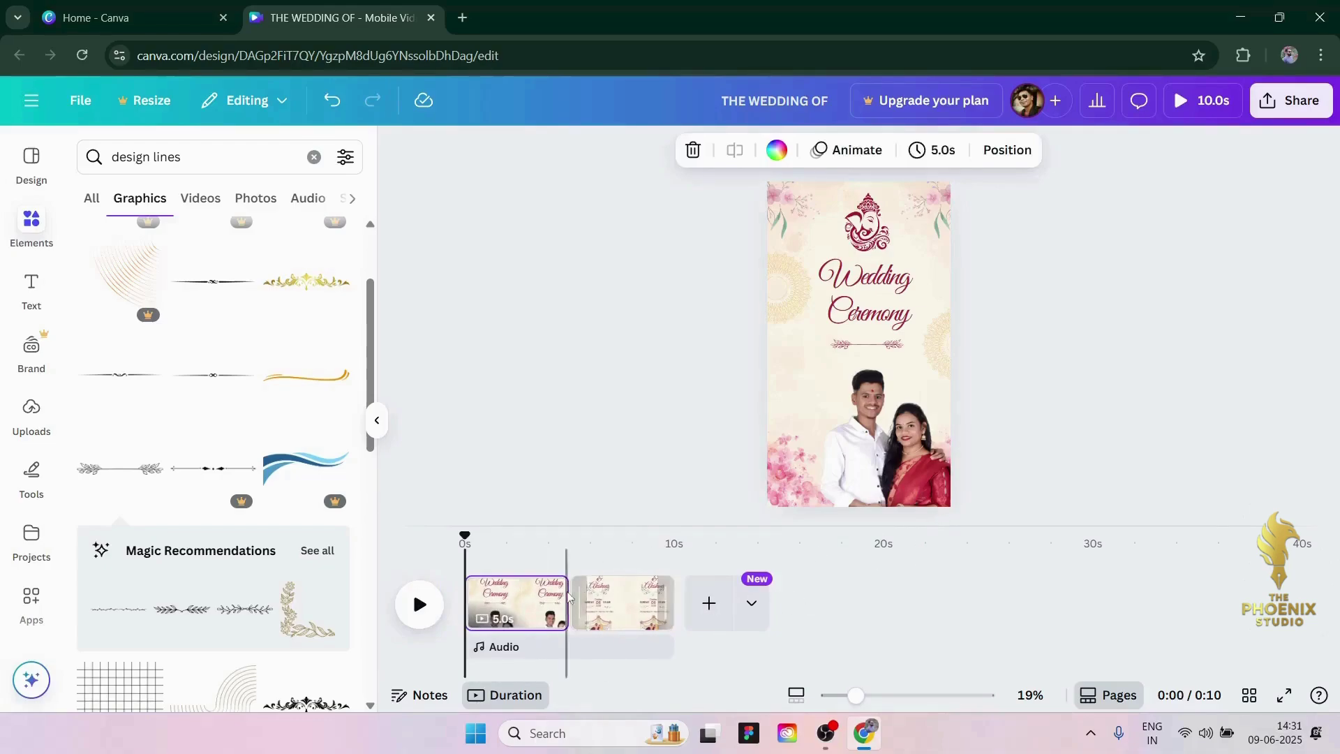
pyautogui.click(618, 601)
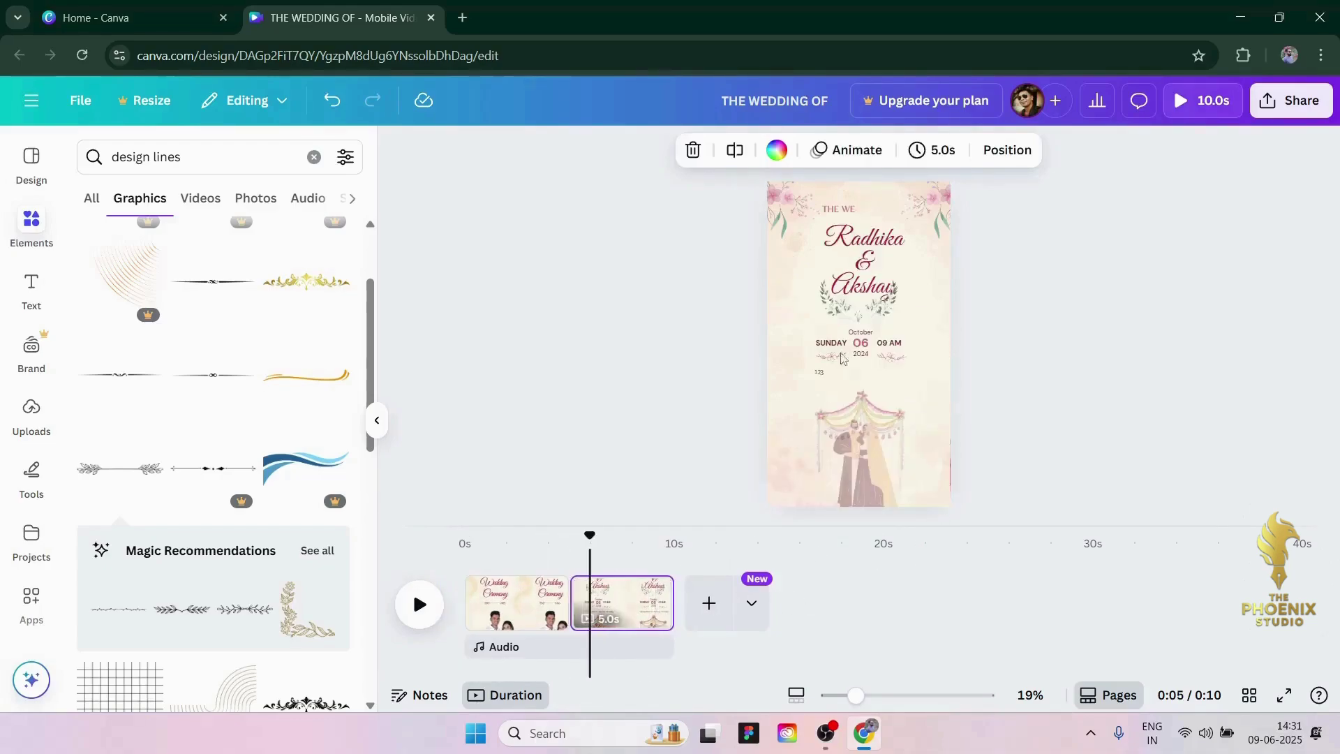
pyautogui.click(862, 319)
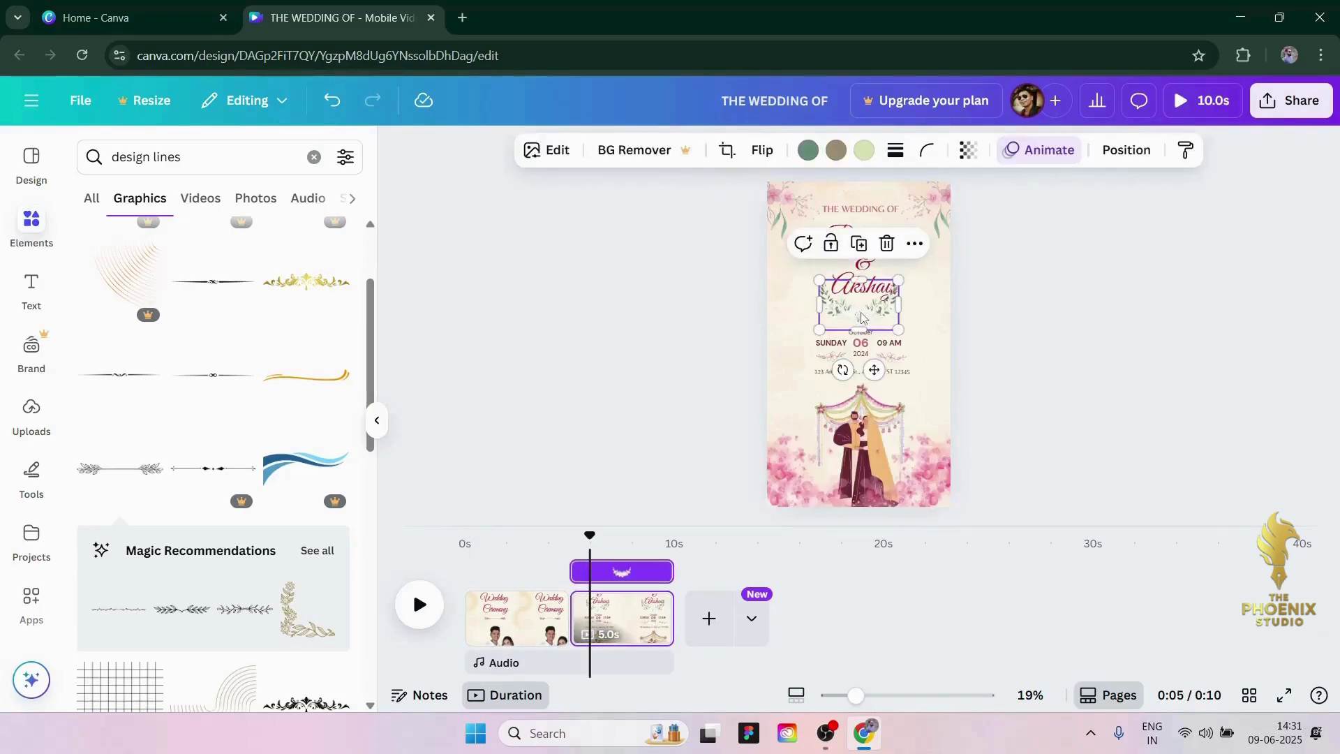
pyautogui.press('Delete')
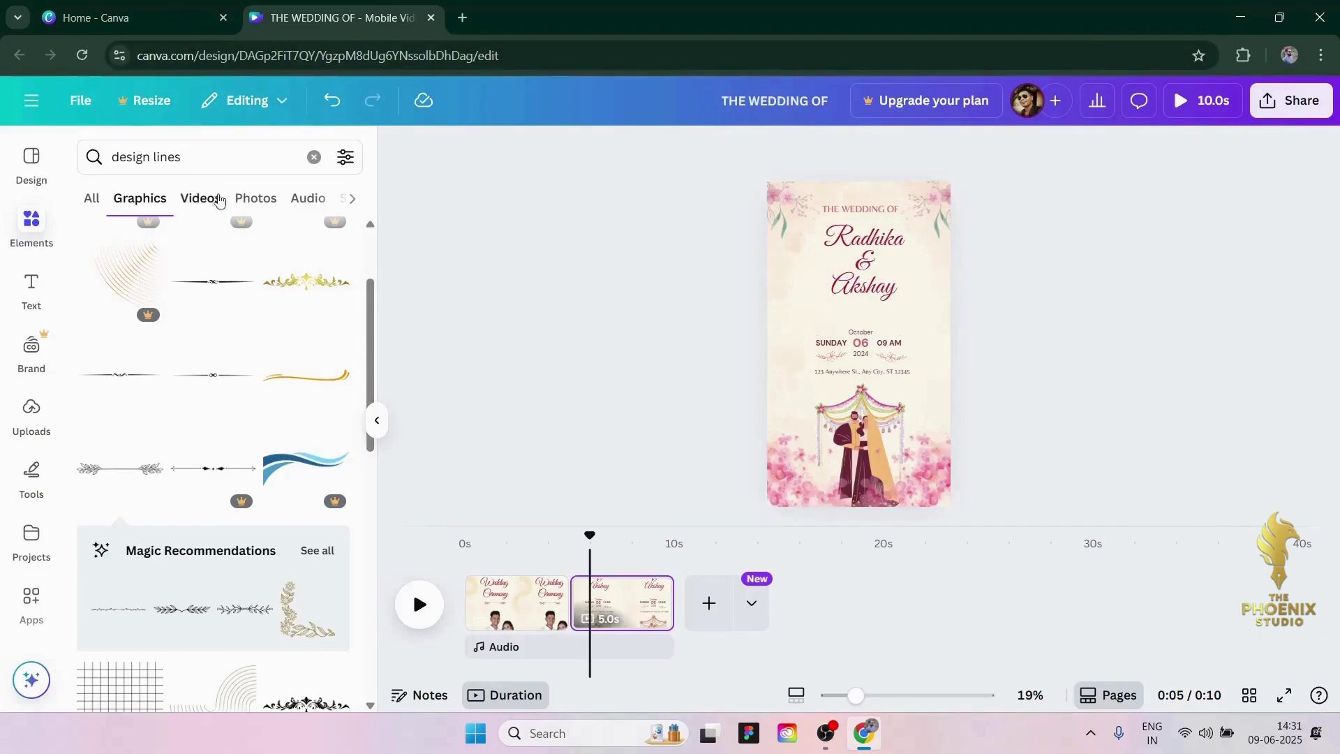
# Step: Insert the black ornamental scroll divider from the "design lines" graphics and centre it between the couple's names and the date
pyautogui.scroll(-5, 262, 363)
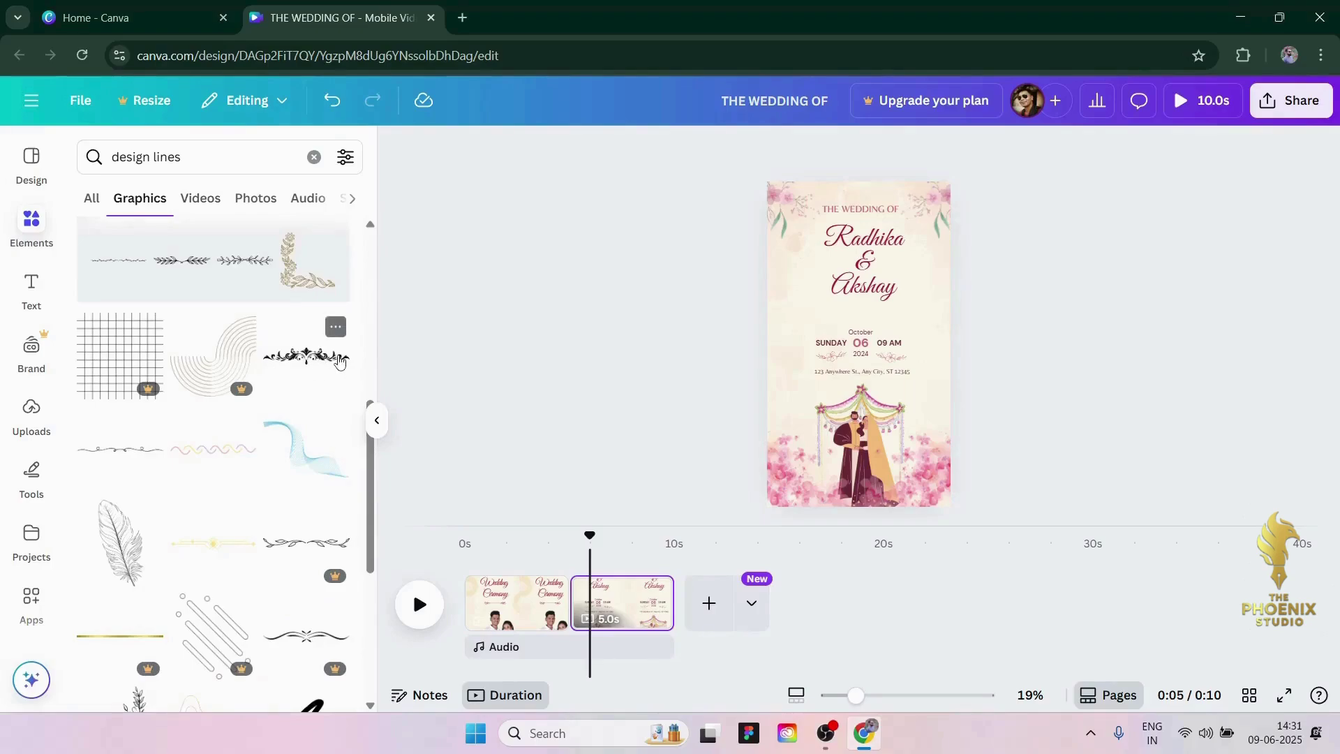
pyautogui.click(310, 357)
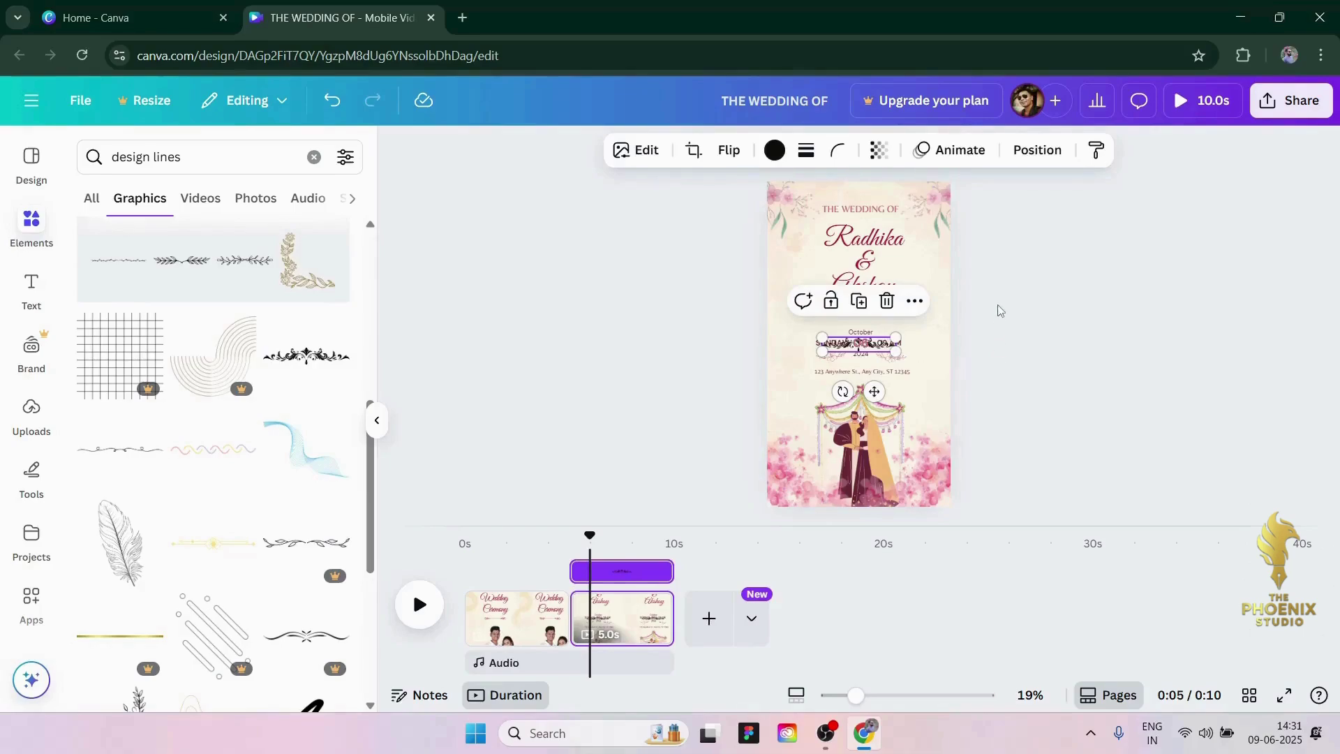
pyautogui.moveTo(853, 349); pyautogui.dragTo(856, 316)
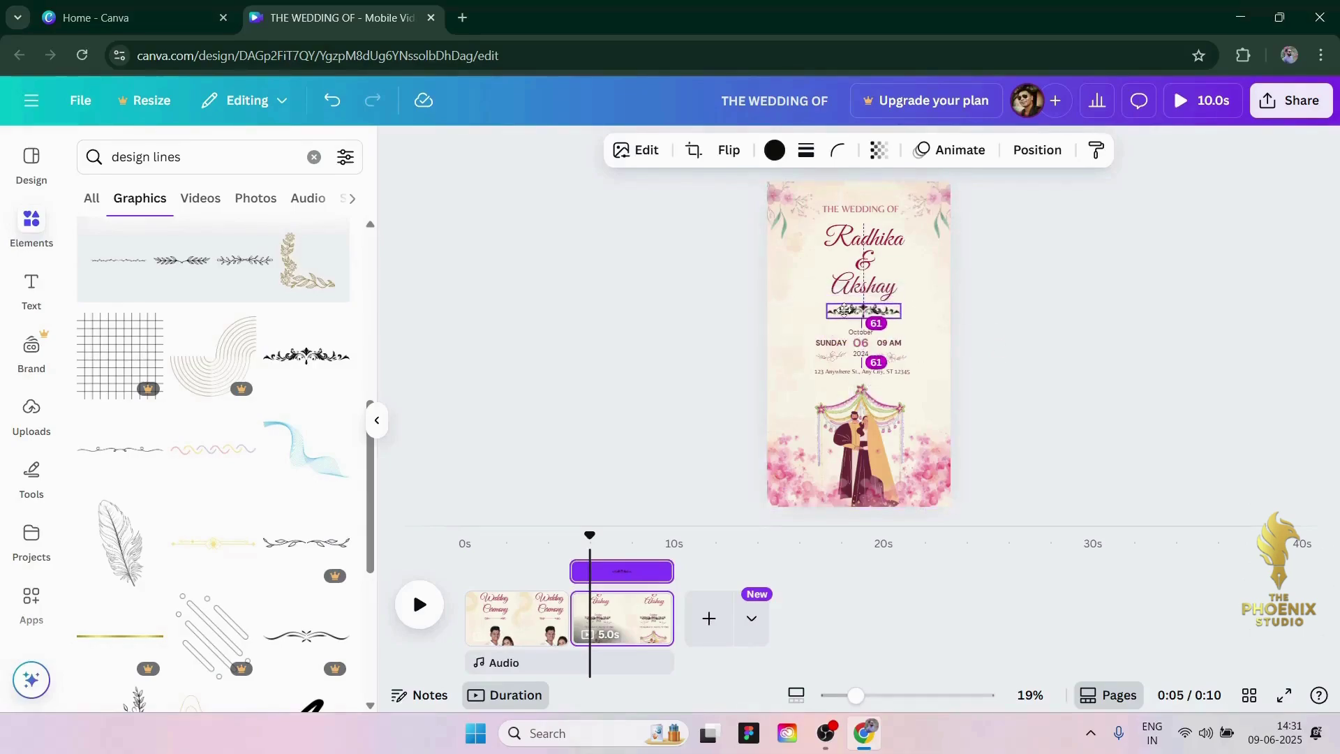
# Step: Flip the ornamental scroll divider vertically and recolor it with the dark crimson from the document colors
pyautogui.click(726, 153)
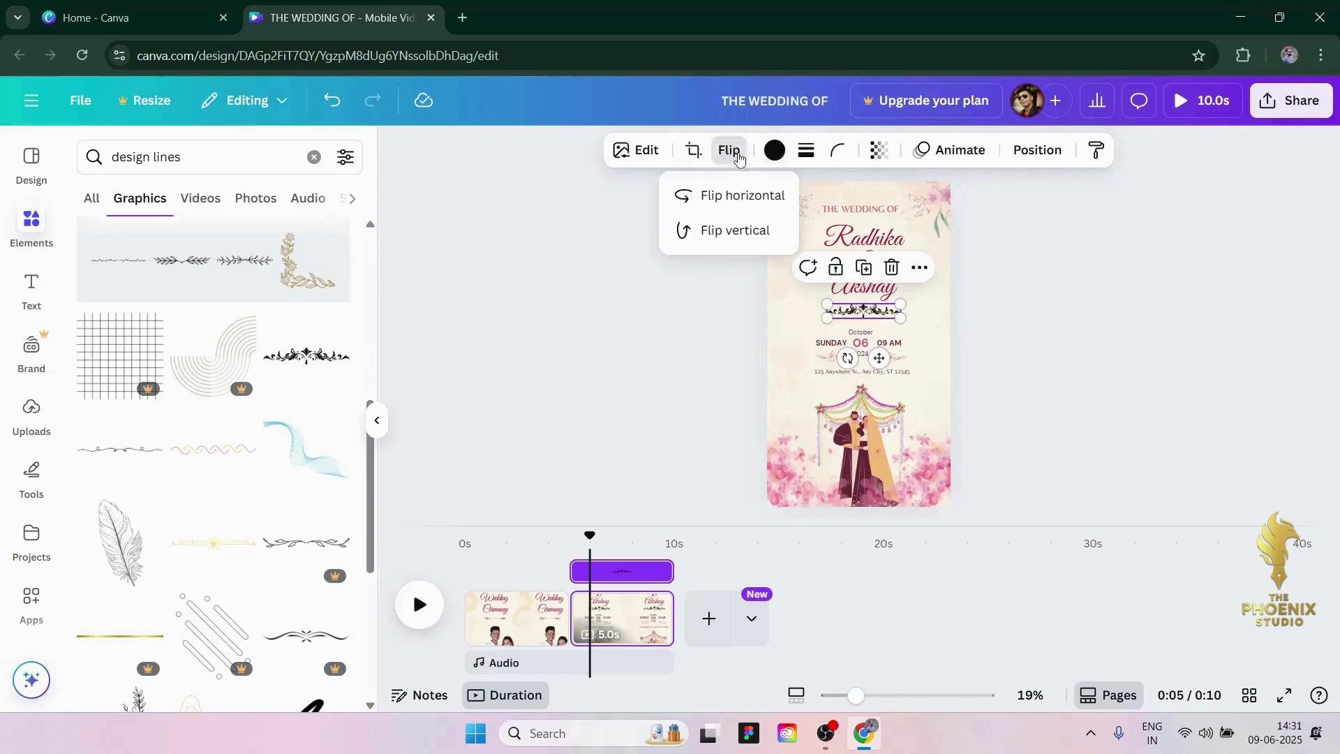
pyautogui.click(752, 229)
pyautogui.click(754, 202)
pyautogui.click(742, 234)
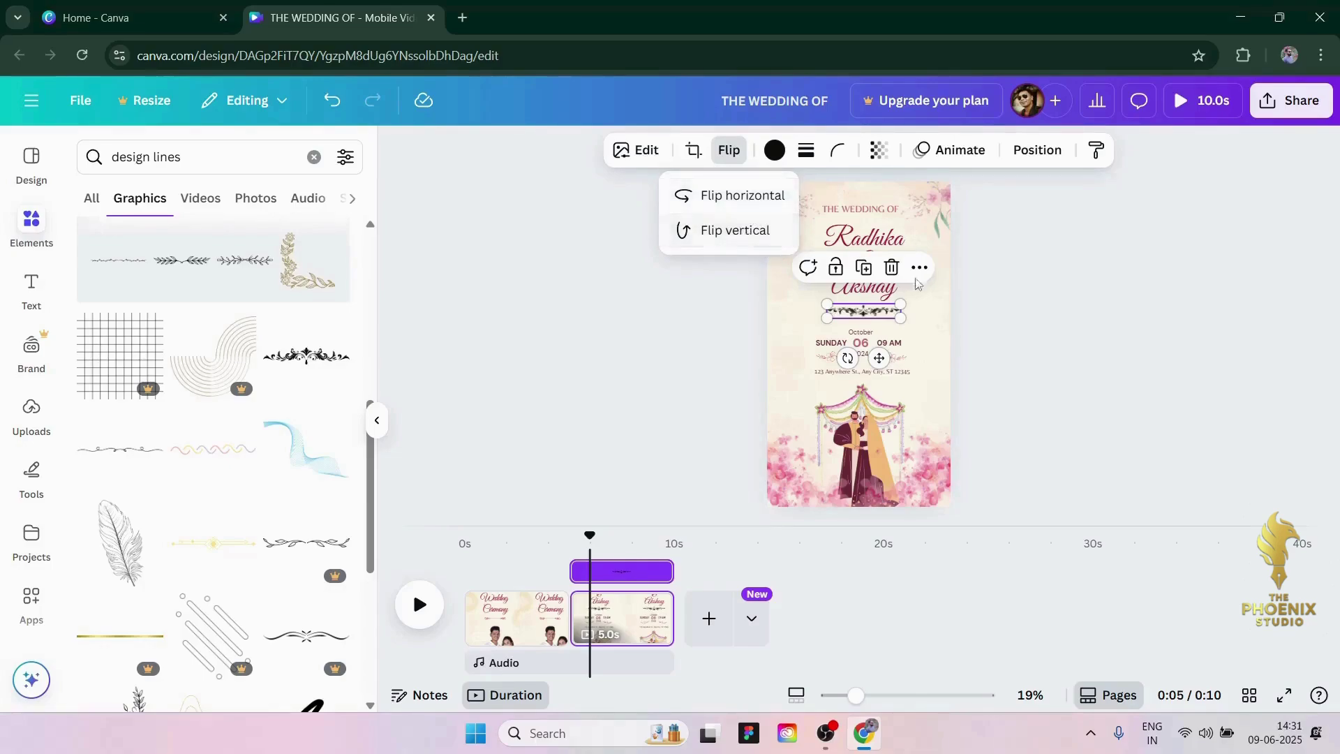
pyautogui.press('Escape')
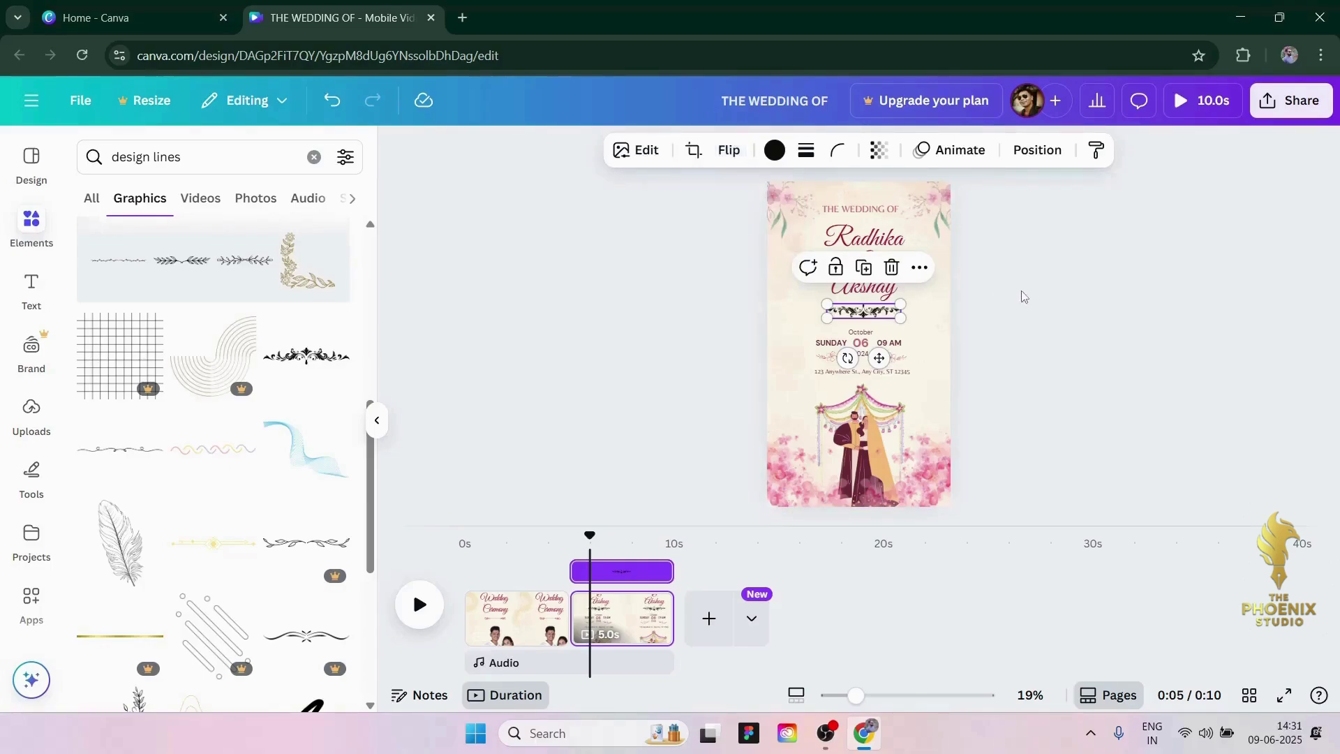
pyautogui.click(774, 151)
pyautogui.click(236, 281)
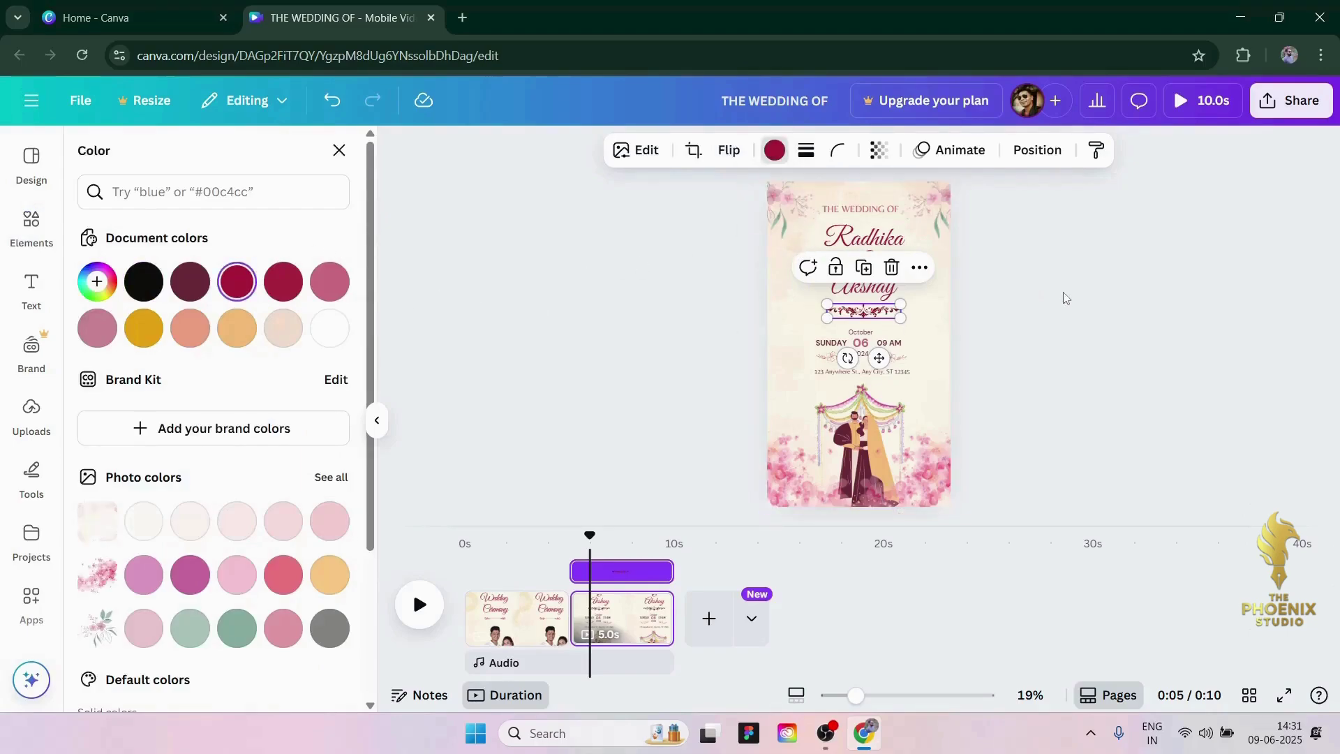
pyautogui.press('Escape')
pyautogui.click(617, 288)
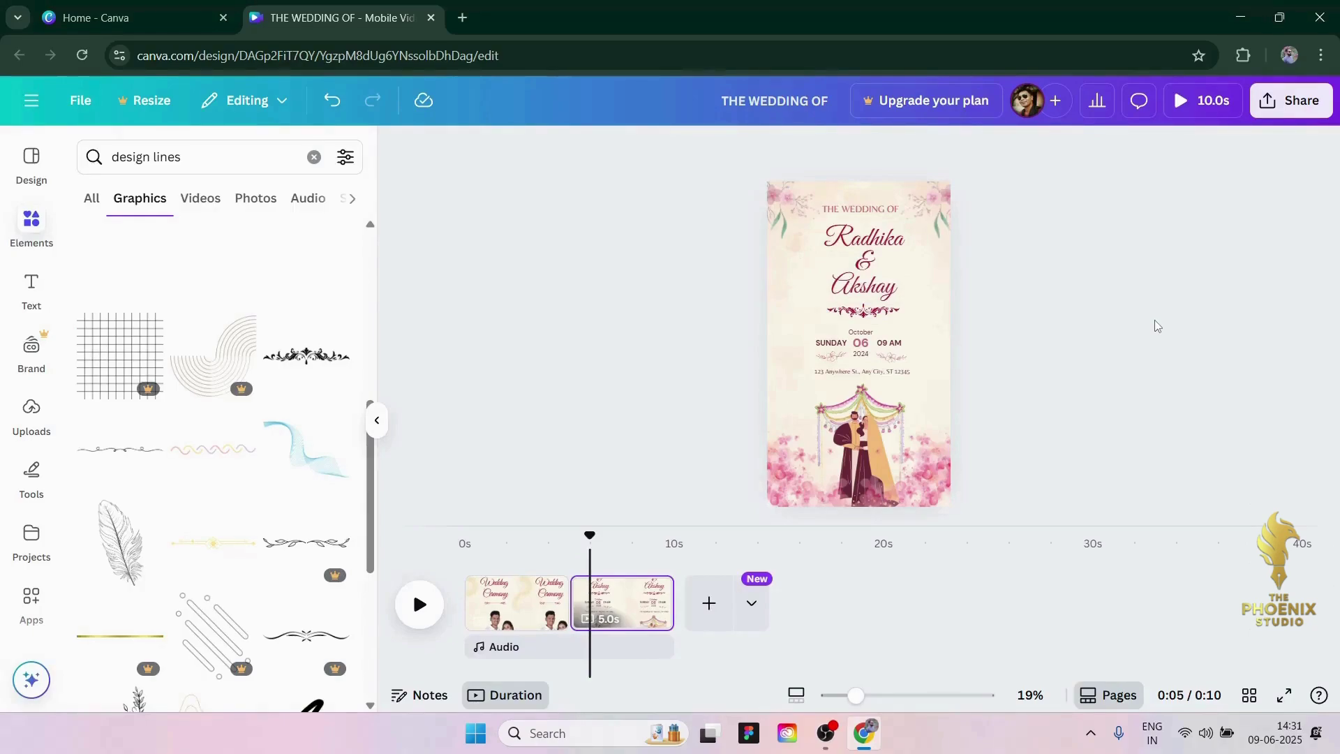
pyautogui.click(857, 258)
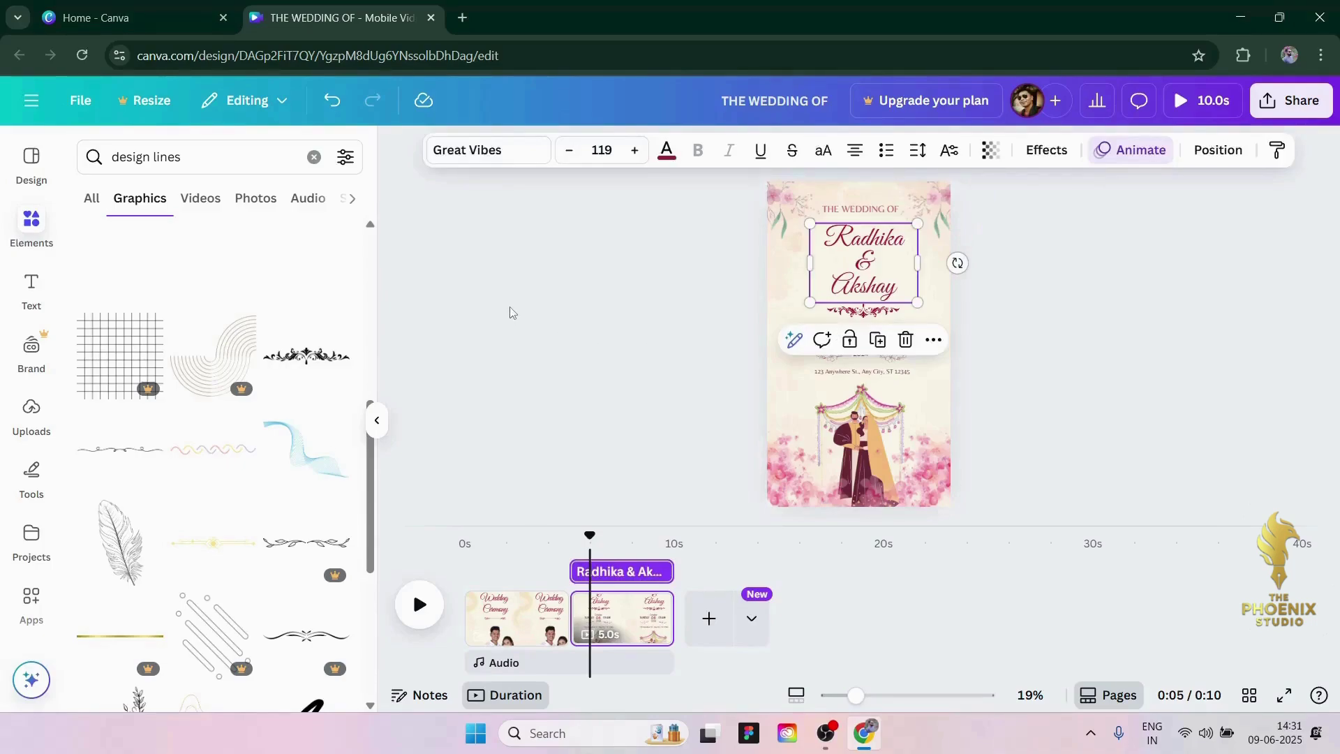
pyautogui.click(1059, 353)
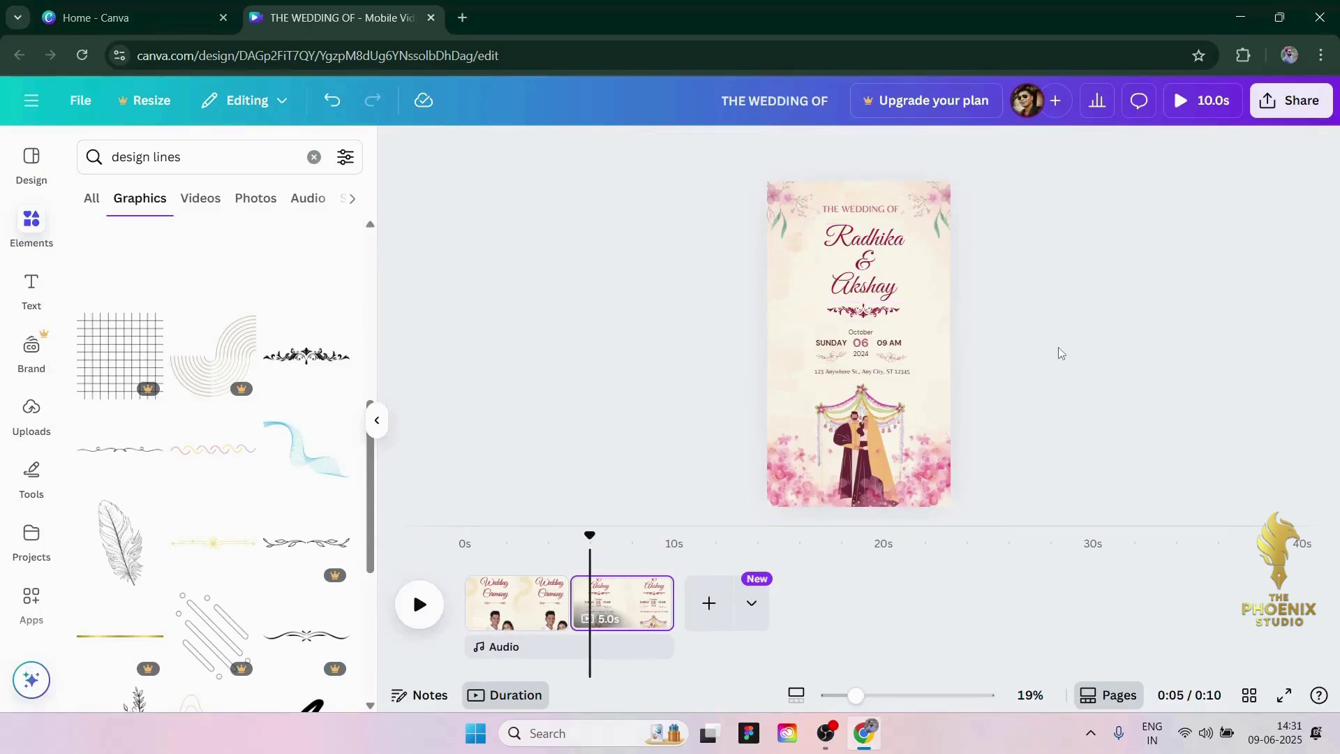
pyautogui.click(928, 468)
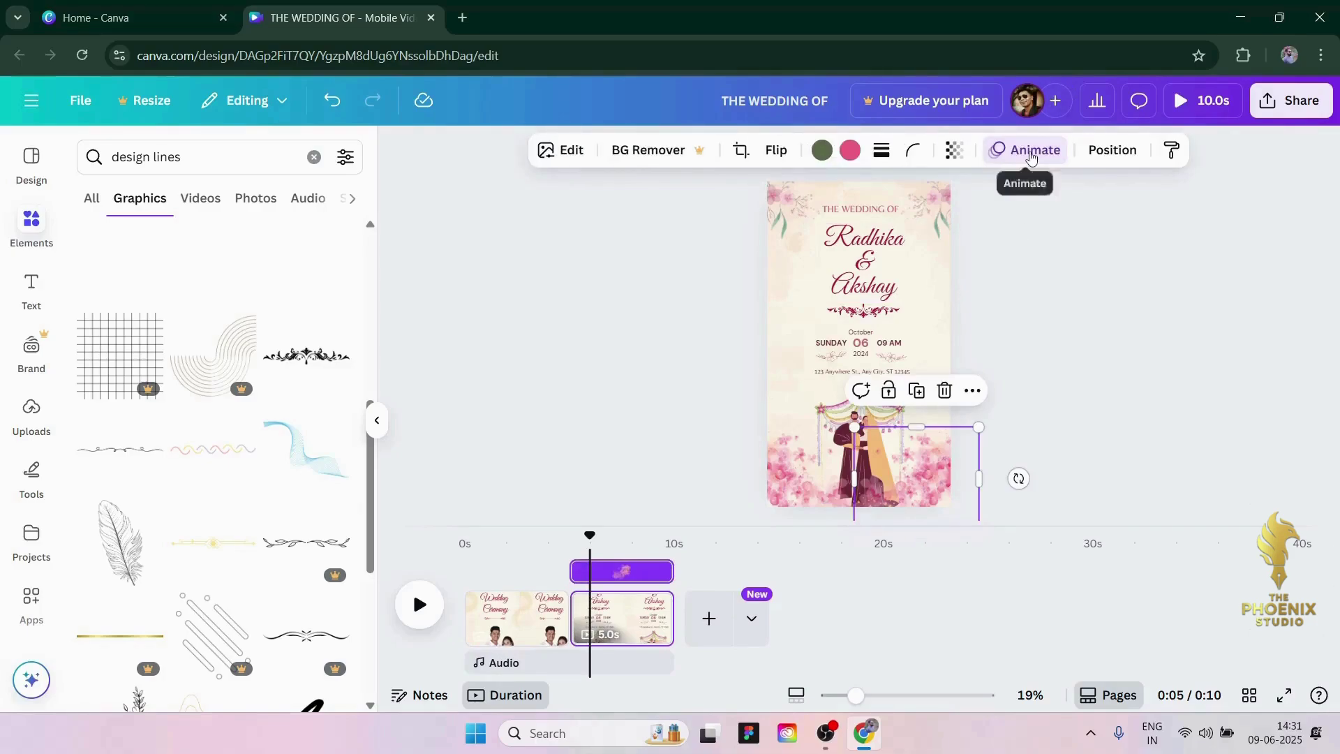
pyautogui.click(1017, 151)
# Step: Try Spray Paint on the upper-right flower spray of the names page, and set its enter animation to Chroma Wave
pyautogui.click(924, 199)
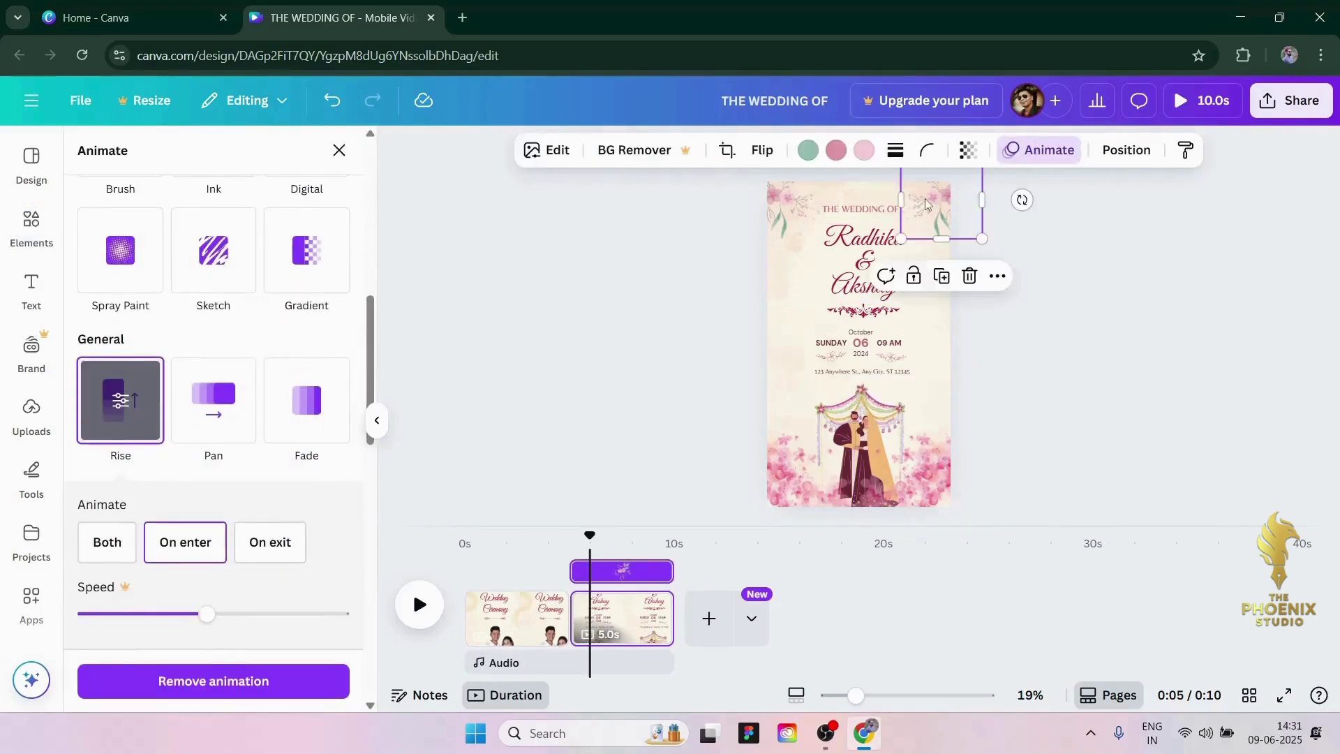
pyautogui.click(340, 150)
pyautogui.click(31, 224)
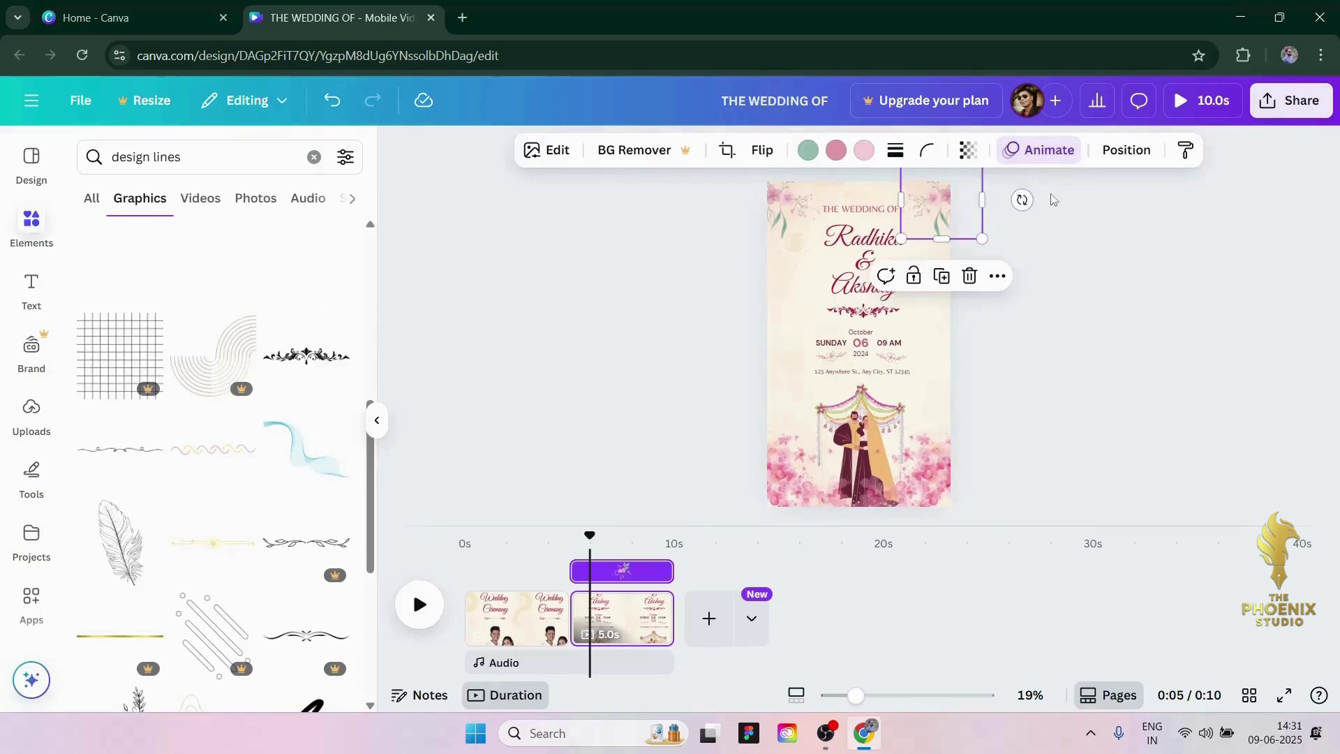
pyautogui.click(1033, 152)
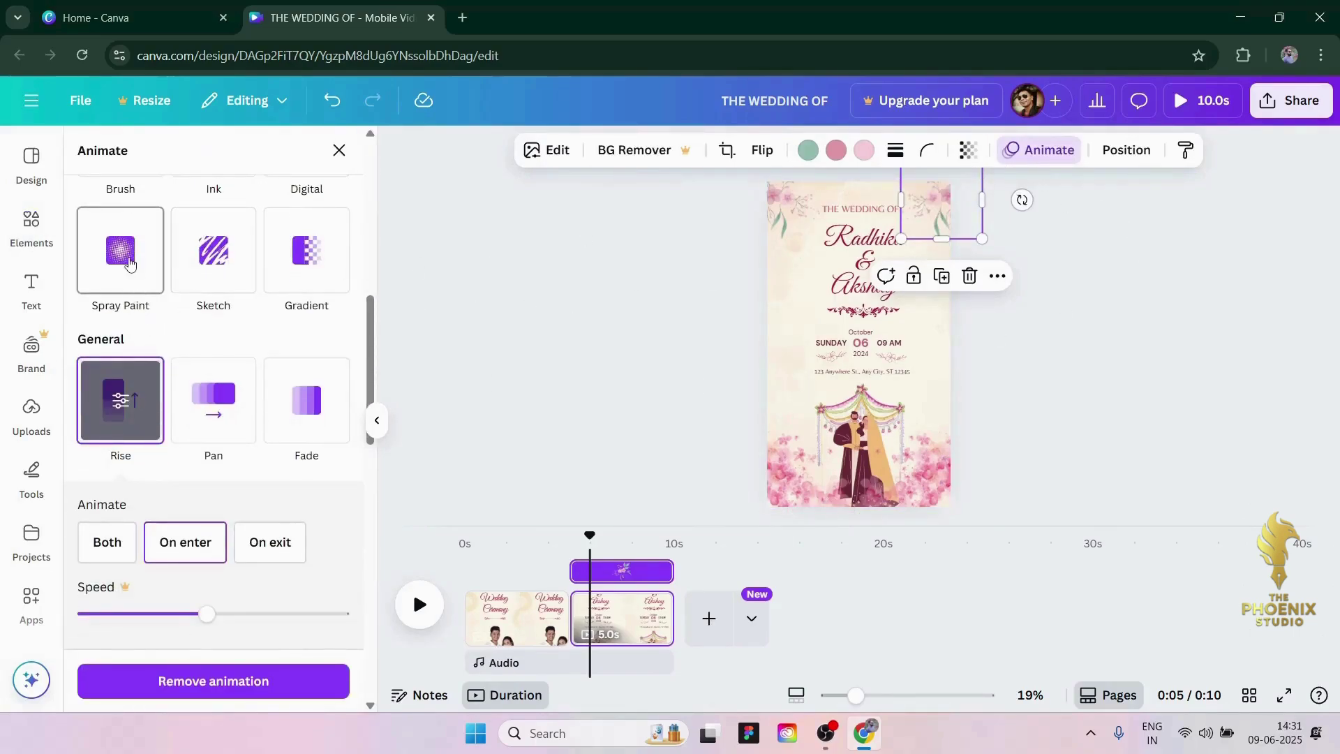
pyautogui.click(129, 263)
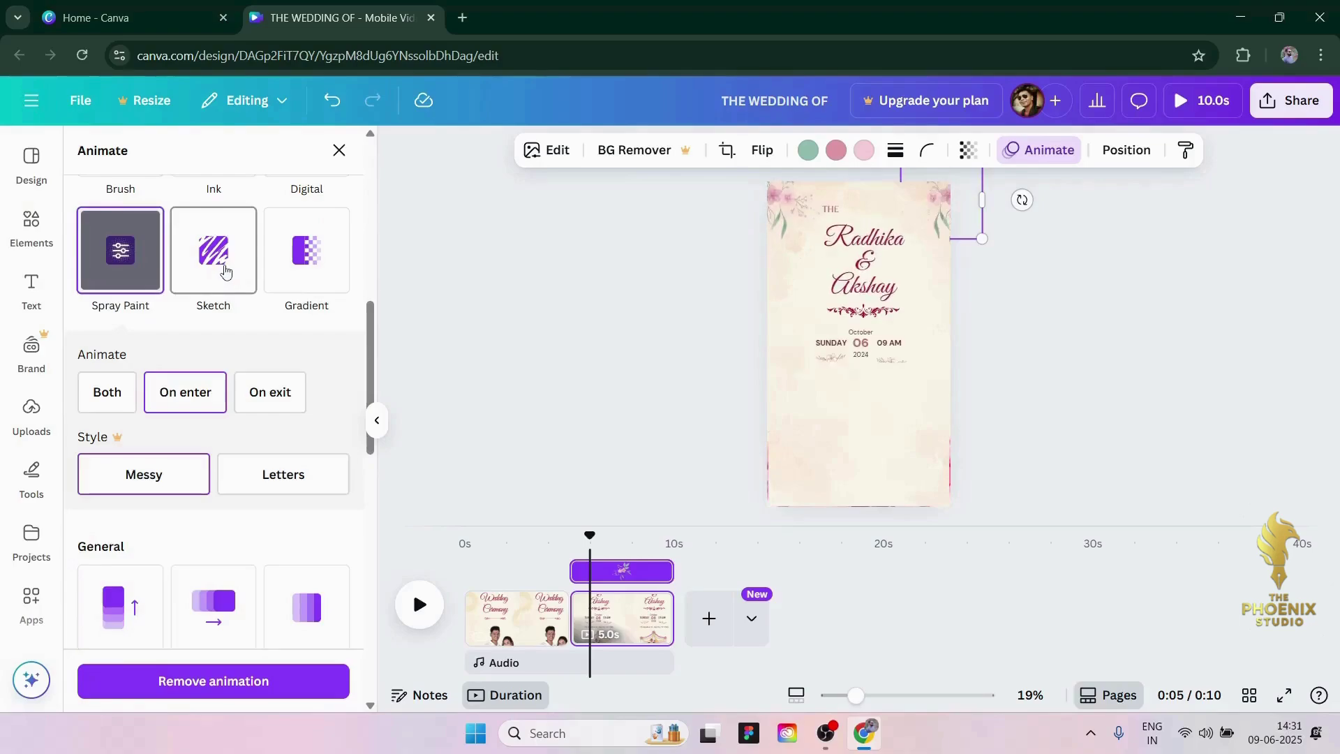
pyautogui.scroll(4, 223, 272)
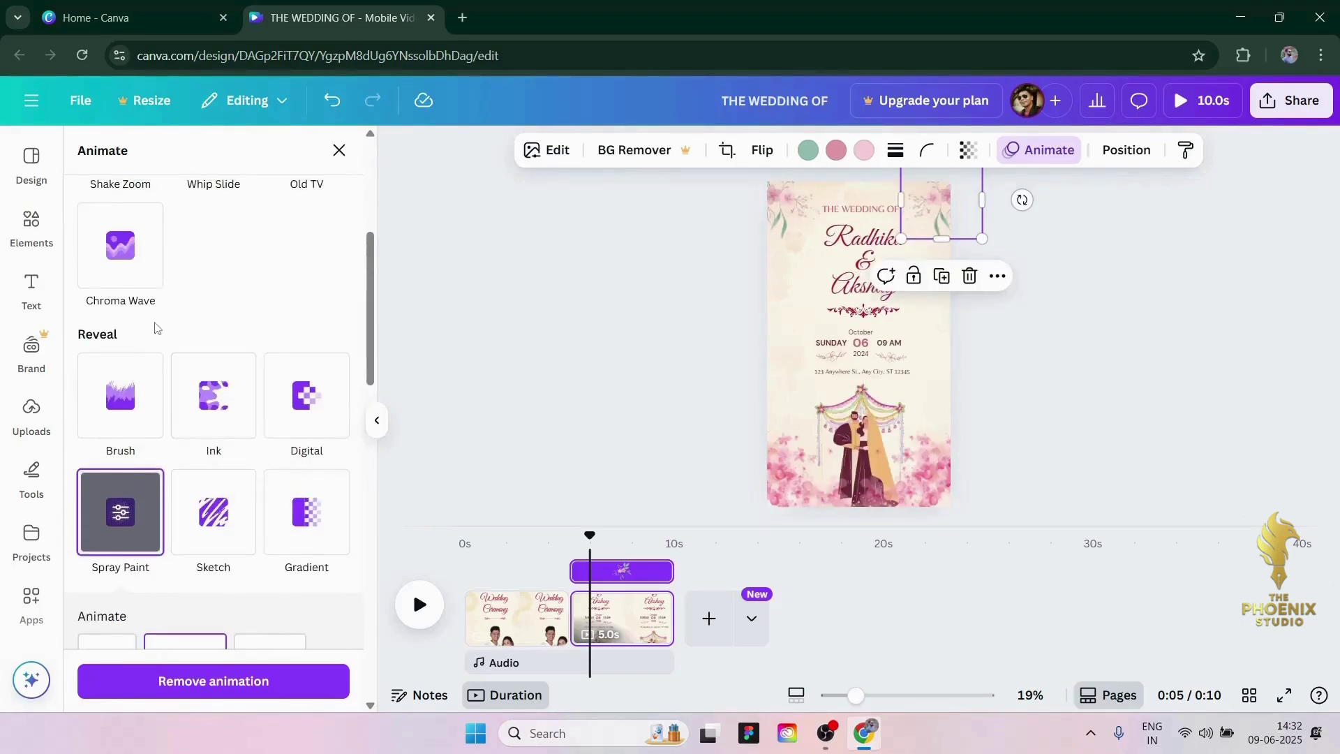
pyautogui.click(121, 262)
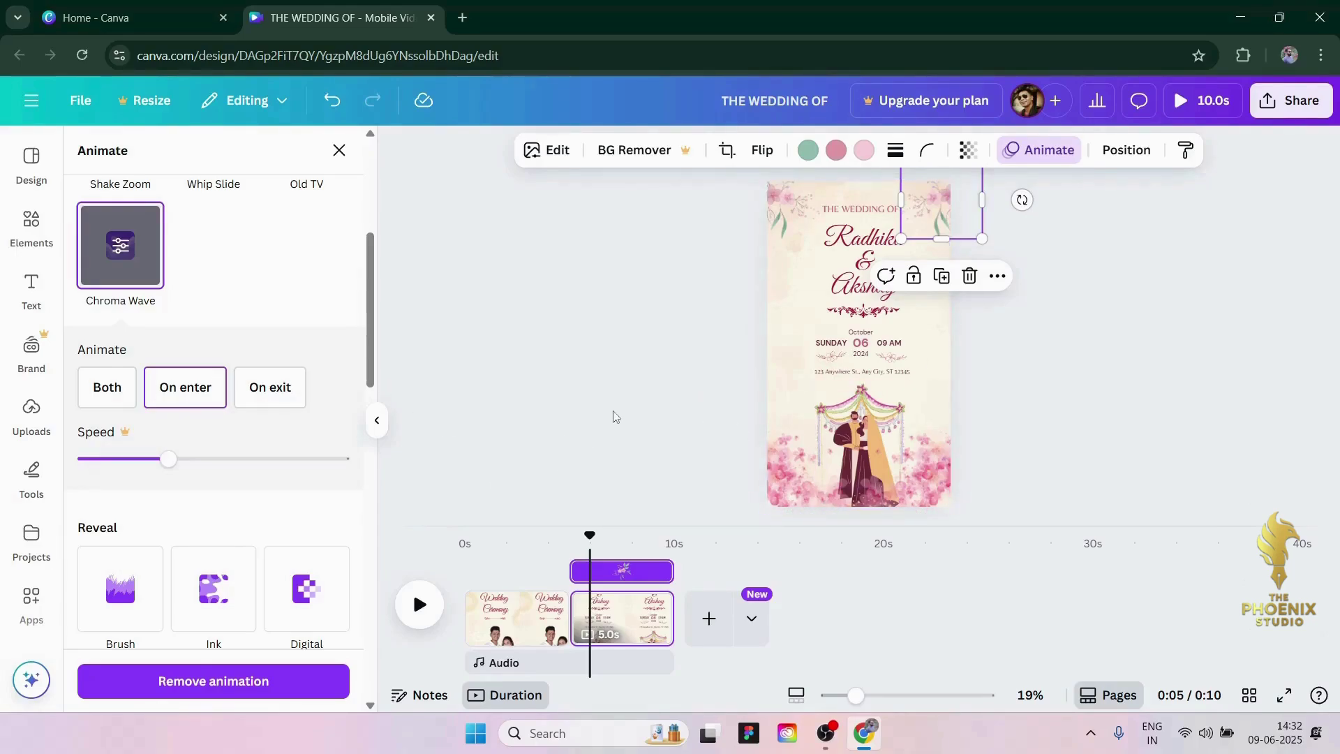
# Step: Duplicate the couple's names page as the third page and remove the blank page added at the end
pyautogui.click(514, 610)
pyautogui.click(632, 602)
pyautogui.click(708, 601)
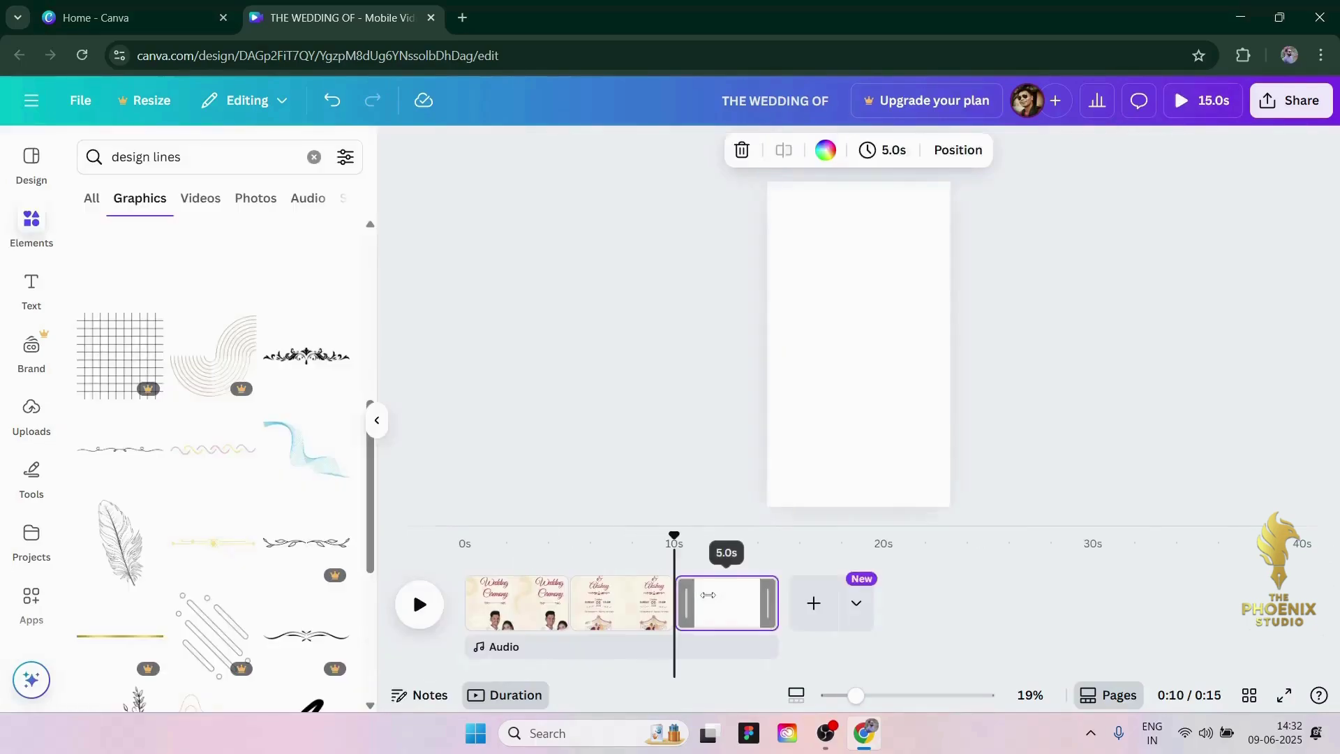
pyautogui.rightClick(615, 609)
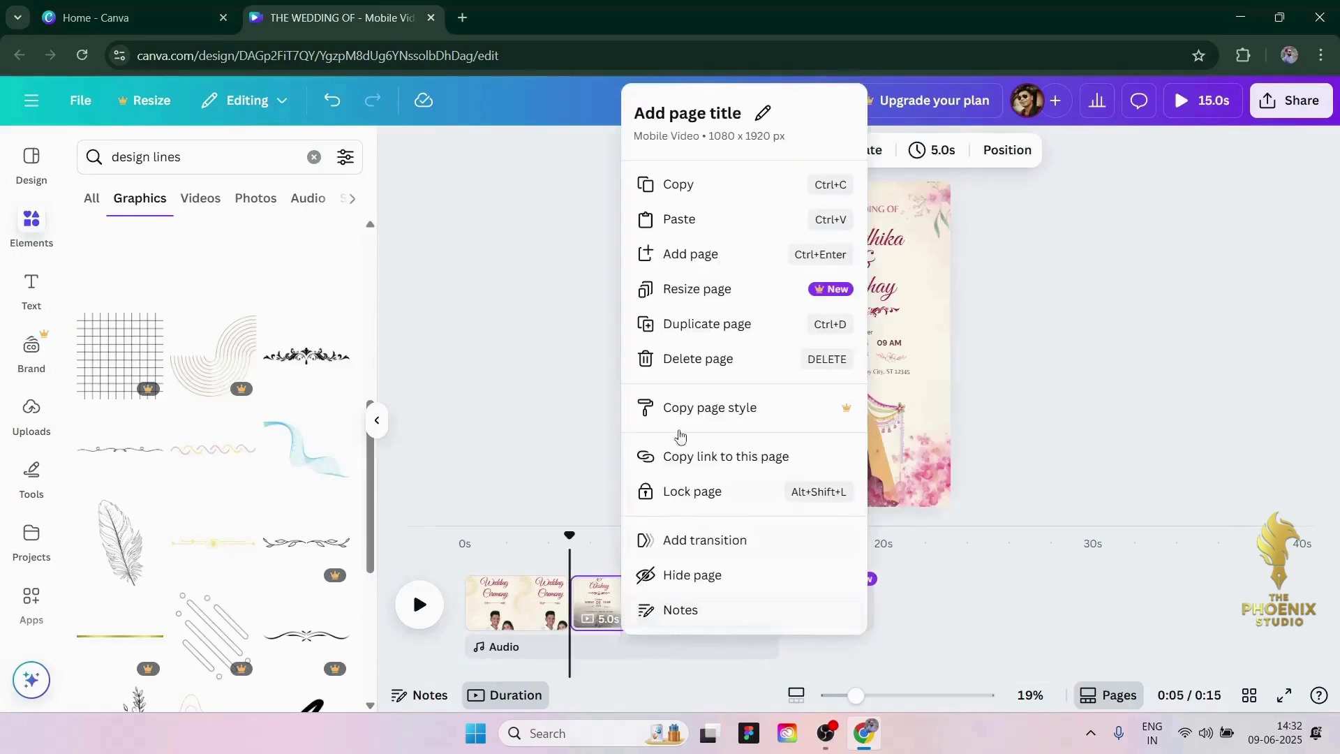
pyautogui.click(680, 330)
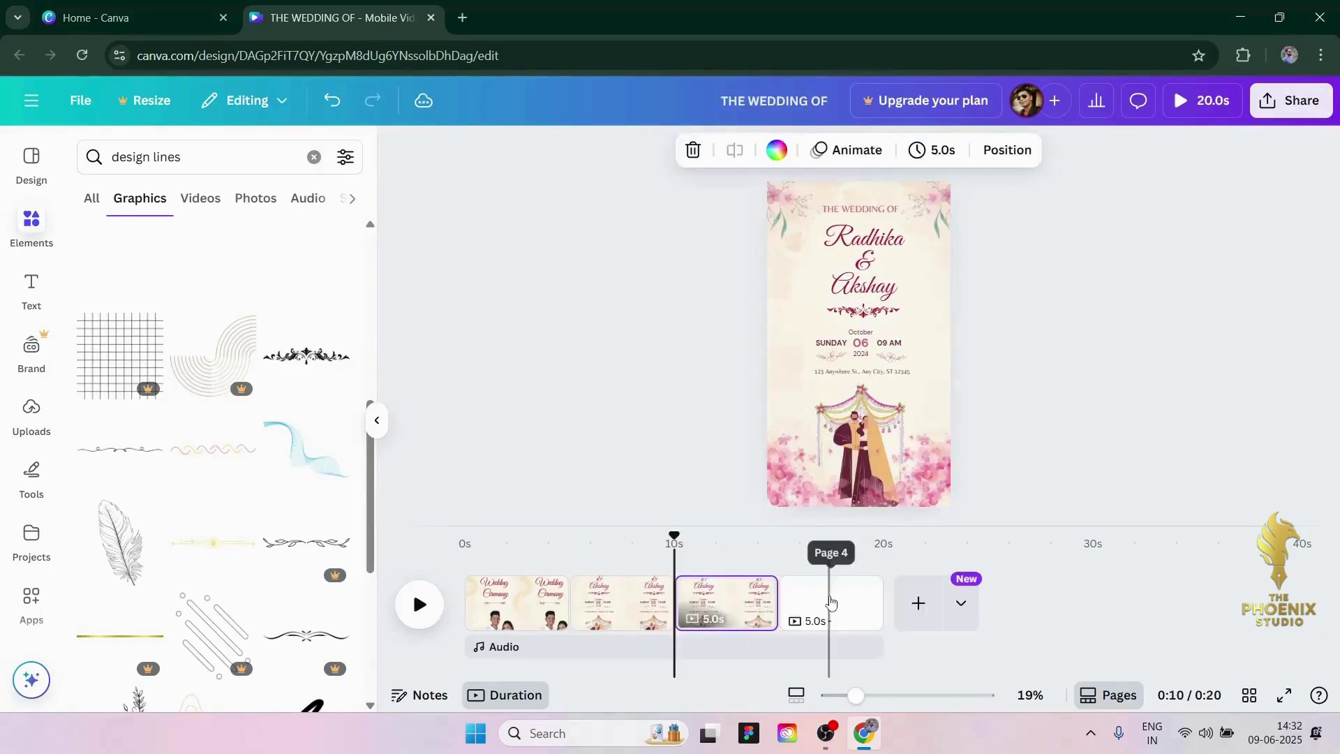
pyautogui.click(831, 601)
pyautogui.press('Delete')
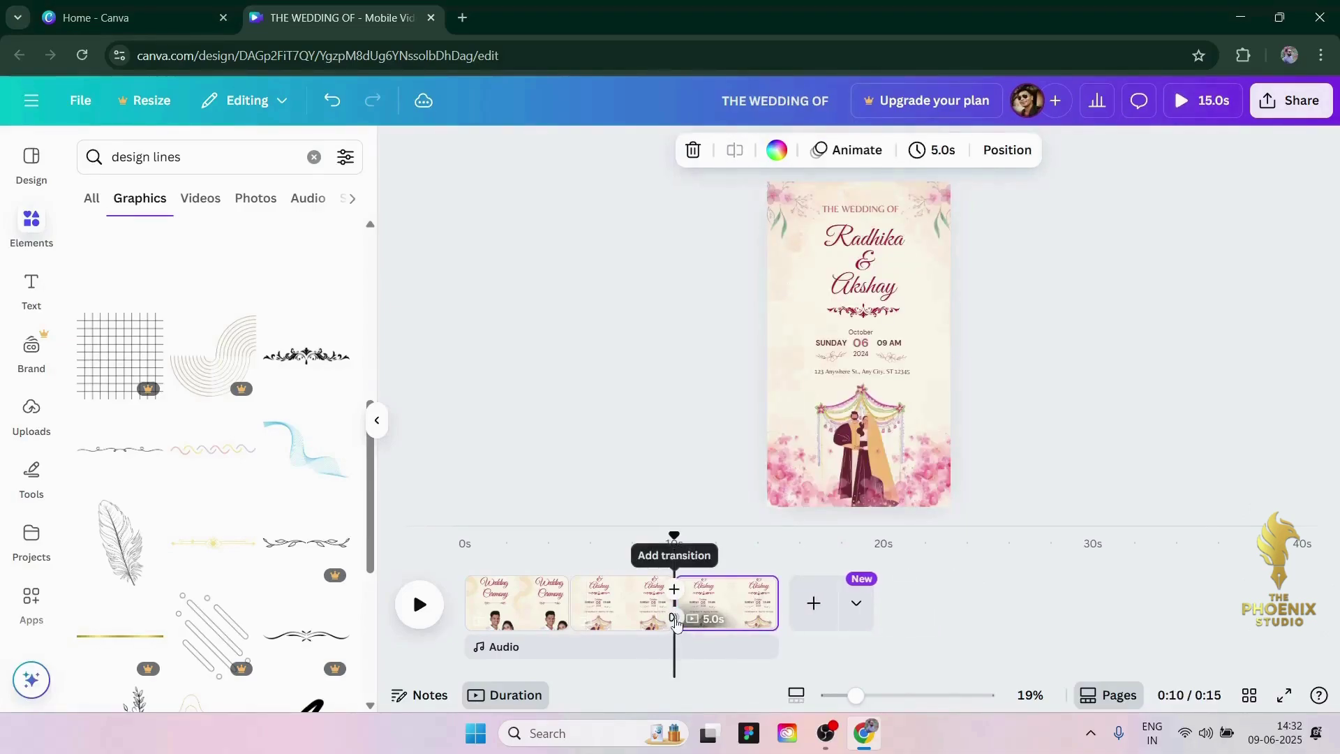
# Step: Add a transition between the second and third pages, trying Dissolve, Color Wipe and Line Wipe before choosing Flow
pyautogui.click(675, 623)
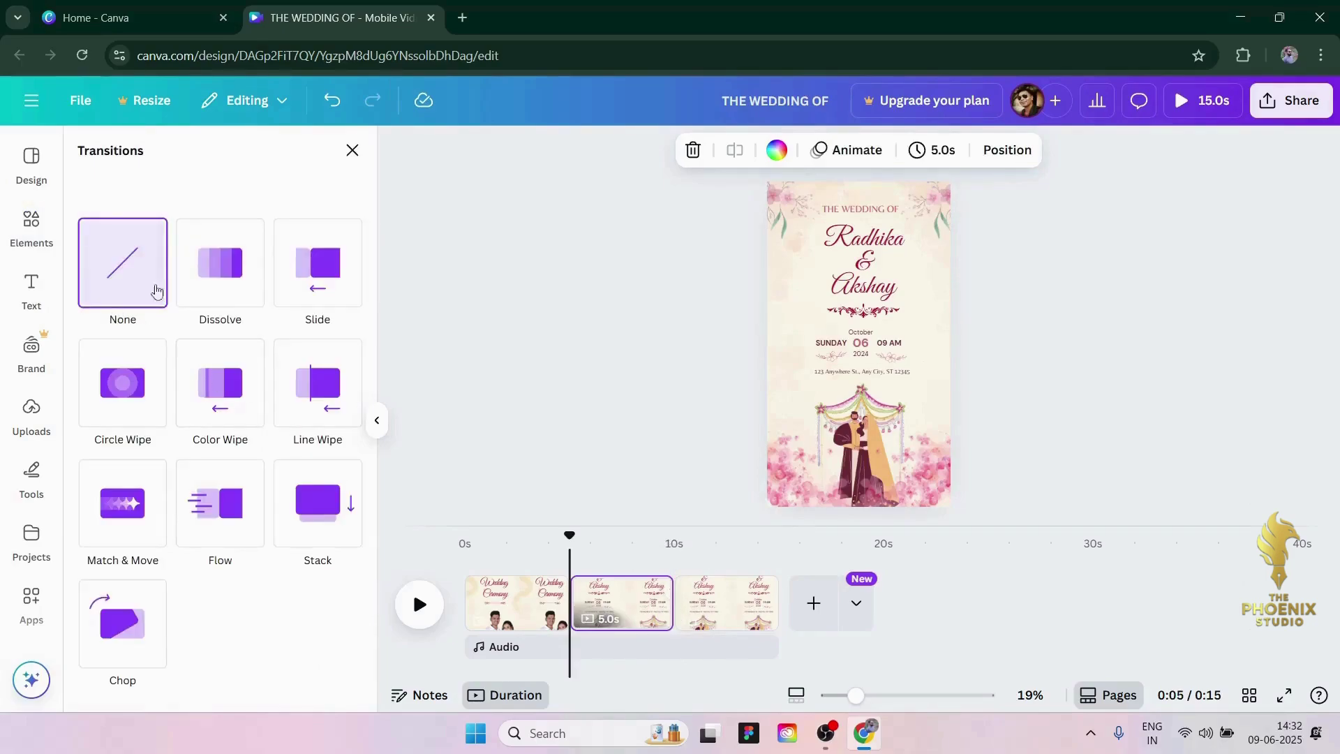
pyautogui.click(219, 281)
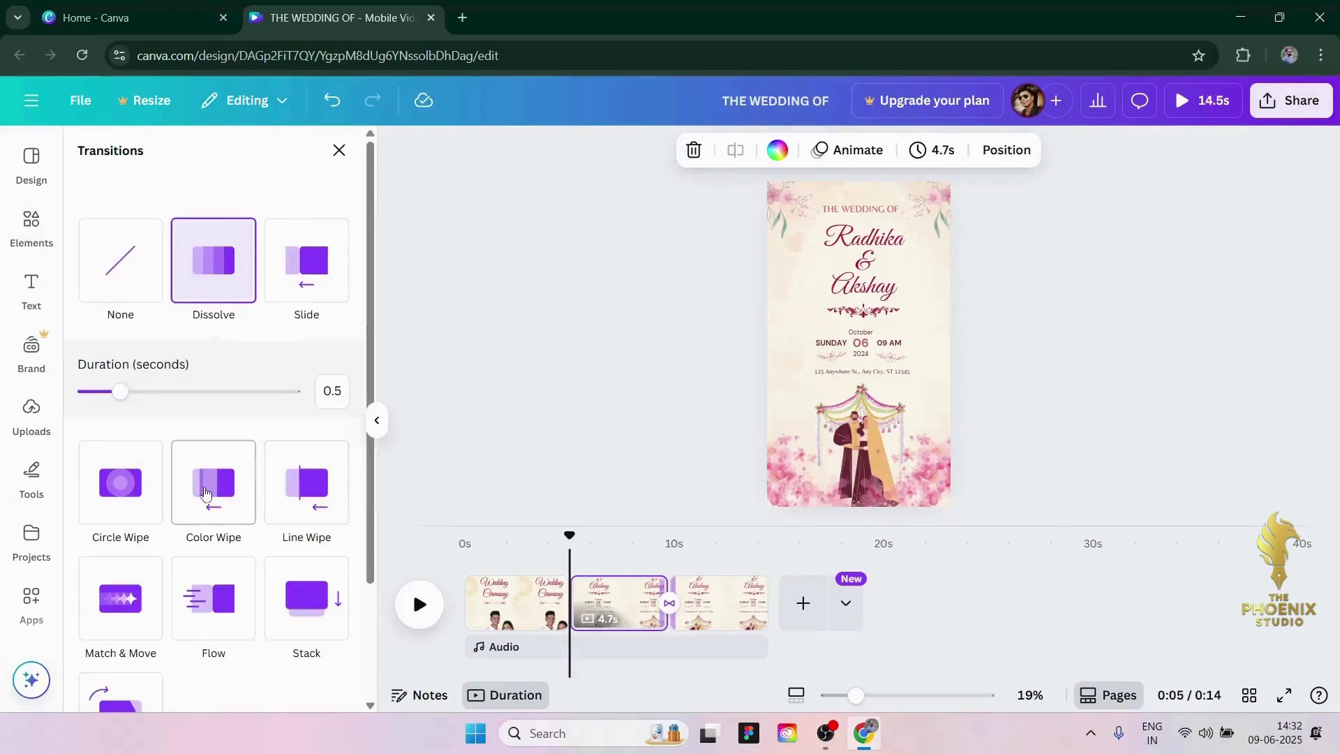
pyautogui.click(206, 494)
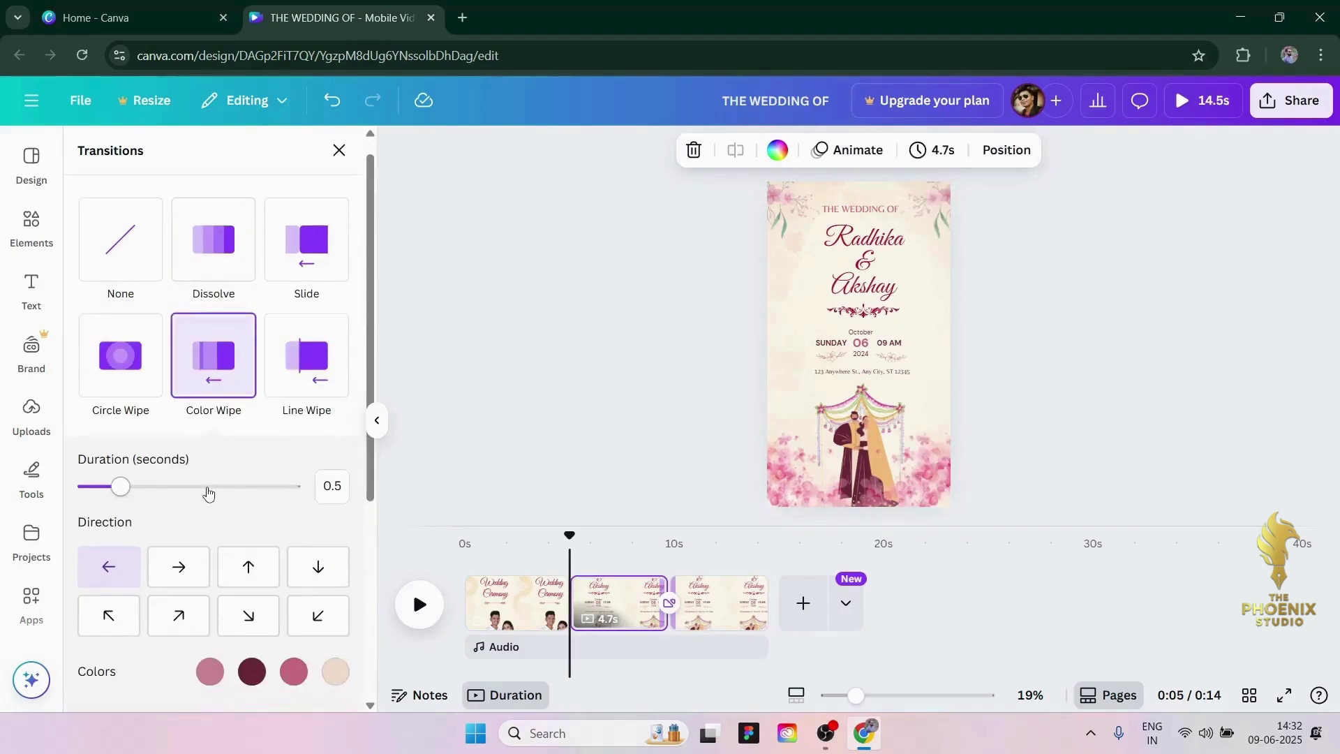
pyautogui.click(311, 354)
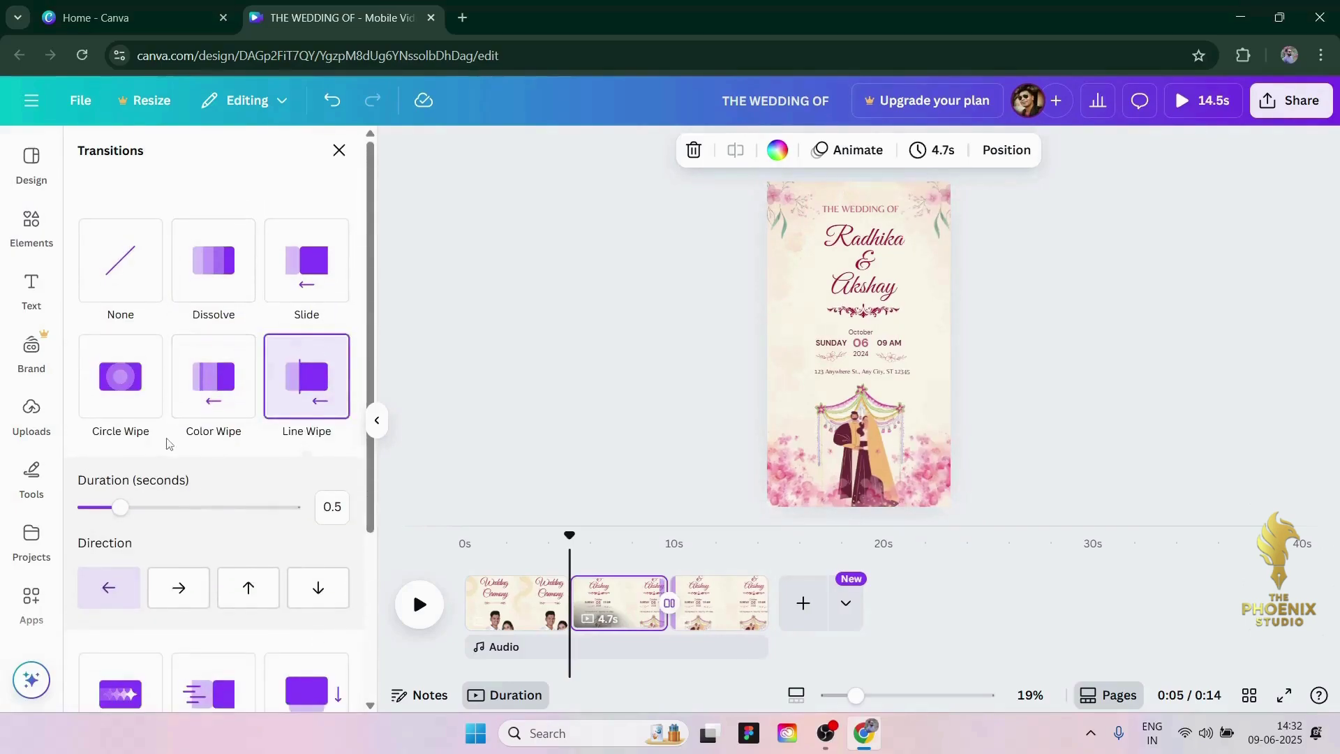
pyautogui.scroll(-3, 168, 444)
pyautogui.click(218, 446)
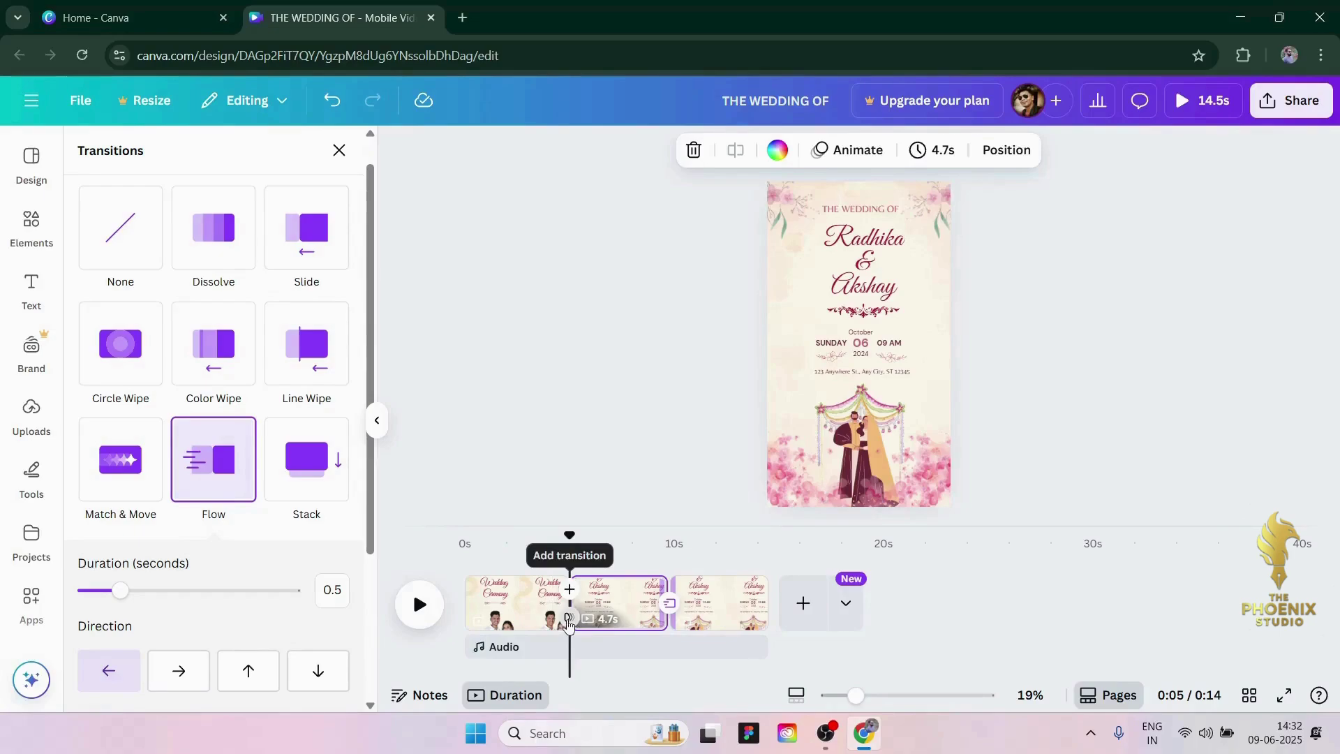
# Step: Add a 1.5-second Flow transition between the Wedding Ceremony page and the couple's names page
pyautogui.click(569, 623)
pyautogui.click(198, 458)
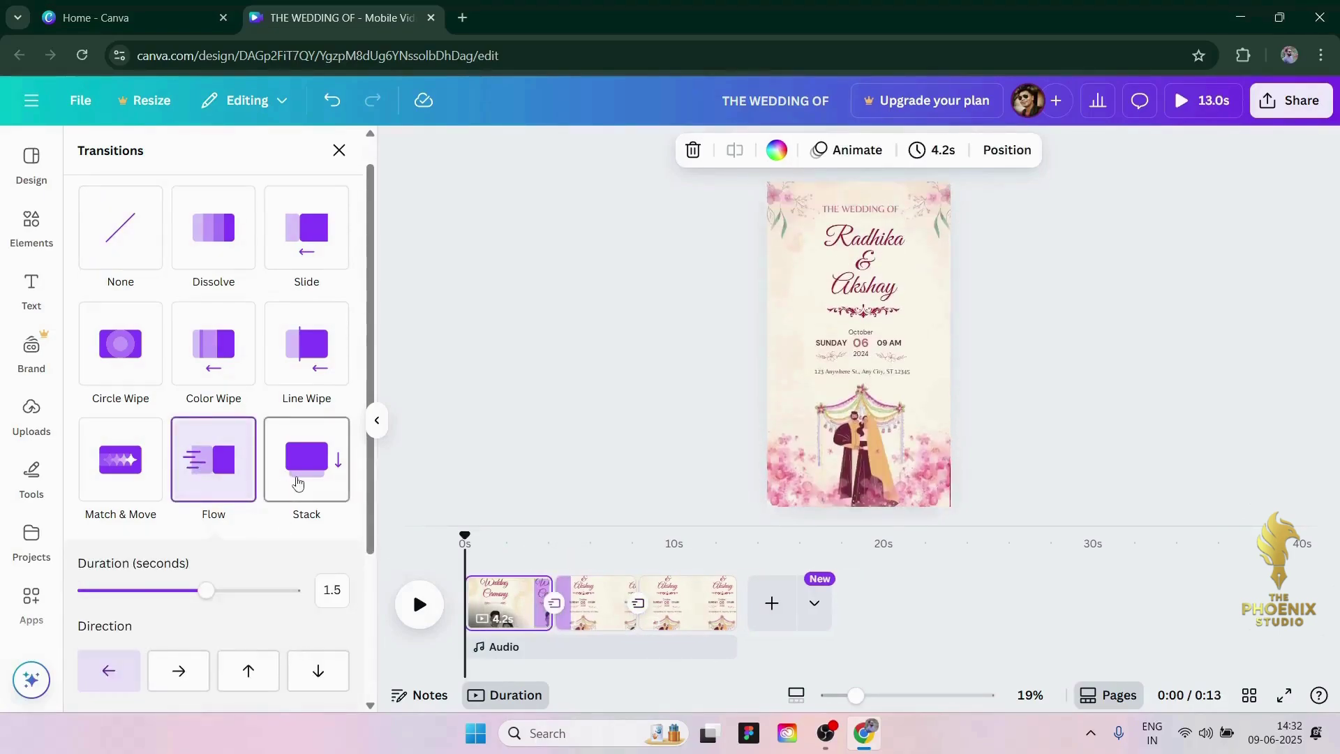
pyautogui.scroll(-3, 297, 480)
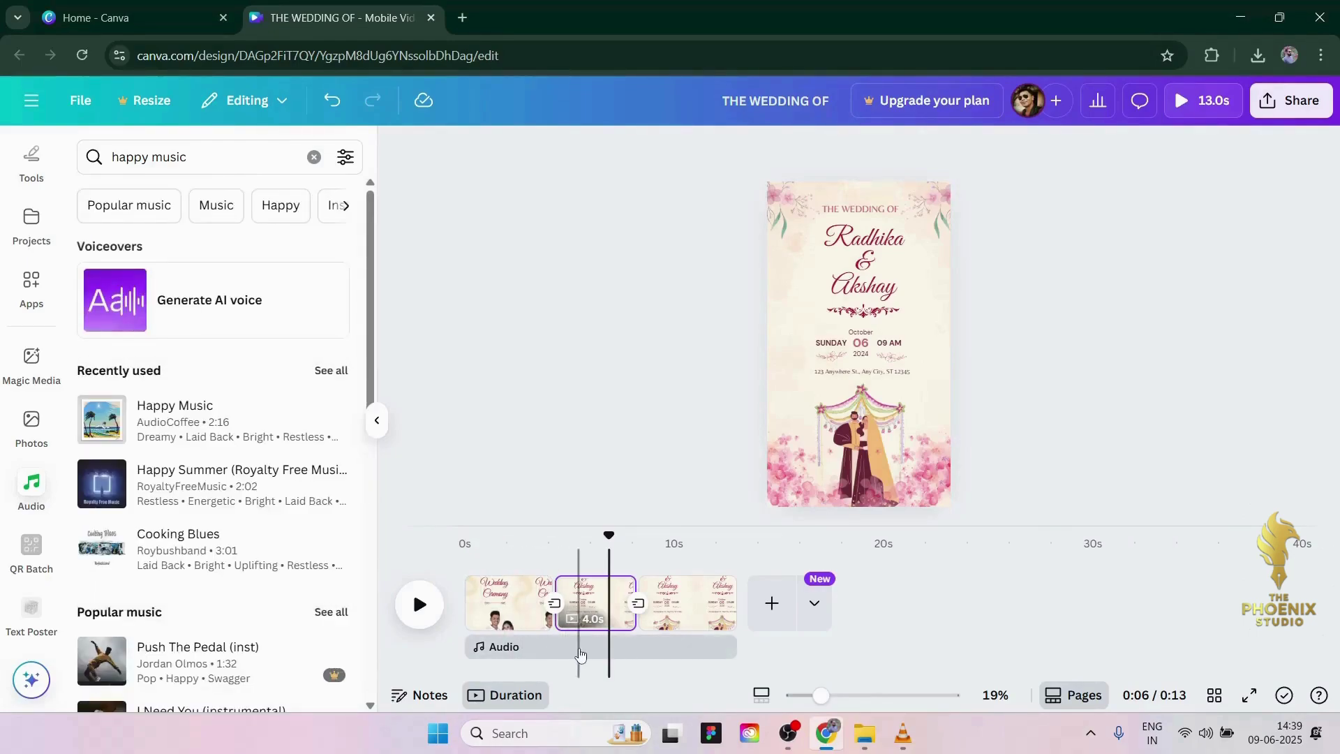
# Step: Search the audio library for "wedding piano"
pyautogui.click(32, 484)
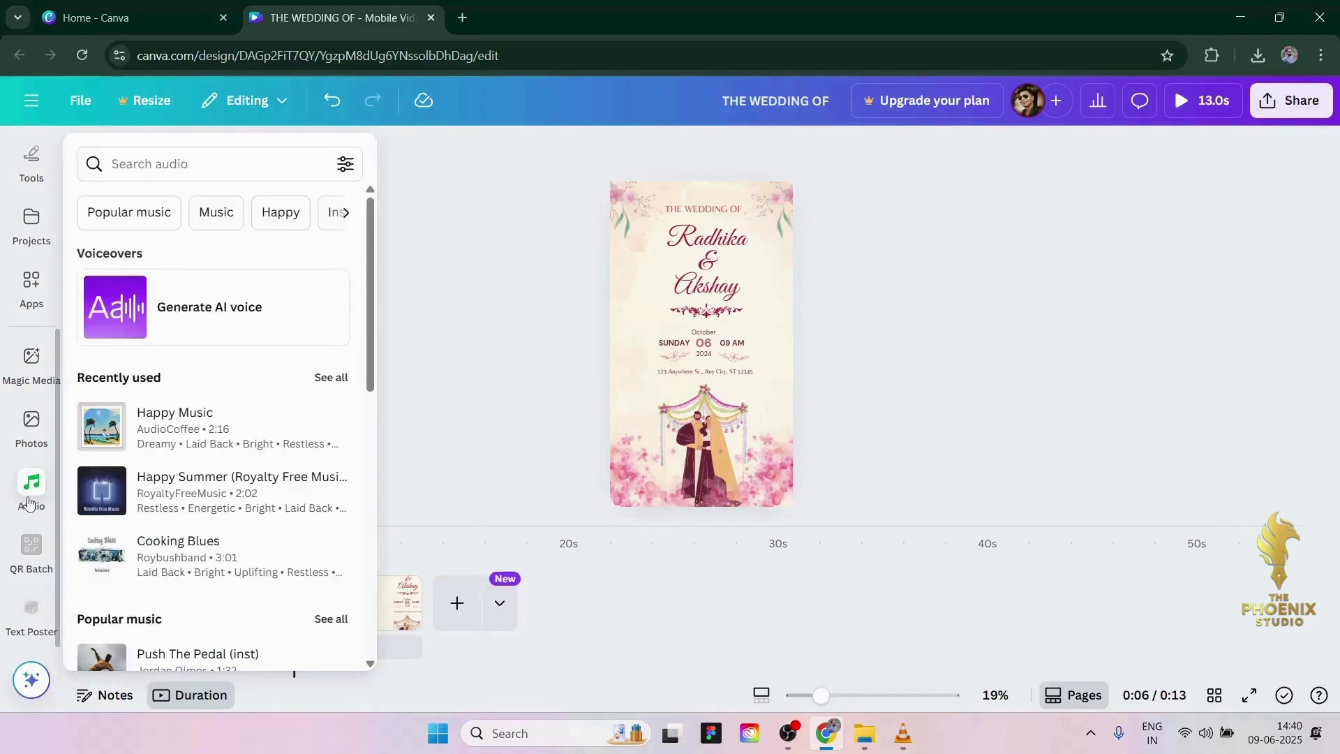
pyautogui.click(29, 496)
pyautogui.click(153, 156)
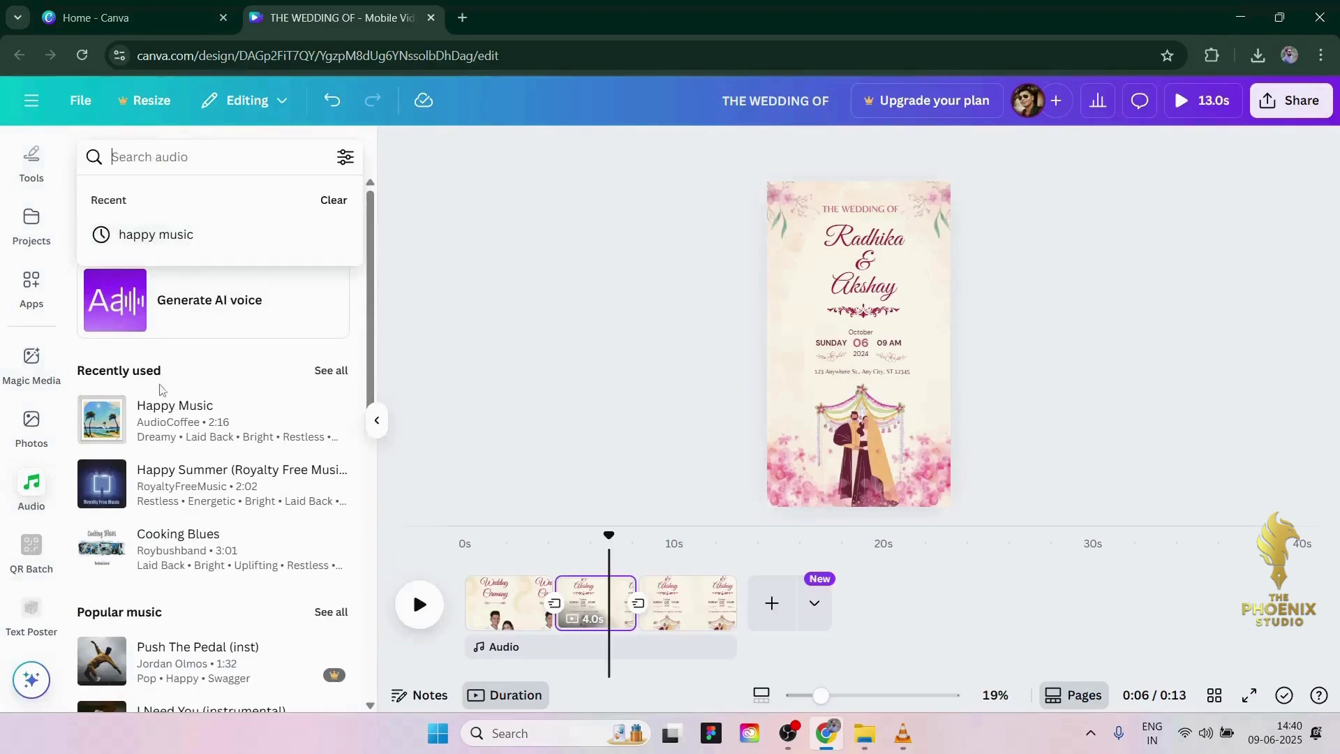
pyautogui.write('w')
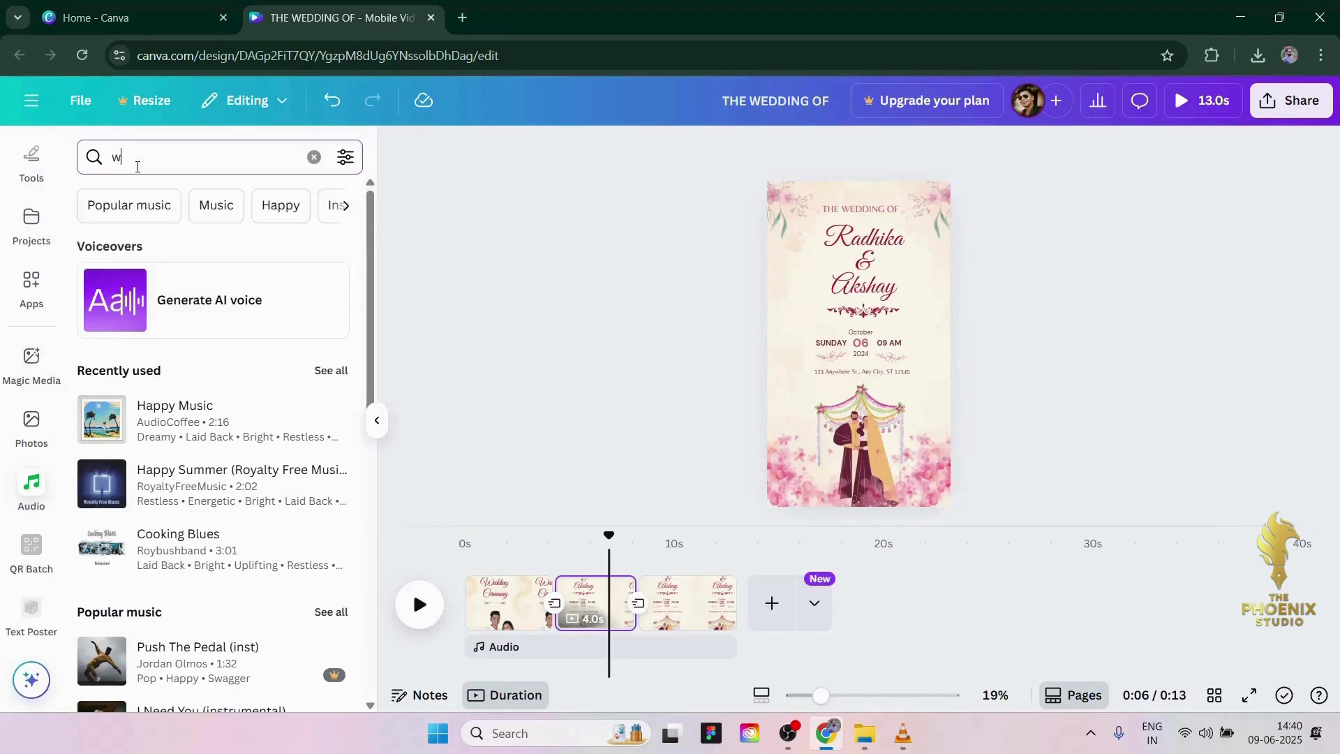
pyautogui.write('edding')
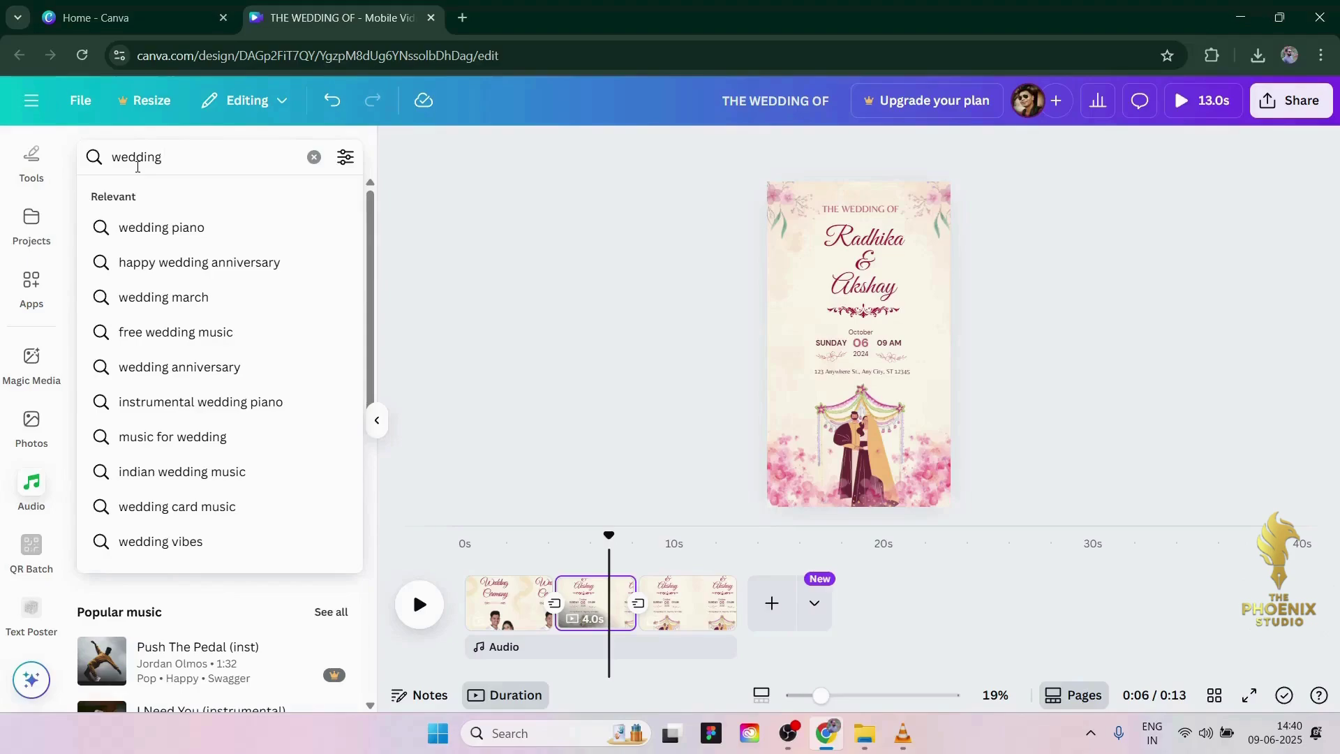
pyautogui.click(179, 236)
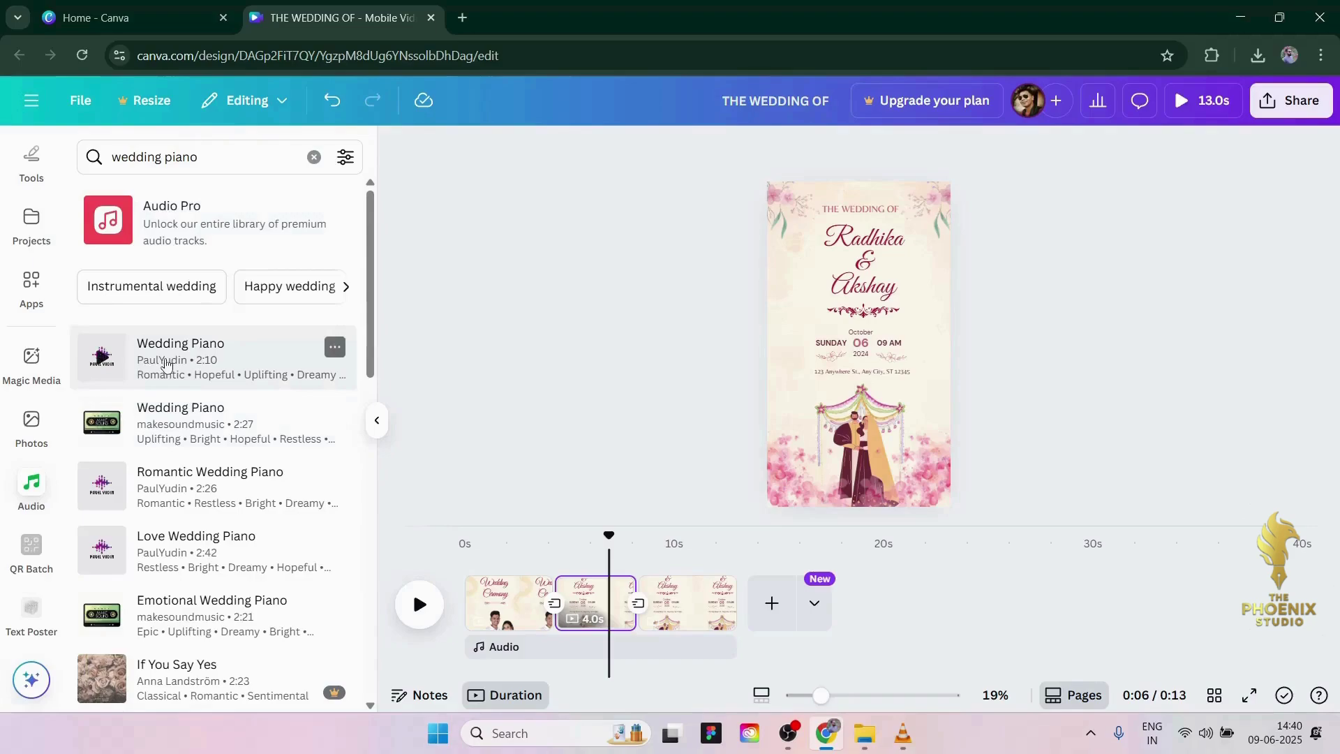
# Step: Preview the piano tracks, add the 2:10 "Wedding Piano" track and extend it back to the start of the video
pyautogui.click(113, 359)
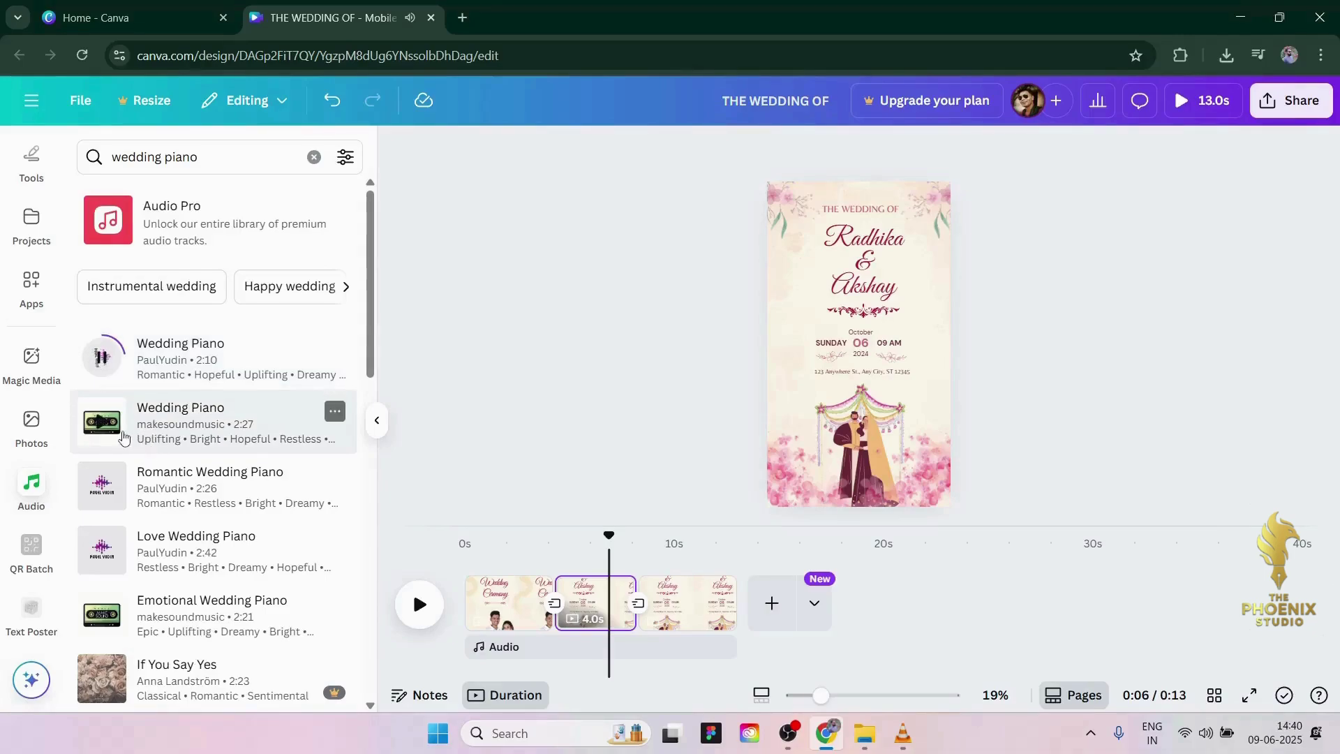
pyautogui.click(117, 563)
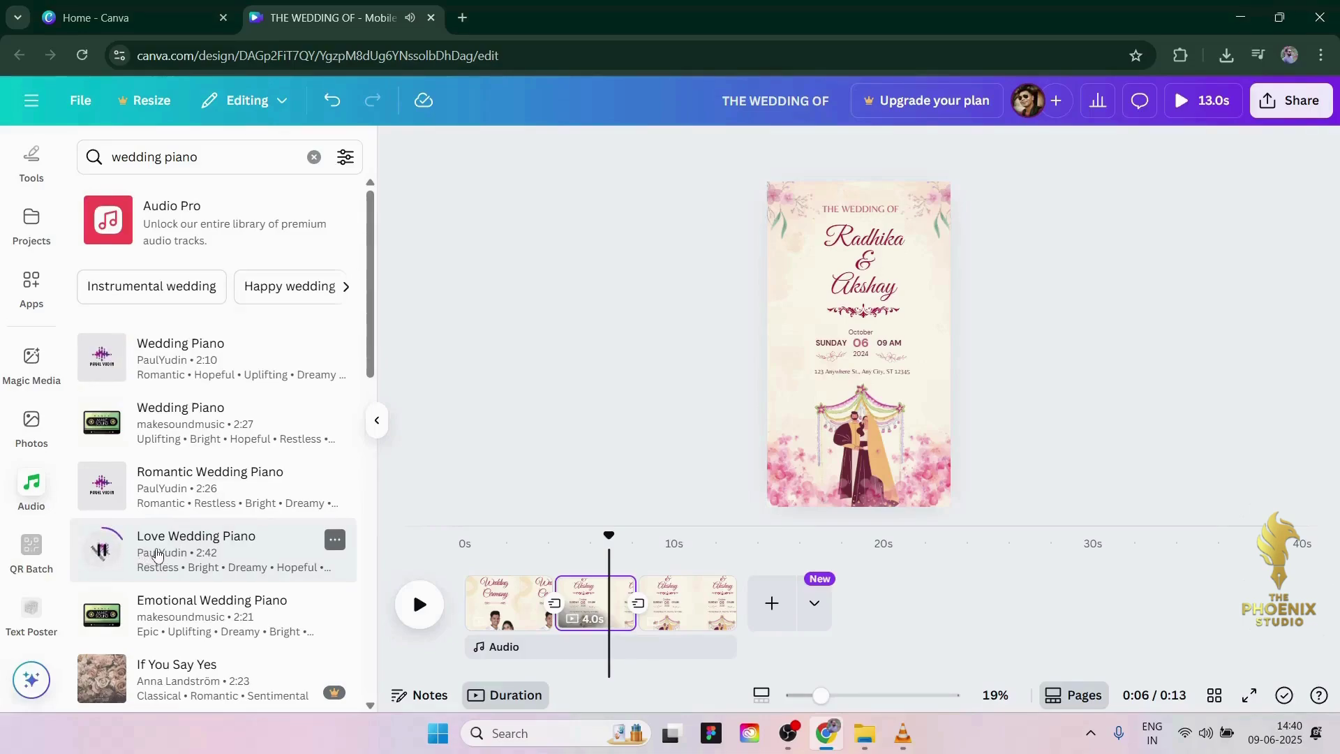
pyautogui.scroll(-3, 156, 555)
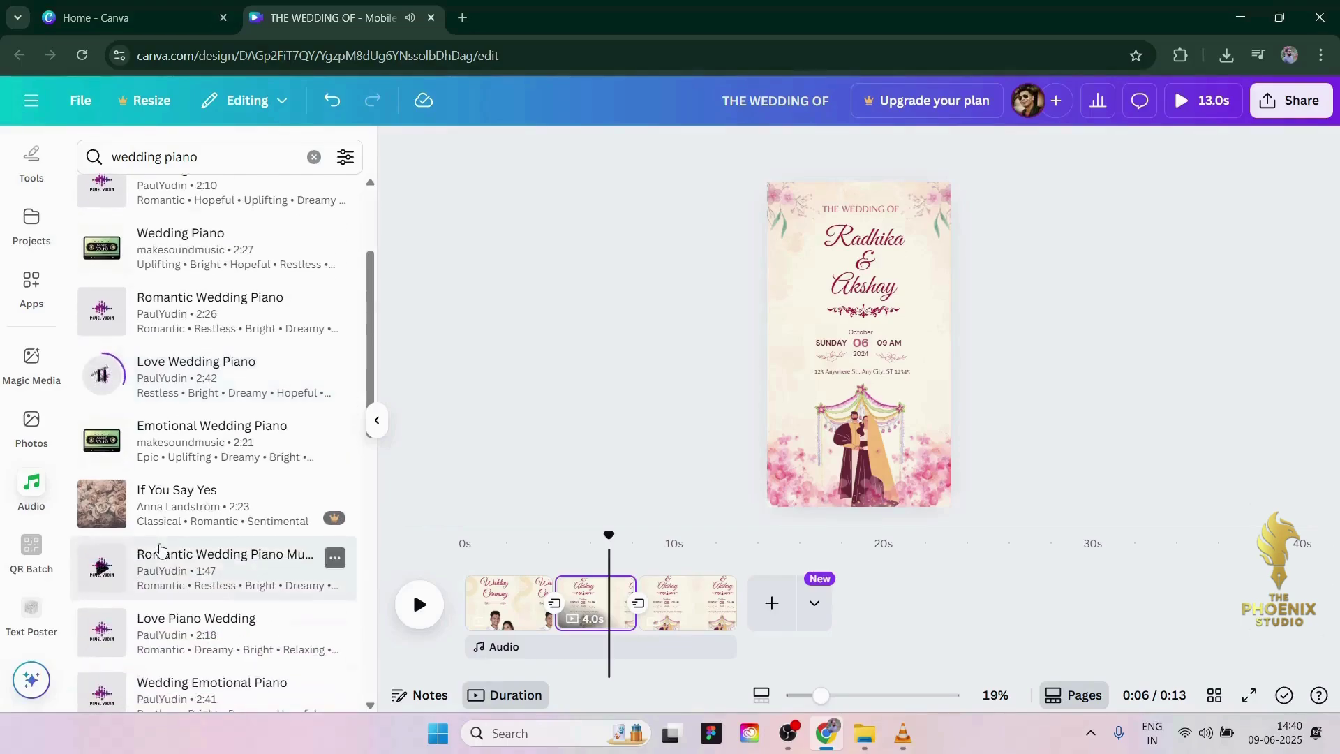
pyautogui.scroll(-2, 158, 544)
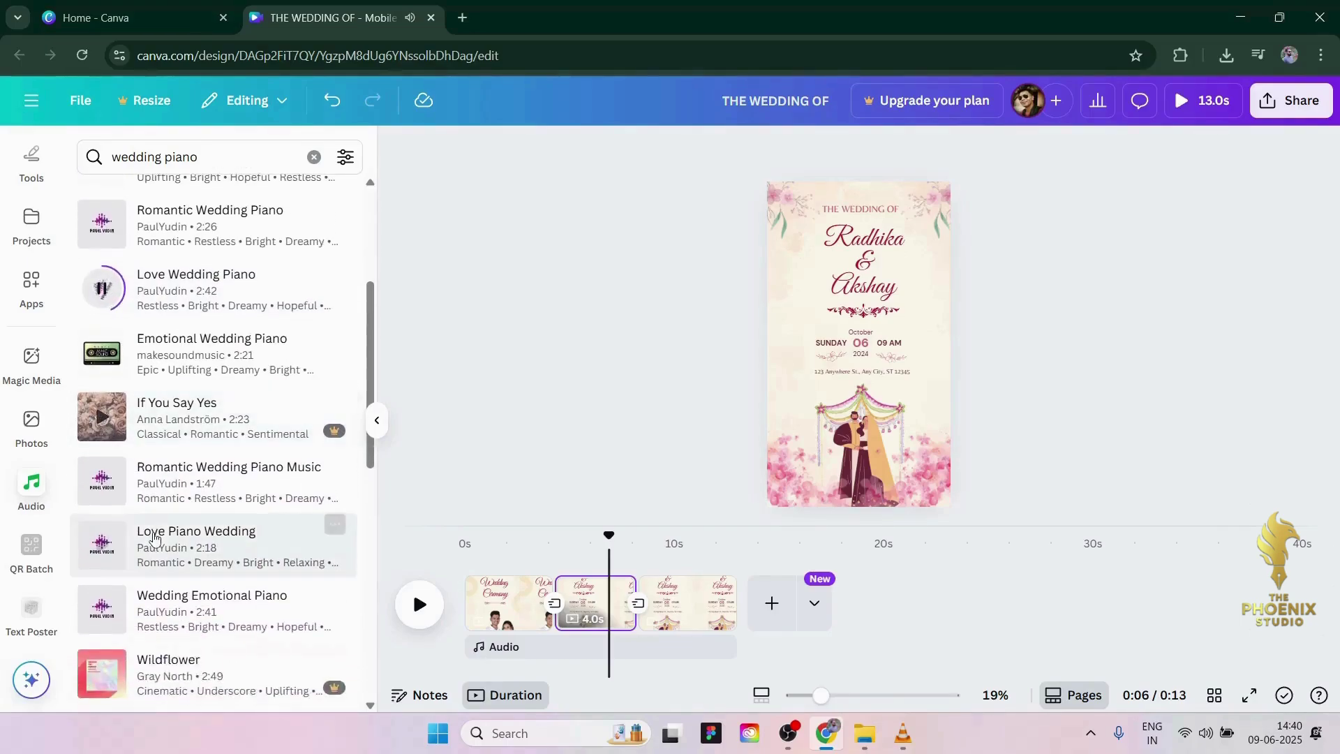
pyautogui.scroll(6, 155, 539)
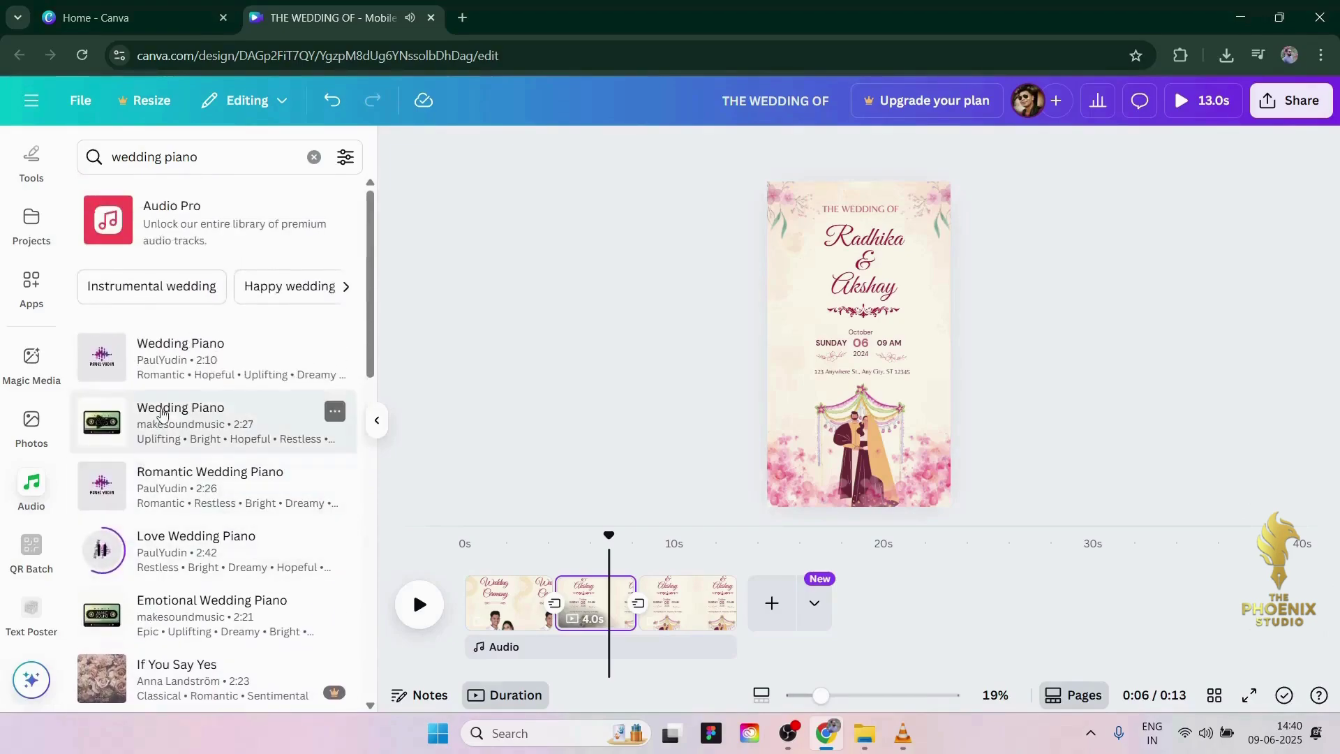
pyautogui.click(187, 347)
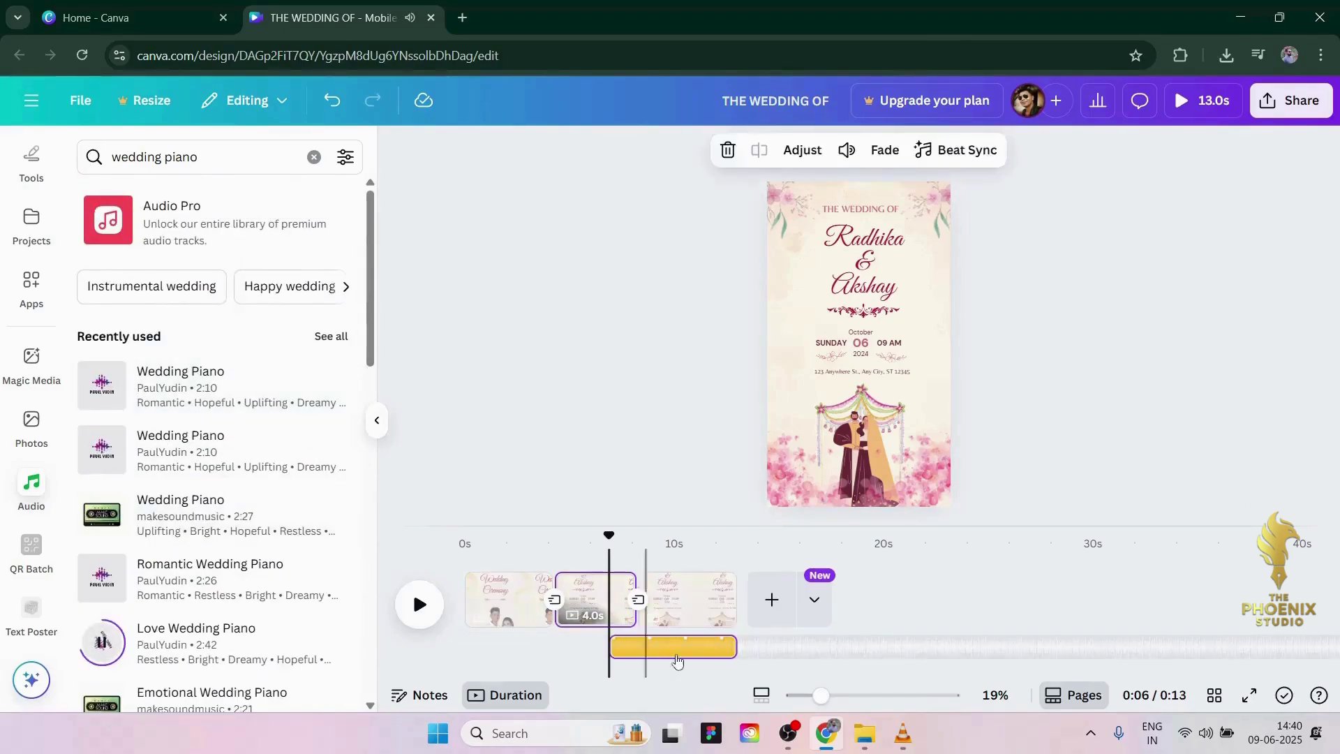
pyautogui.moveTo(613, 646); pyautogui.dragTo(475, 637)
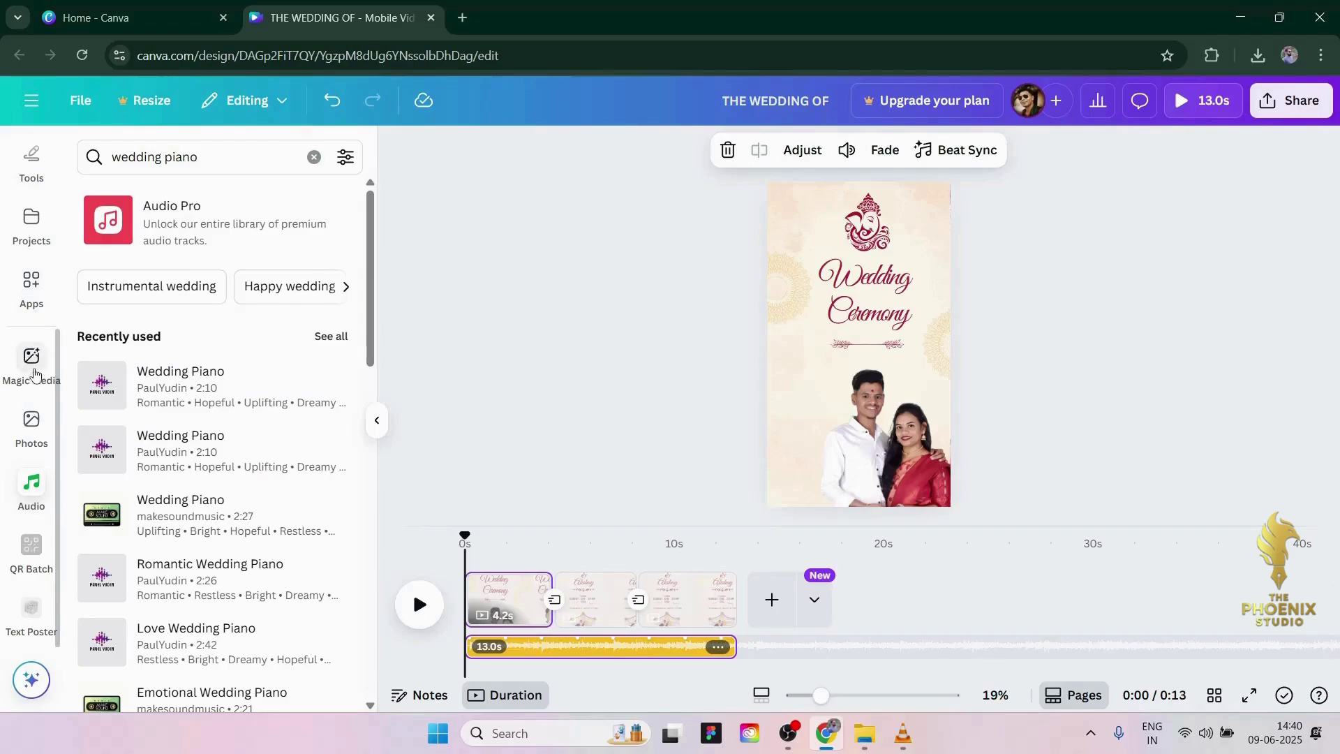
# Step: Show the uploaded files and clear the "design line" search text
pyautogui.scroll(5, 30, 291)
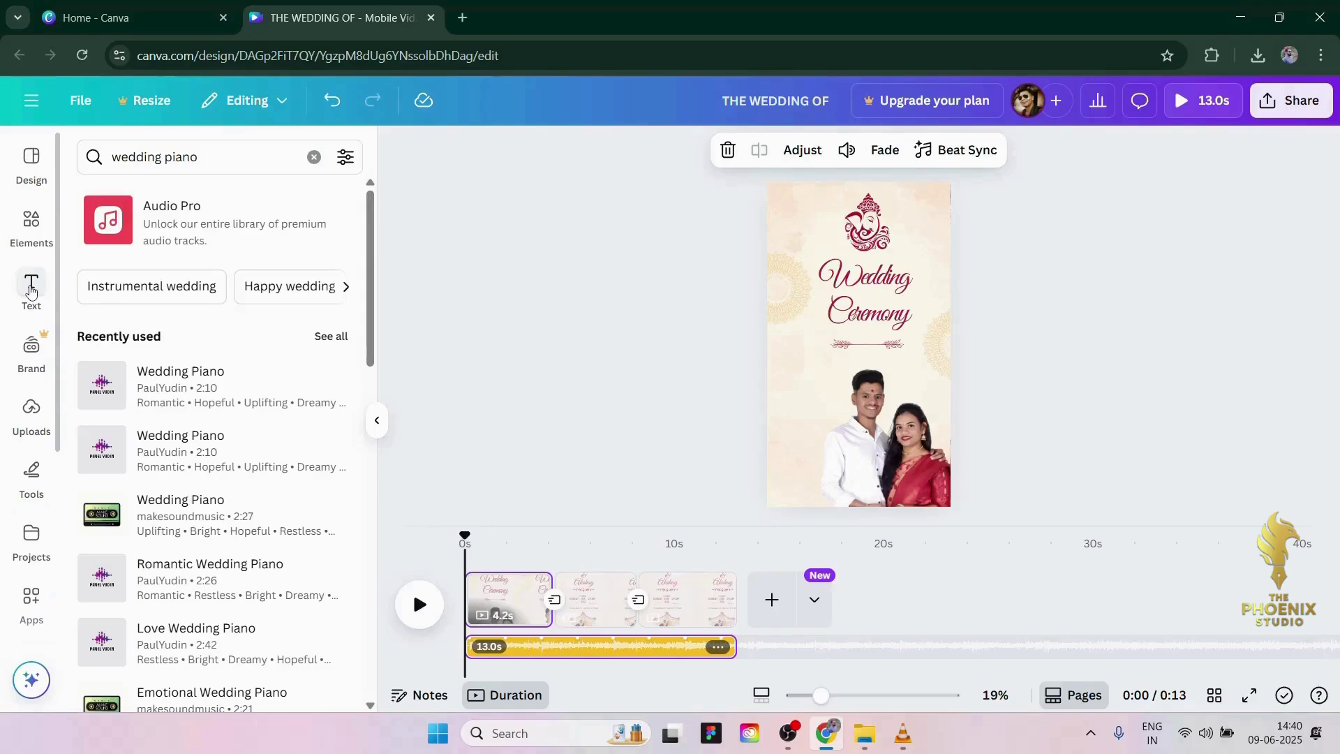
pyautogui.click(33, 426)
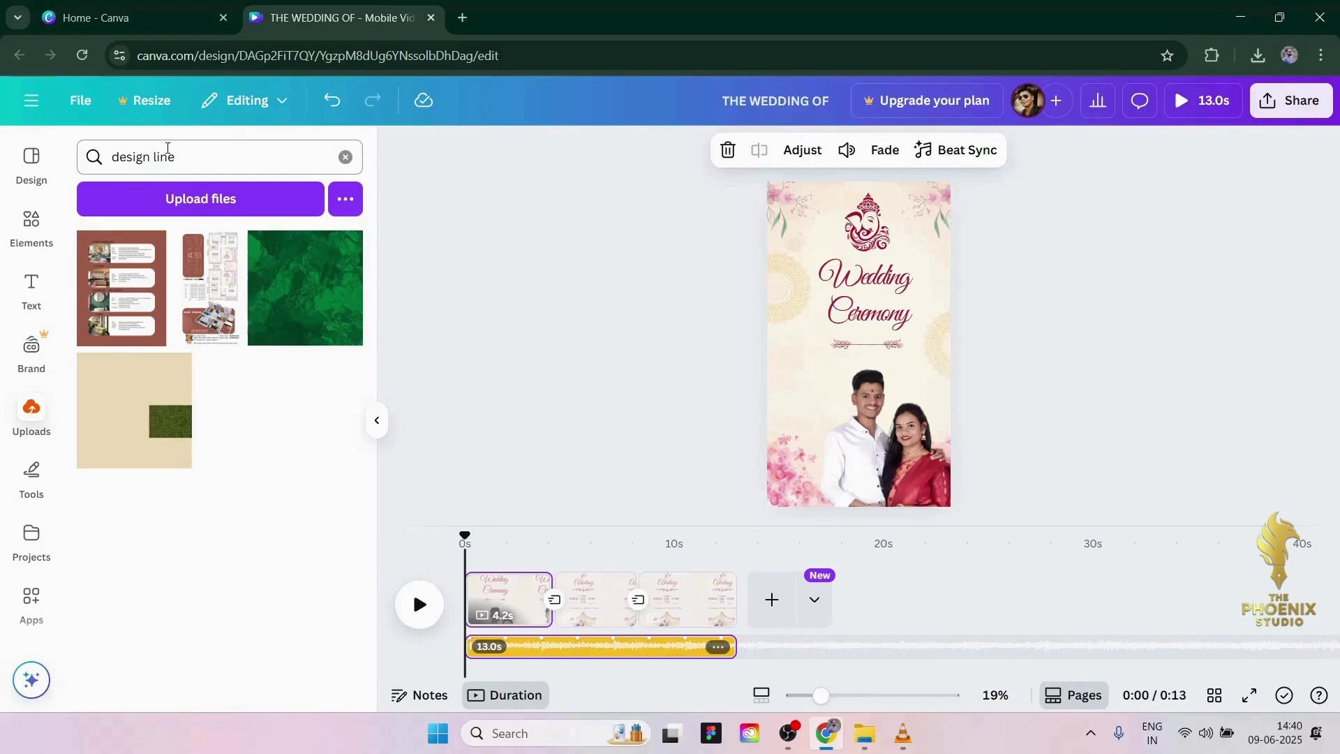
pyautogui.click(194, 159)
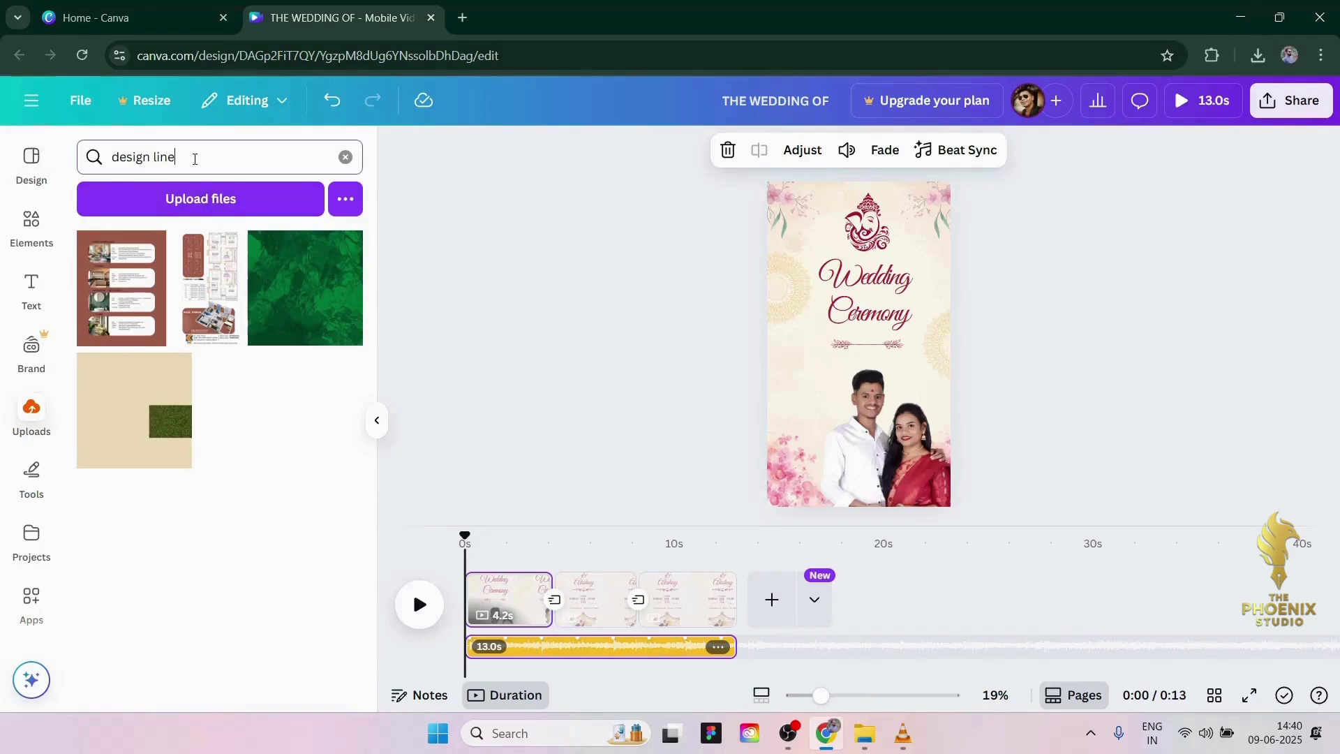
pyautogui.hotkey('ctrl', 'a')
pyautogui.press('BackSpace')
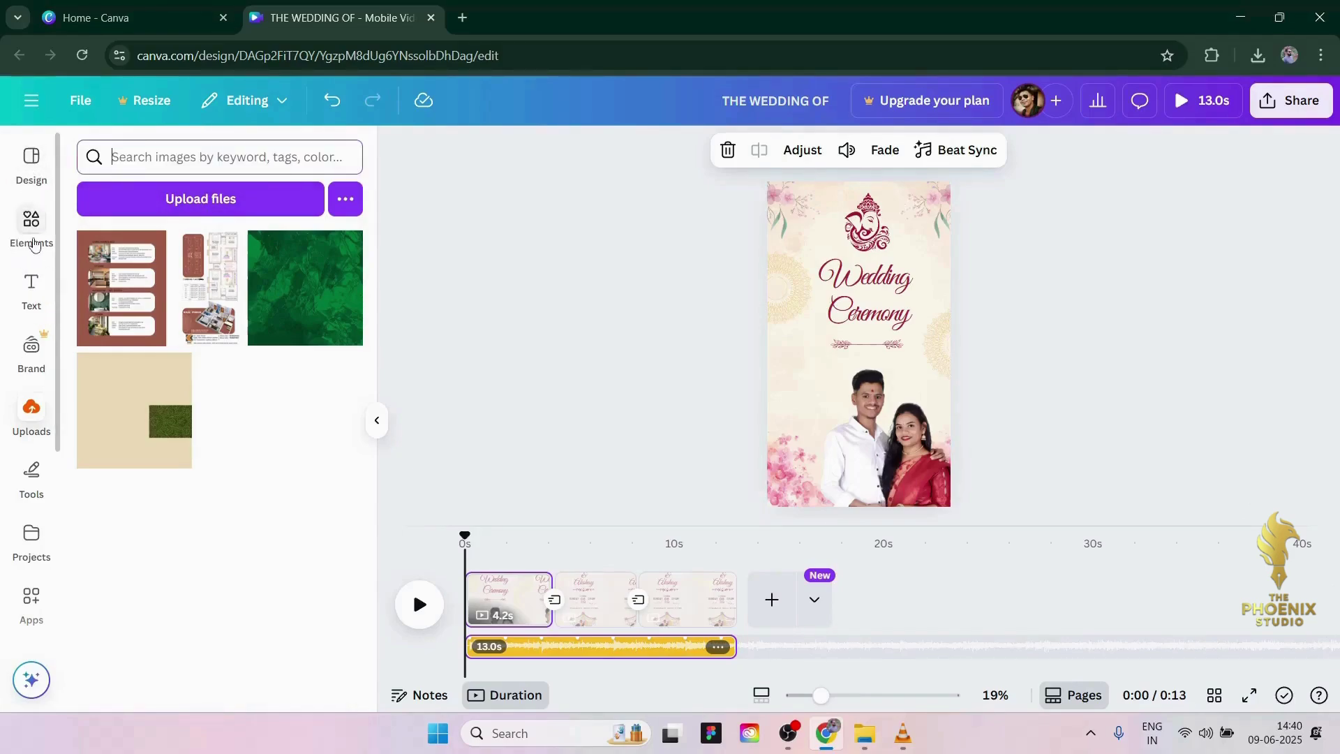
pyautogui.click(39, 430)
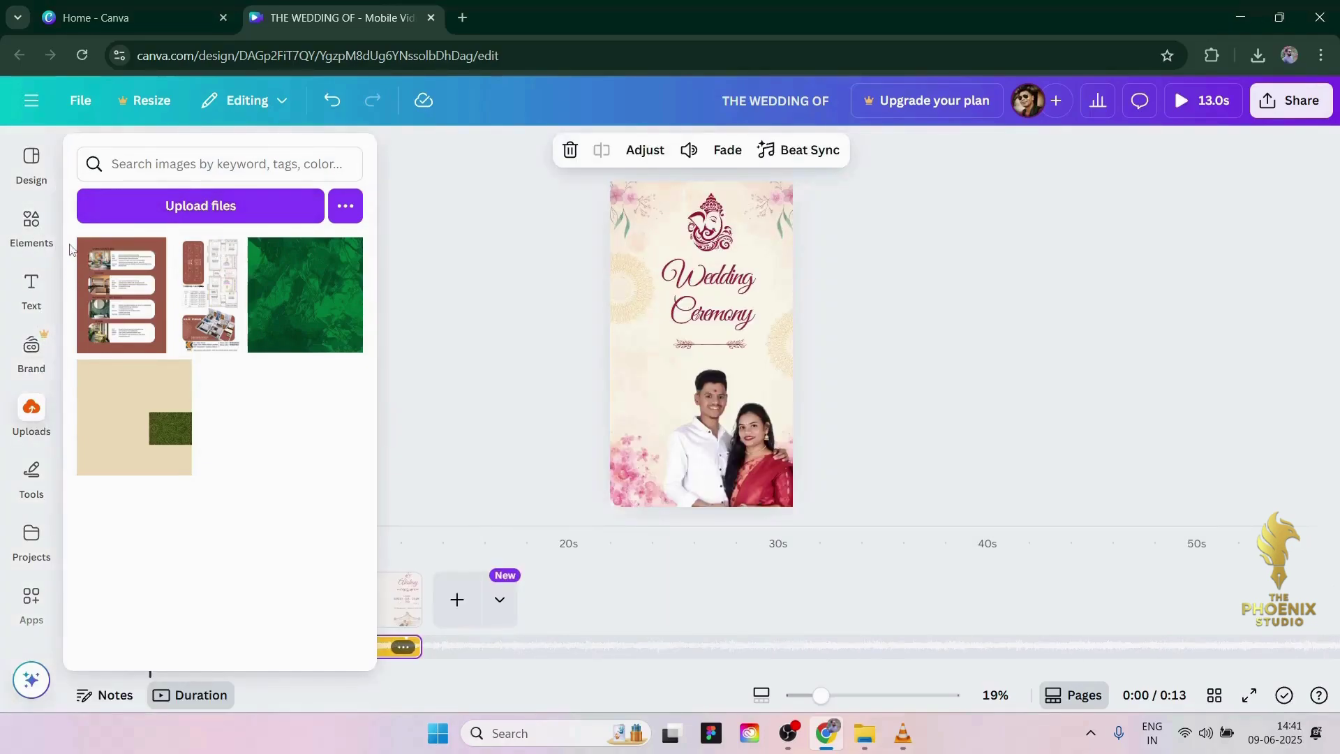
pyautogui.click(285, 287)
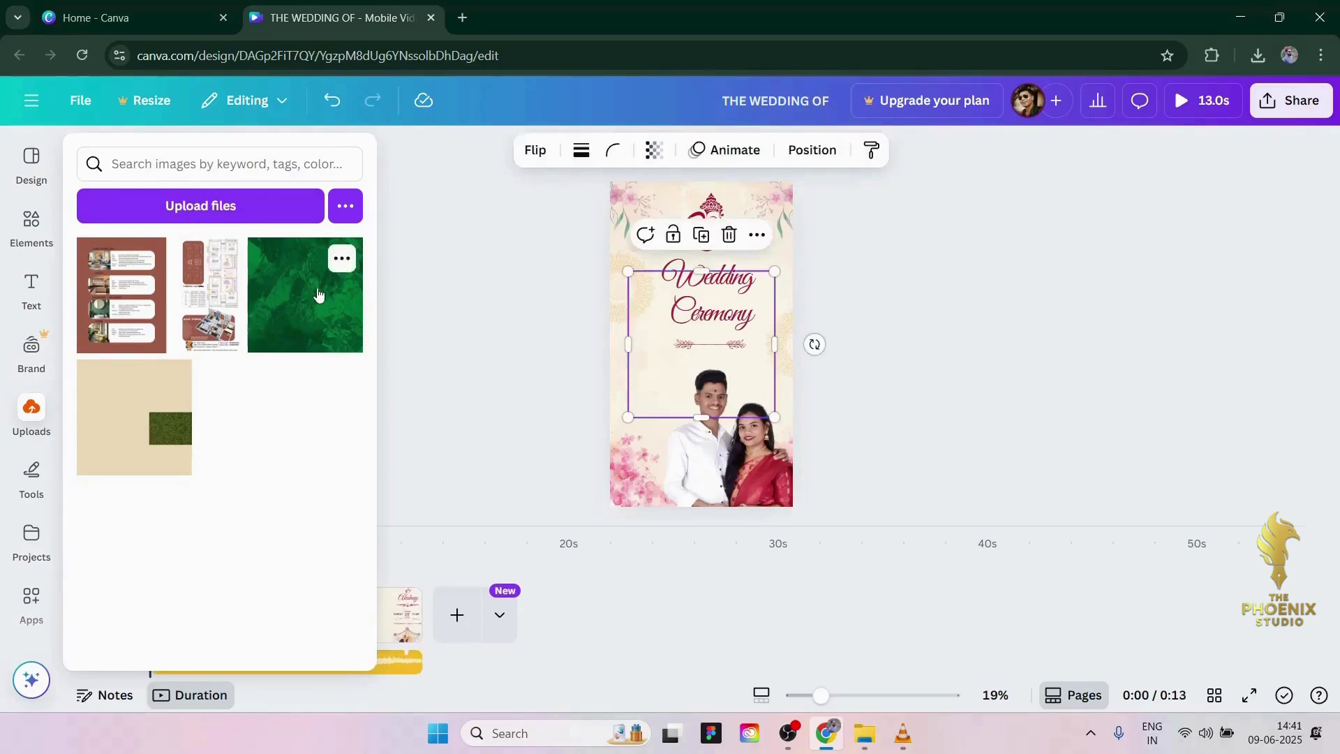
pyautogui.click(186, 162)
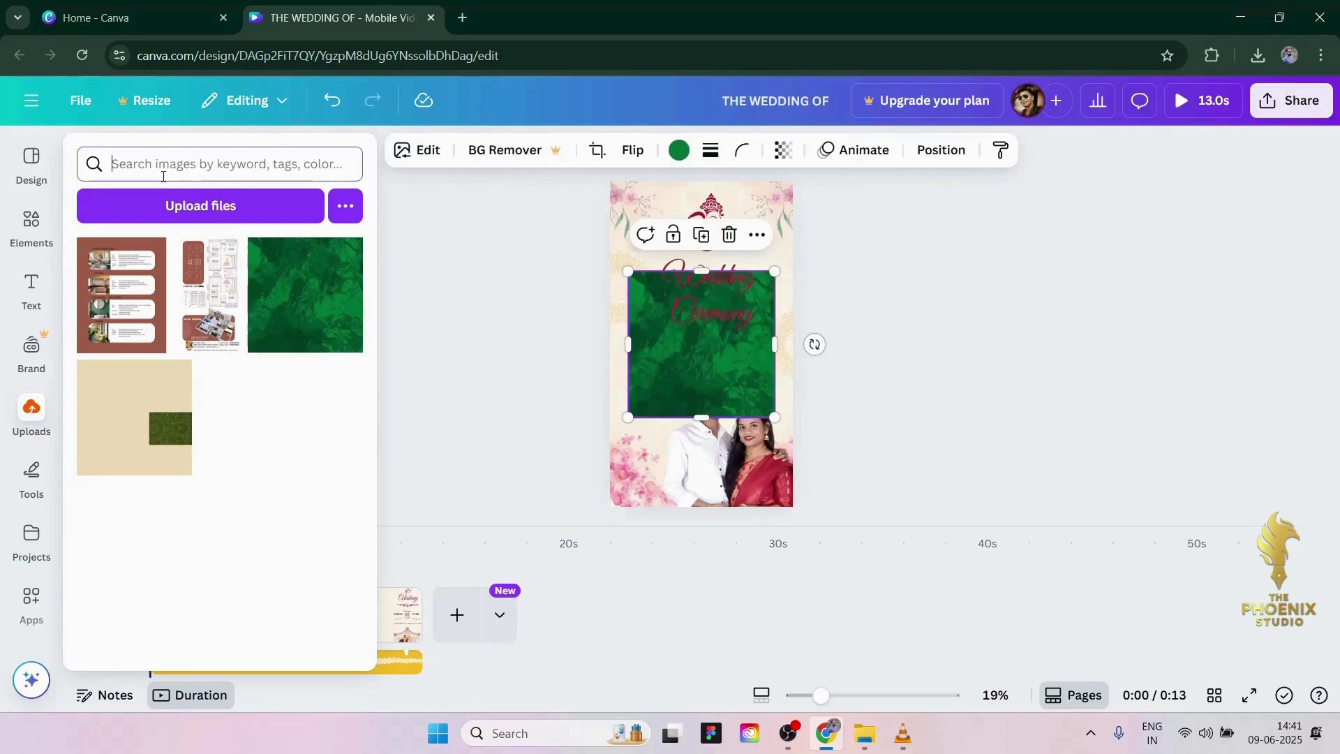
pyautogui.click(30, 418)
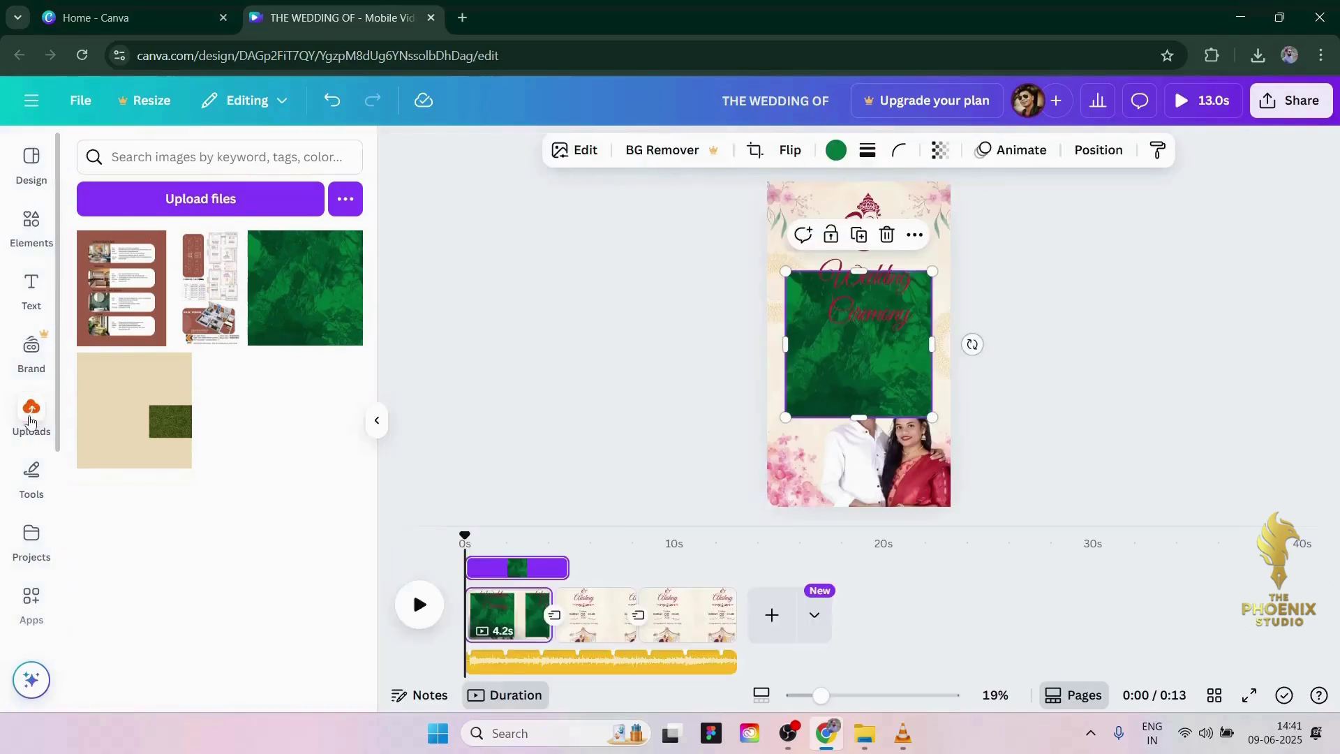
pyautogui.click(30, 418)
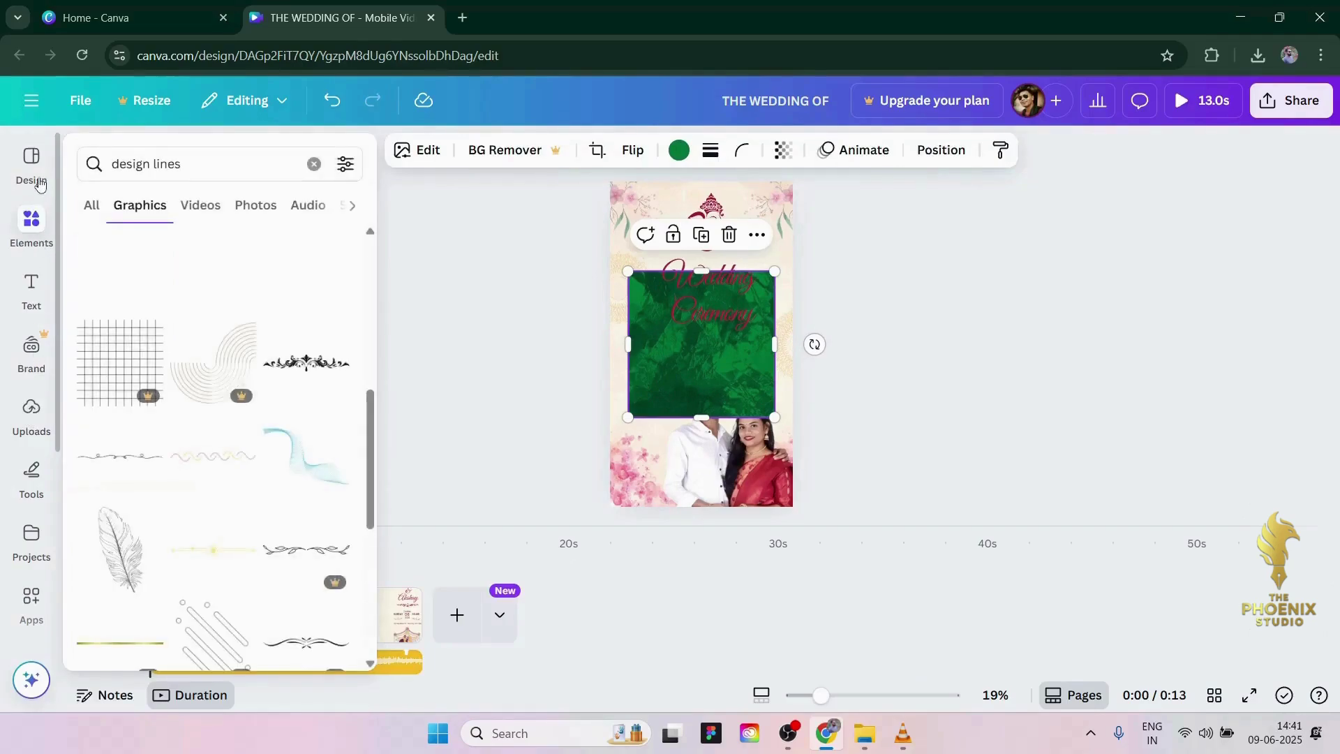
pyautogui.click(40, 183)
pyautogui.click(36, 403)
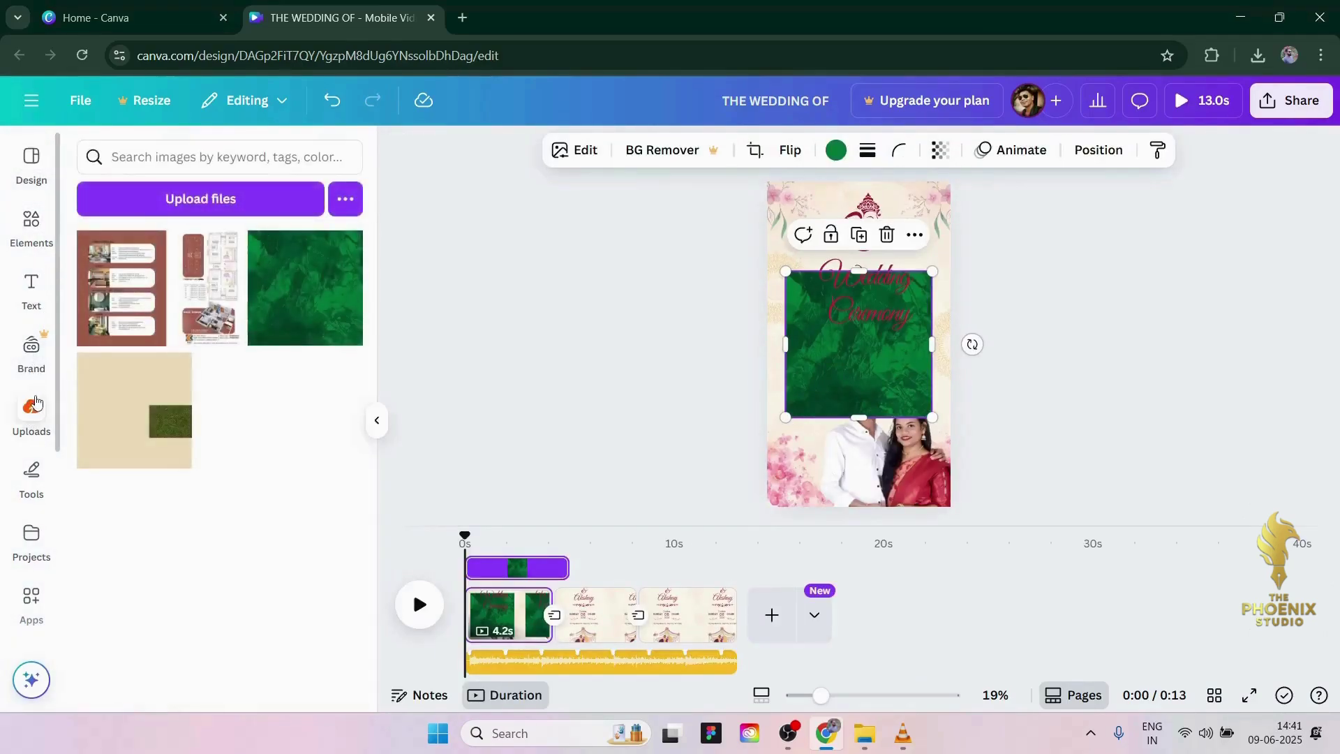
pyautogui.moveTo(155, 415)
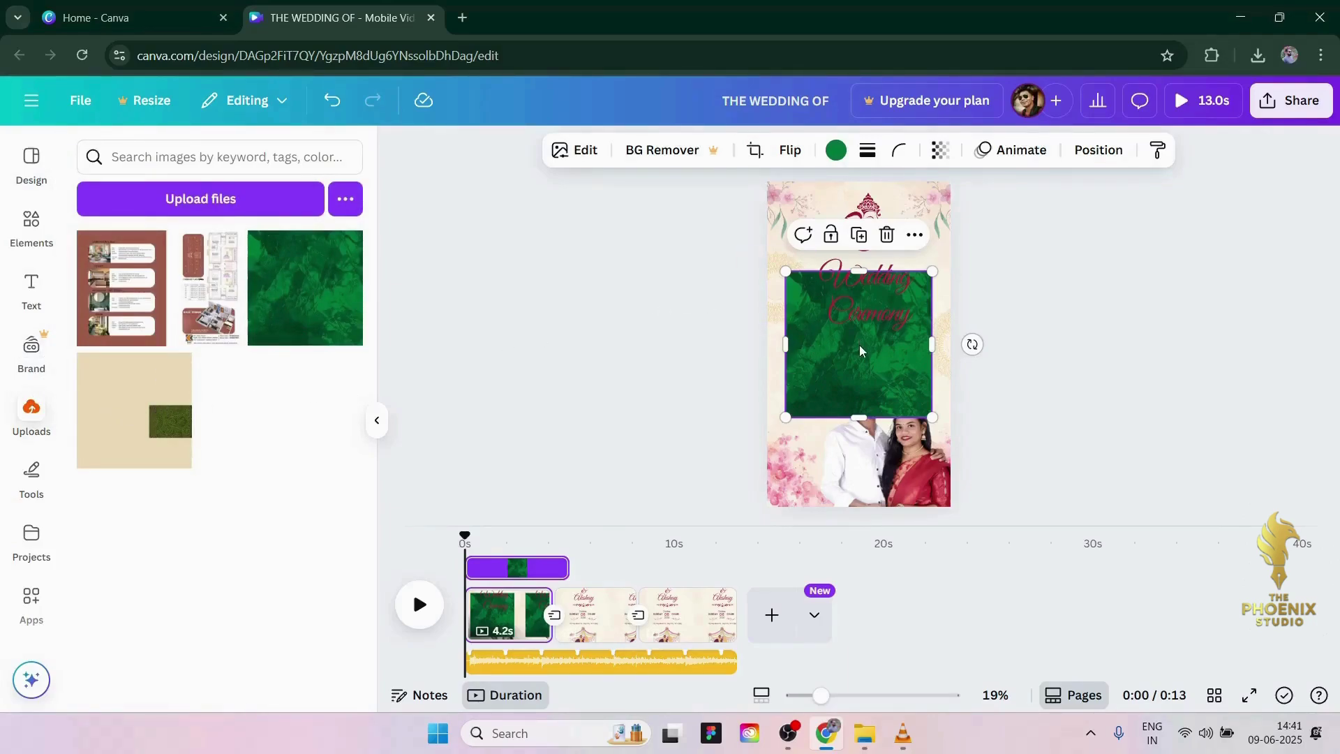
pyautogui.press('Delete')
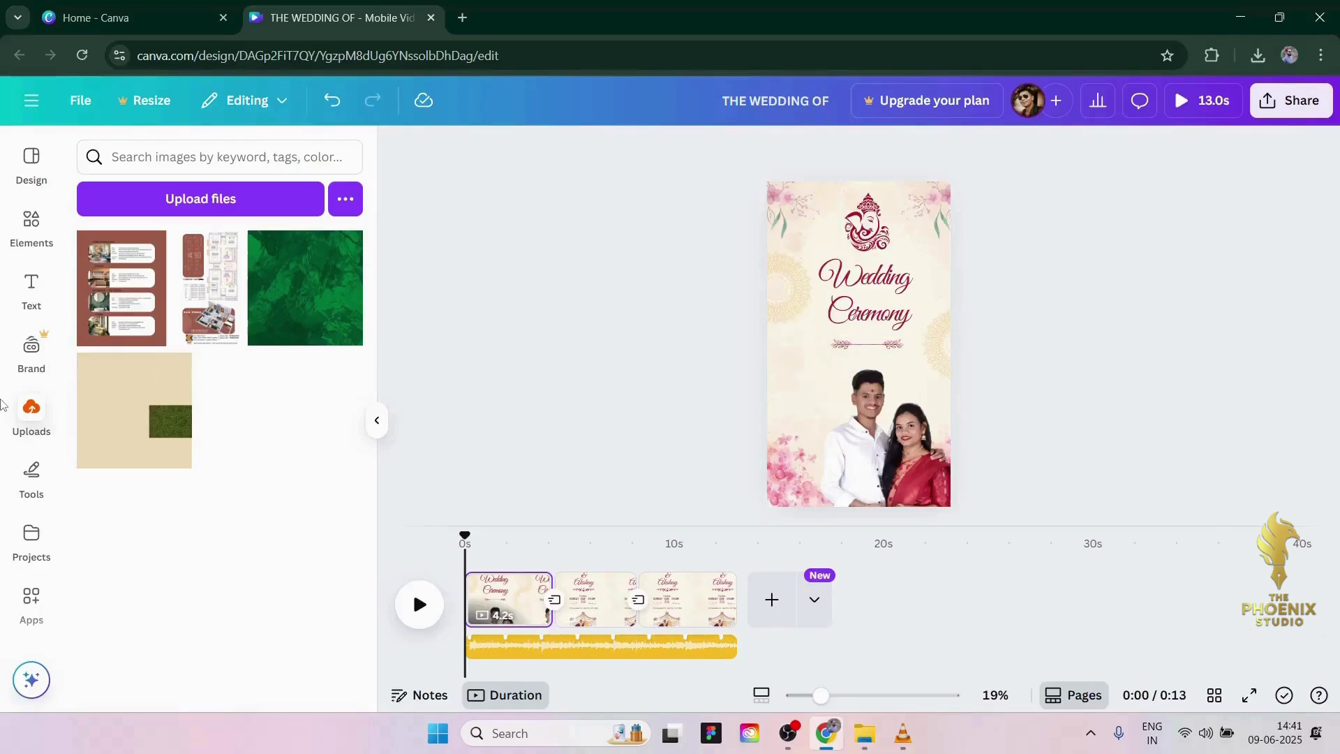
# Step: Upload the "Strawberry -10" image from the IMAGES folder to the uploads library
pyautogui.click(31, 475)
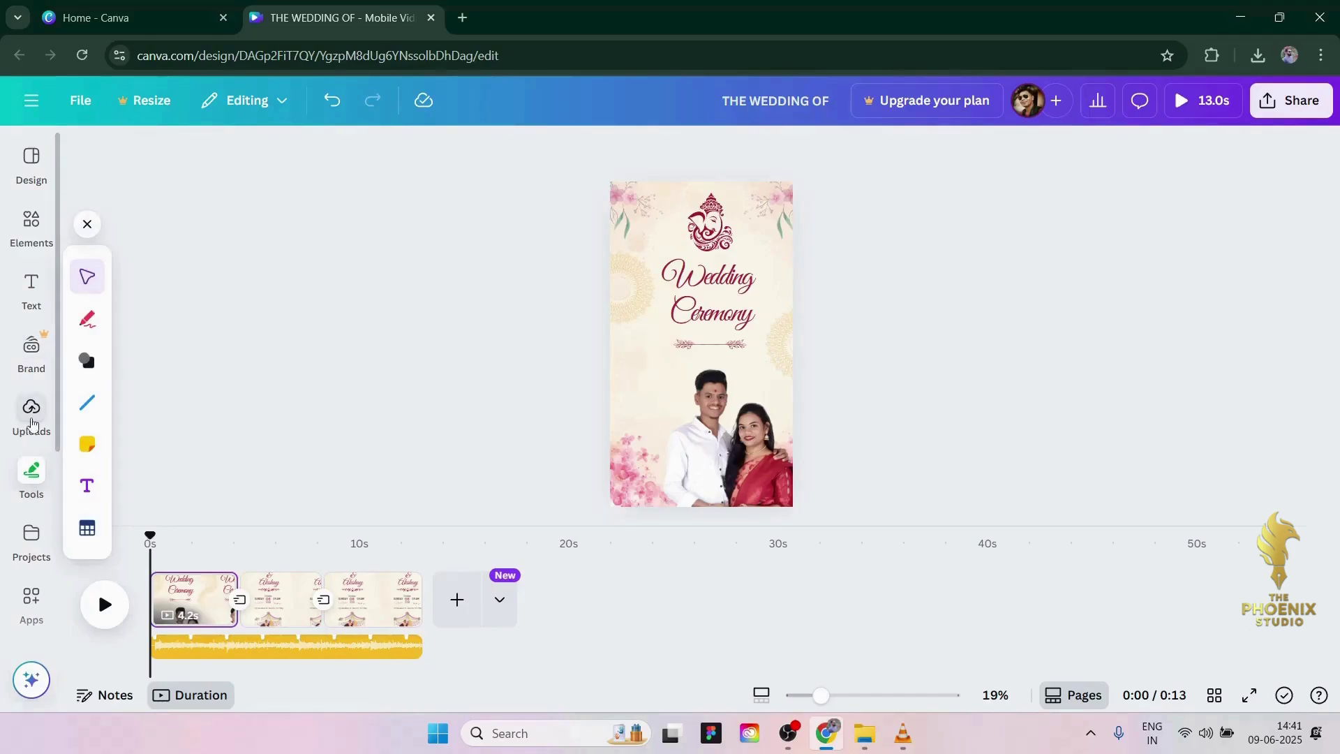
pyautogui.click(30, 419)
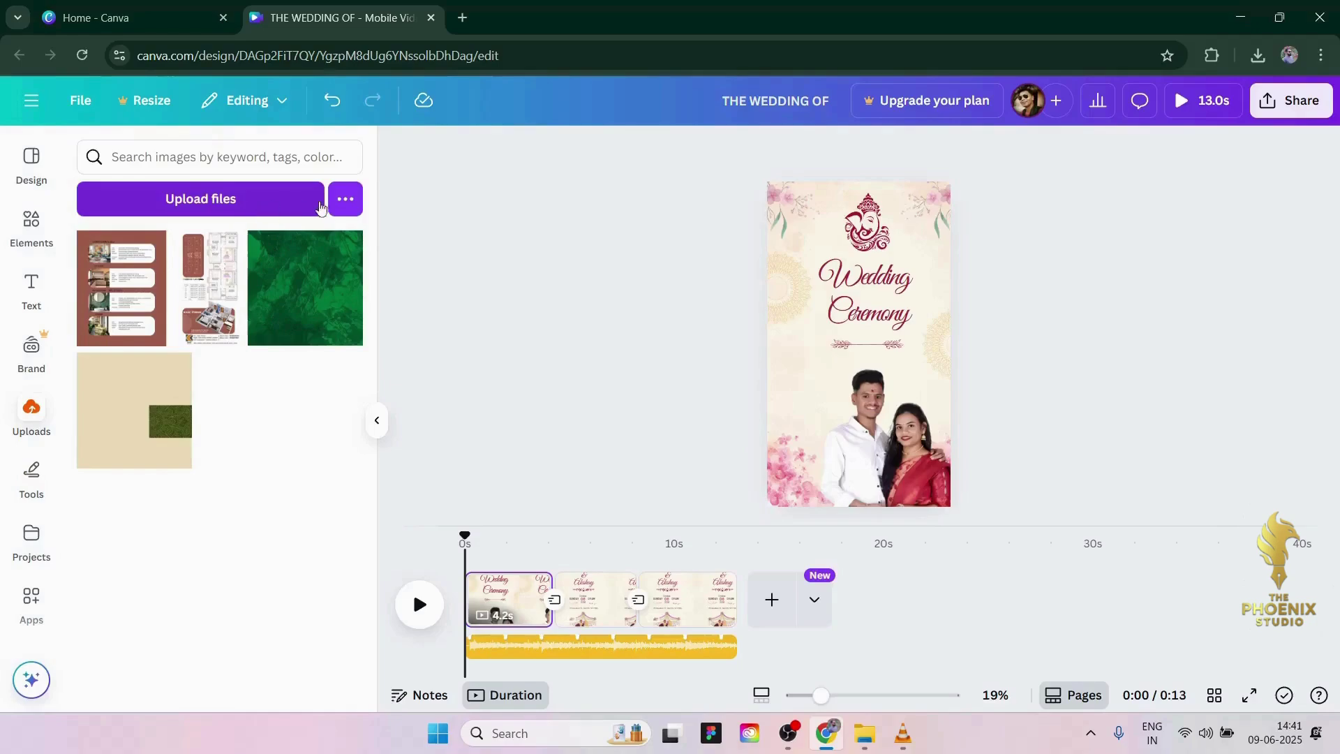
pyautogui.click(345, 199)
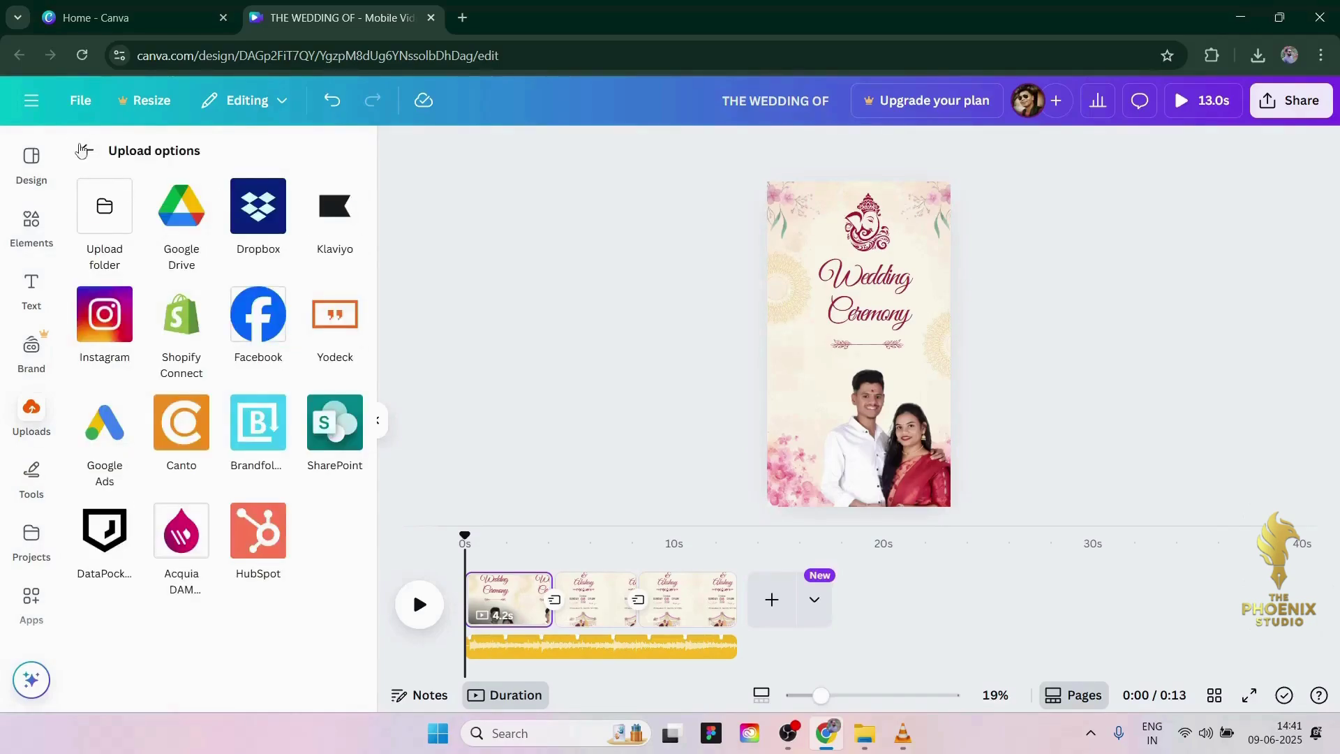
pyautogui.click(87, 151)
pyautogui.click(188, 196)
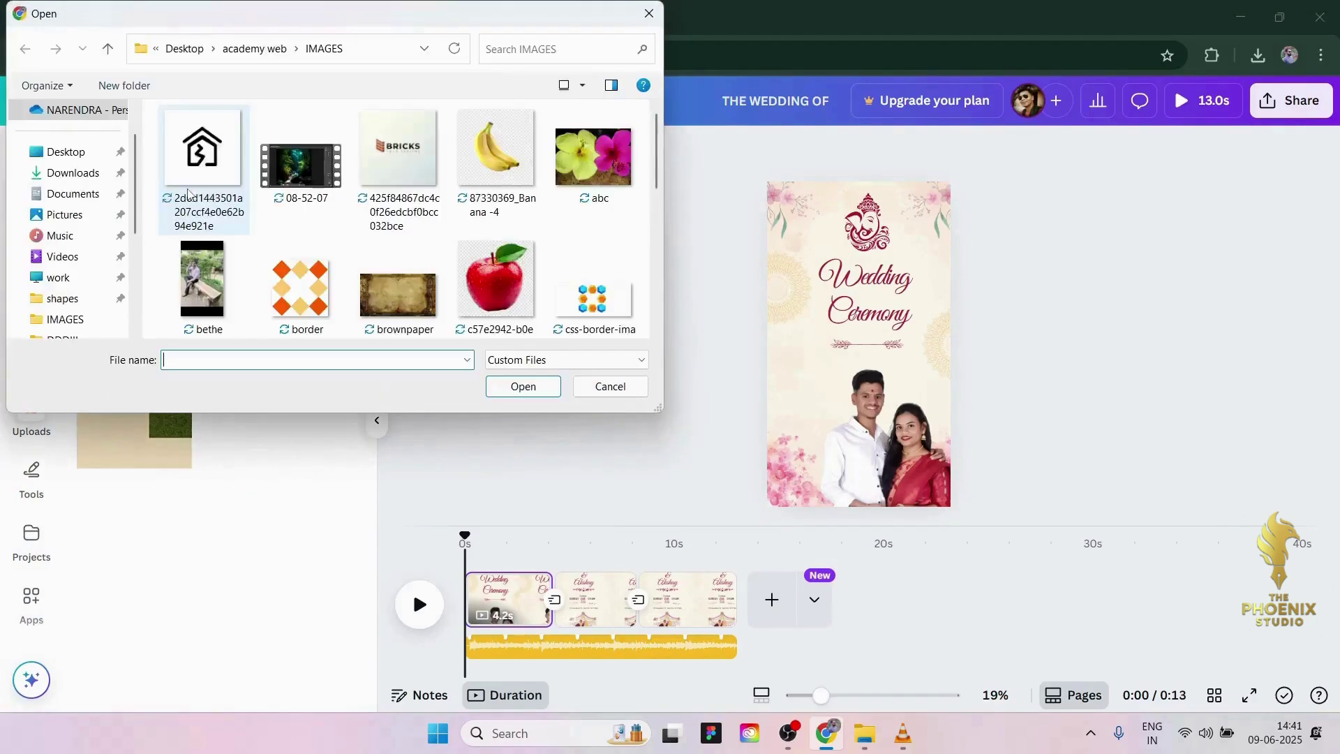
pyautogui.scroll(-6, 239, 261)
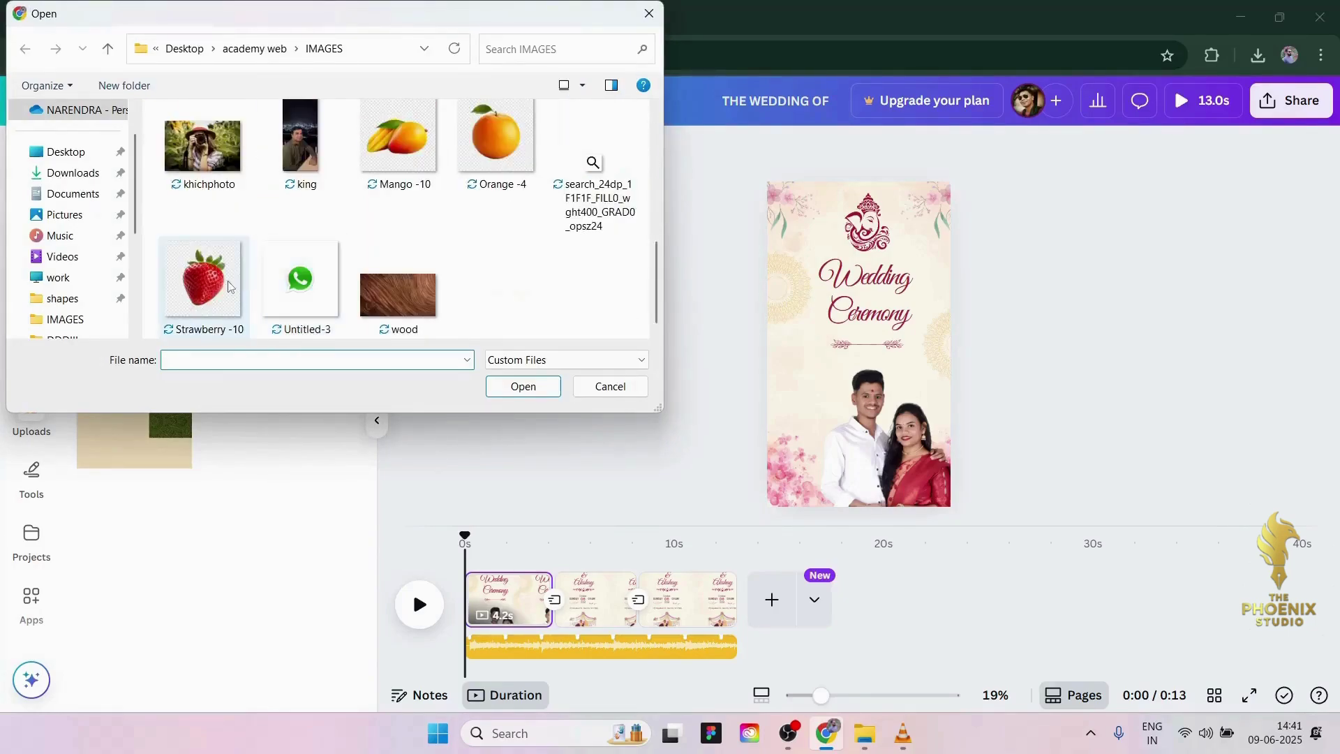
pyautogui.click(203, 279)
pyautogui.click(503, 387)
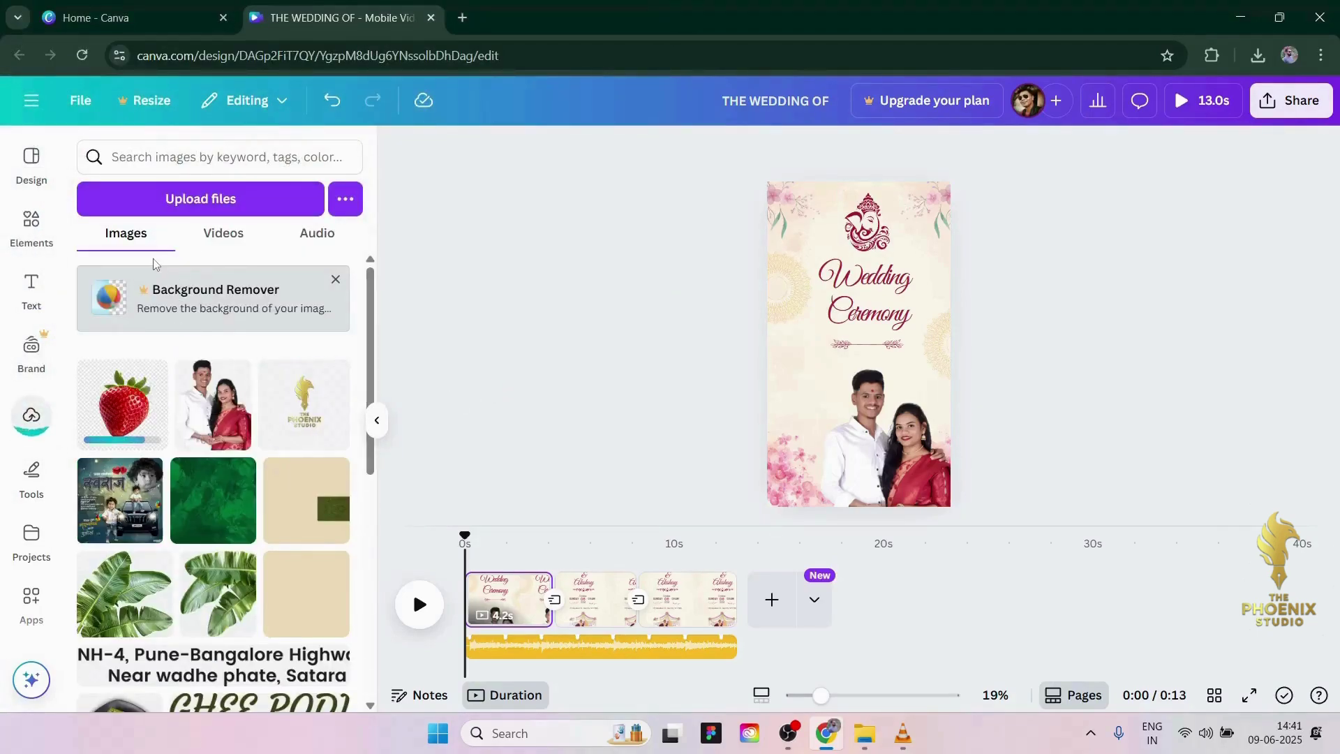
# Step: Look through the uploaded audio, videos and images
pyautogui.click(324, 234)
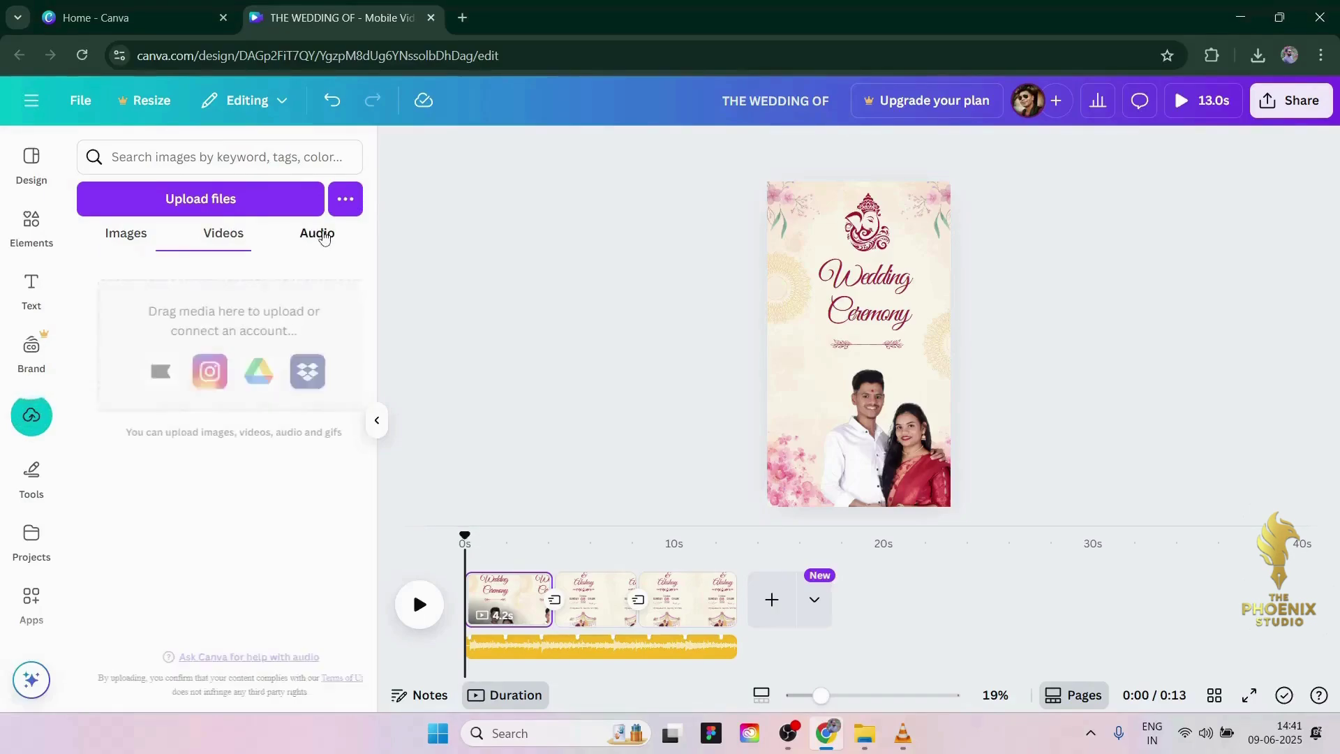
pyautogui.click(310, 253)
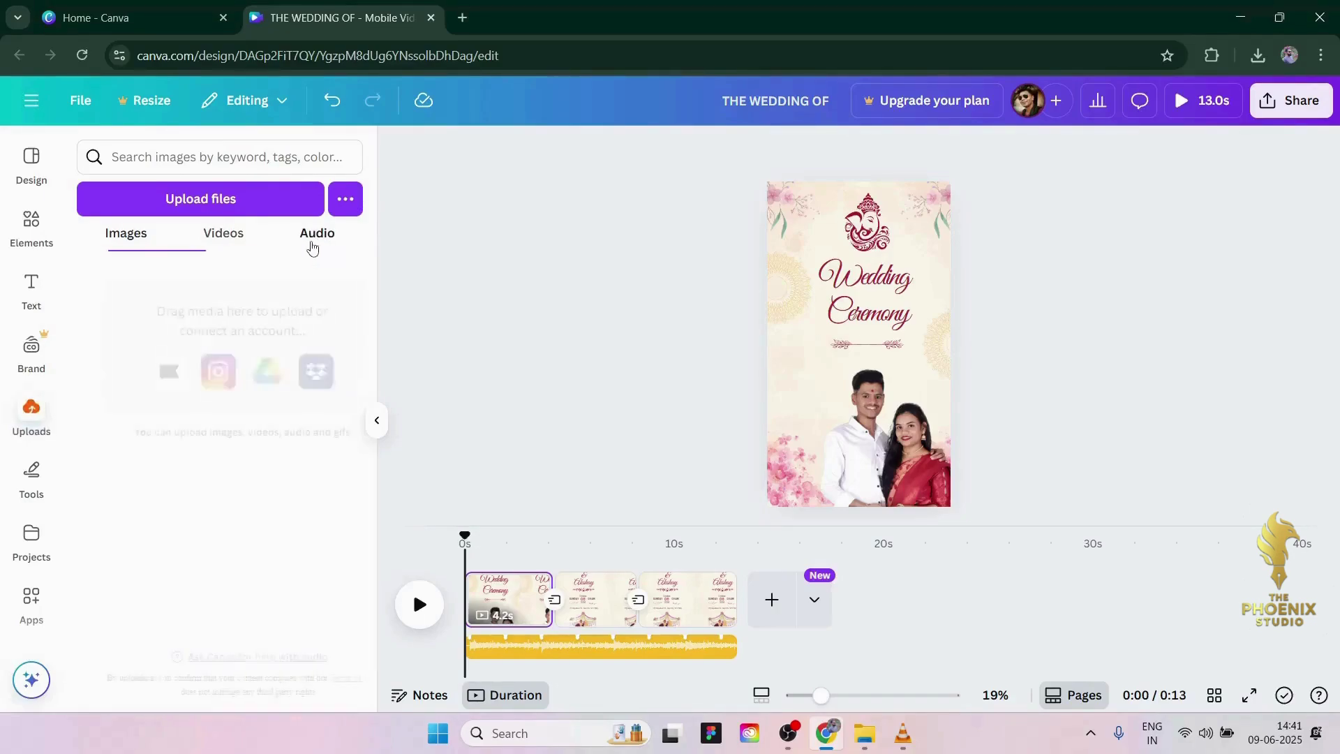
pyautogui.click(198, 242)
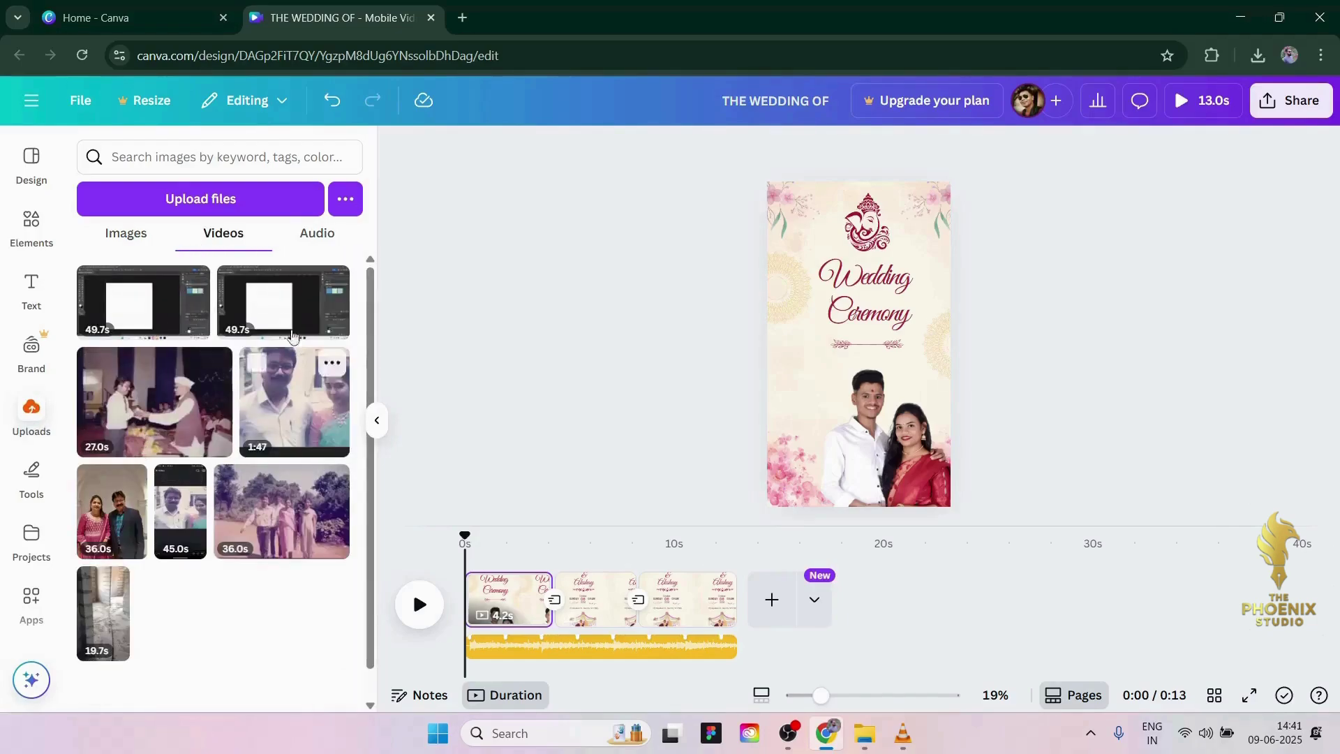
pyautogui.click(123, 235)
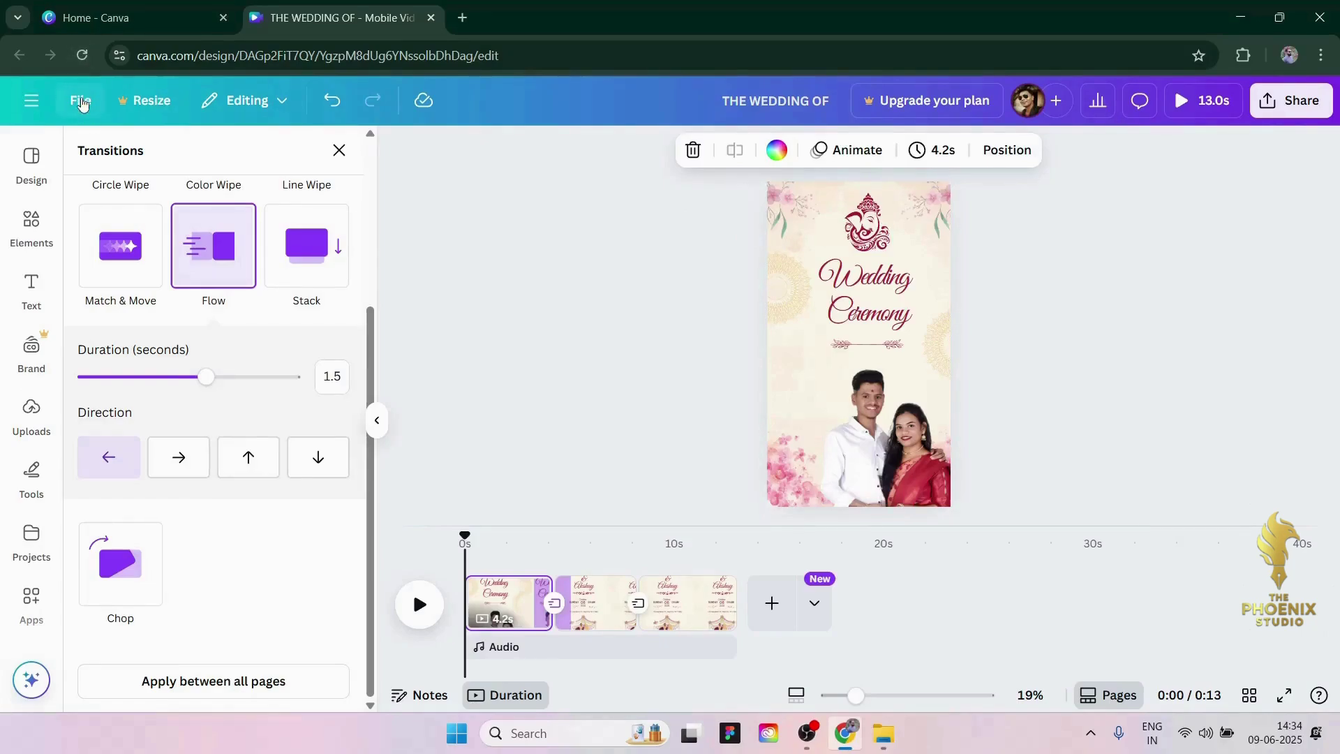
# Step: Download pages 1–3 of the invitation as an MP4 video at 1080p (HD) quality
pyautogui.click(82, 103)
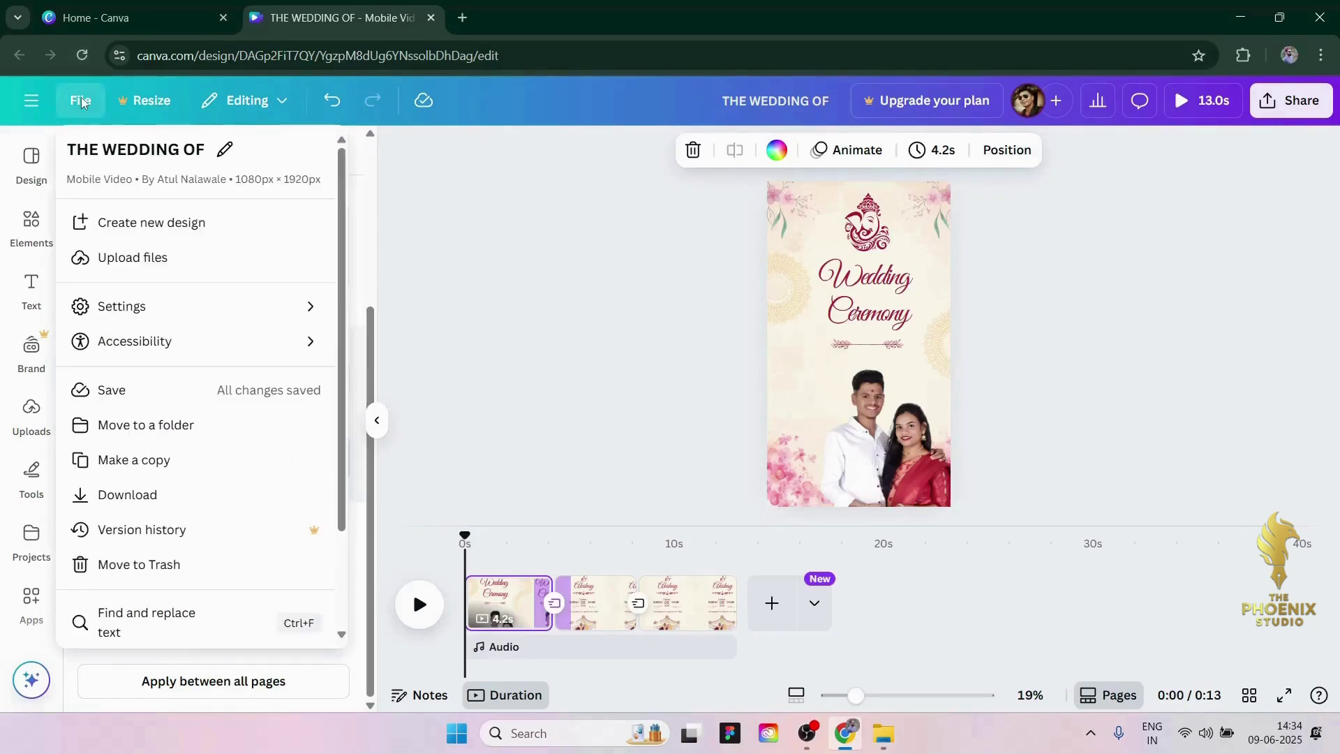
pyautogui.click(147, 495)
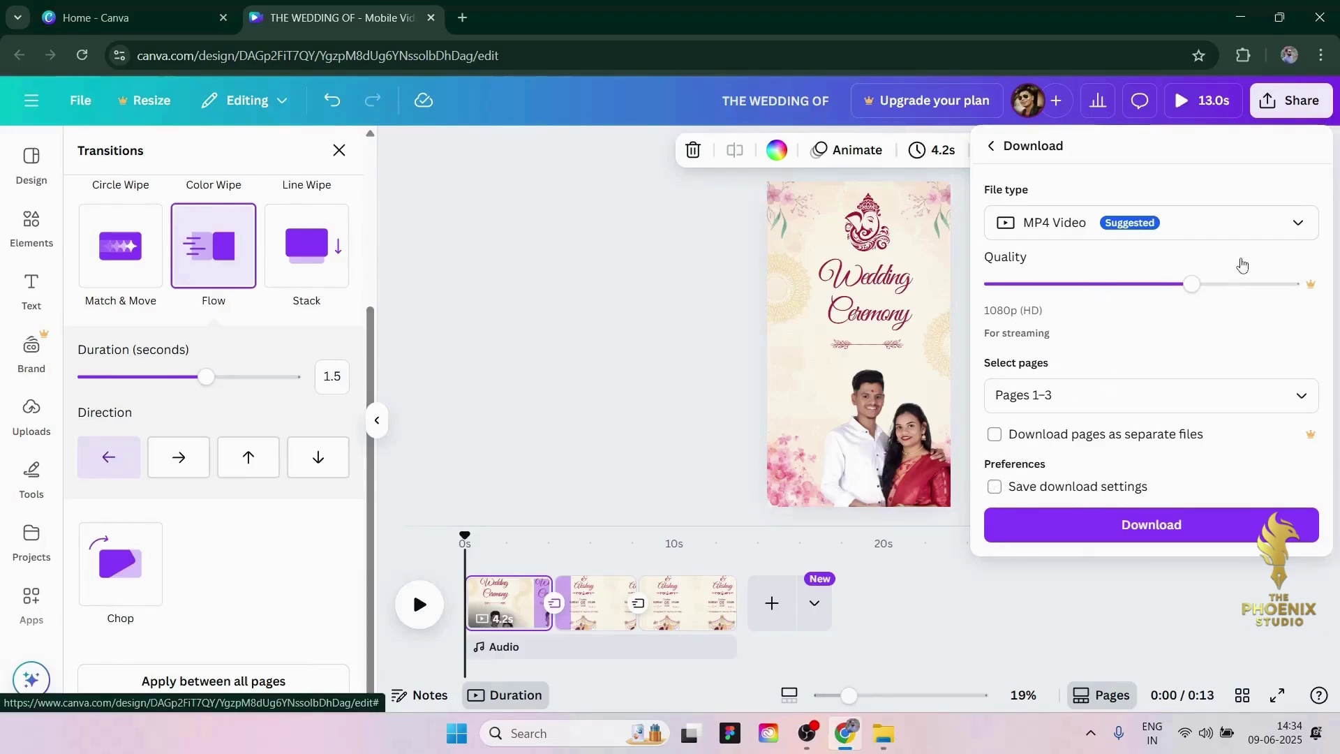
pyautogui.click(1120, 532)
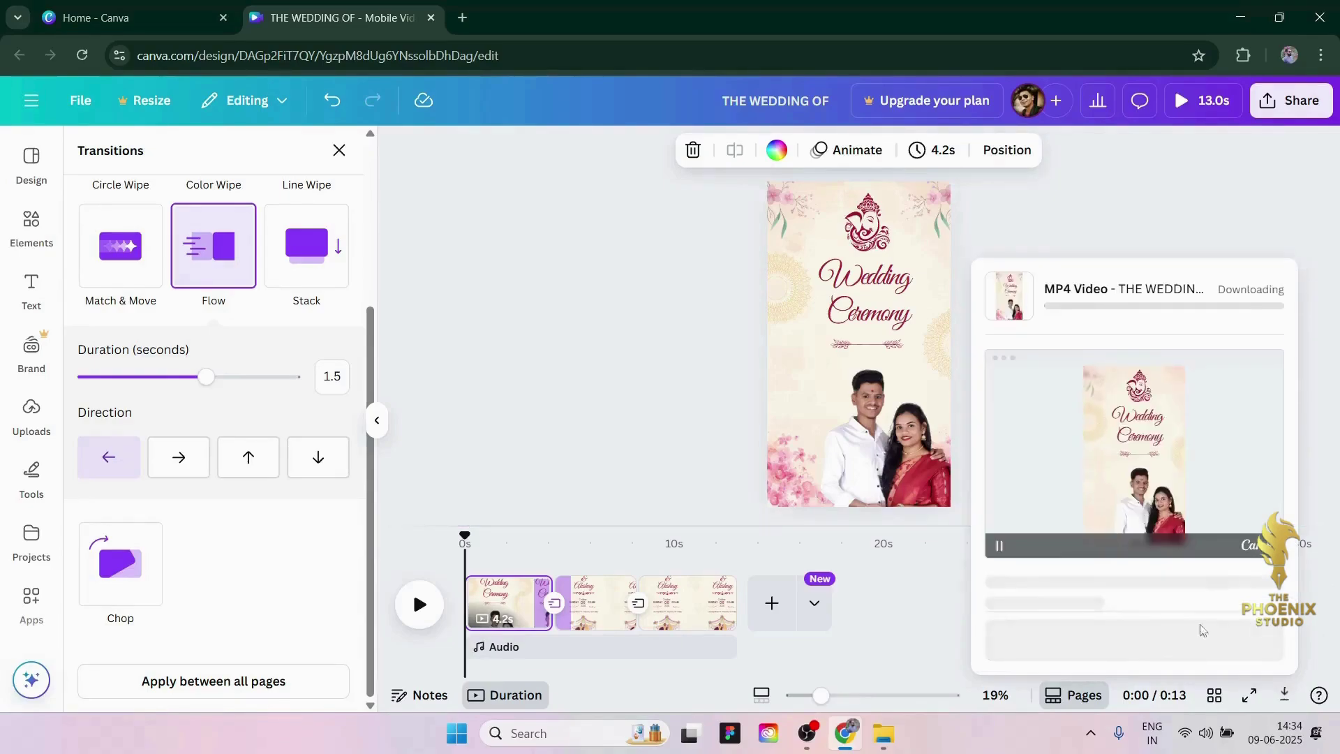